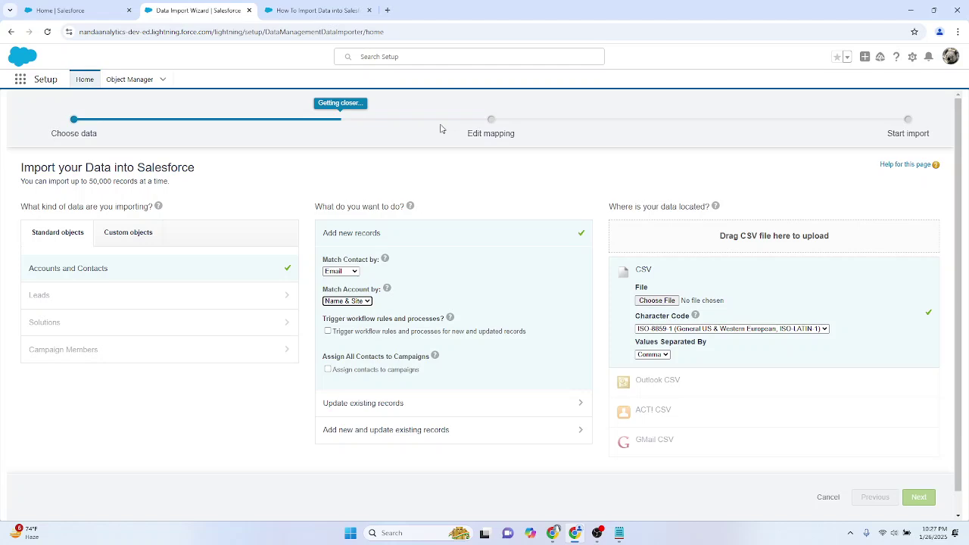
Step: Close the Data Import Wizard and video tabs and open Salesforce Setup in a new tab
{"action": "left_click", "coordinate": [248, 9]}
{"action": "left_click", "coordinate": [248, 10]}
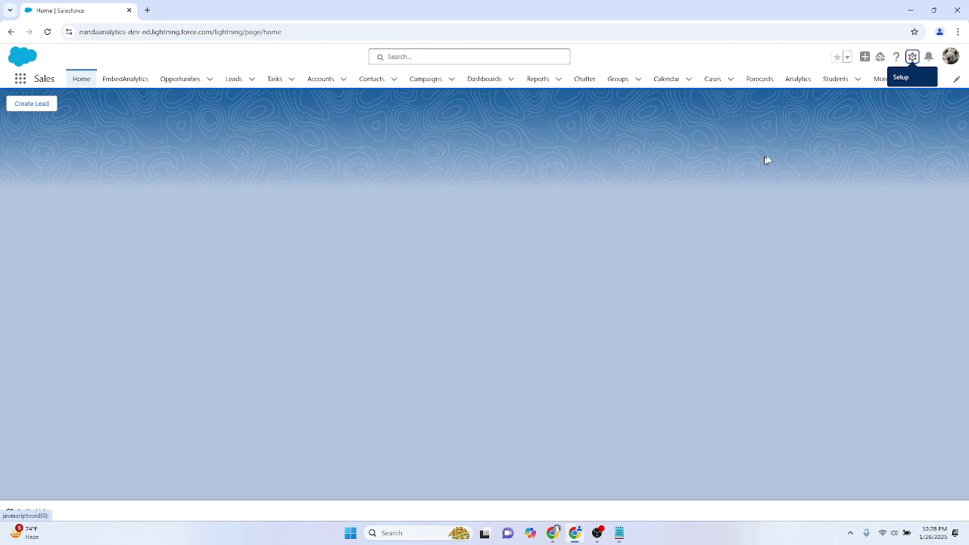
{"action": "left_click", "coordinate": [914, 61]}
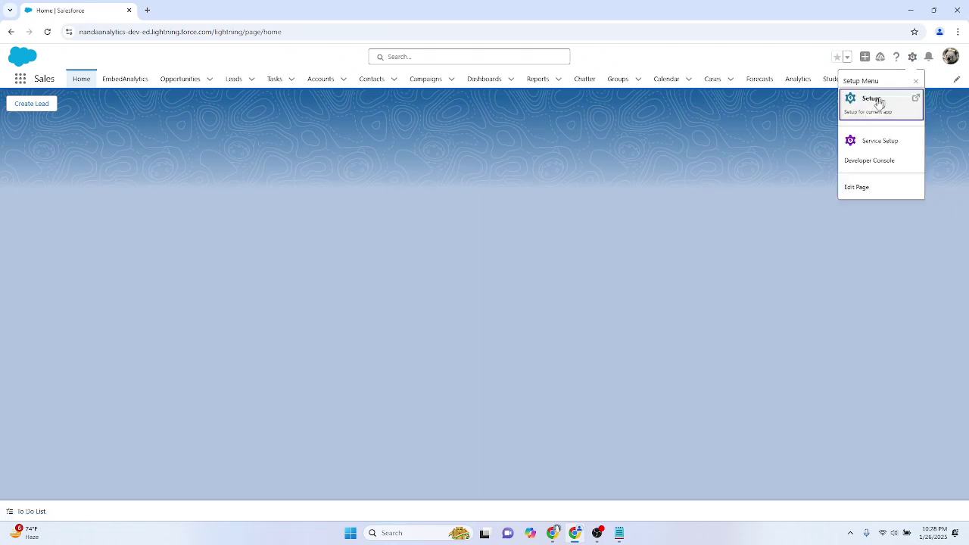
{"action": "left_click", "coordinate": [865, 107]}
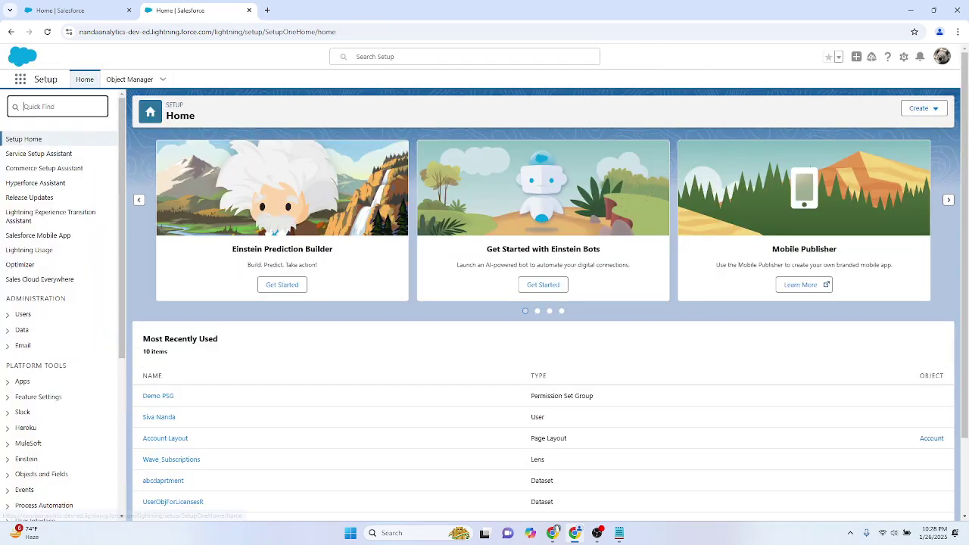
Step: Search Quick Find for 'import' and open the Data Import Wizard page under Integrations
{"action": "type", "text": "import"}
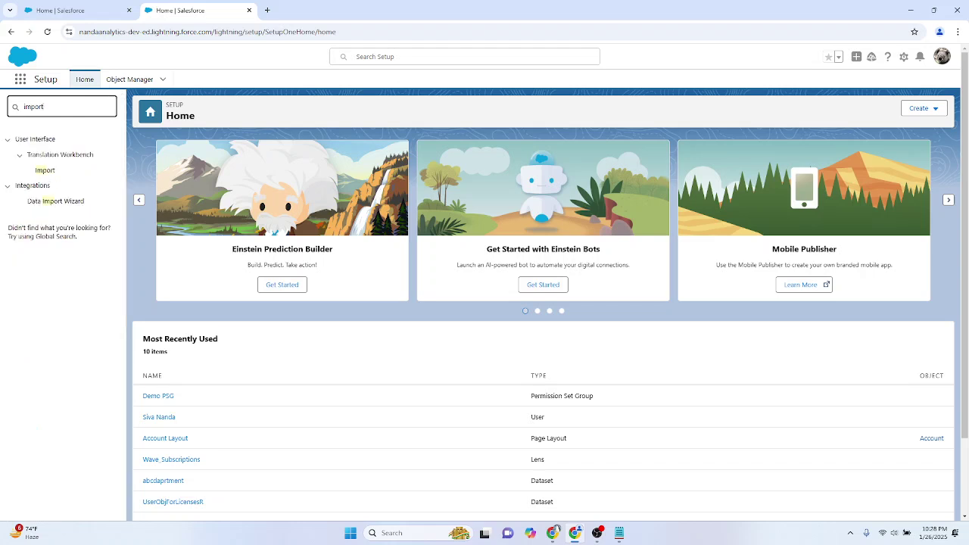
{"action": "left_click", "coordinate": [47, 203]}
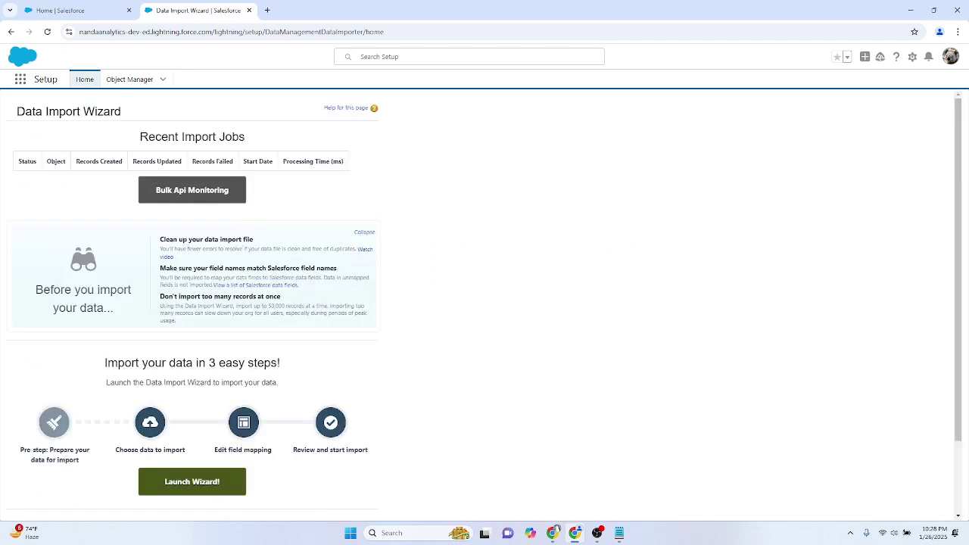
{"action": "scroll", "coordinate": [186, 337], "scroll_direction": "down", "scroll_amount": 1}
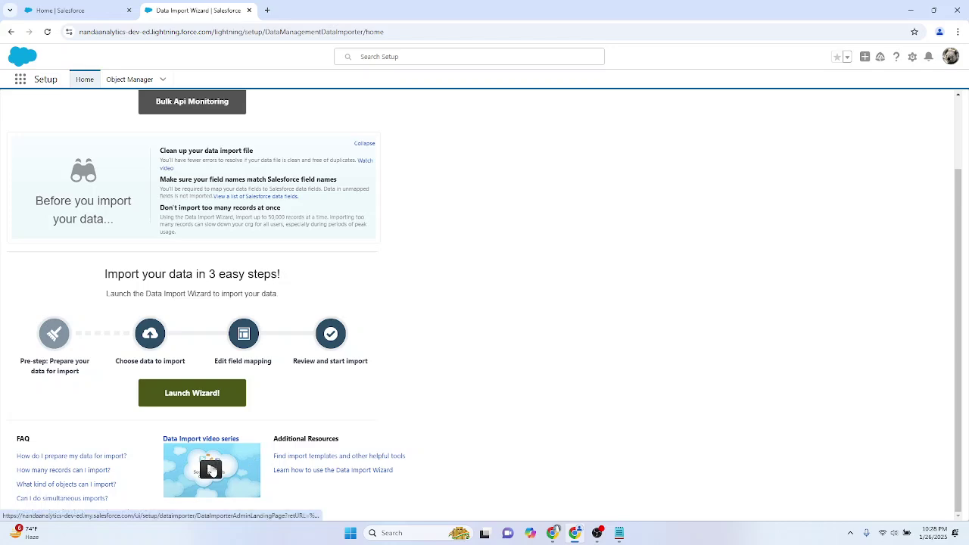
Step: Open the How To Import Data into Salesforce video series, browse its playlist, then return to the wizard tab
{"action": "left_click", "coordinate": [210, 469]}
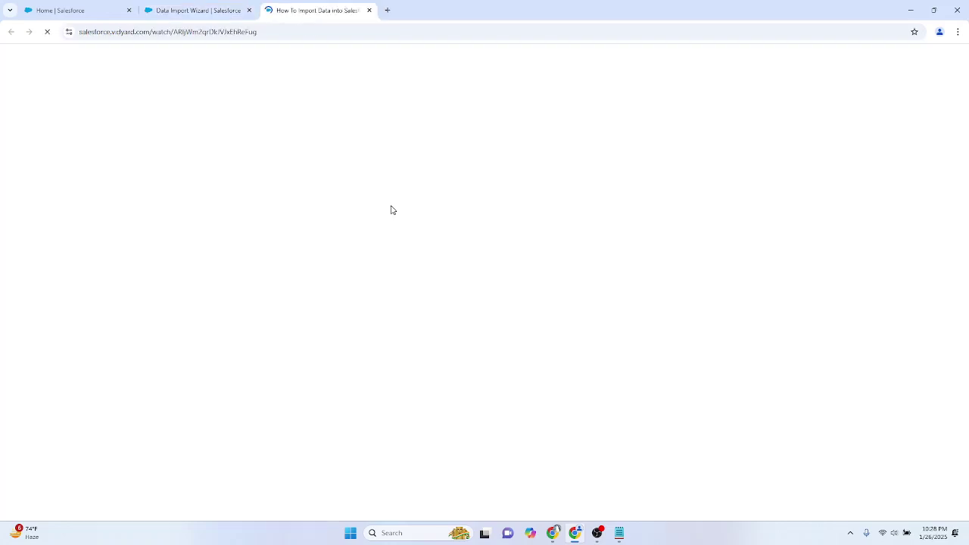
{"action": "scroll", "coordinate": [625, 204], "scroll_direction": "up", "scroll_amount": 1}
{"action": "scroll", "coordinate": [627, 205], "scroll_direction": "down", "scroll_amount": 1}
{"action": "scroll", "coordinate": [651, 205], "scroll_direction": "up", "scroll_amount": 1}
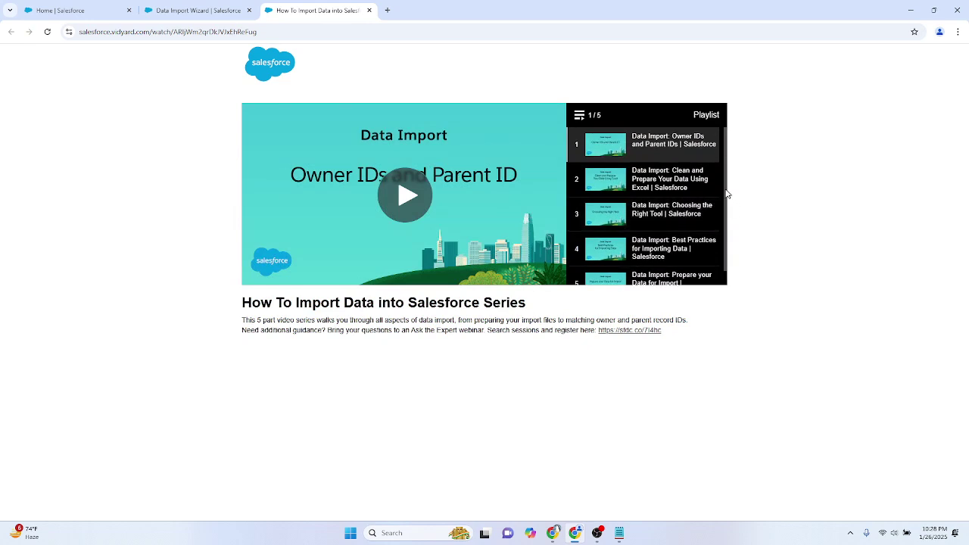
{"action": "scroll", "coordinate": [726, 212], "scroll_direction": "down", "scroll_amount": 1}
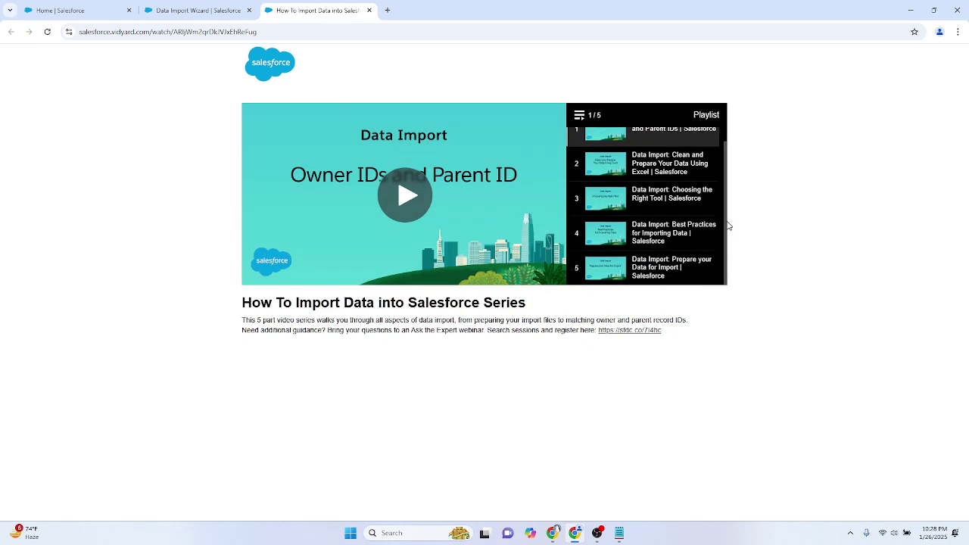
{"action": "left_click", "coordinate": [195, 10]}
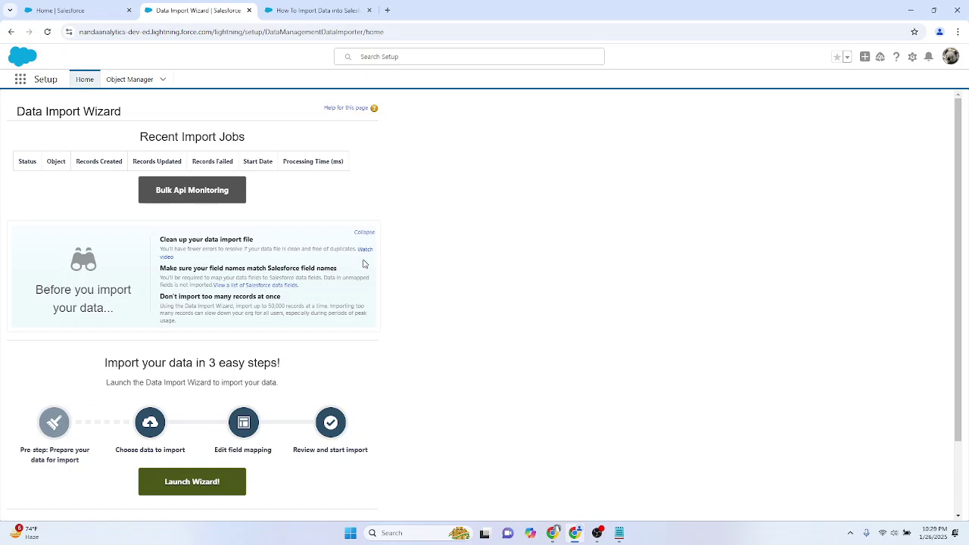
Step: Launch the Data Import Wizard to reach its Choose data step
{"action": "scroll", "coordinate": [296, 258], "scroll_direction": "down", "scroll_amount": 1}
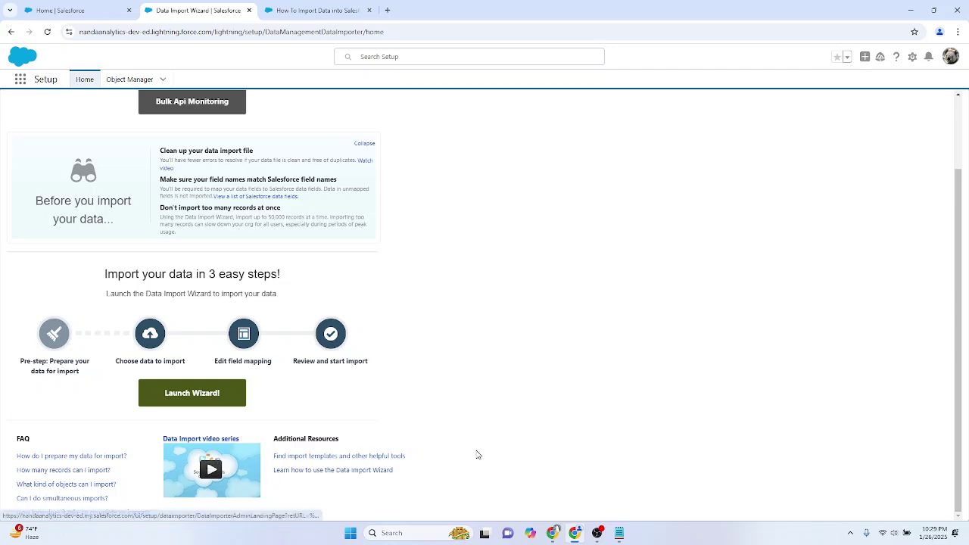
{"action": "scroll", "coordinate": [378, 404], "scroll_direction": "up", "scroll_amount": 1}
{"action": "scroll", "coordinate": [377, 403], "scroll_direction": "down", "scroll_amount": 1}
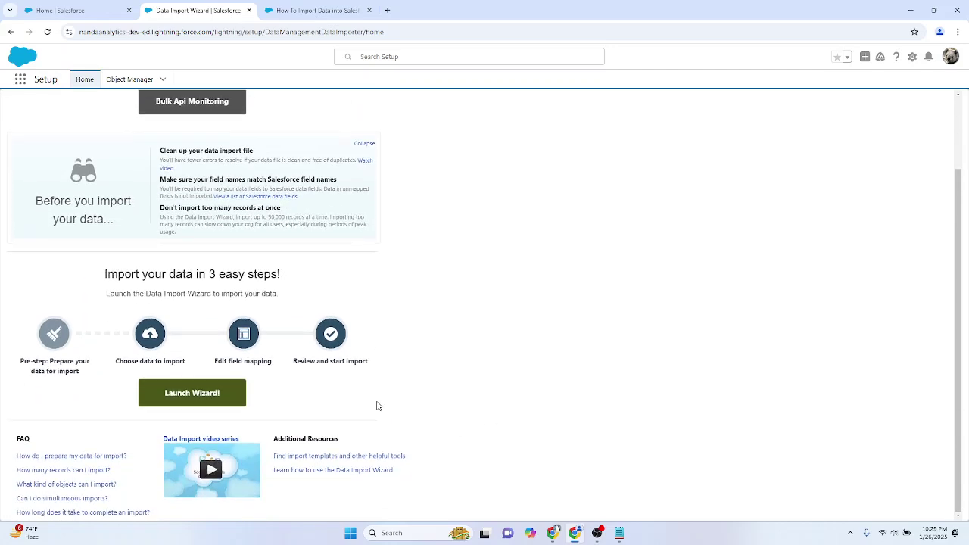
{"action": "left_click", "coordinate": [188, 395]}
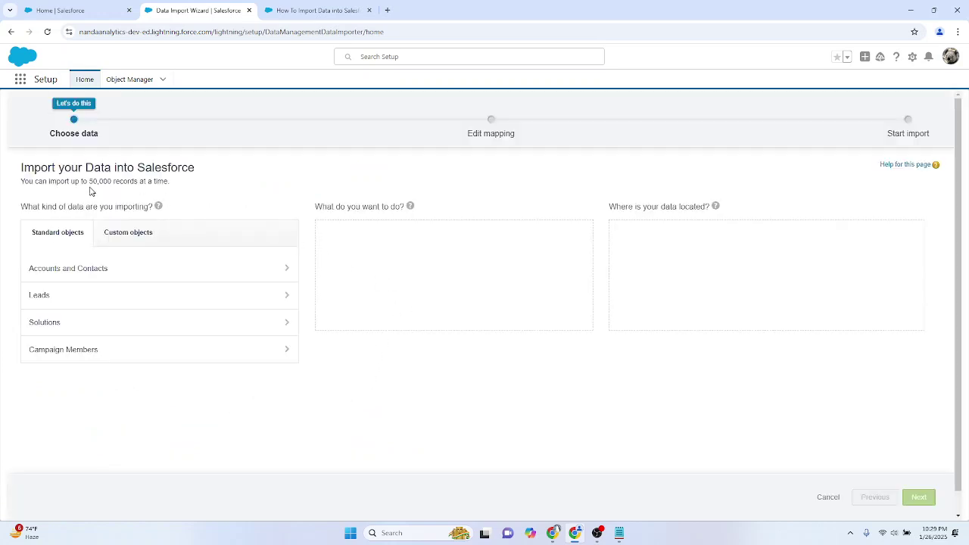
Step: Highlight the note about the 50,000-records-per-import limit
{"action": "left_click_drag", "start_coordinate": [90, 181], "coordinate": [21, 181]}
{"action": "left_click", "coordinate": [173, 187]}
{"action": "left_click", "coordinate": [193, 191]}
{"action": "left_click_drag", "start_coordinate": [175, 183], "coordinate": [16, 185]}
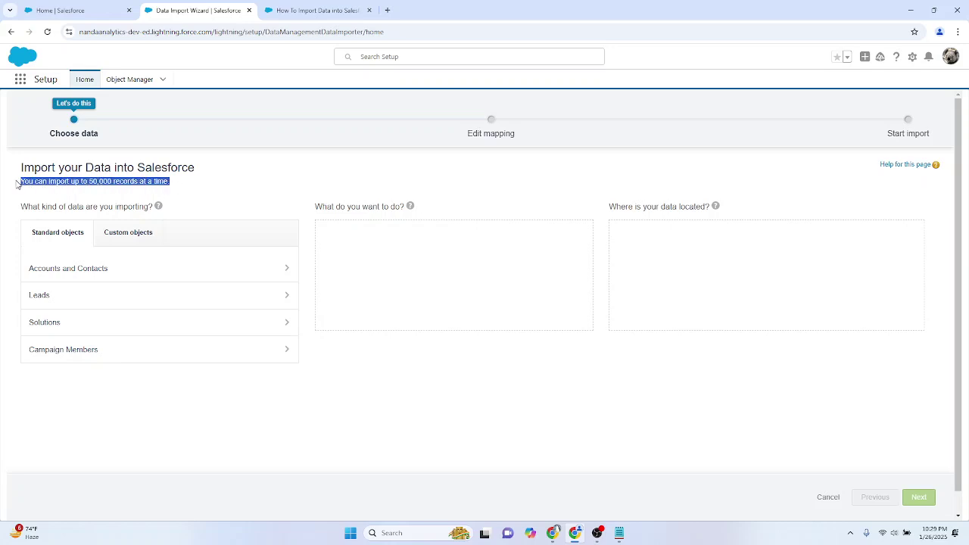
{"action": "left_click", "coordinate": [203, 186]}
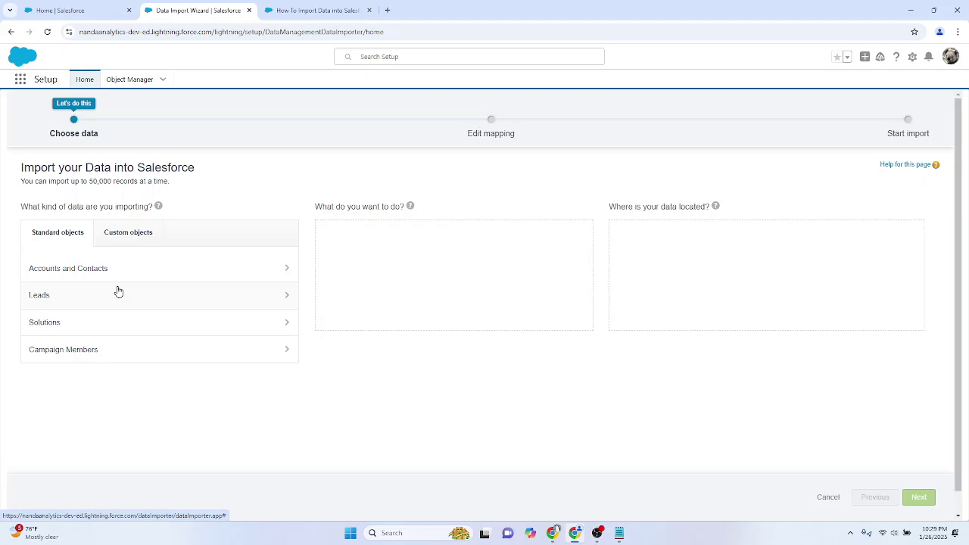
Step: Browse Custom objects, then go back to Standard objects and select Accounts and Contacts
{"action": "left_click", "coordinate": [134, 235]}
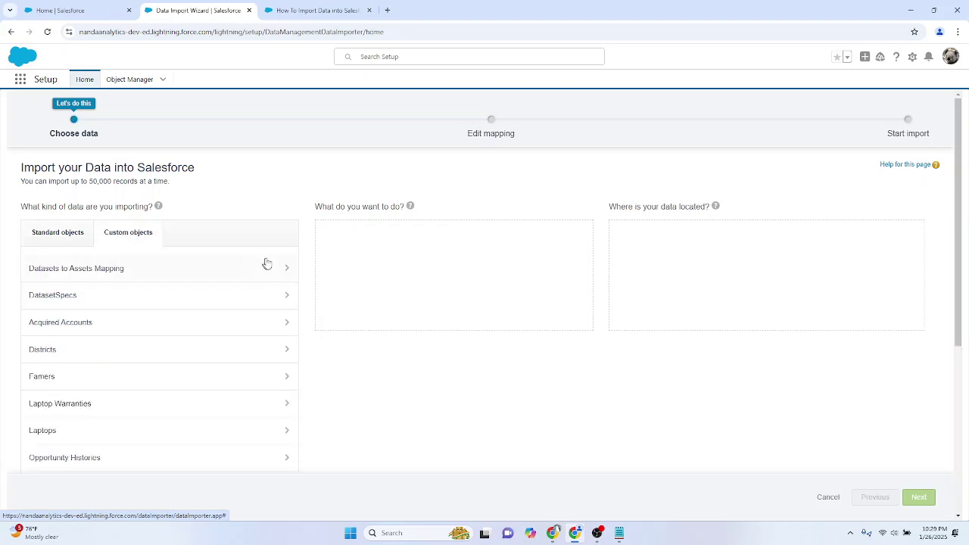
{"action": "scroll", "coordinate": [227, 318], "scroll_direction": "down", "scroll_amount": 2}
{"action": "scroll", "coordinate": [221, 344], "scroll_direction": "up", "scroll_amount": 2}
{"action": "left_click", "coordinate": [59, 241]}
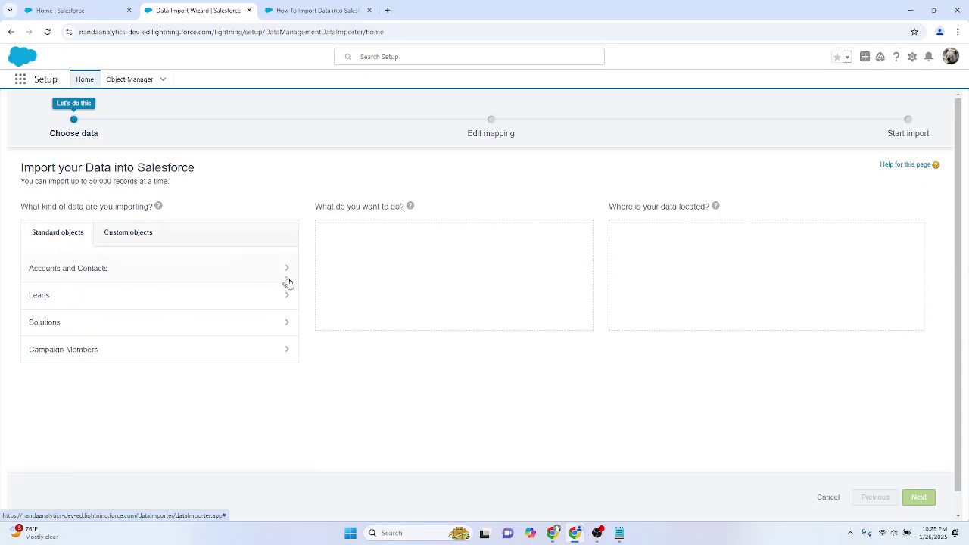
{"action": "left_click", "coordinate": [104, 276]}
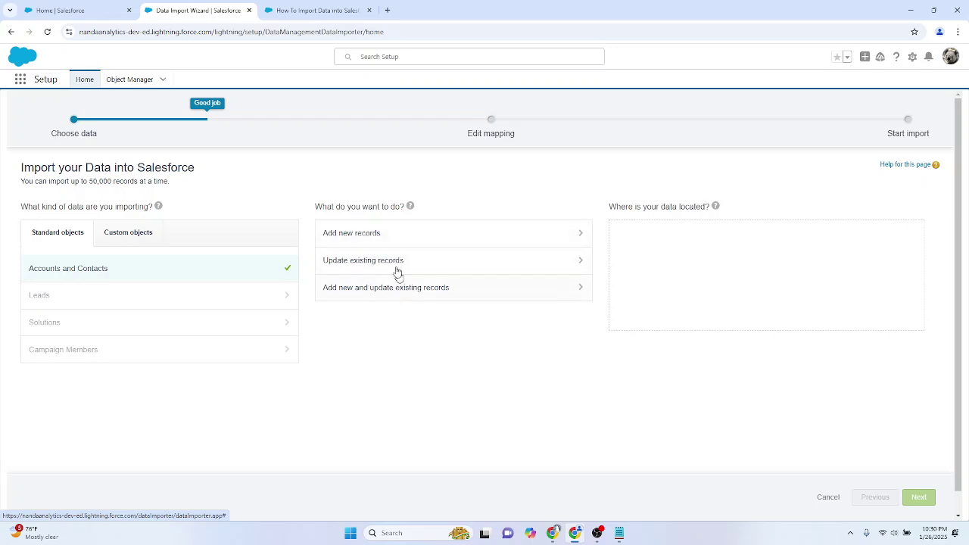
Step: Choose Update existing records for Accounts and Contacts, showing Name and Name & Site matching options
{"action": "left_click", "coordinate": [364, 232]}
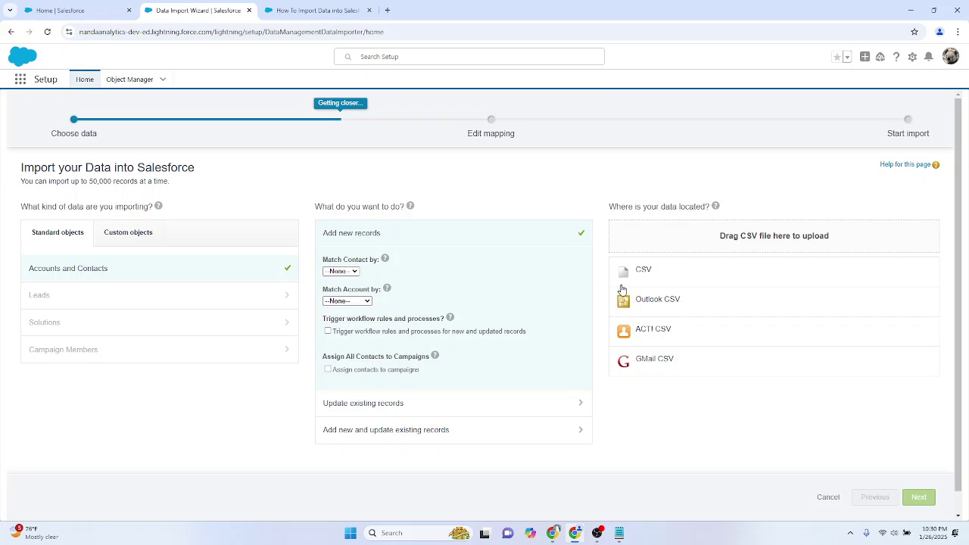
{"action": "left_click", "coordinate": [234, 297]}
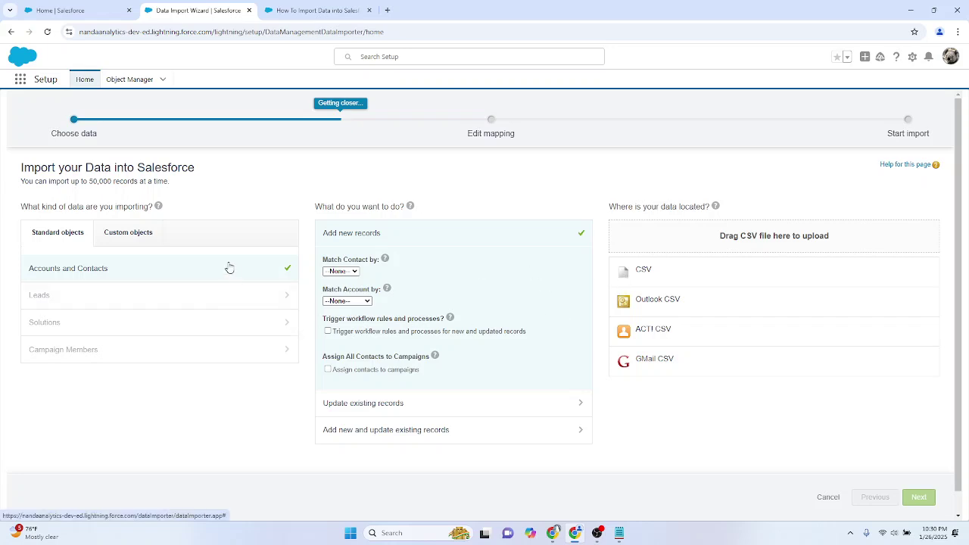
{"action": "left_click", "coordinate": [267, 268]}
{"action": "left_click", "coordinate": [401, 262]}
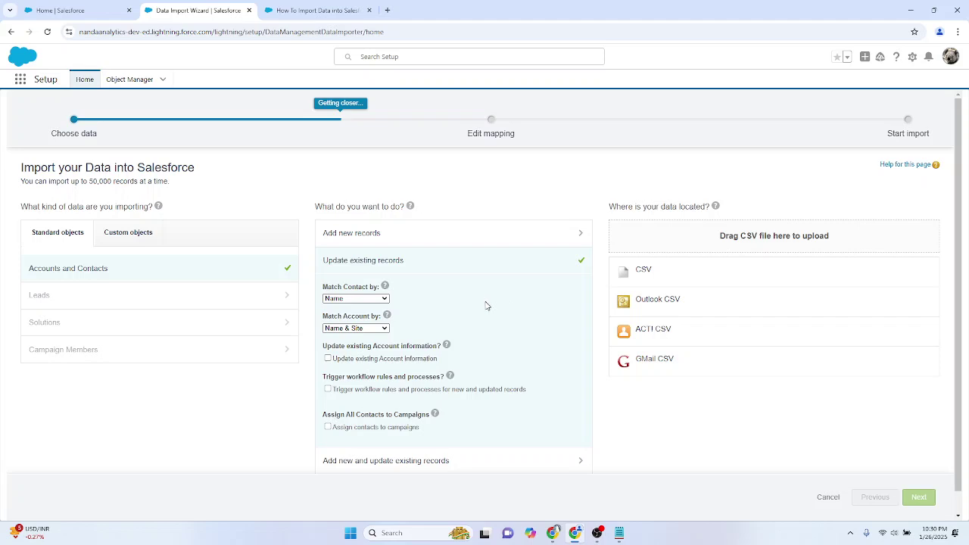
Step: Set Match Contact by to Email, leaving accounts matched by Name & Site
{"action": "left_click", "coordinate": [377, 299]}
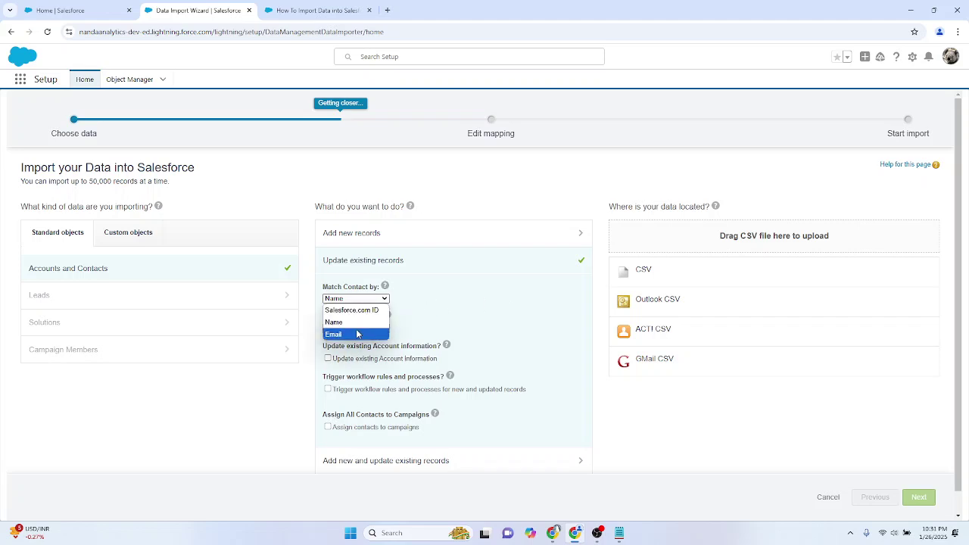
{"action": "left_click", "coordinate": [357, 334]}
{"action": "mouse_move", "coordinate": [403, 313]}
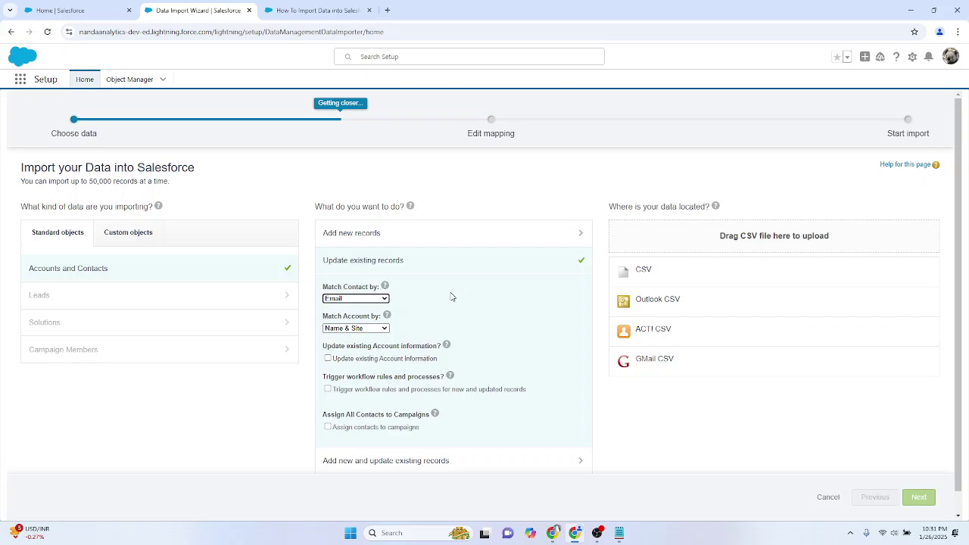
{"action": "left_click", "coordinate": [357, 299]}
{"action": "left_click", "coordinate": [354, 336]}
{"action": "mouse_move", "coordinate": [386, 288]}
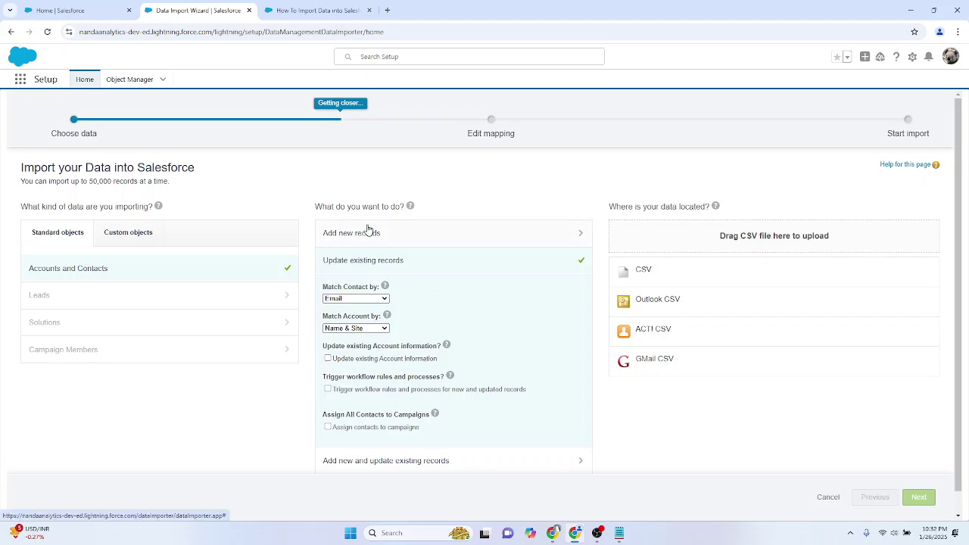
Step: Switch to Add new records with CSV as the source, closing the file picker without choosing a file
{"action": "left_click", "coordinate": [368, 230]}
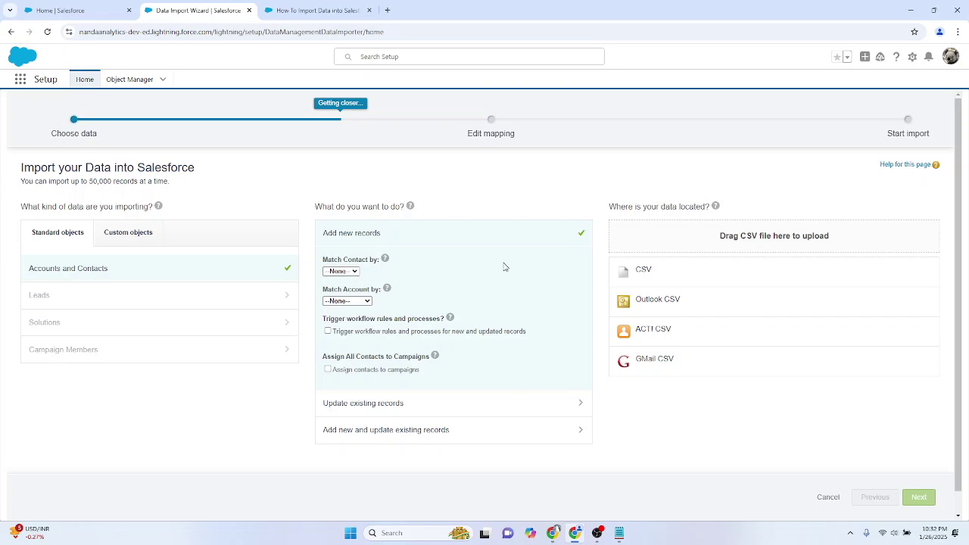
{"action": "left_click", "coordinate": [642, 274]}
{"action": "left_click", "coordinate": [666, 300]}
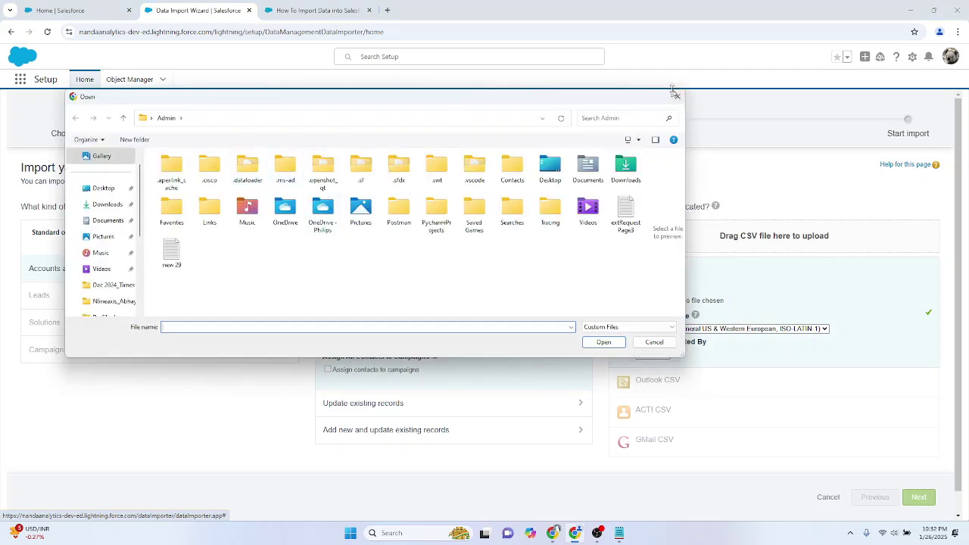
{"action": "left_click", "coordinate": [677, 96]}
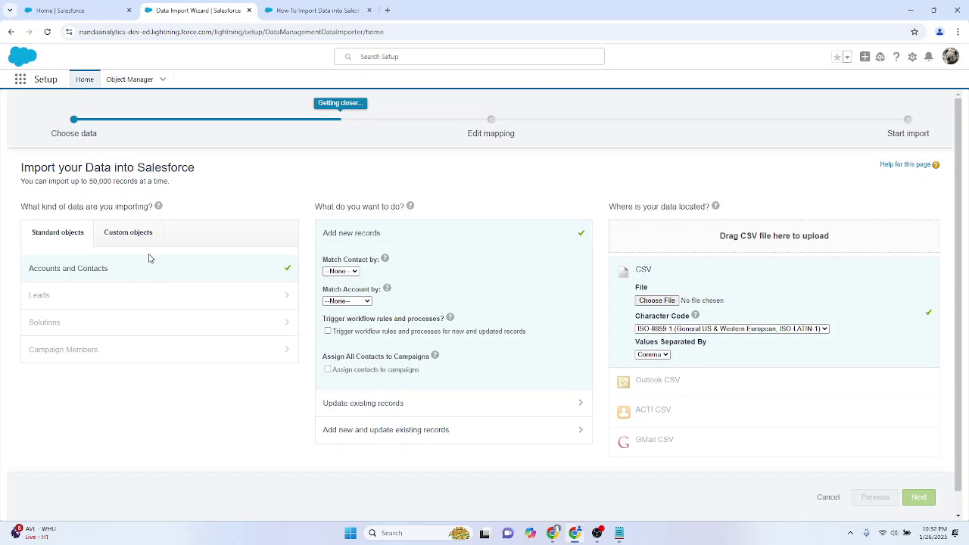
Step: Show the Recently Viewed Accounts list with Learning Salesforce territories, Aibox and Ailane
{"action": "left_click", "coordinate": [330, 11]}
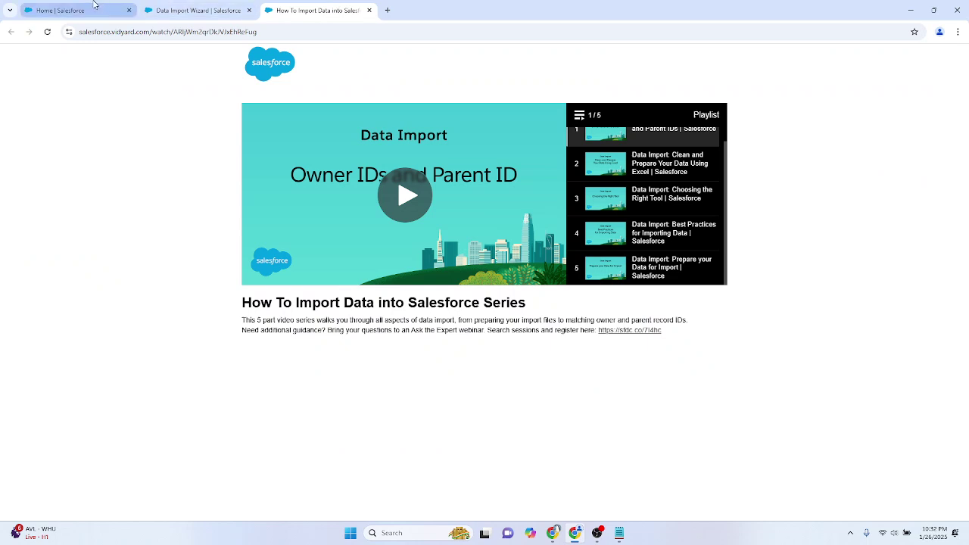
{"action": "left_click", "coordinate": [94, 4]}
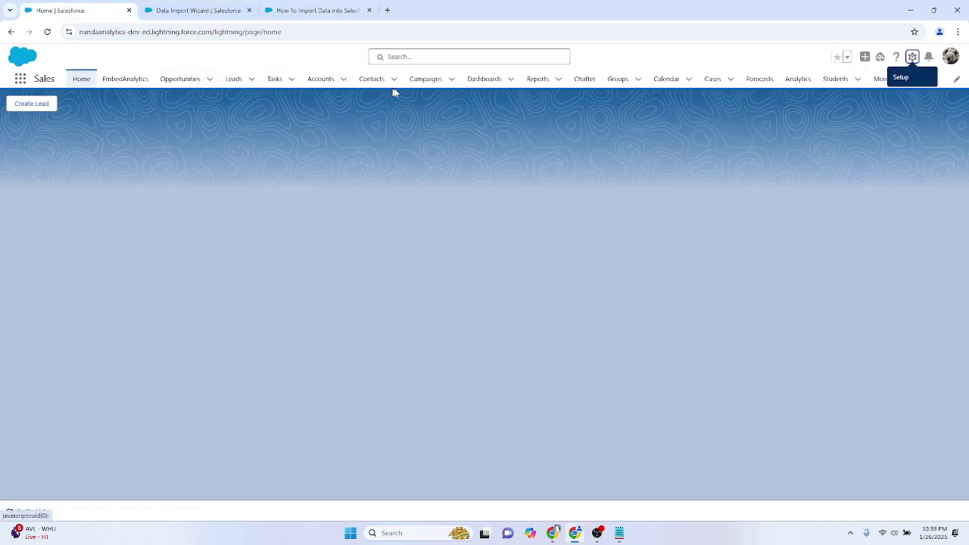
{"action": "left_click", "coordinate": [314, 80]}
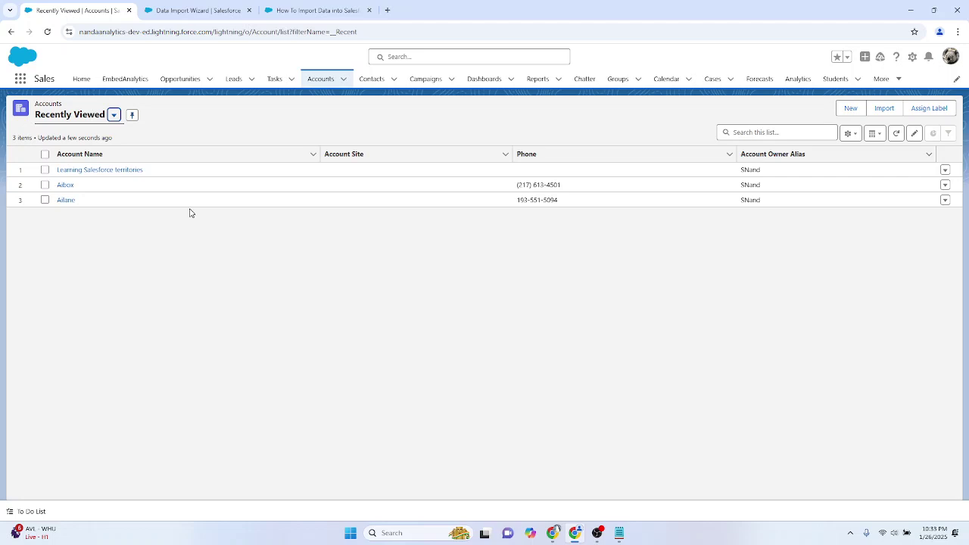
Step: Return to the Data Import Wizard tab set to add Accounts and Contacts from CSV
{"action": "left_click", "coordinate": [198, 10]}
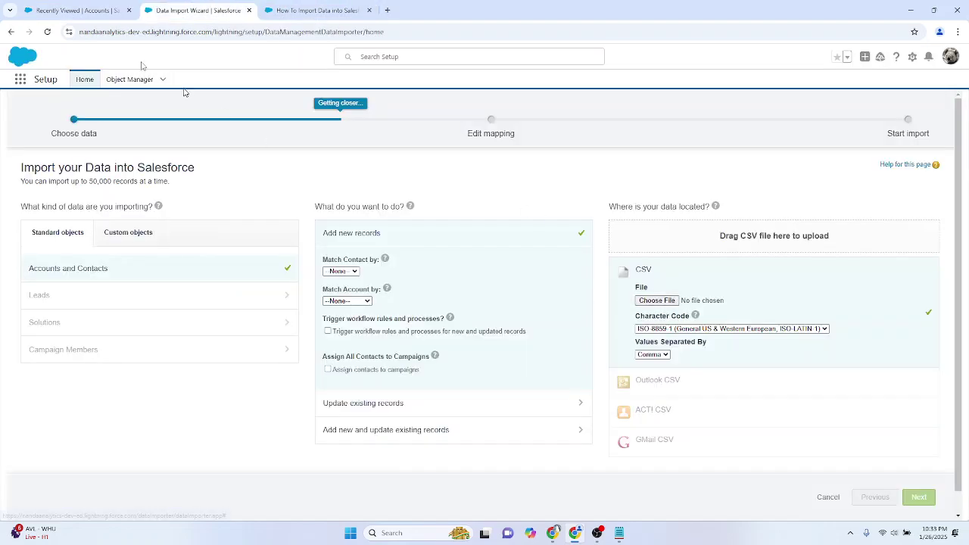
{"action": "left_click", "coordinate": [122, 7]}
{"action": "left_click", "coordinate": [198, 10]}
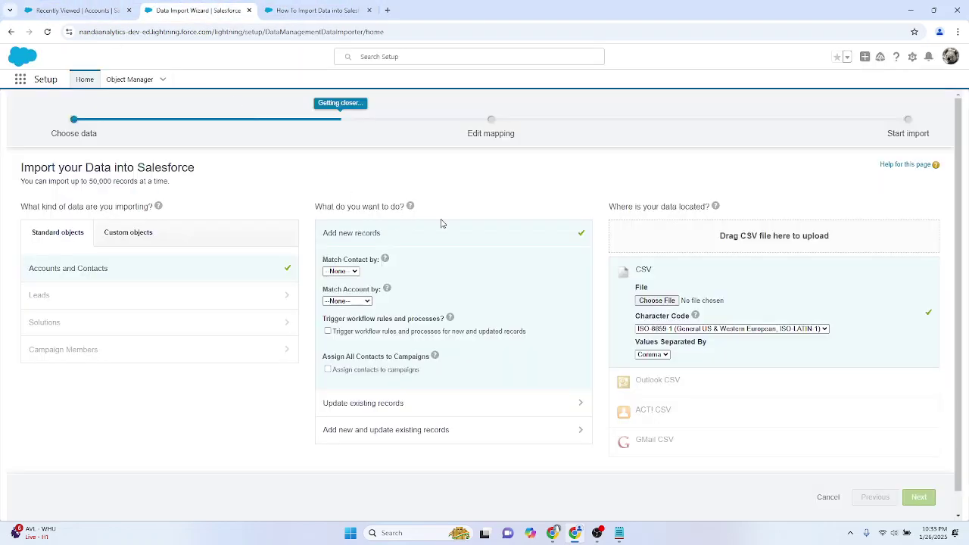
Step: Launch Excel from the Windows search
{"action": "key", "text": "super"}
{"action": "type", "text": "excel"}
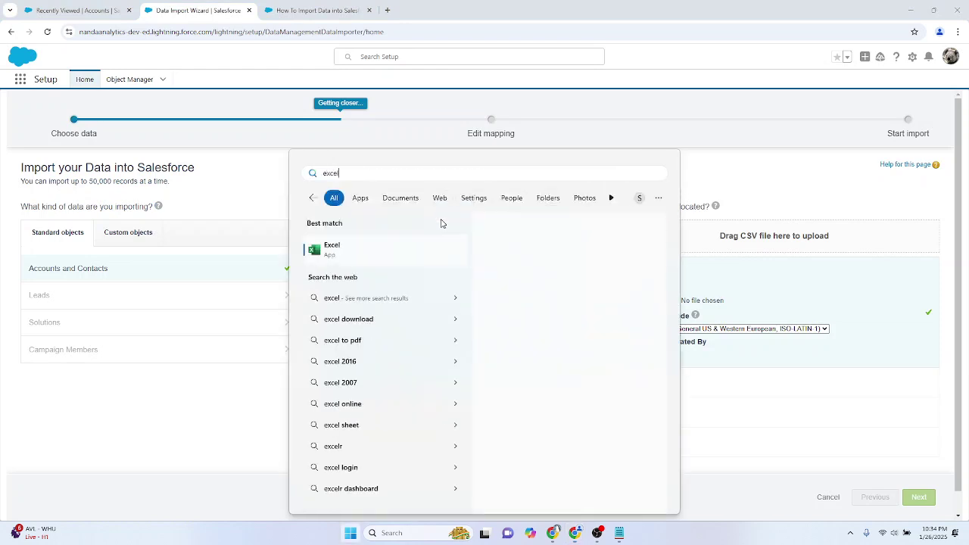
{"action": "key", "text": "Return"}
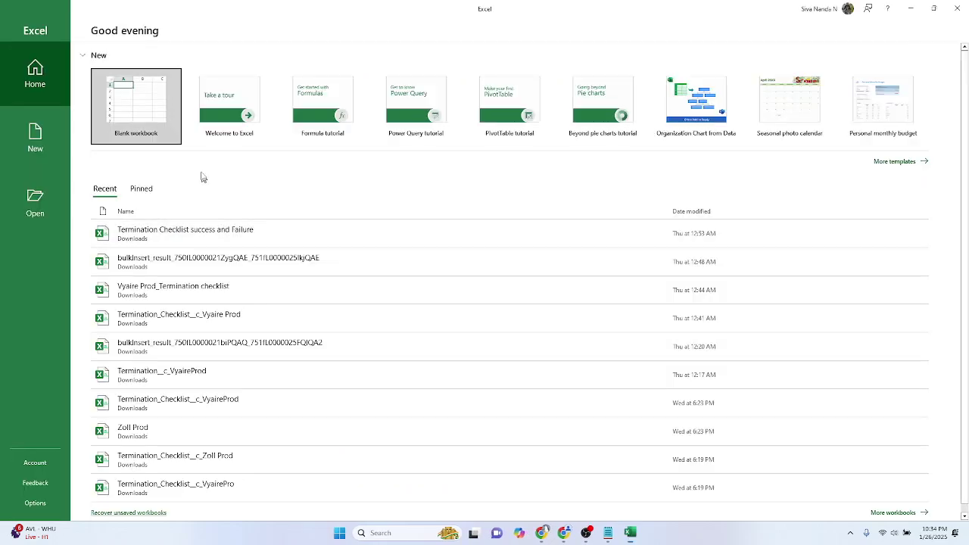
Step: Create a blank workbook with Name in A1 and Industry in B1, widening both columns
{"action": "left_click", "coordinate": [139, 97]}
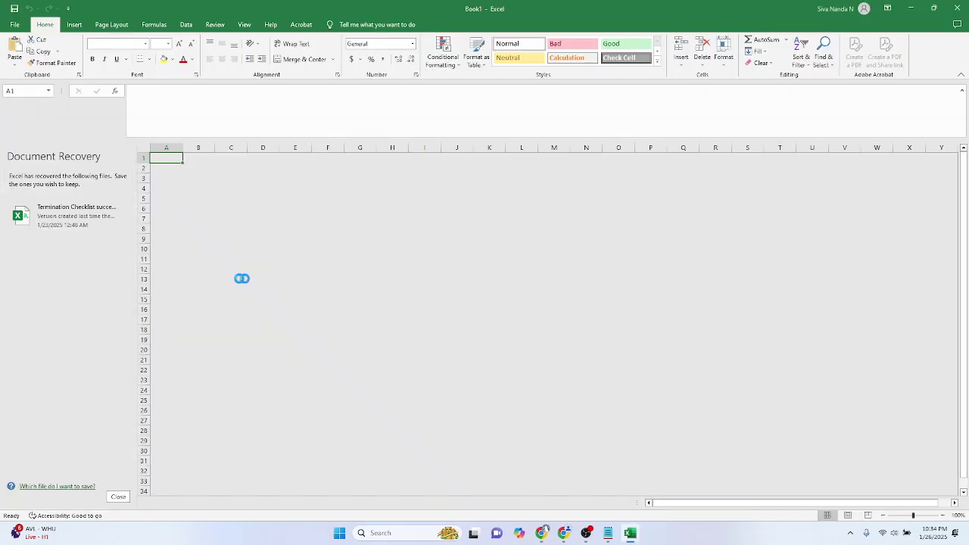
{"action": "left_click", "coordinate": [258, 270]}
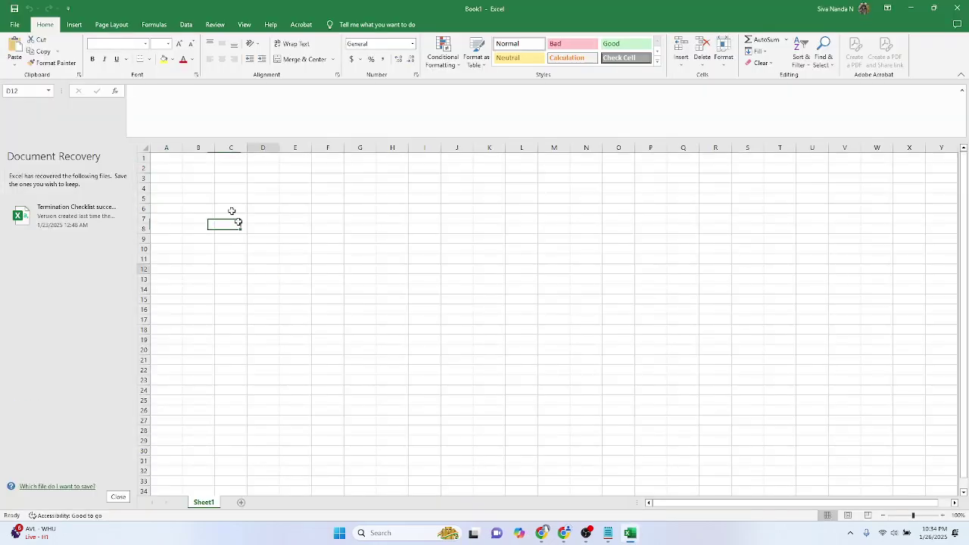
{"action": "left_click_drag", "start_coordinate": [184, 146], "coordinate": [247, 147]}
{"action": "left_click", "coordinate": [177, 157]}
{"action": "type", "text": "N"}
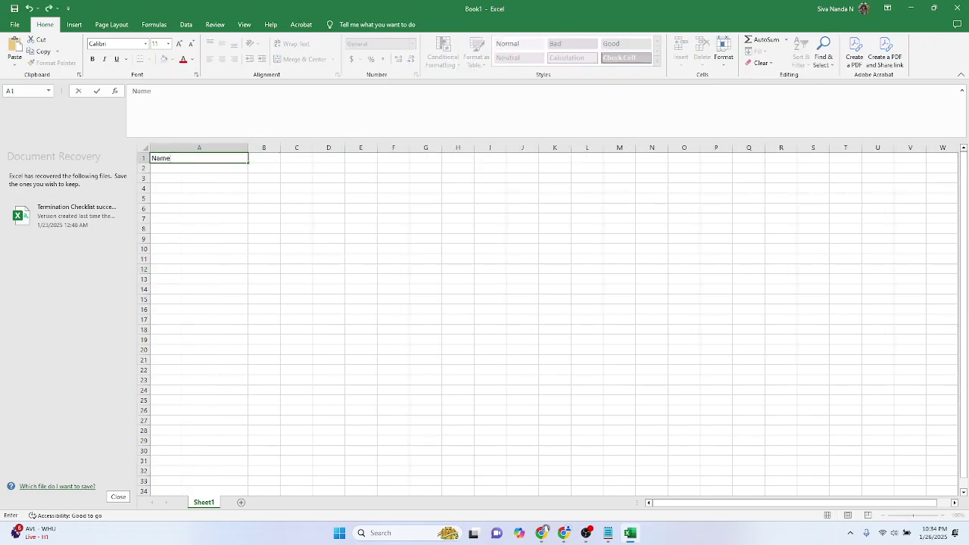
{"action": "type", "text": "ame"}
{"action": "key", "text": "Tab"}
{"action": "type", "text": "In"}
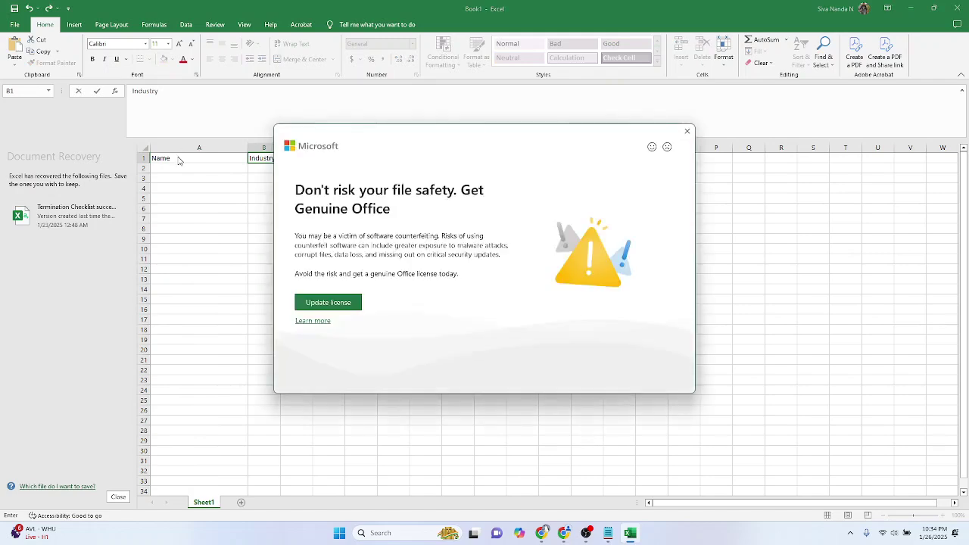
{"action": "left_click", "coordinate": [687, 131]}
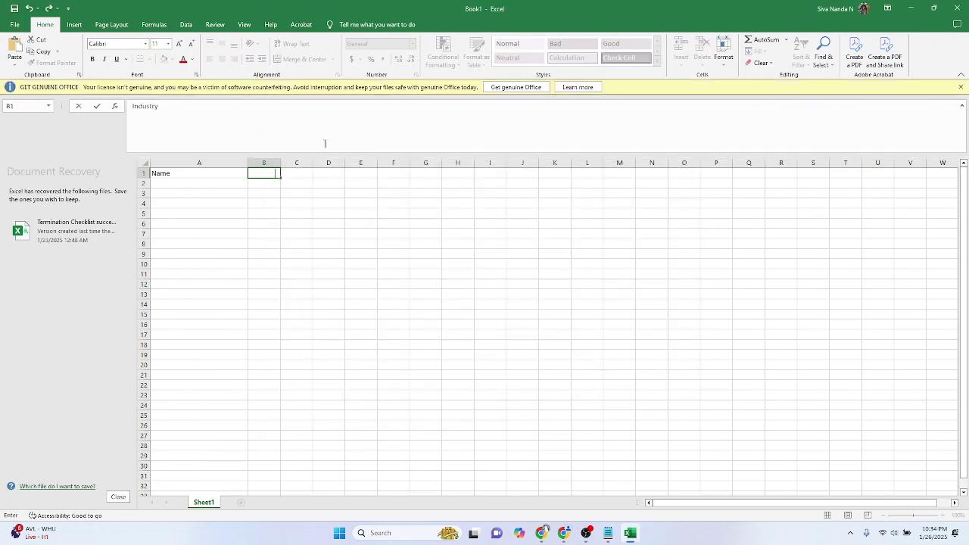
{"action": "type", "text": "dustry"}
{"action": "left_click", "coordinate": [295, 200]}
{"action": "left_click_drag", "start_coordinate": [280, 162], "coordinate": [411, 170]}
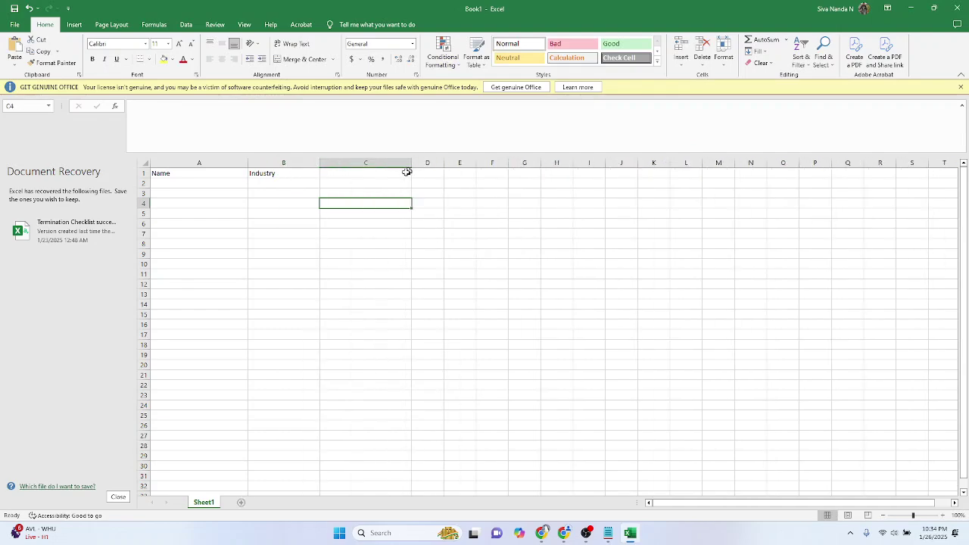
Step: Show the Account object's Fields & Relationships list from Setup's Object Manager in a new tab
{"action": "key", "text": "alt+Tab"}
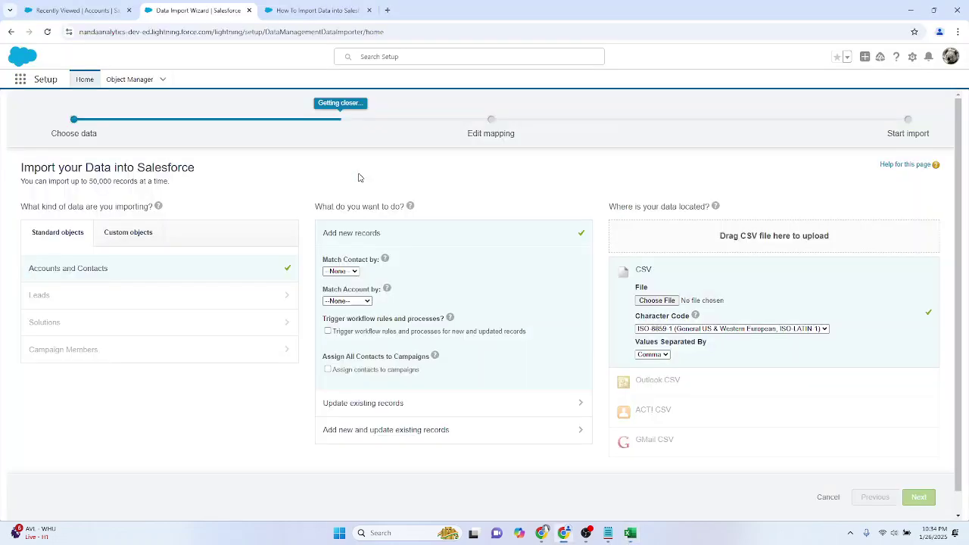
{"action": "left_click", "coordinate": [912, 57]}
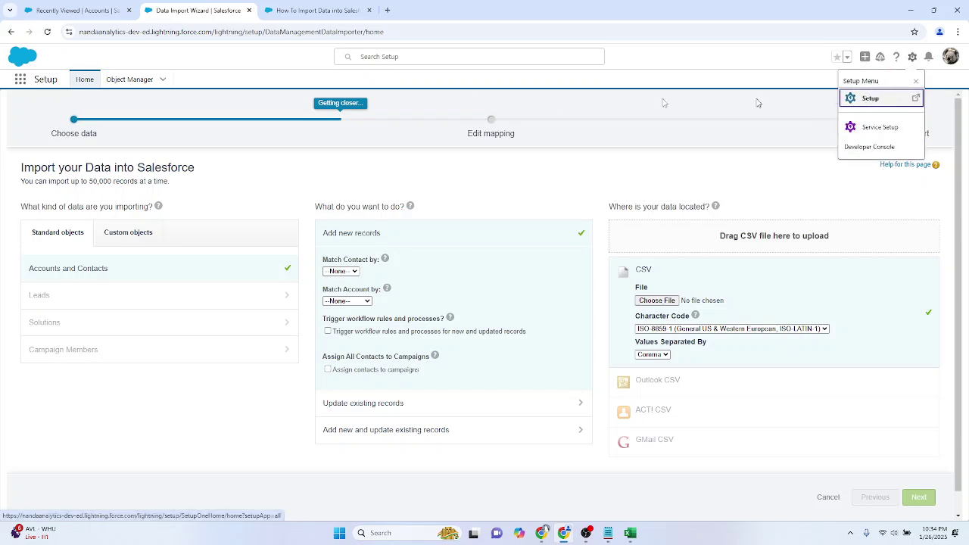
{"action": "left_click", "coordinate": [147, 83]}
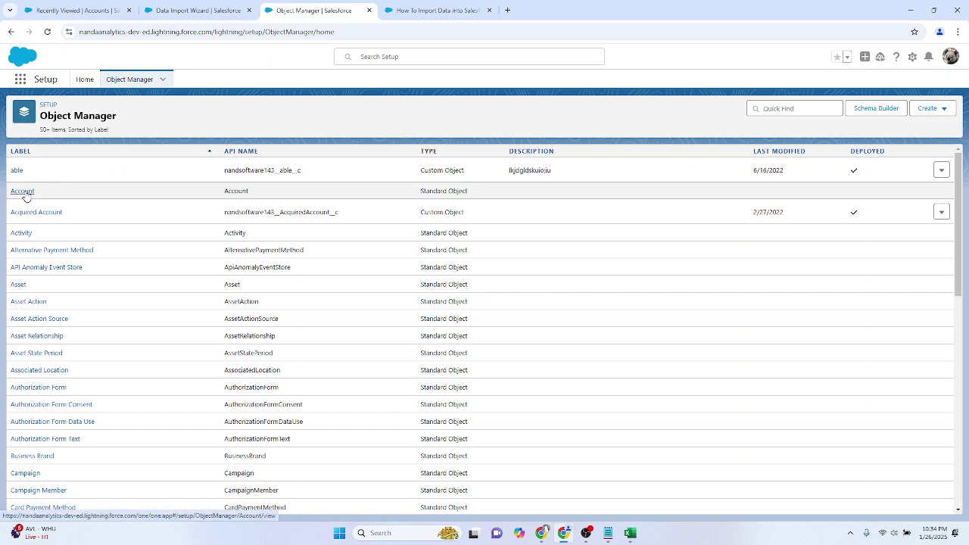
{"action": "left_click", "coordinate": [25, 193]}
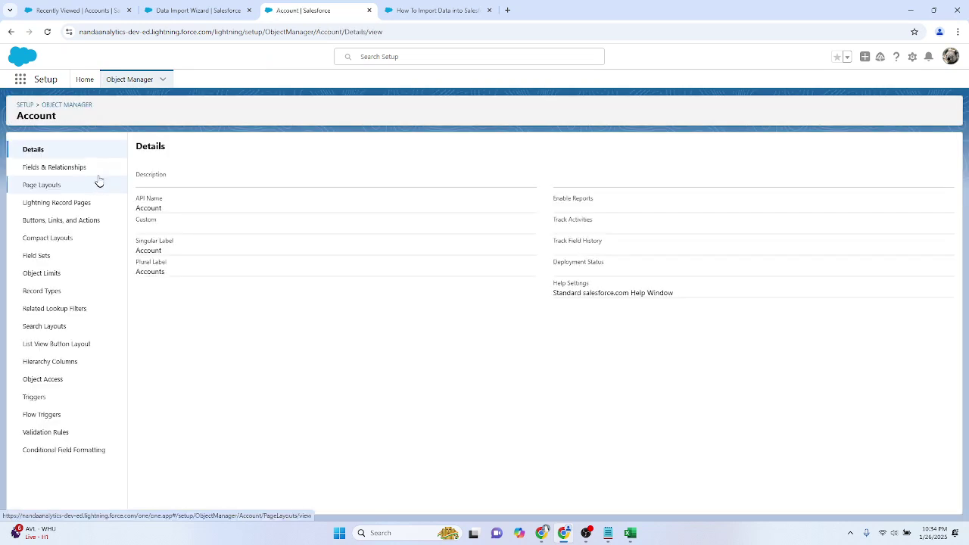
{"action": "left_click", "coordinate": [92, 169]}
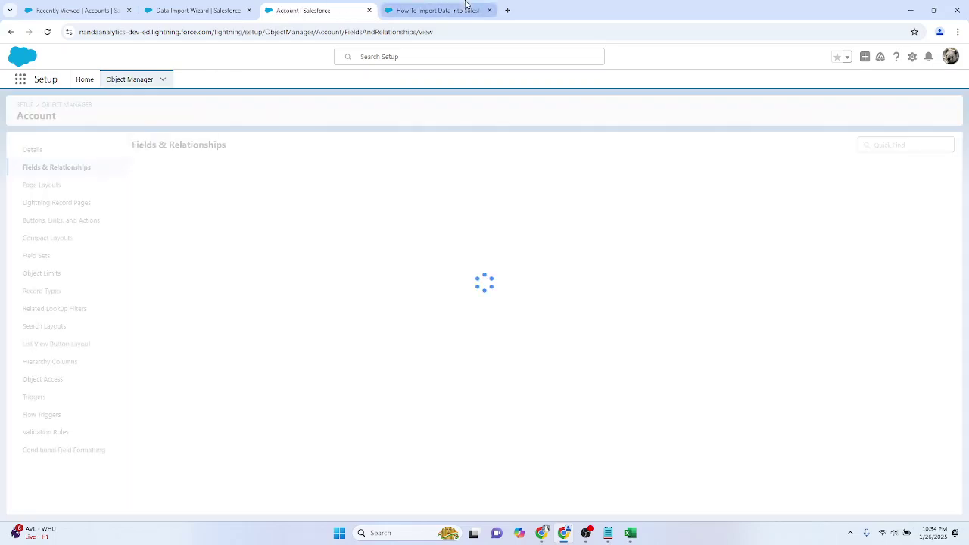
{"action": "left_click", "coordinate": [465, 7]}
{"action": "key", "text": "ctrl+2"}
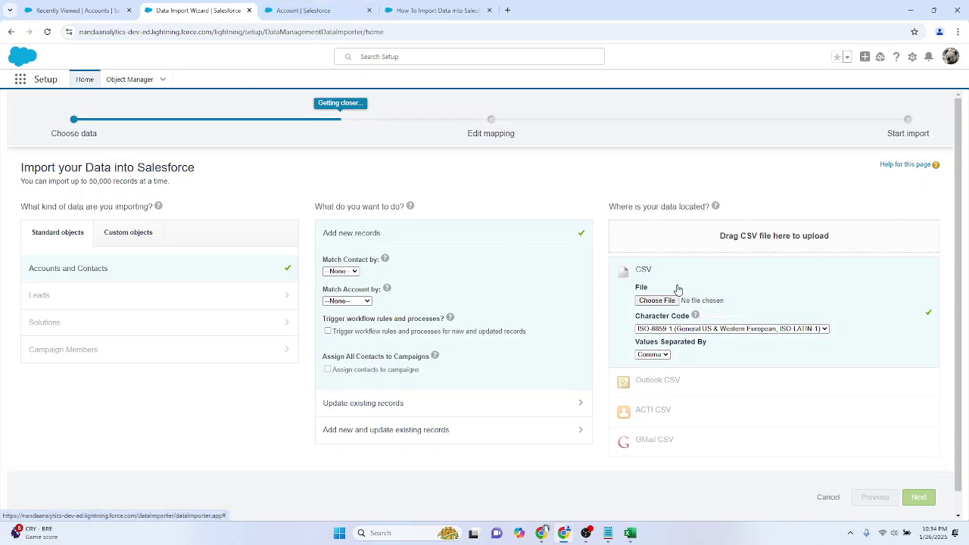
{"action": "left_click", "coordinate": [341, 8]}
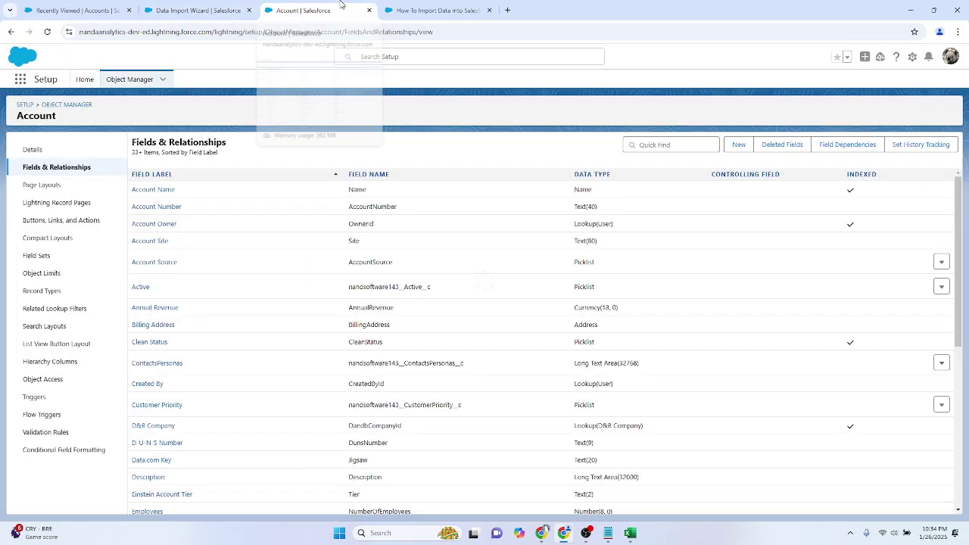
Step: Add the Annual Revenue header in C1 and Rating in D1, checking Salesforce's Rating field
{"action": "left_click", "coordinate": [630, 533]}
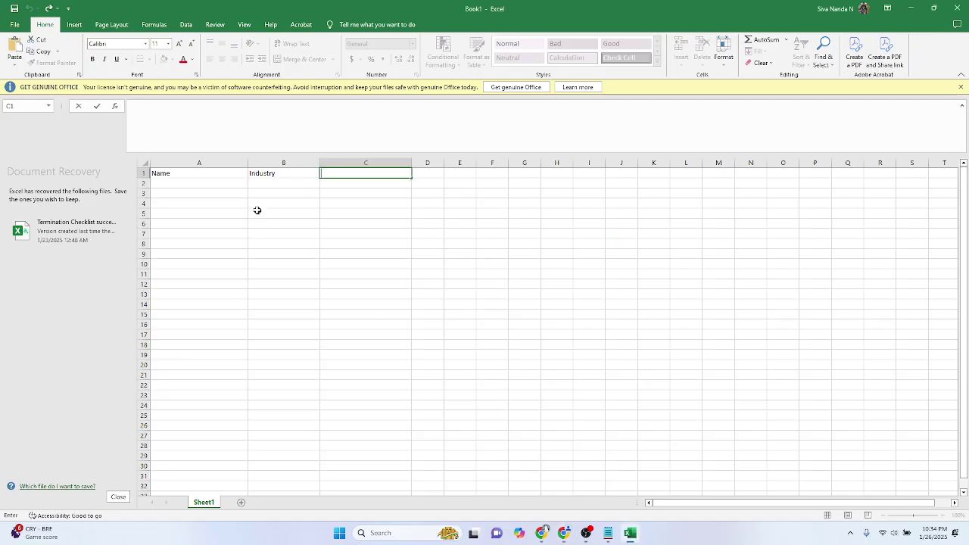
{"action": "left_click", "coordinate": [361, 179]}
{"action": "type", "text": "Annal Revenue"}
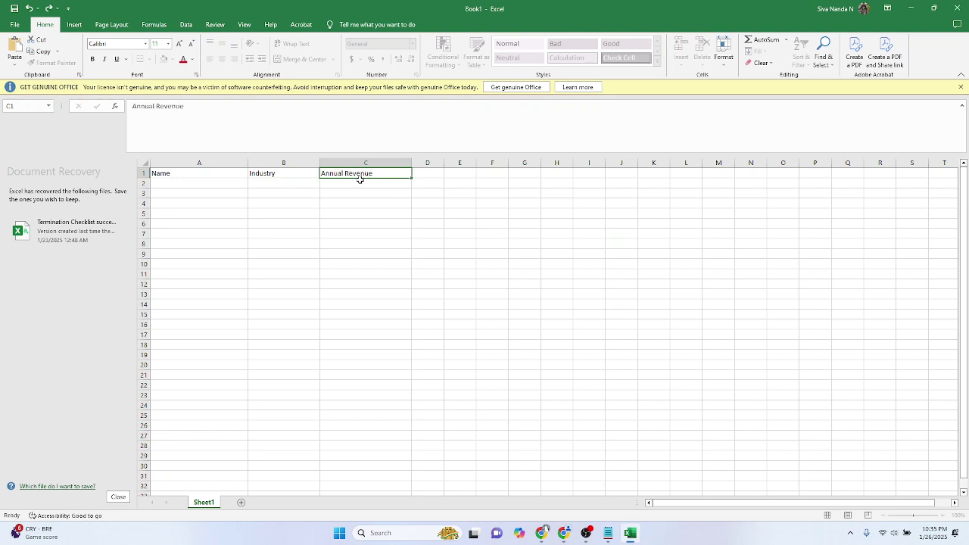
{"action": "key", "text": "Return"}
{"action": "left_click_drag", "start_coordinate": [444, 163], "coordinate": [507, 162]}
{"action": "left_click", "coordinate": [439, 173]}
{"action": "key", "text": "alt+Tab"}
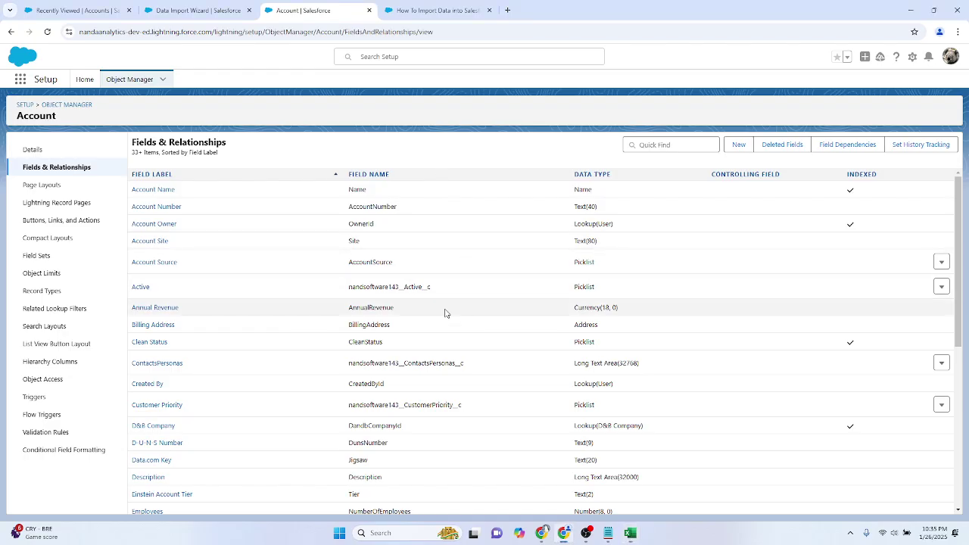
{"action": "scroll", "coordinate": [446, 312], "scroll_direction": "down", "scroll_amount": 3}
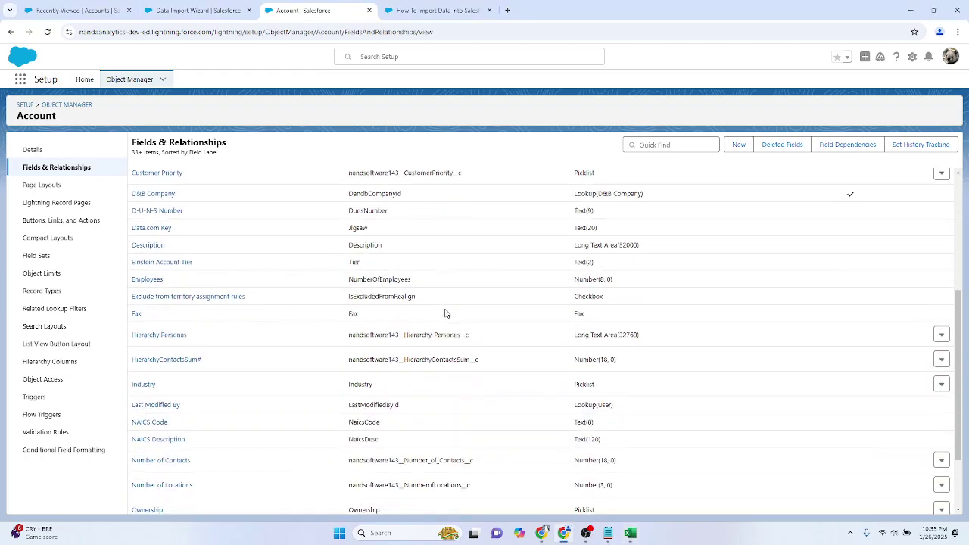
{"action": "scroll", "coordinate": [446, 312], "scroll_direction": "down", "scroll_amount": 1}
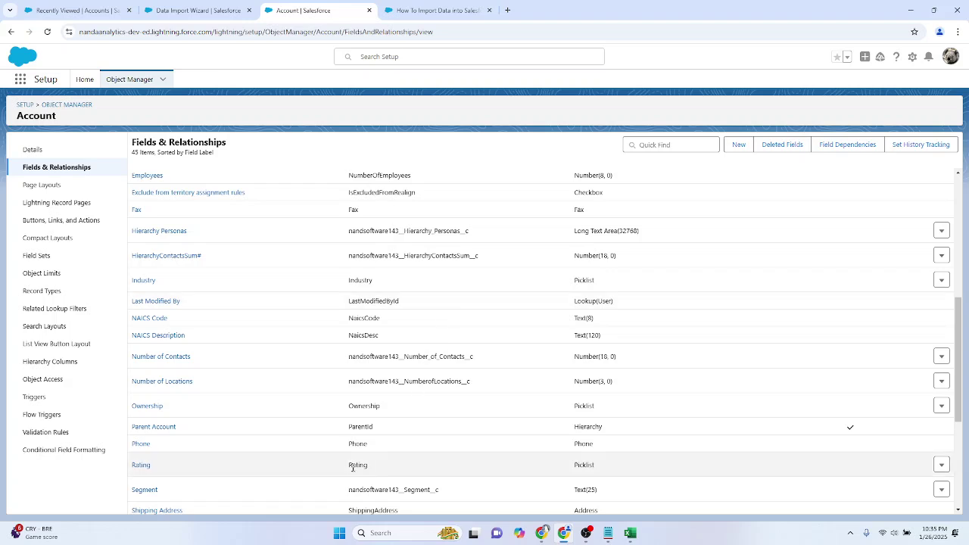
{"action": "key", "text": "alt+Tab"}
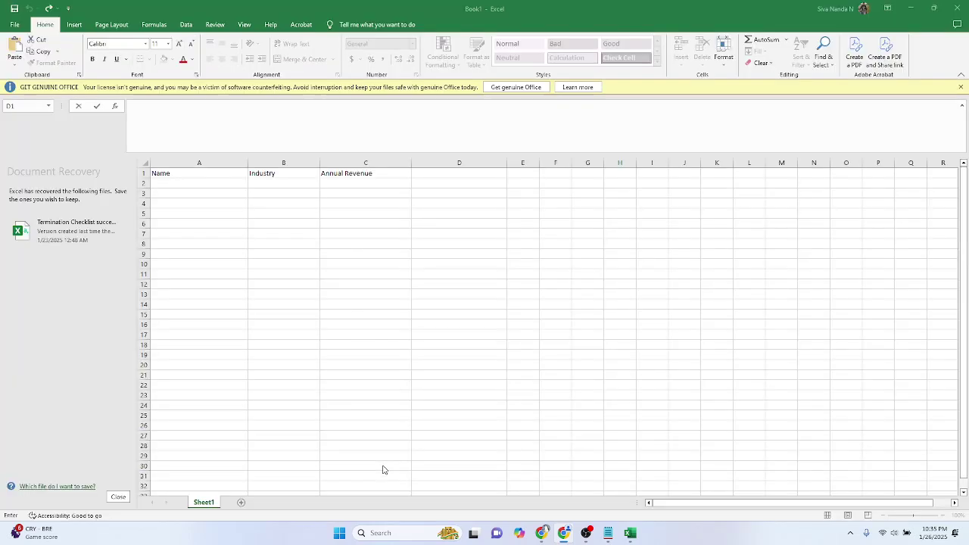
{"action": "type", "text": "Rating"}
{"action": "left_click", "coordinate": [482, 246]}
Step: Enter the Accenture row with industry IT and annual revenue 60000
{"action": "left_click", "coordinate": [184, 183]}
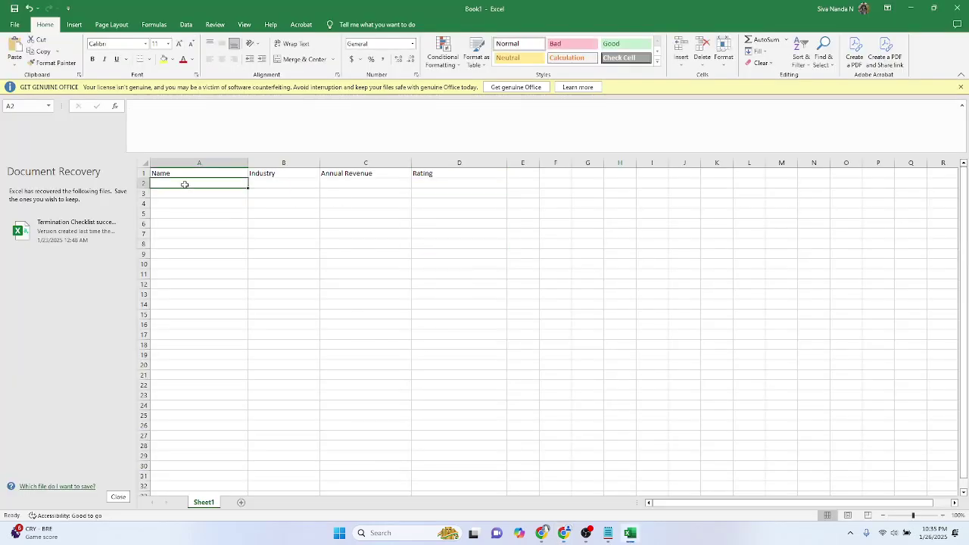
{"action": "type", "text": "Accenture"}
{"action": "key", "text": "Tab"}
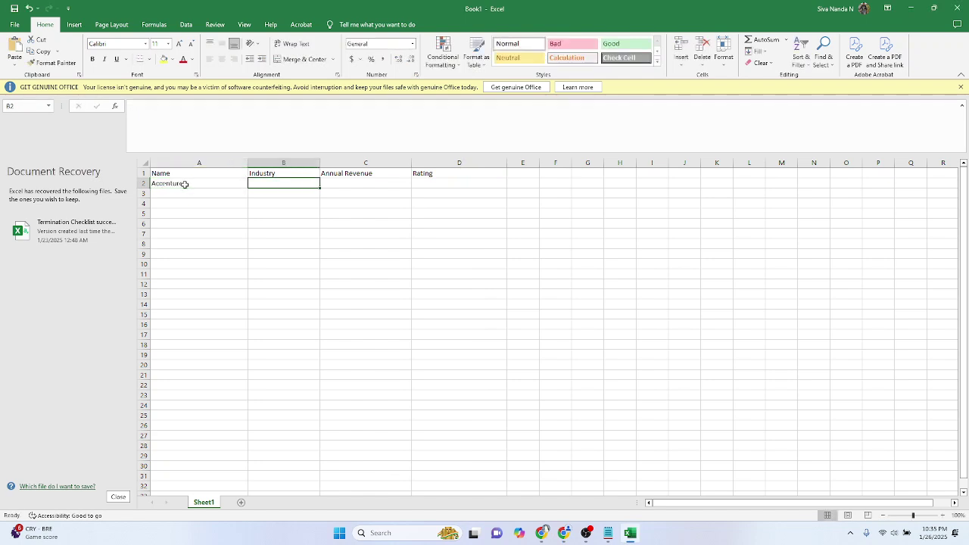
{"action": "type", "text": "IT"}
{"action": "key", "text": "Tab"}
{"action": "type", "text": "6"}
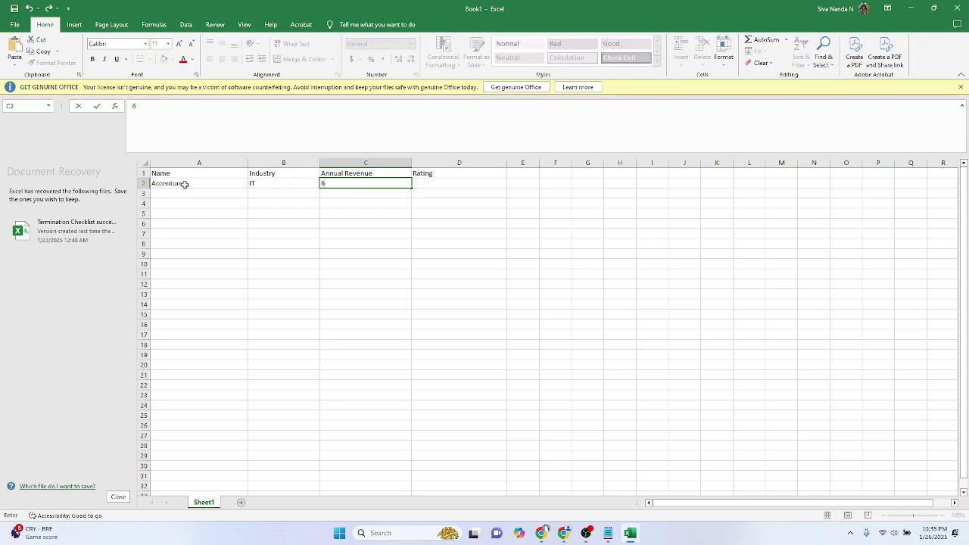
{"action": "key", "text": "Return"}
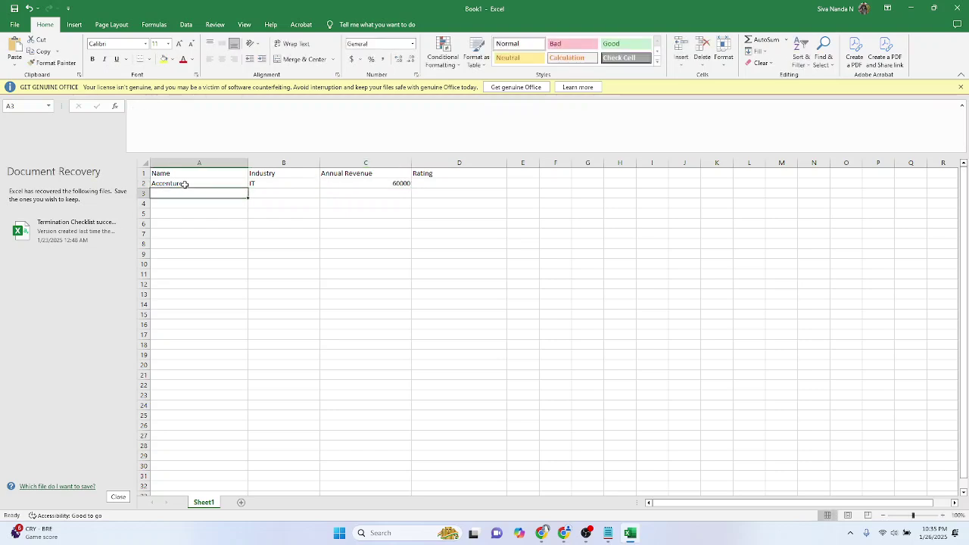
{"action": "key", "text": "Tab"}
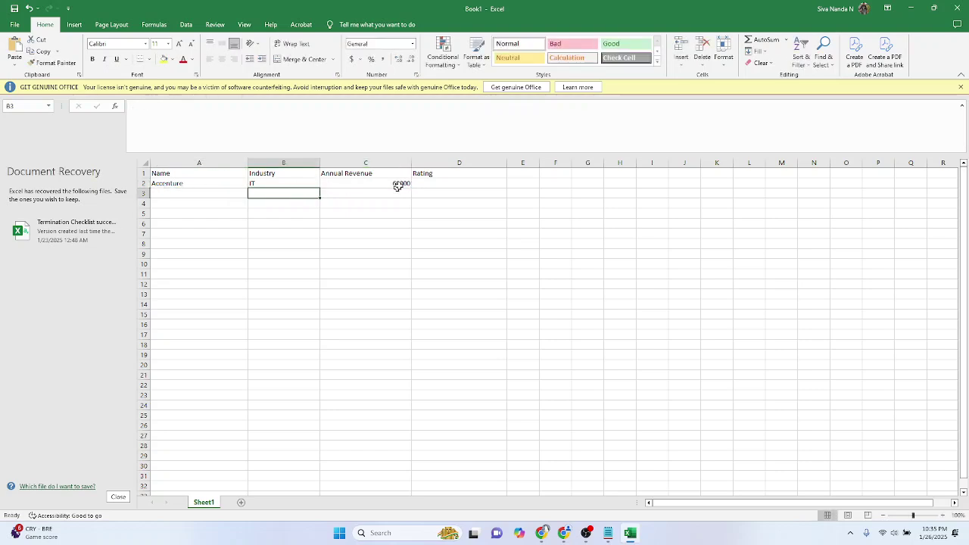
Step: Clear the mistyped Accenture rating and bring Salesforce's Account fields list back to Rating
{"action": "left_click", "coordinate": [415, 183]}
{"action": "type", "text": "wAR"}
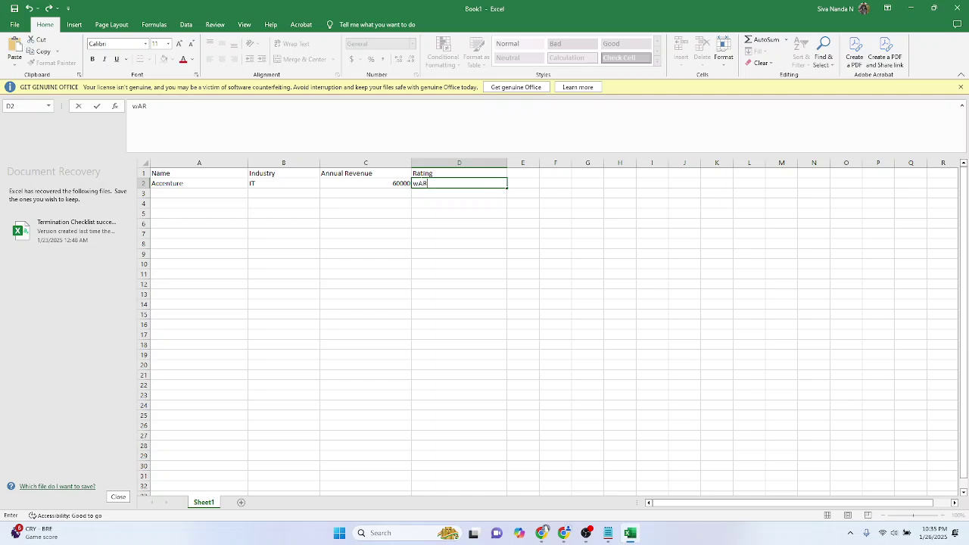
{"action": "key", "text": "BackSpace"}
{"action": "key", "text": "BackSpace"}
{"action": "key", "text": "alt+Tab"}
{"action": "scroll", "coordinate": [421, 186], "scroll_direction": "up", "scroll_amount": 5}
{"action": "scroll", "coordinate": [341, 492], "scroll_direction": "down", "scroll_amount": 8}
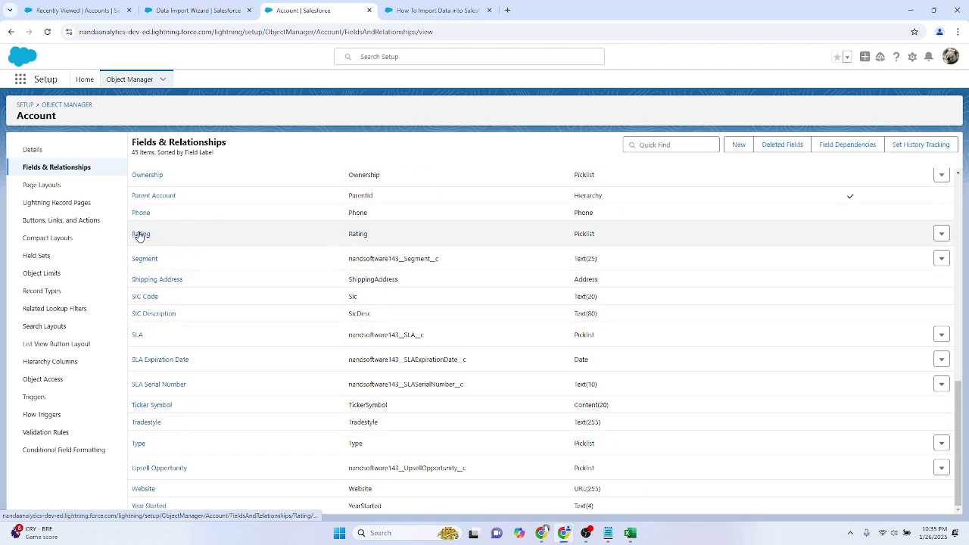
Step: Check the Rating picklist values, then enter Warm for Accenture and Infosys in A3
{"action": "left_click", "coordinate": [140, 235]}
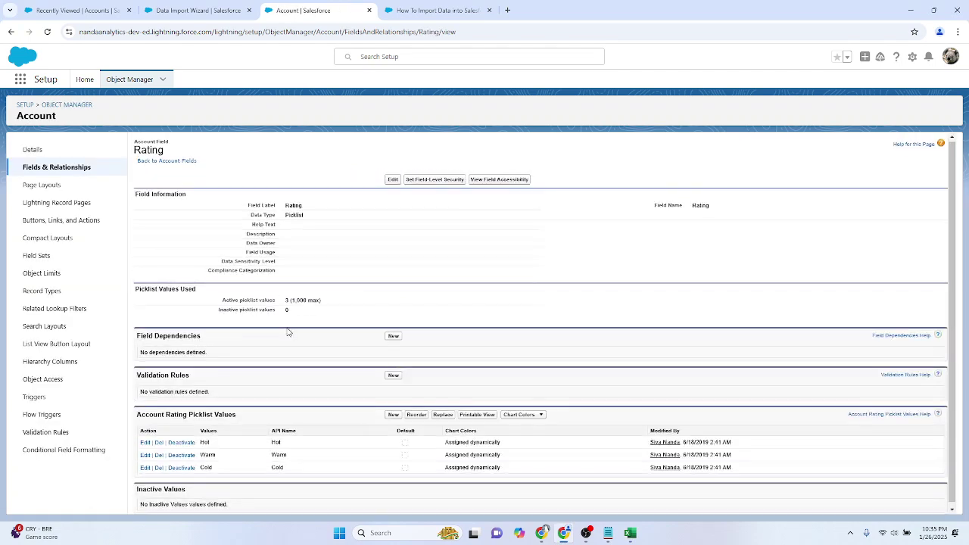
{"action": "key", "text": "alt+Tab"}
{"action": "left_click", "coordinate": [193, 194]}
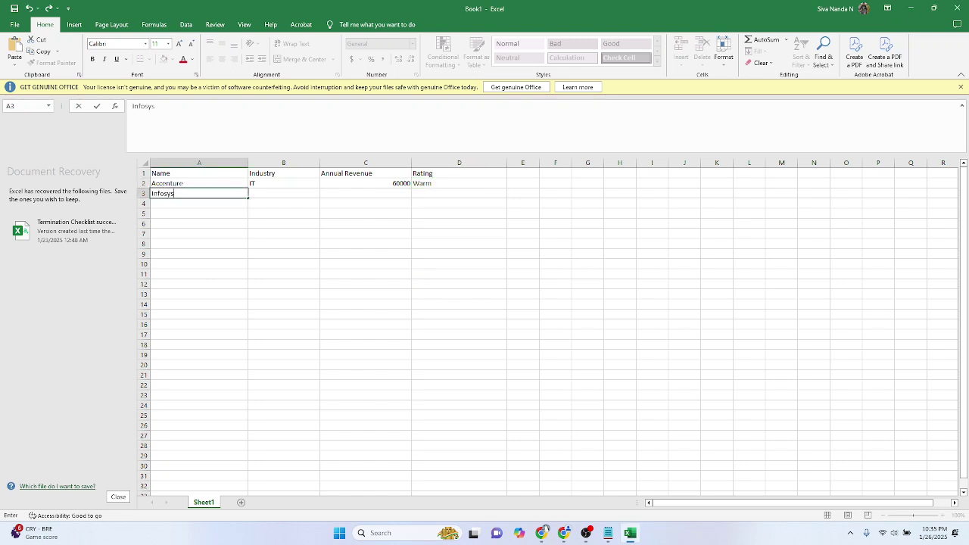
{"action": "key", "text": "Tab"}
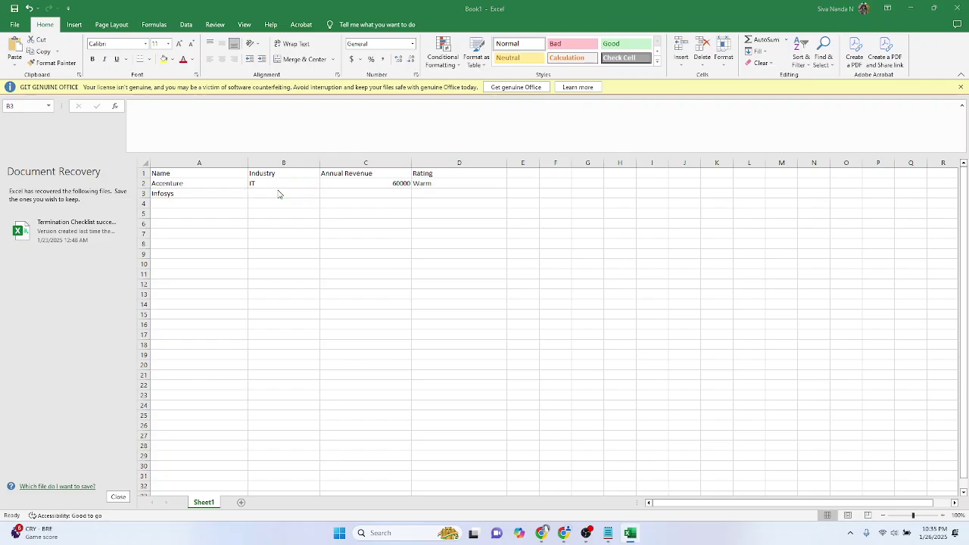
Step: Find the Industry field via Quick Find and copy its Engineering picklist value
{"action": "key", "text": "alt+Tab"}
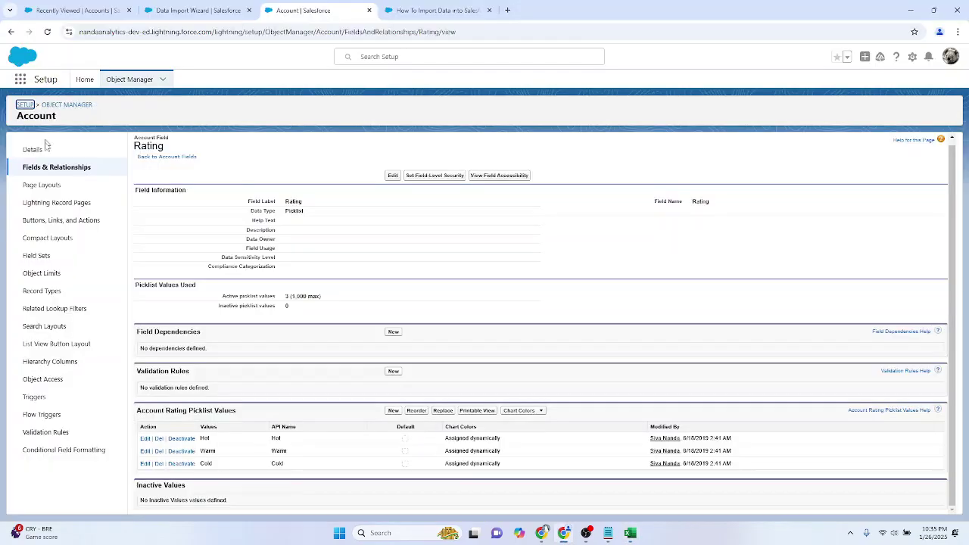
{"action": "left_click", "coordinate": [47, 167]}
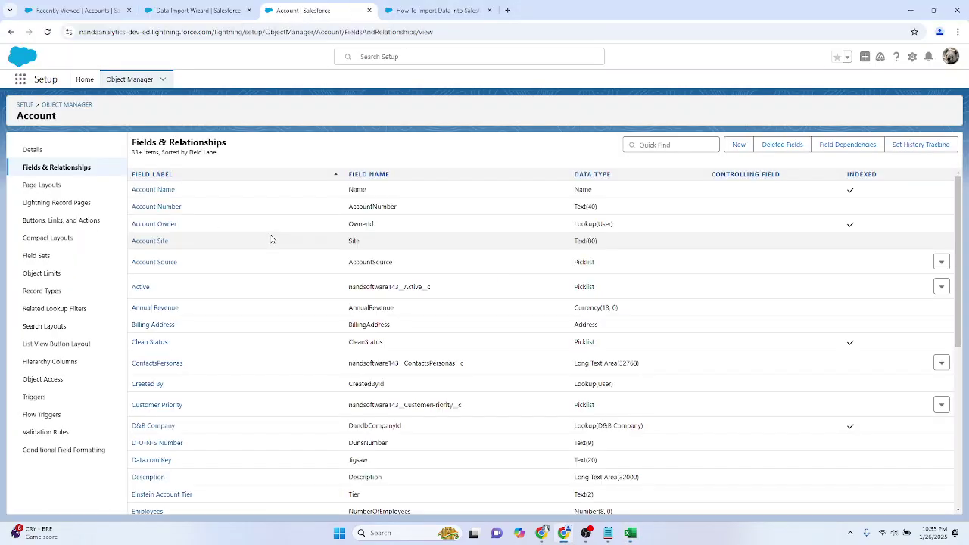
{"action": "left_click", "coordinate": [662, 147]}
{"action": "type", "text": "industry"}
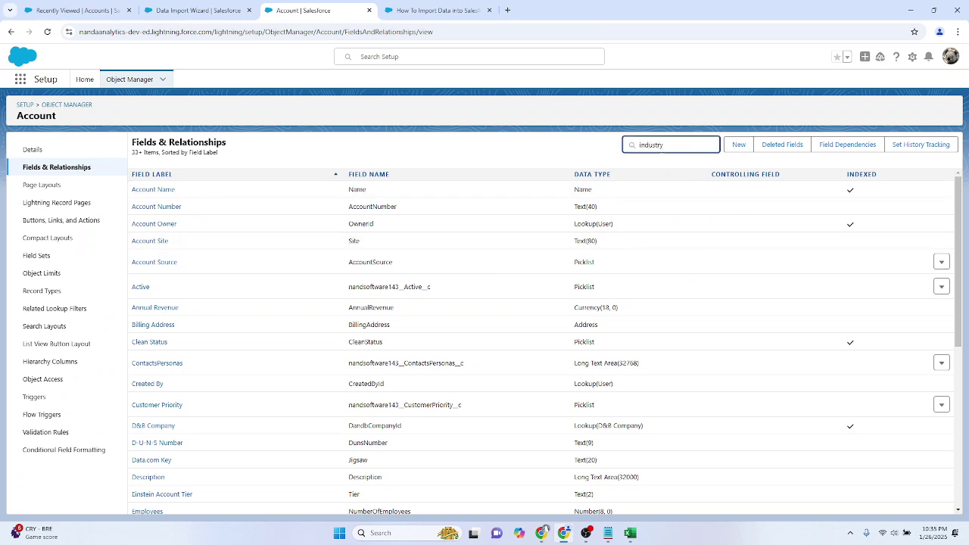
{"action": "left_click", "coordinate": [141, 191]}
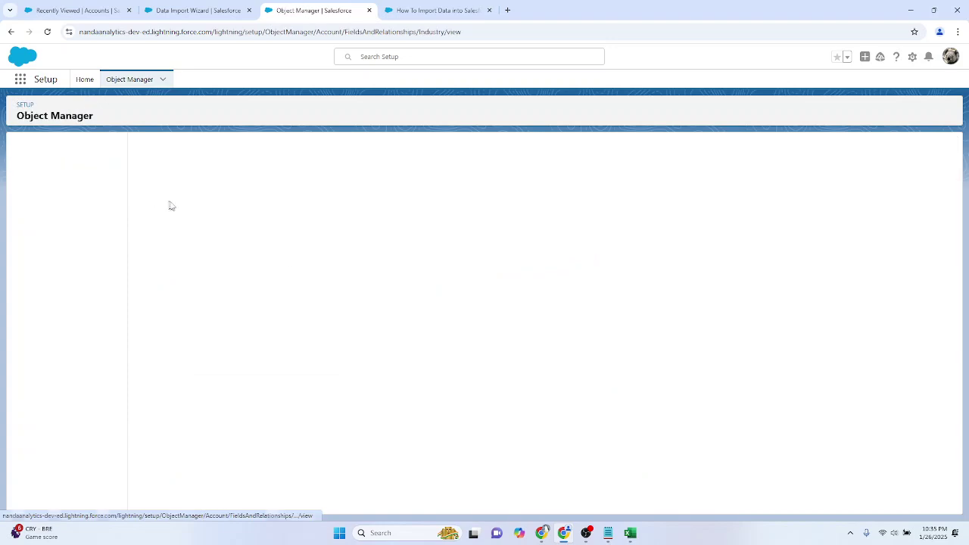
{"action": "scroll", "coordinate": [318, 274], "scroll_direction": "down", "scroll_amount": 4}
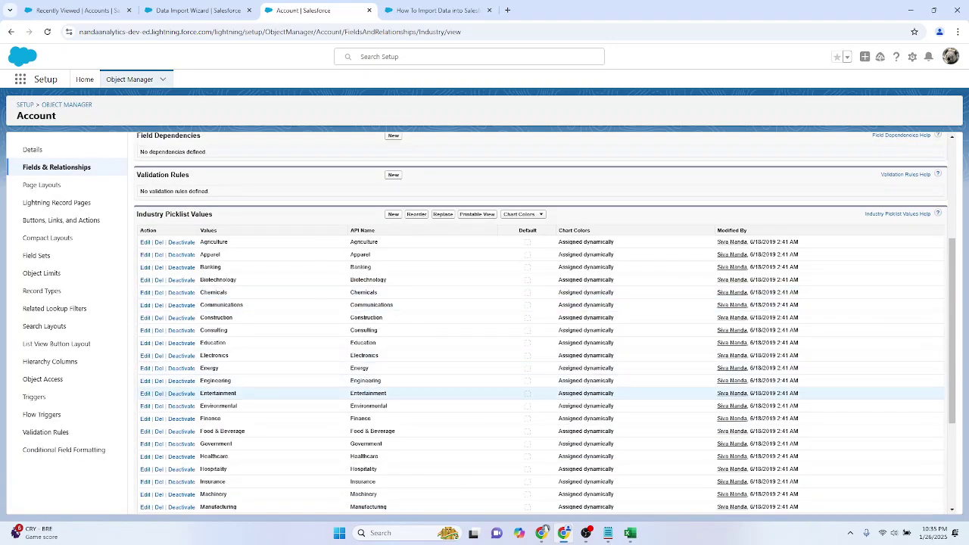
{"action": "double_click", "coordinate": [365, 380]}
{"action": "key", "text": "ctrl+c"}
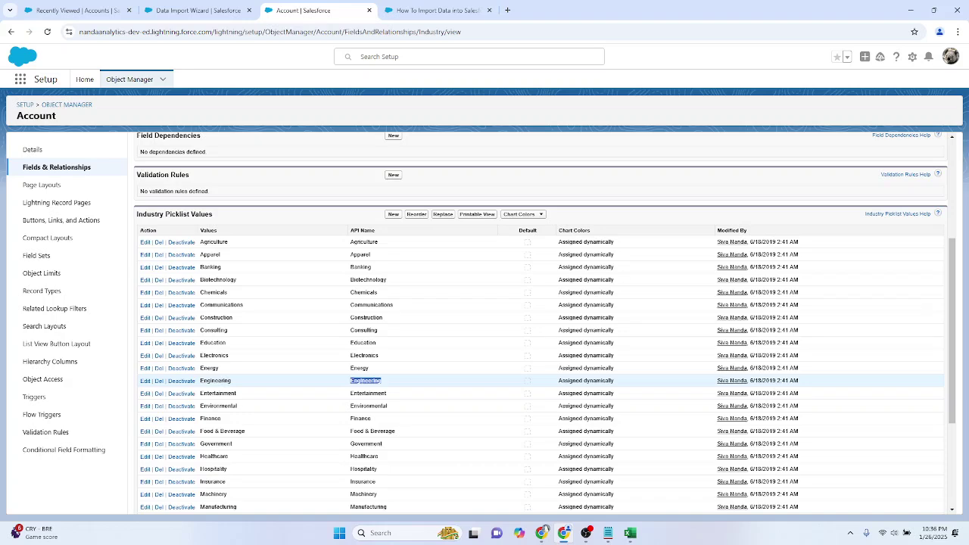
{"action": "key", "text": "alt+Tab"}
Step: Replace Accenture's industry IT with the pasted Engineering value
{"action": "double_click", "coordinate": [281, 182]}
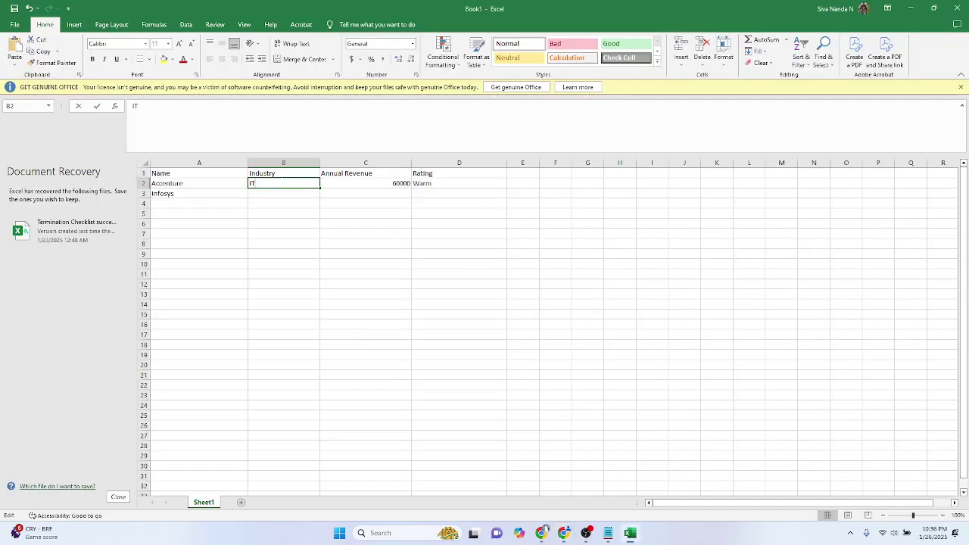
{"action": "key", "text": "BackSpace"}
{"action": "key", "text": "BackSpace"}
{"action": "key", "text": "ctrl+v"}
{"action": "left_click", "coordinate": [328, 202]}
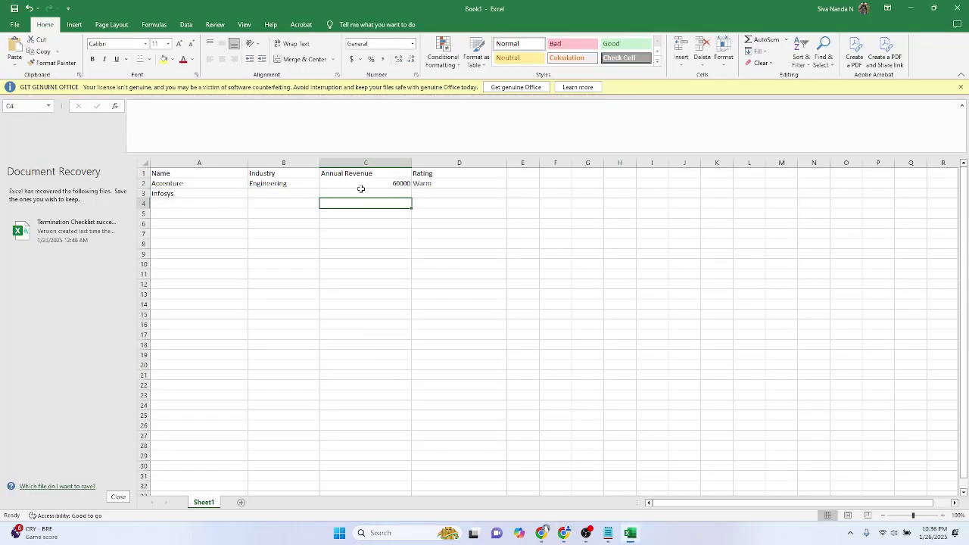
Step: Complete the Infosys row with Manufacturing industry, 550000 revenue and Hot rating
{"action": "left_click", "coordinate": [309, 193]}
{"action": "key", "text": "alt+Tab"}
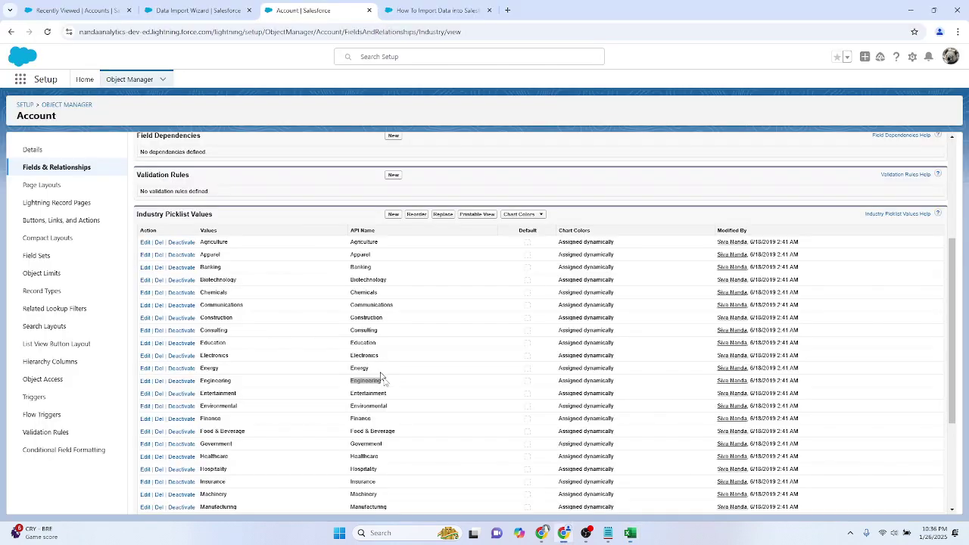
{"action": "double_click", "coordinate": [368, 507]}
{"action": "key", "text": "ctrl+c"}
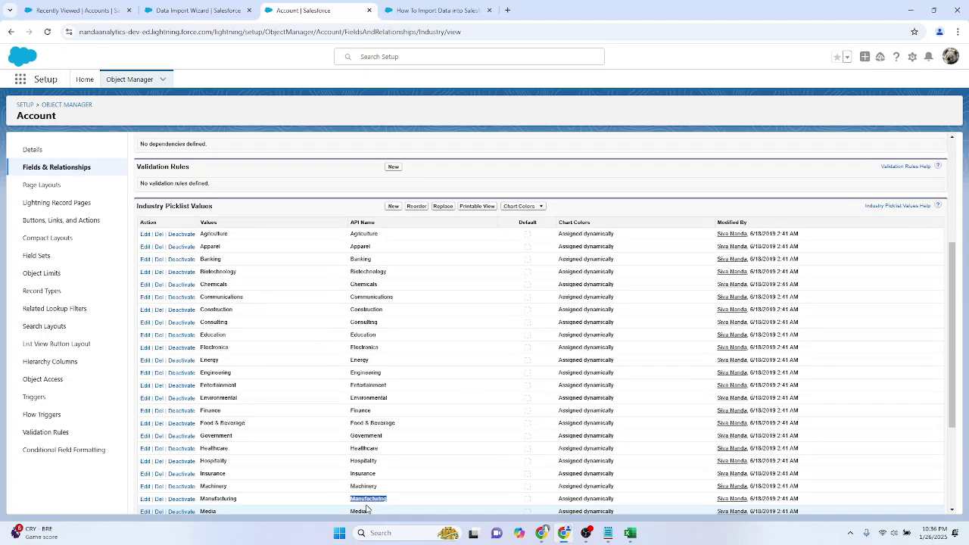
{"action": "key", "text": "alt+Tab"}
{"action": "key", "text": "alt+Tab"}
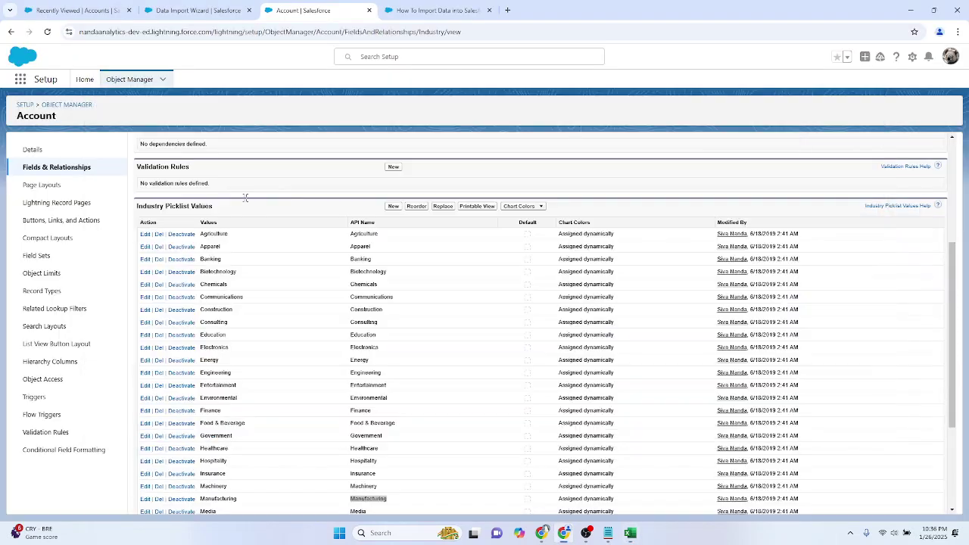
{"action": "key", "text": "alt+Tab"}
{"action": "key", "text": "ctrl+v"}
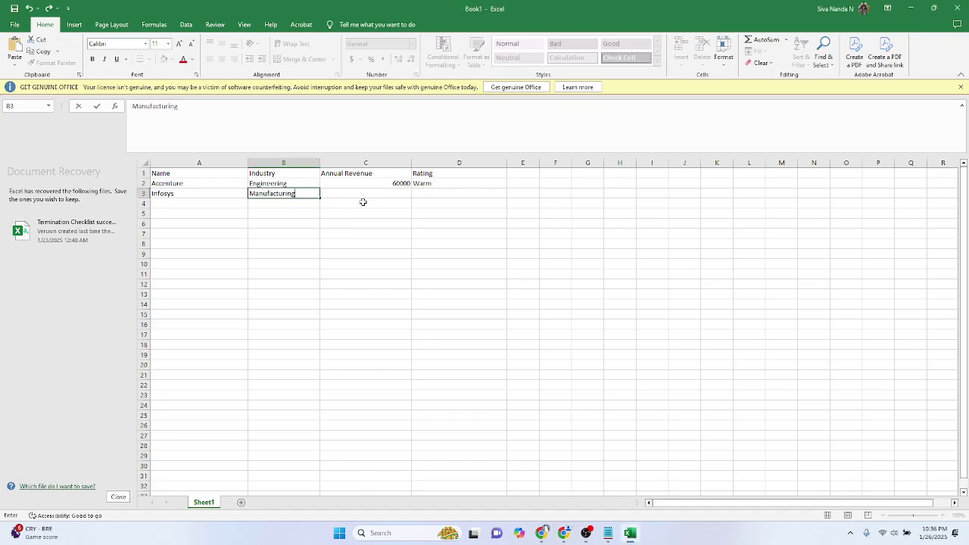
{"action": "left_click", "coordinate": [361, 196]}
{"action": "type", "text": "550000"}
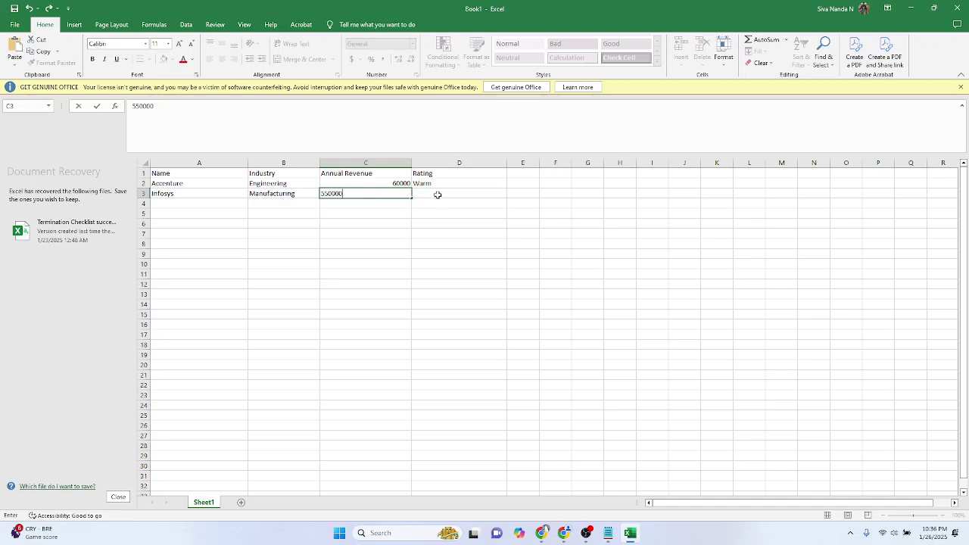
{"action": "key", "text": "Tab"}
{"action": "type", "text": "Hot"}
{"action": "key", "text": "Return"}
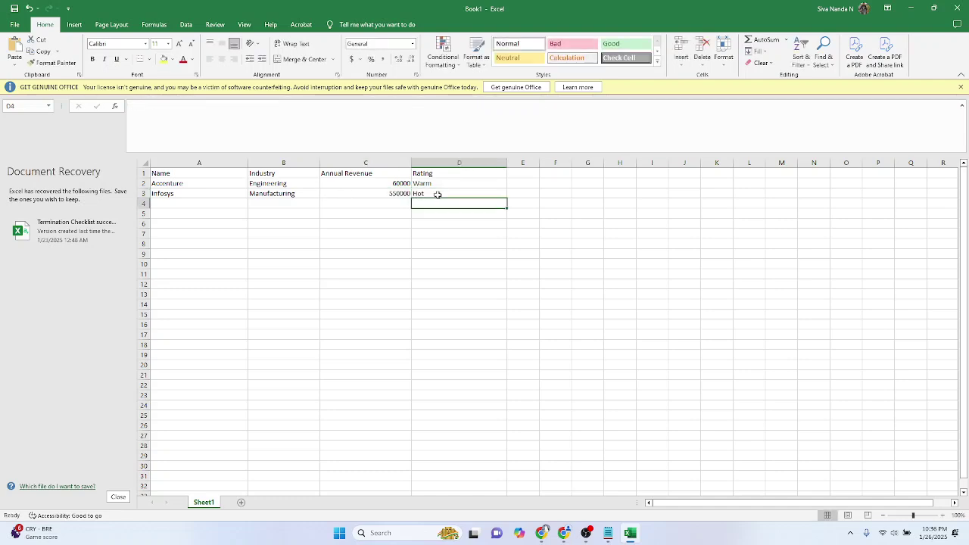
Step: Add the CATerpillar row with Construction industry, 45000 revenue and Cold rating
{"action": "key", "text": "Home"}
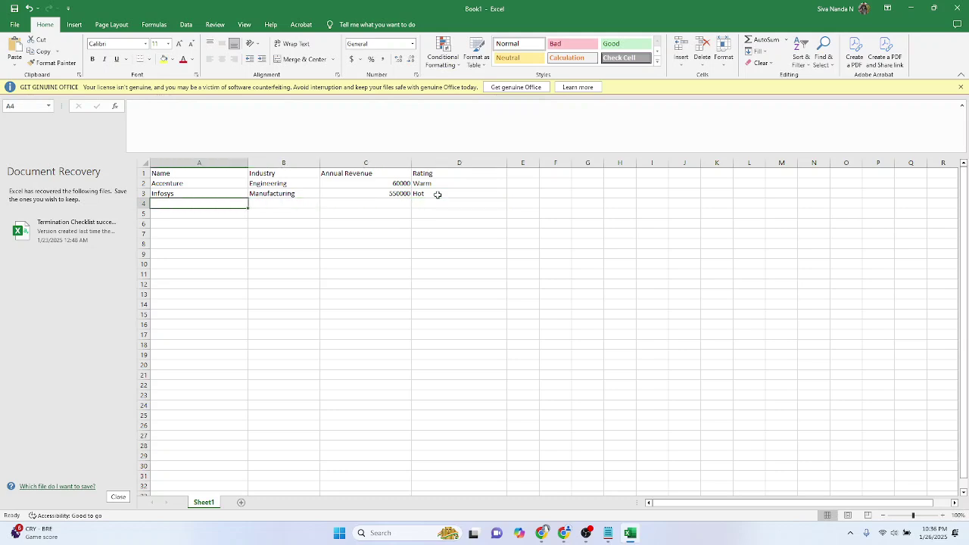
{"action": "type", "text": "CAT"}
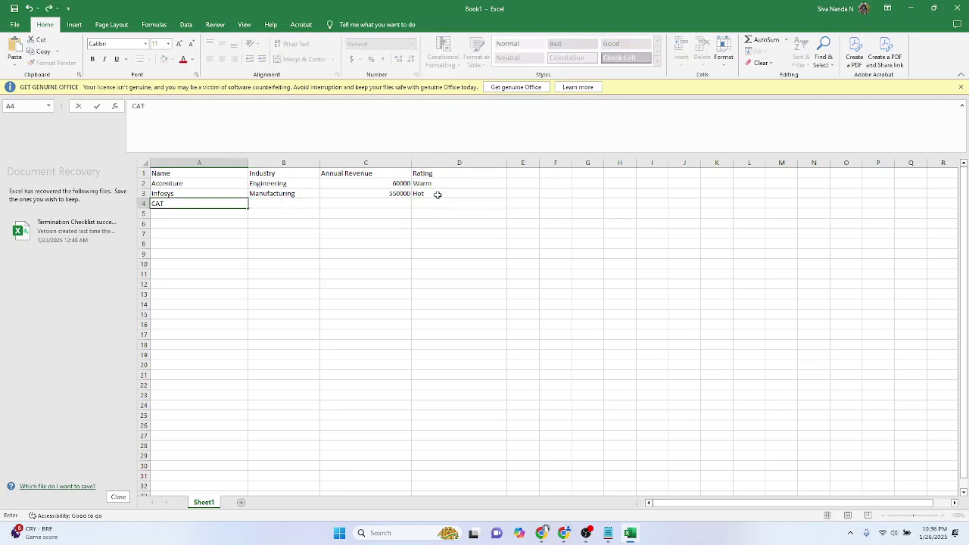
{"action": "type", "text": "erpillar"}
{"action": "key", "text": "Tab"}
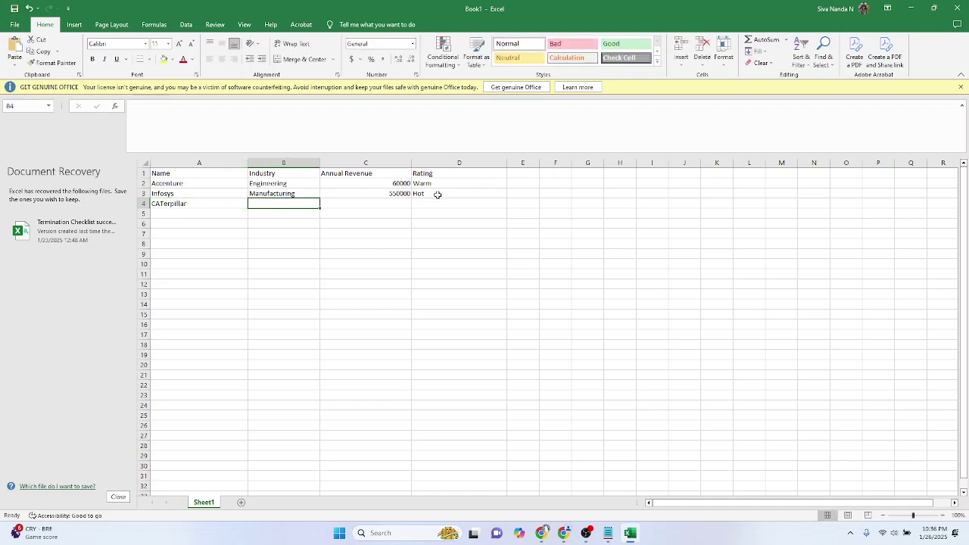
{"action": "key", "text": "alt+Tab"}
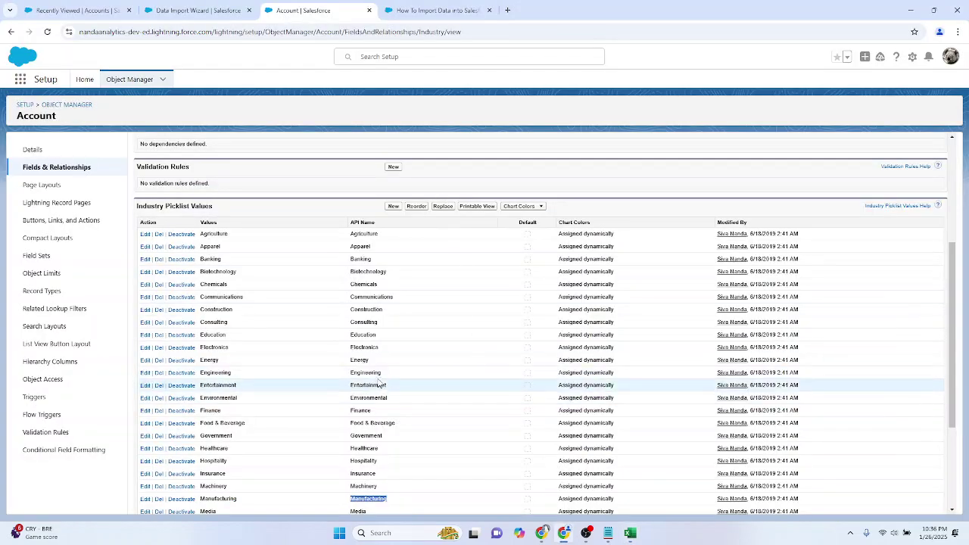
{"action": "double_click", "coordinate": [367, 309]}
{"action": "key", "text": "ctrl+c"}
{"action": "key", "text": "alt+Tab"}
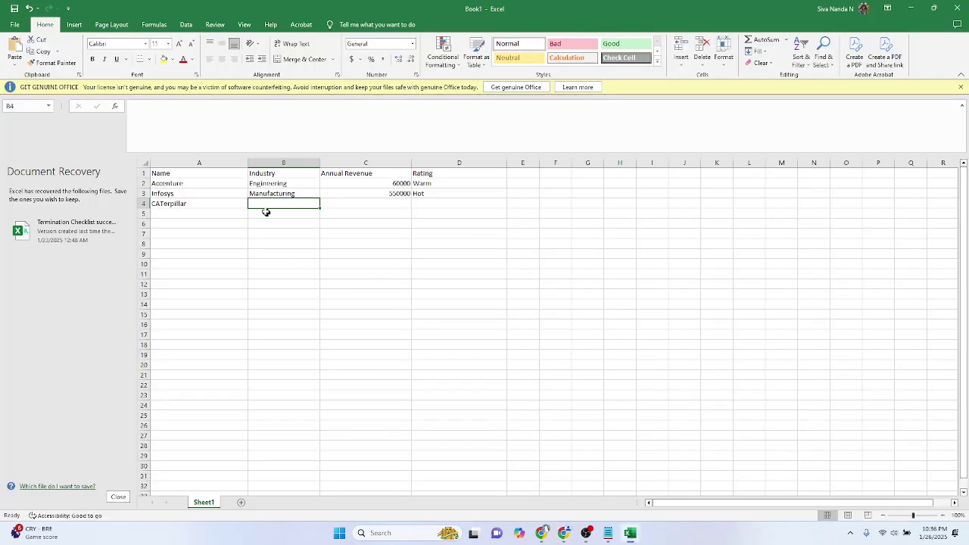
{"action": "key", "text": "ctrl+v"}
{"action": "left_click", "coordinate": [356, 200]}
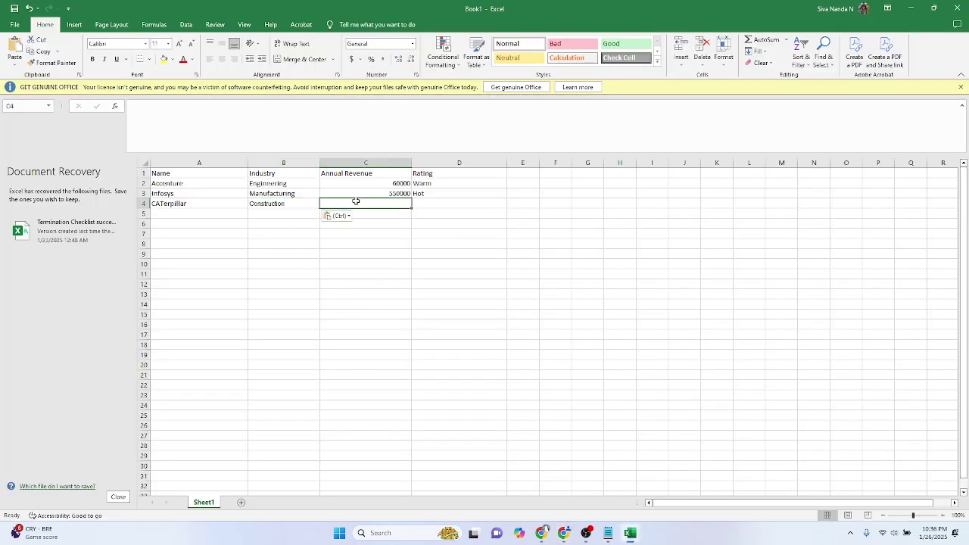
{"action": "type", "text": "45"}
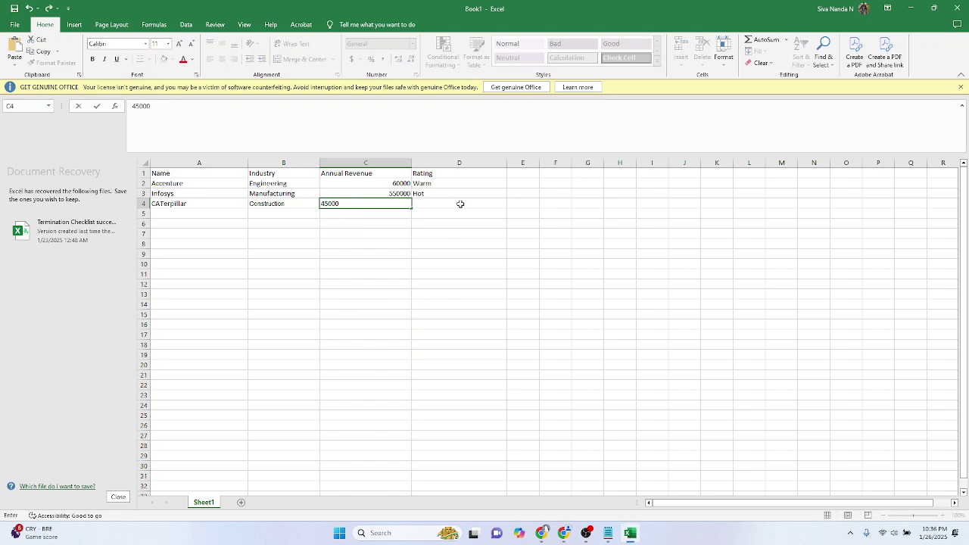
{"action": "type", "text": "000"}
{"action": "key", "text": "Tab"}
{"action": "type", "text": "Clo"}
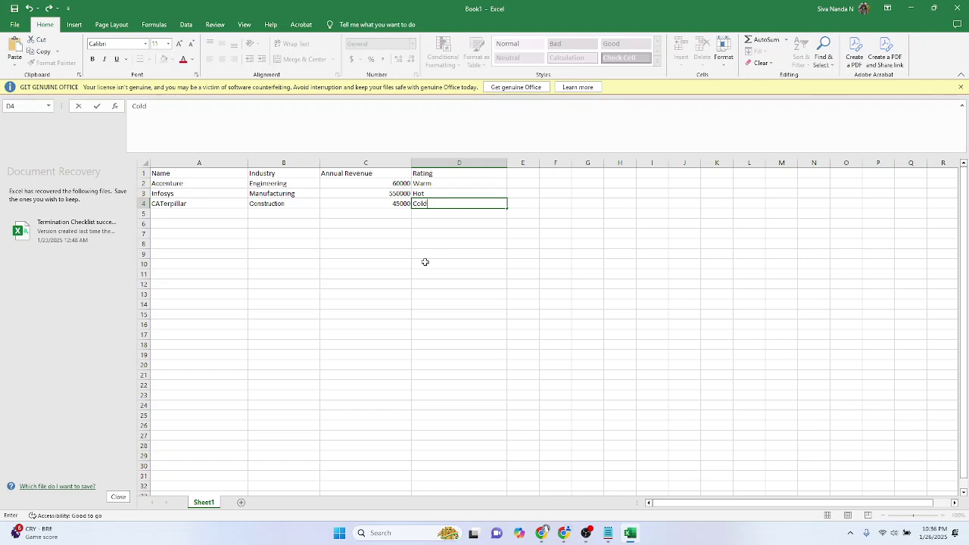
{"action": "left_click", "coordinate": [426, 288]}
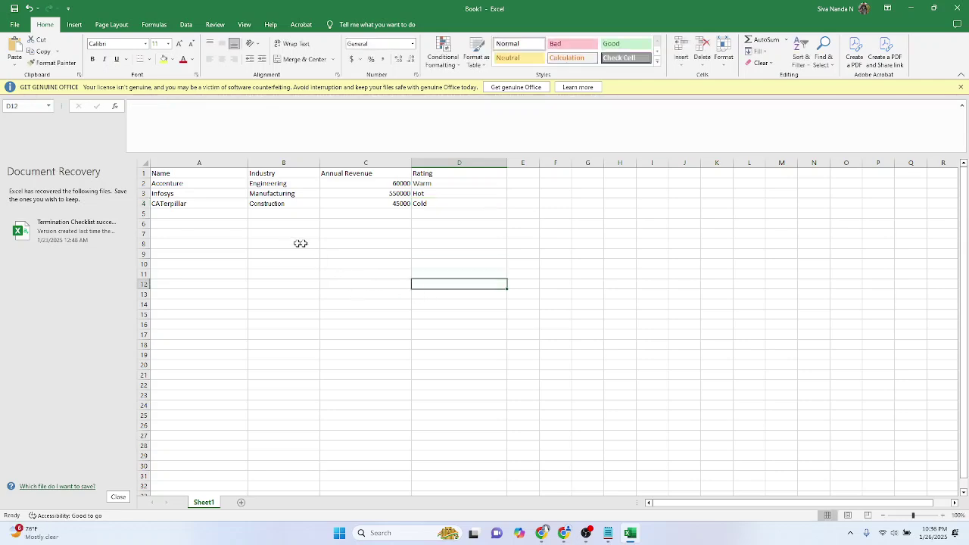
Step: Start Save As and browse to the Documents folder
{"action": "left_click", "coordinate": [15, 24]}
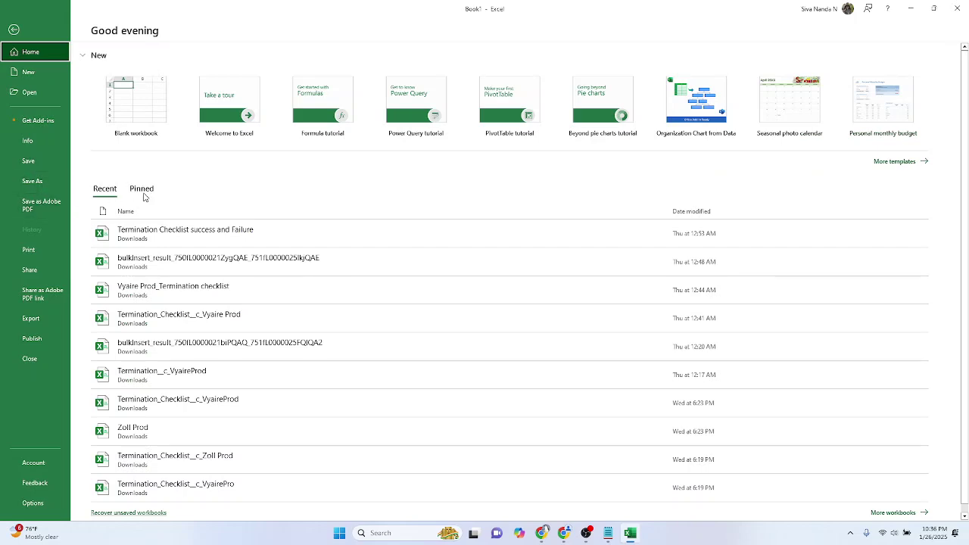
{"action": "key", "text": "Escape"}
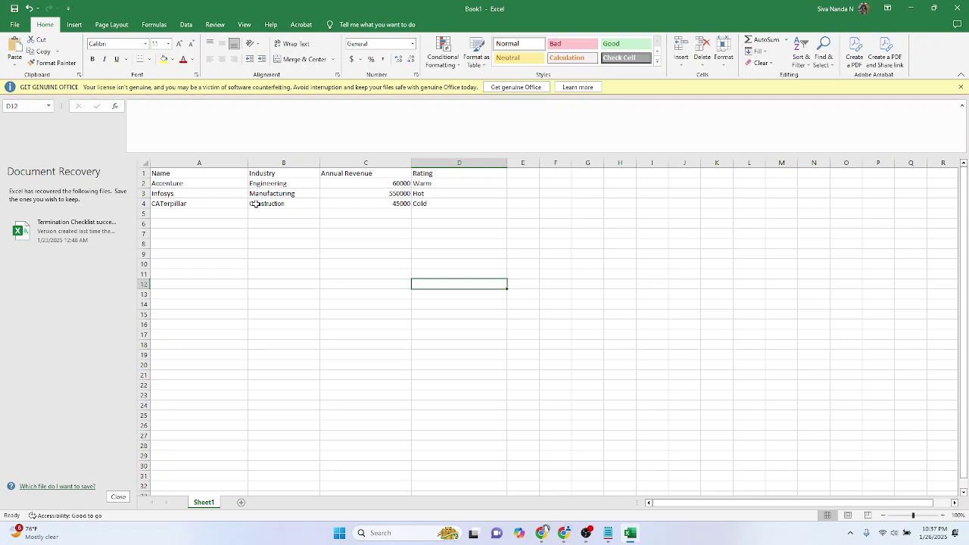
{"action": "left_click", "coordinate": [15, 24]}
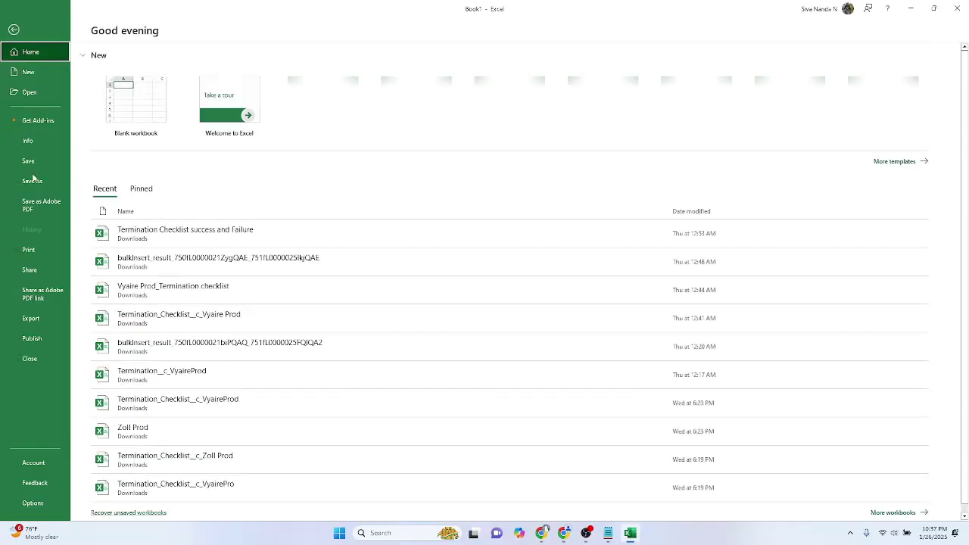
{"action": "left_click", "coordinate": [32, 182]}
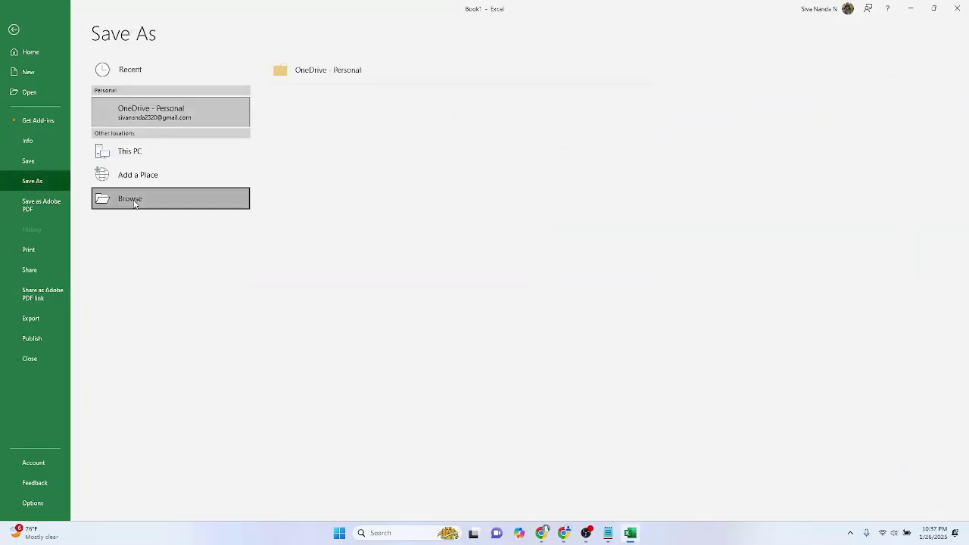
{"action": "left_click", "coordinate": [133, 199]}
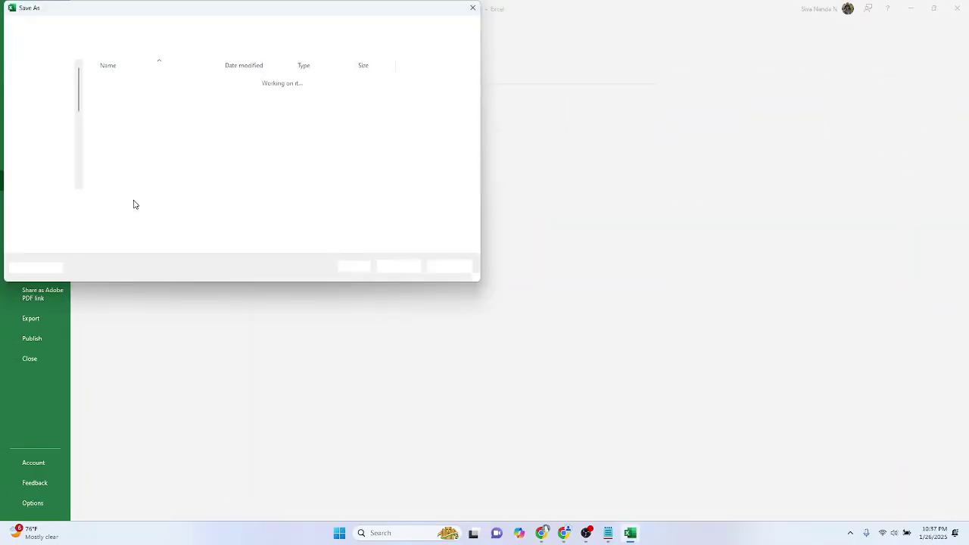
{"action": "left_click", "coordinate": [43, 146]}
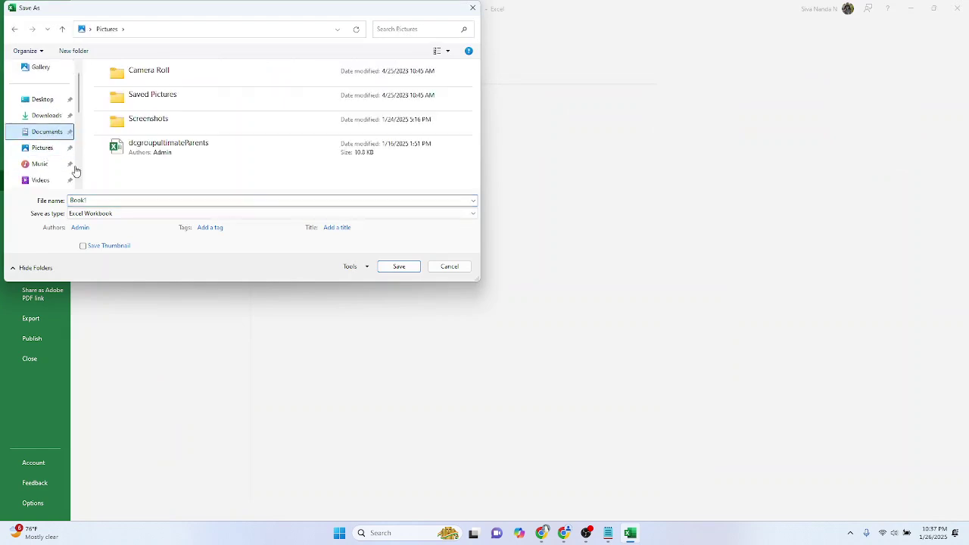
Step: Save the workbook as accountLoad in CSV (Comma delimited) format
{"action": "type", "text": "accountLoad"}
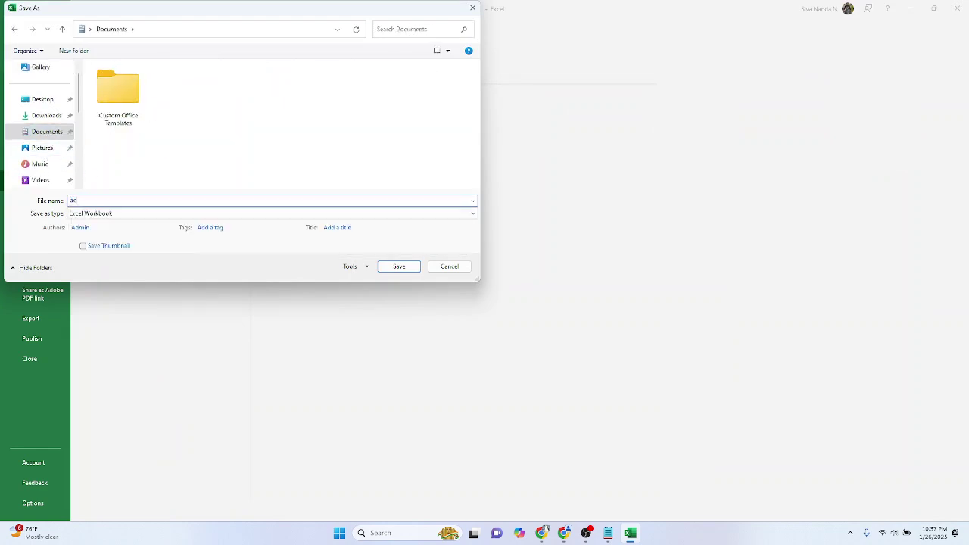
{"action": "left_click", "coordinate": [136, 216]}
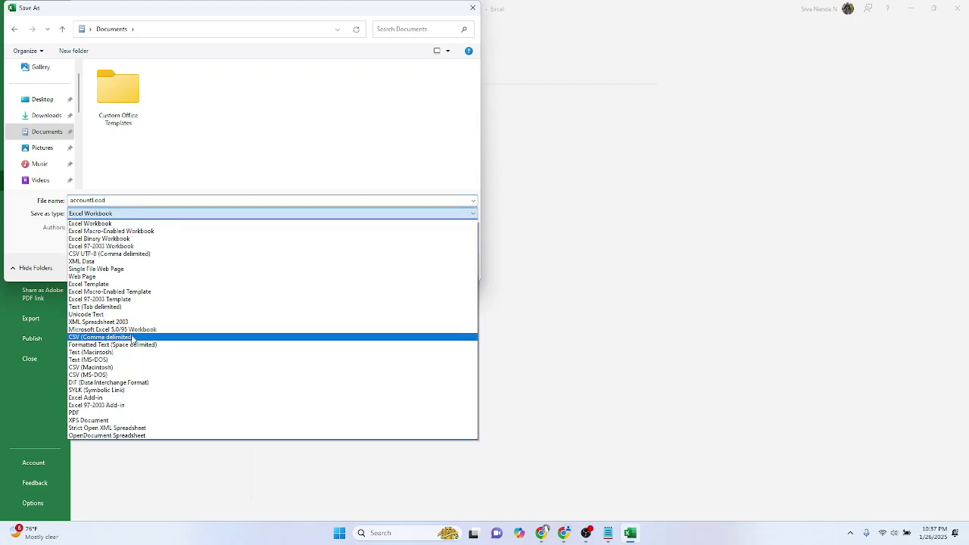
{"action": "left_click", "coordinate": [133, 338]}
{"action": "left_click", "coordinate": [397, 256]}
{"action": "double_click", "coordinate": [87, 200]}
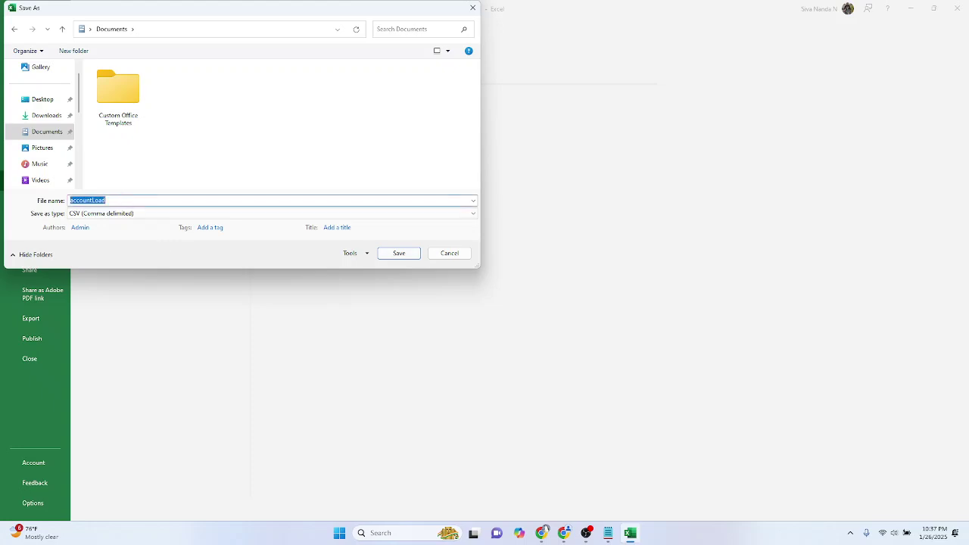
{"action": "left_click", "coordinate": [398, 257]}
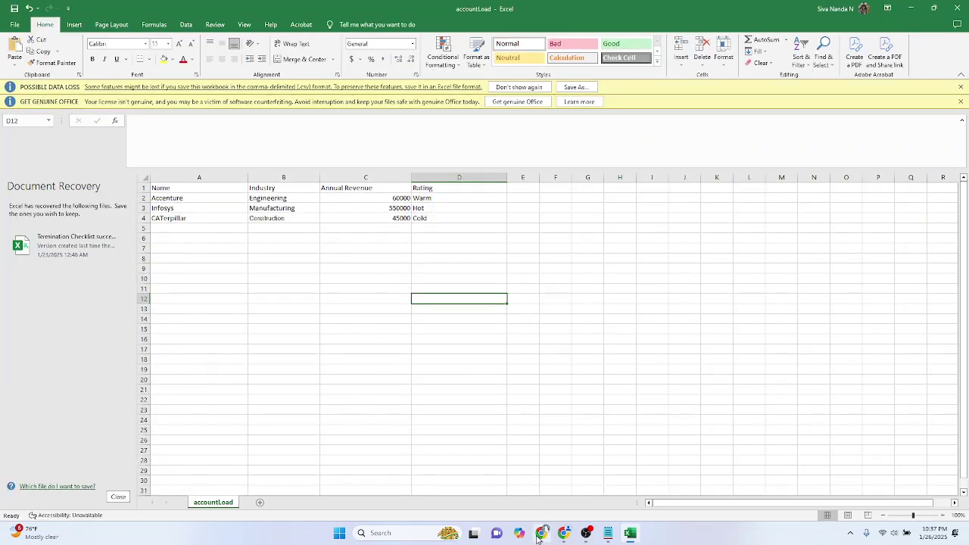
{"action": "left_click", "coordinate": [541, 532]}
Step: Upload accountLoad.csv from Documents into the Data Import Wizard and continue to field mapping
{"action": "left_click", "coordinate": [541, 532]}
{"action": "left_click", "coordinate": [564, 533]}
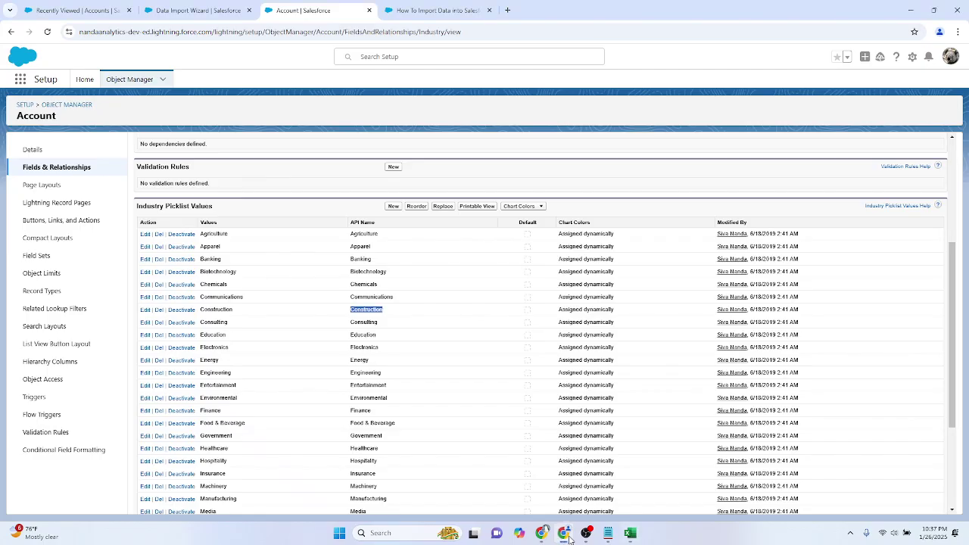
{"action": "left_click", "coordinate": [418, 10]}
{"action": "left_click", "coordinate": [231, 8]}
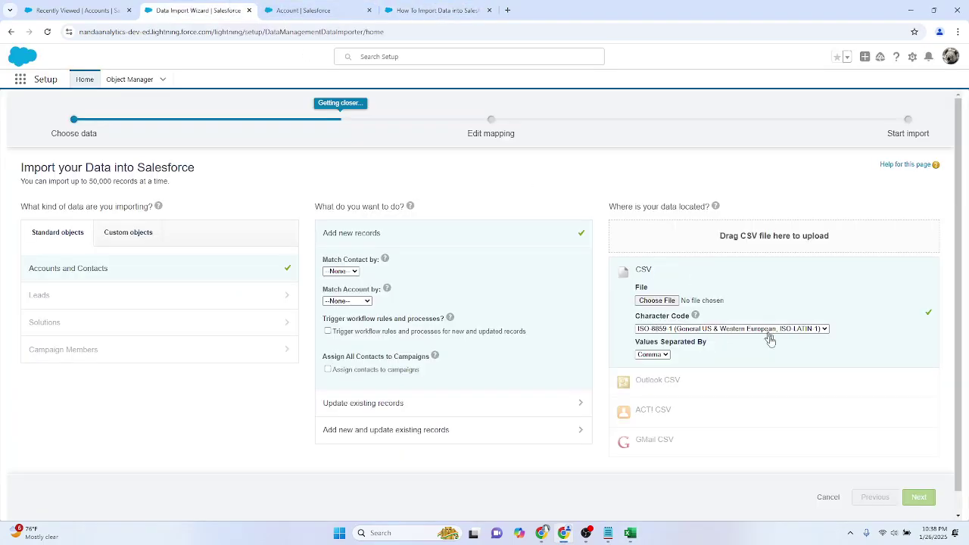
{"action": "left_click", "coordinate": [648, 300]}
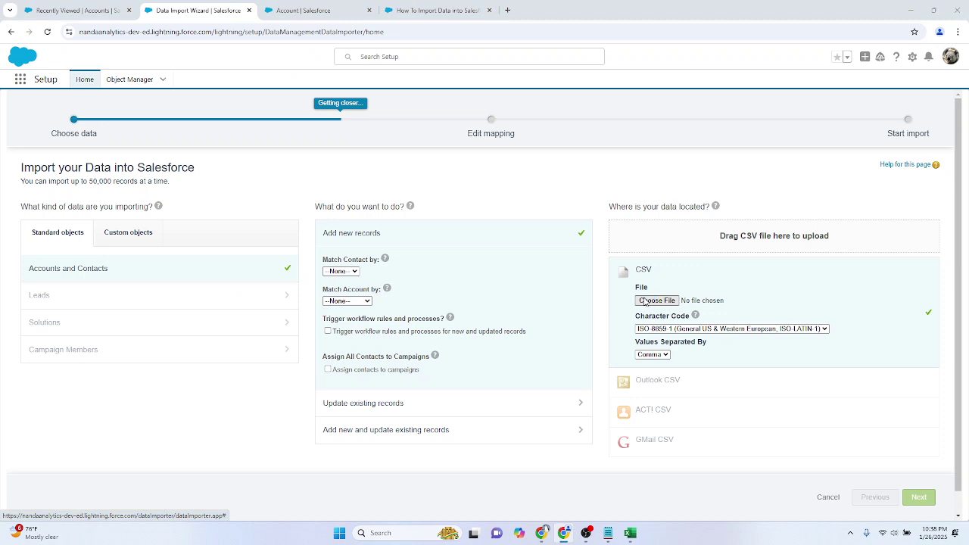
{"action": "left_click", "coordinate": [114, 221]}
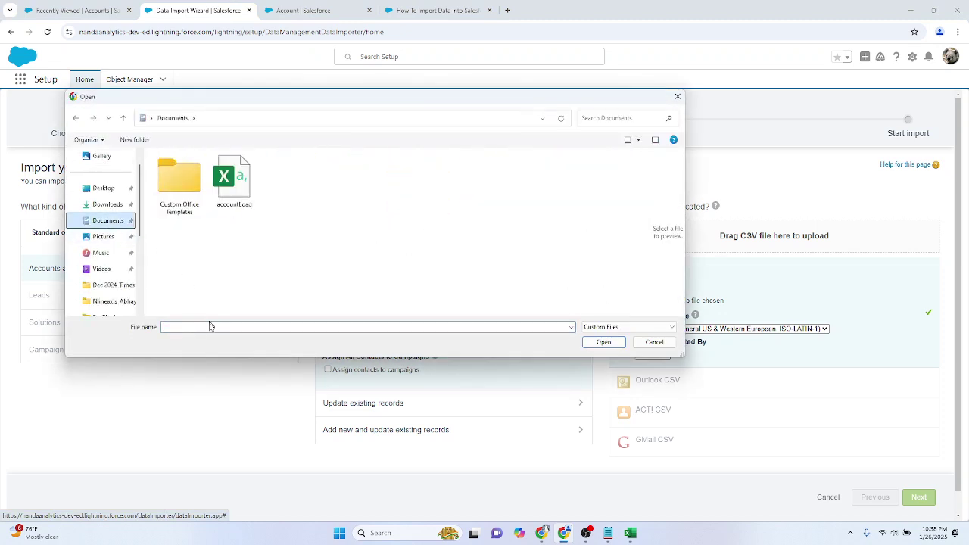
{"action": "double_click", "coordinate": [237, 186]}
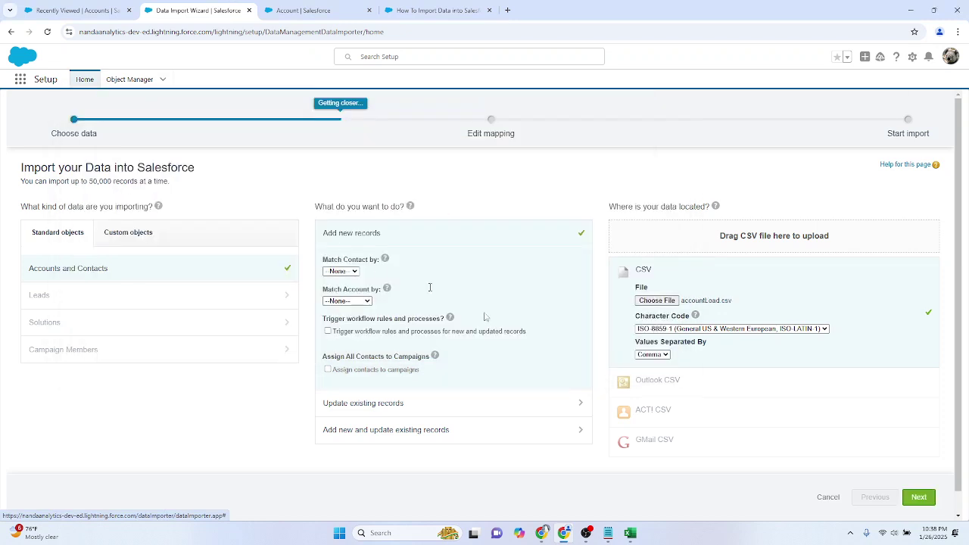
{"action": "left_click", "coordinate": [918, 498]}
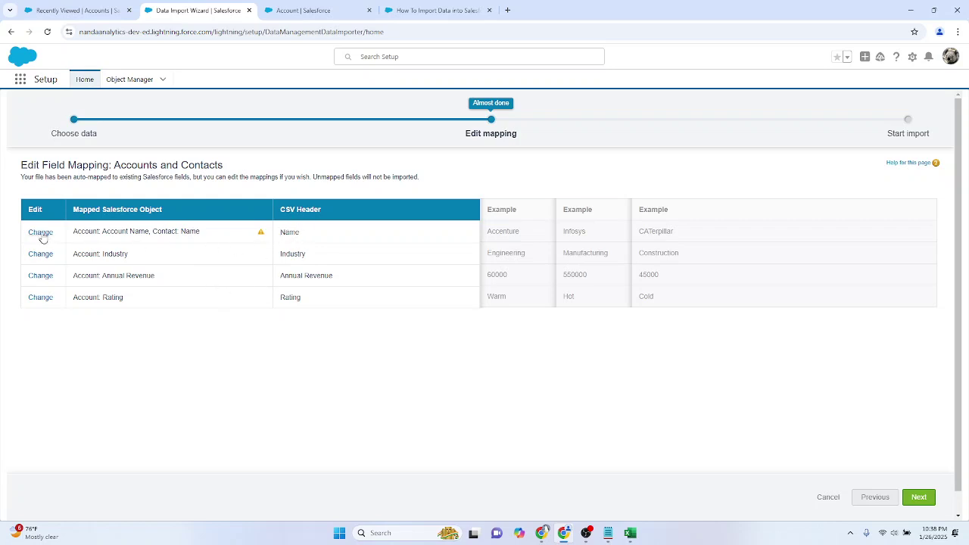
Step: Verify the Account Name, Industry and Rating mappings, then proceed to the review step
{"action": "left_click_drag", "start_coordinate": [102, 231], "coordinate": [142, 230]}
{"action": "left_click", "coordinate": [192, 285]}
{"action": "double_click", "coordinate": [118, 253]}
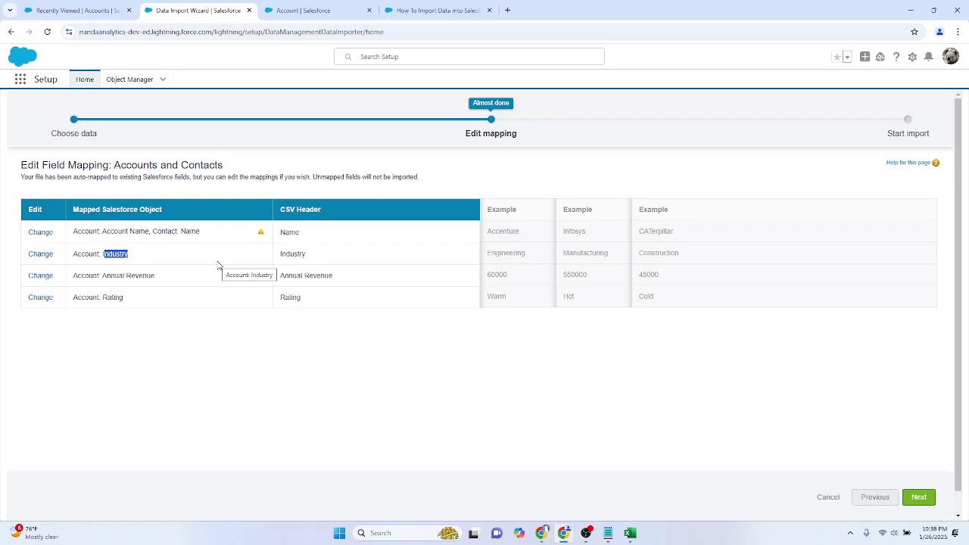
{"action": "double_click", "coordinate": [292, 254]}
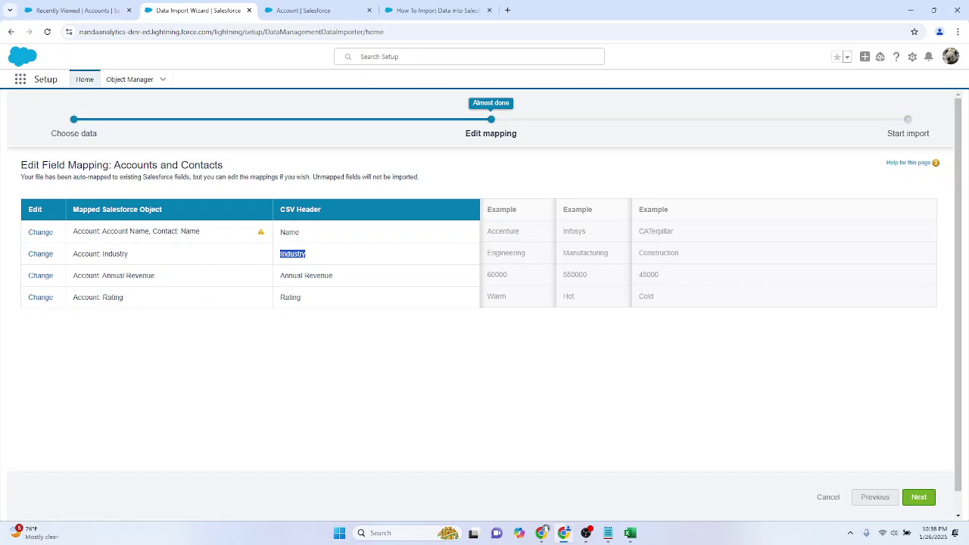
{"action": "left_click_drag", "start_coordinate": [103, 298], "coordinate": [141, 303]}
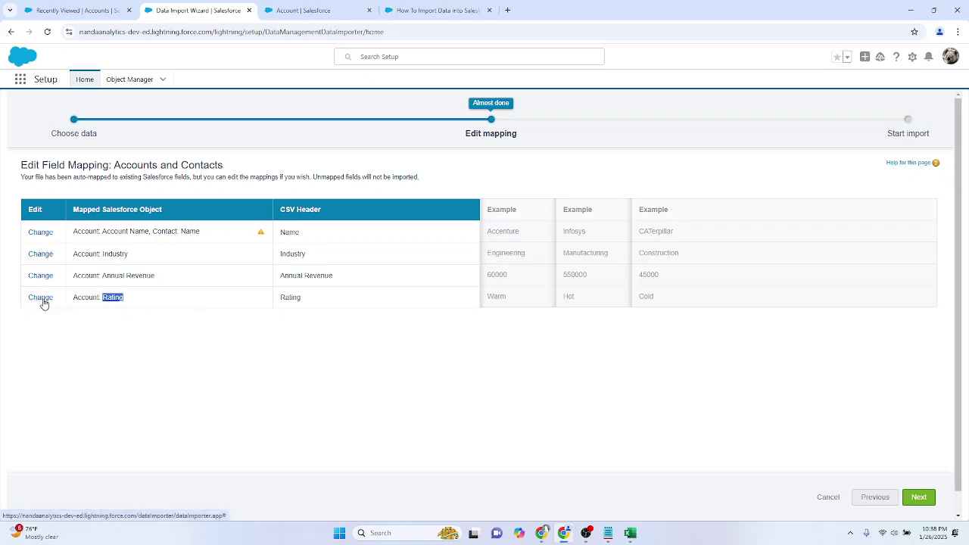
{"action": "left_click", "coordinate": [653, 399]}
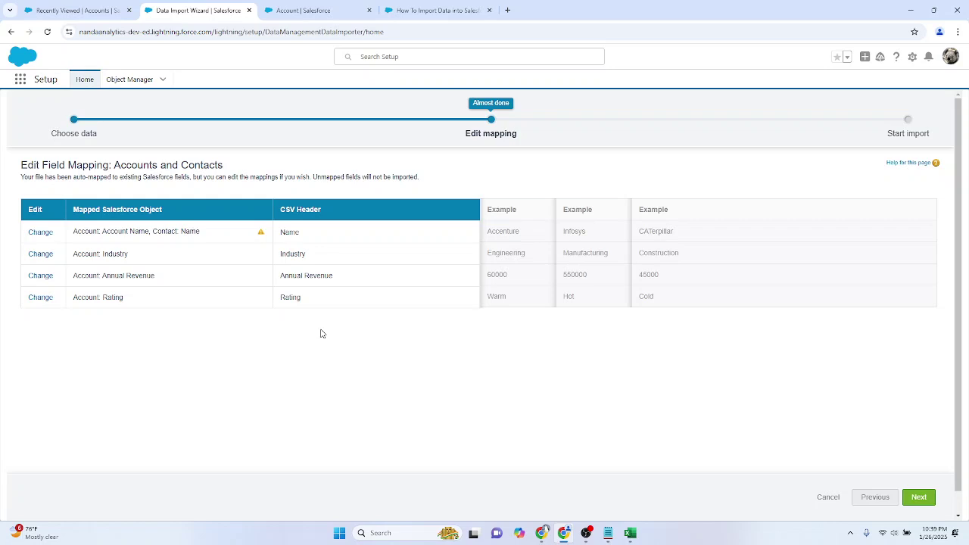
{"action": "left_click", "coordinate": [916, 498]}
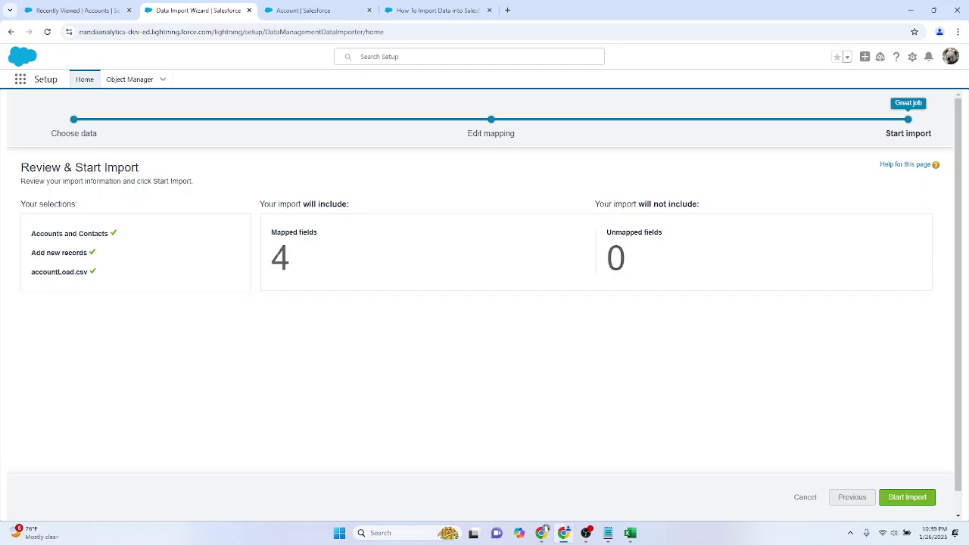
Step: Confirm 4 mapped and 0 unmapped fields, start the import and view the job's status
{"action": "double_click", "coordinate": [282, 258]}
{"action": "left_click", "coordinate": [609, 258]}
{"action": "double_click", "coordinate": [610, 258]}
{"action": "left_click", "coordinate": [641, 290]}
{"action": "left_click", "coordinate": [907, 498]}
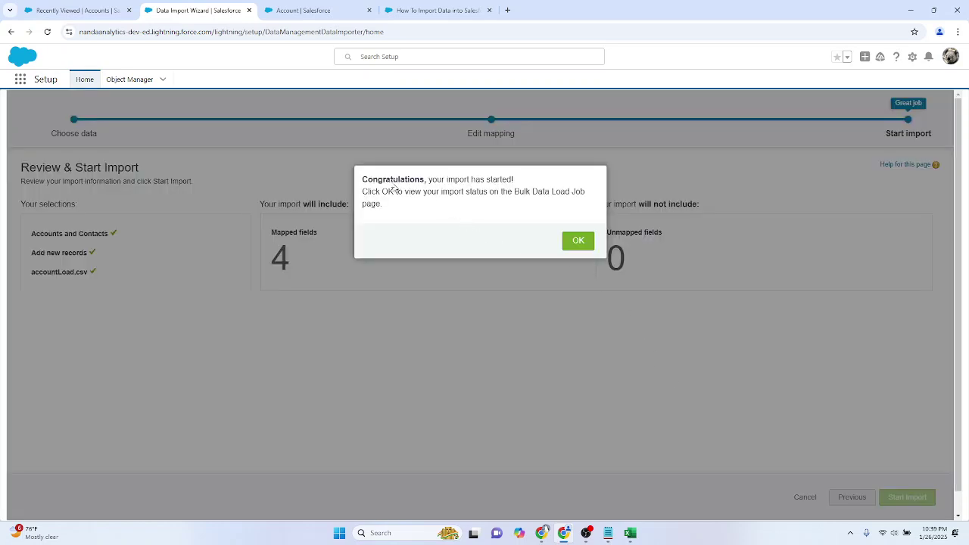
{"action": "left_click_drag", "start_coordinate": [362, 179], "coordinate": [473, 181]}
{"action": "left_click", "coordinate": [520, 218]}
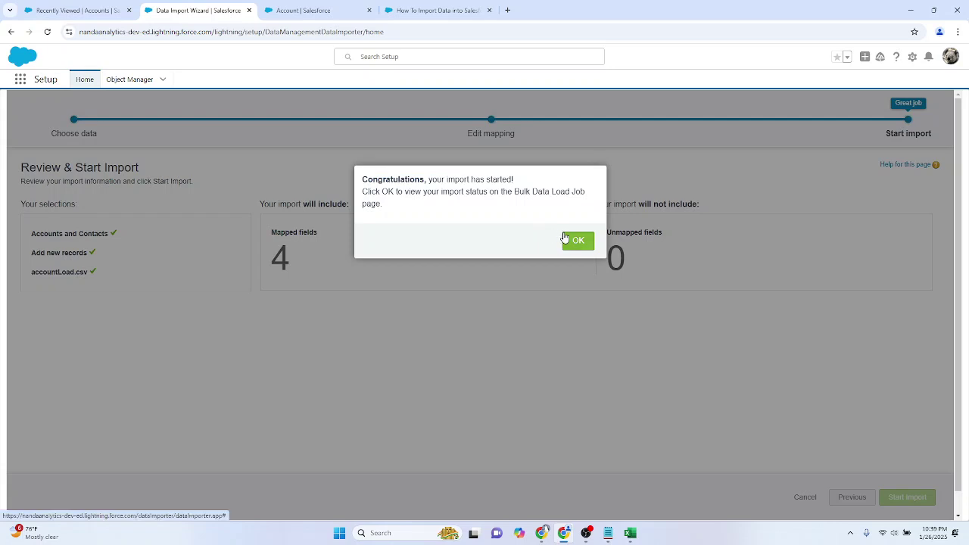
{"action": "left_click", "coordinate": [569, 241]}
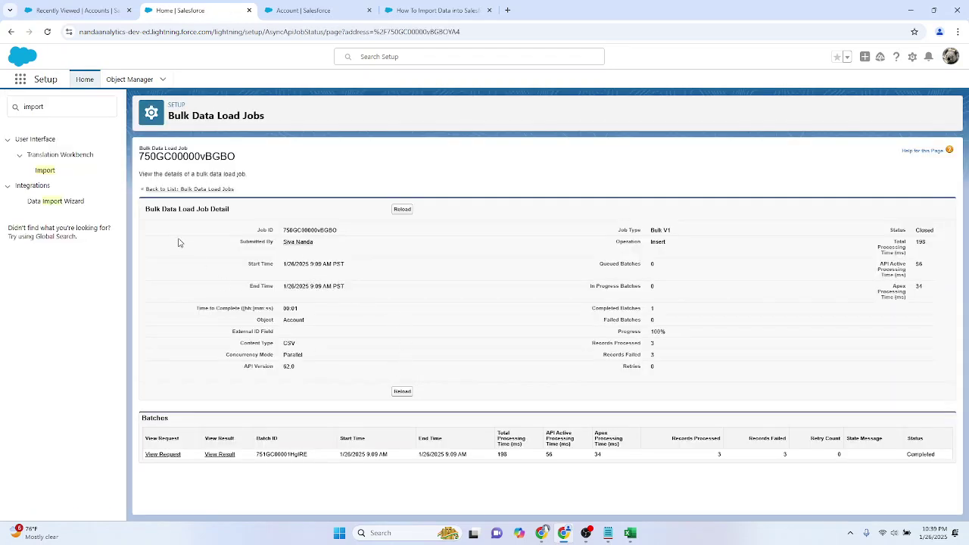
Step: Search Setup for 'bulk' to reach the bulk data load job and zoom the page to 110%
{"action": "left_click", "coordinate": [37, 107]}
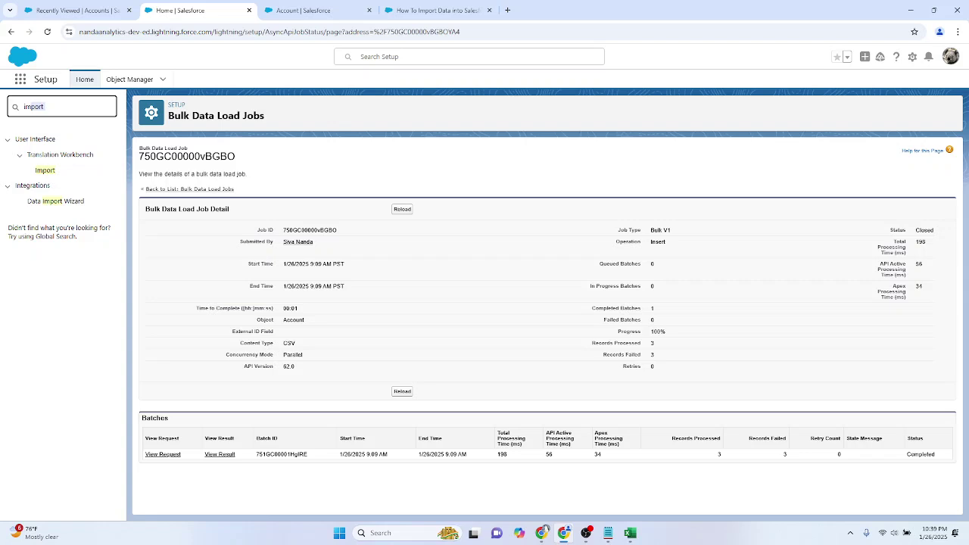
{"action": "key", "text": "BackSpace"}
{"action": "key", "text": "BackSpace"}
{"action": "key", "text": "BackSpace"}
{"action": "key", "text": "BackSpace"}
{"action": "type", "text": "bu"}
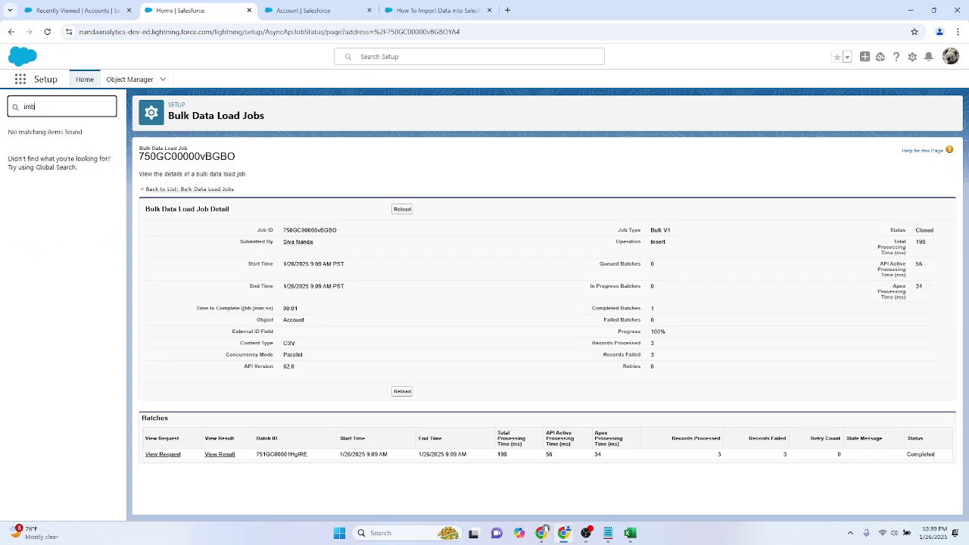
{"action": "key", "text": "BackSpace"}
{"action": "key", "text": "BackSpace"}
{"action": "key", "text": "BackSpace"}
{"action": "type", "text": "bulk dat"}
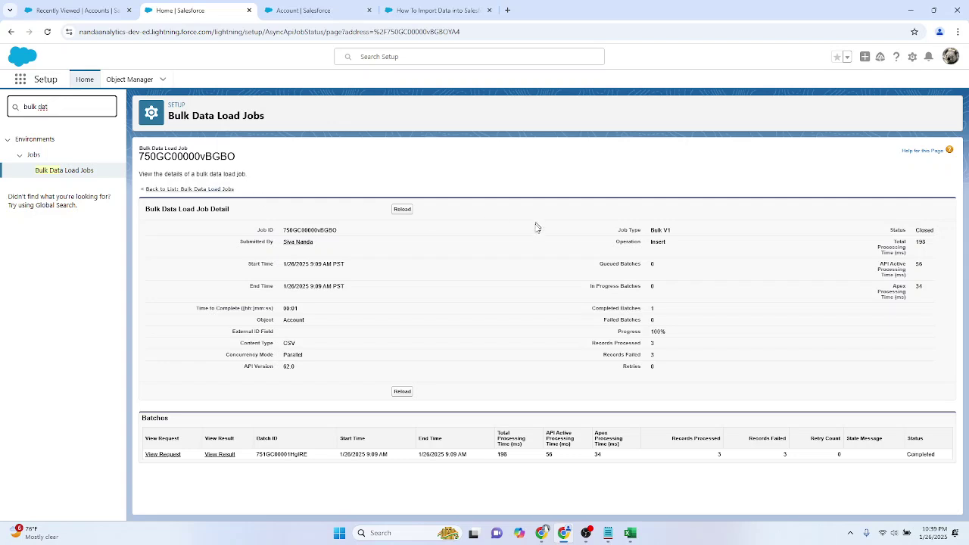
{"action": "key", "text": "ctrl+plus"}
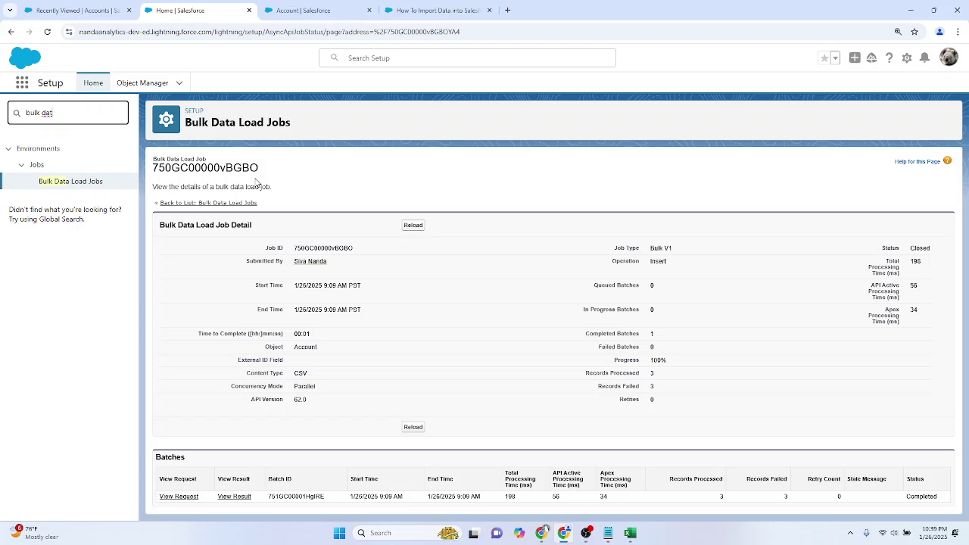
Step: Review the job's ID, Bulk V1 job type, Account object and batch ID
{"action": "left_click_drag", "start_coordinate": [295, 249], "coordinate": [365, 251]}
{"action": "left_click", "coordinate": [424, 256]}
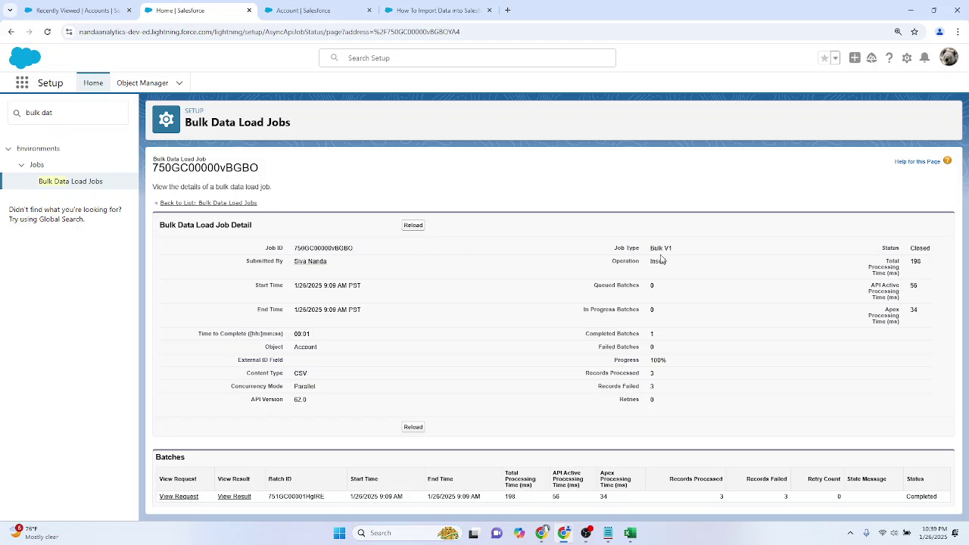
{"action": "left_click_drag", "start_coordinate": [650, 250], "coordinate": [679, 252]}
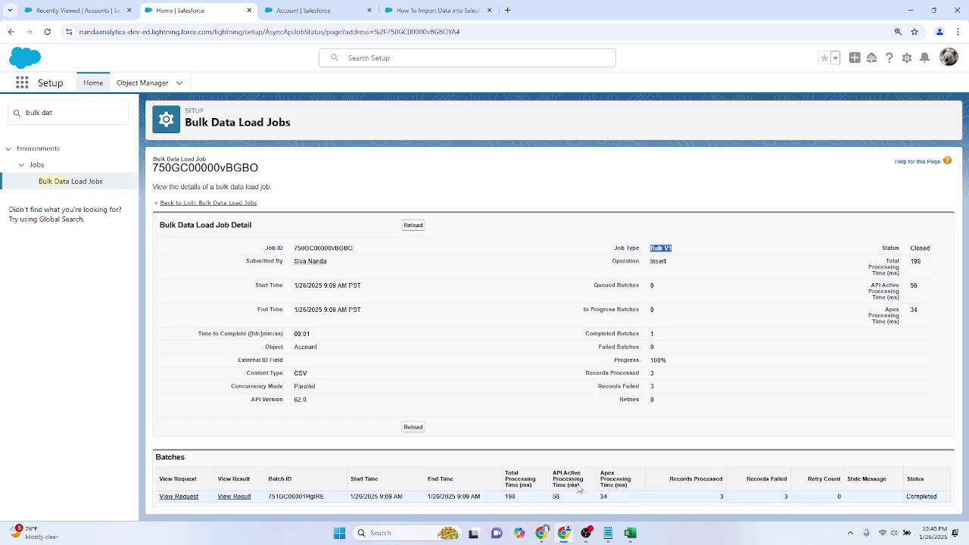
{"action": "double_click", "coordinate": [273, 348]}
{"action": "left_click_drag", "start_coordinate": [295, 353], "coordinate": [426, 357]}
{"action": "left_click", "coordinate": [266, 345]}
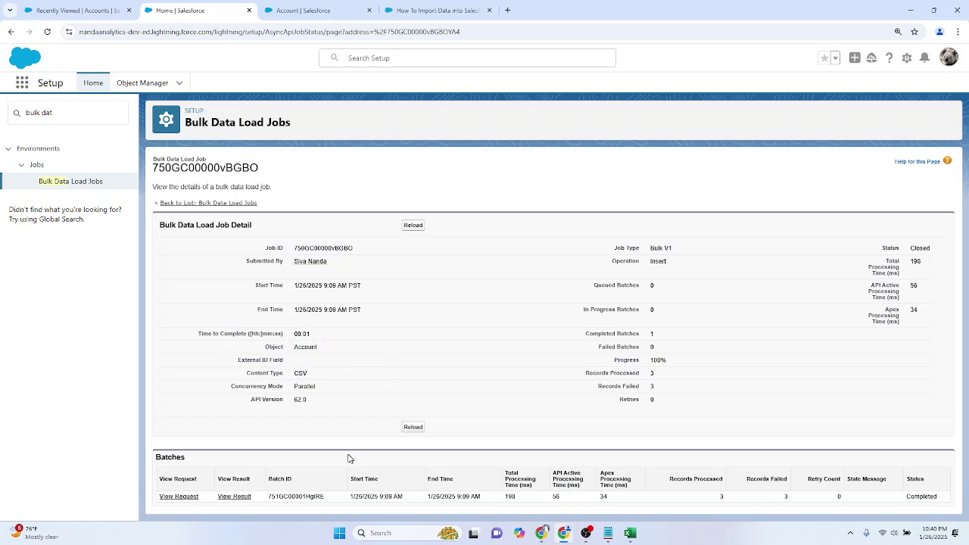
{"action": "double_click", "coordinate": [295, 496]}
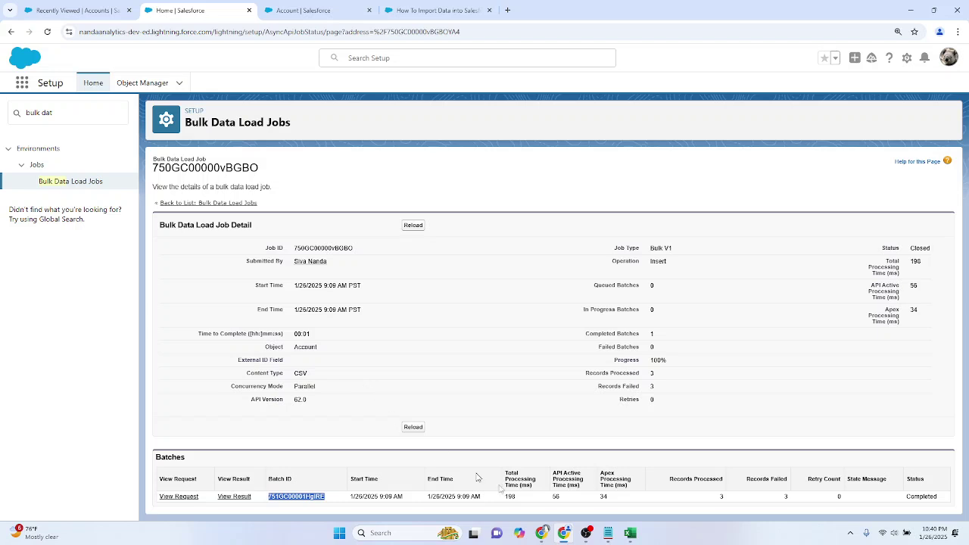
{"action": "left_click", "coordinate": [720, 498]}
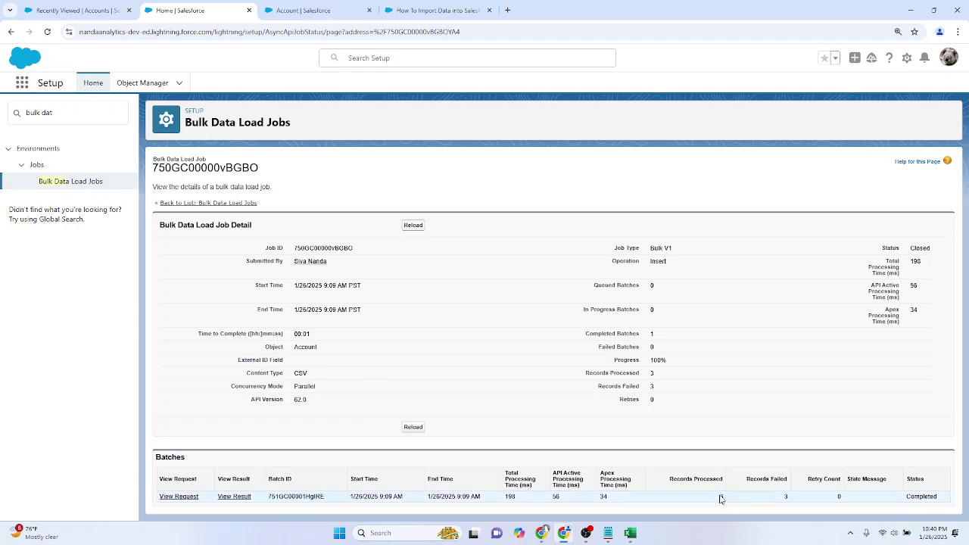
Step: Confirm the batch shows 3 records processed and 3 failed, and download its result file
{"action": "left_click", "coordinate": [629, 533]}
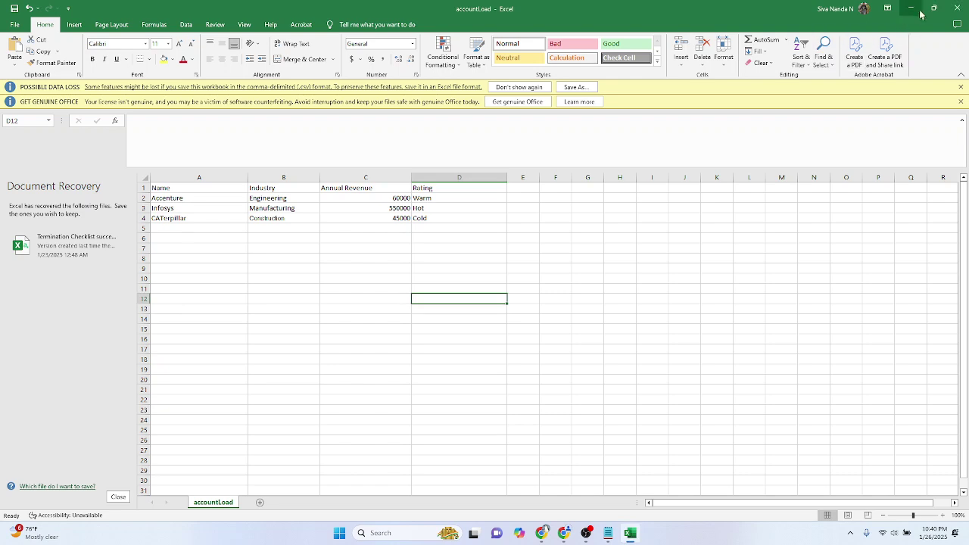
{"action": "left_click", "coordinate": [910, 9]}
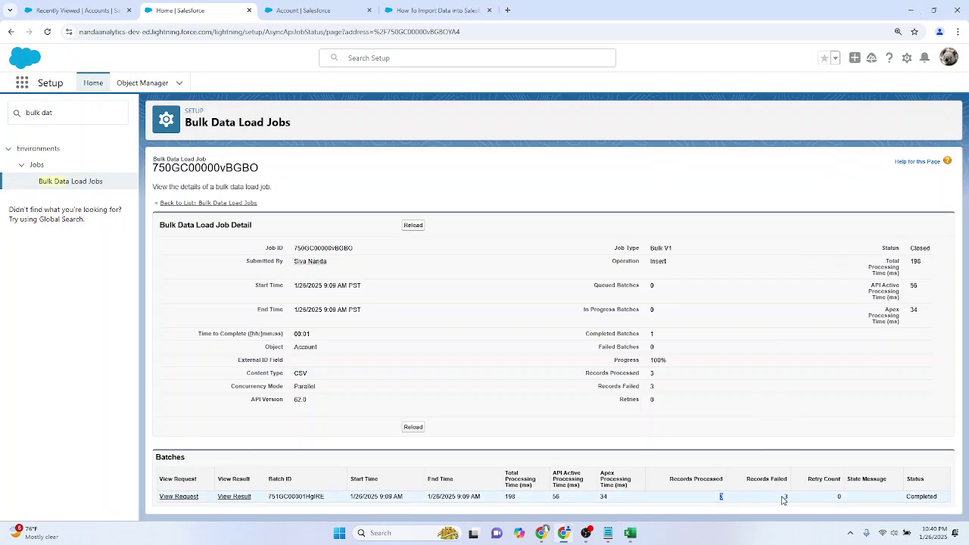
{"action": "left_click_drag", "start_coordinate": [792, 496], "coordinate": [732, 491]}
{"action": "double_click", "coordinate": [784, 497]}
{"action": "double_click", "coordinate": [720, 497]}
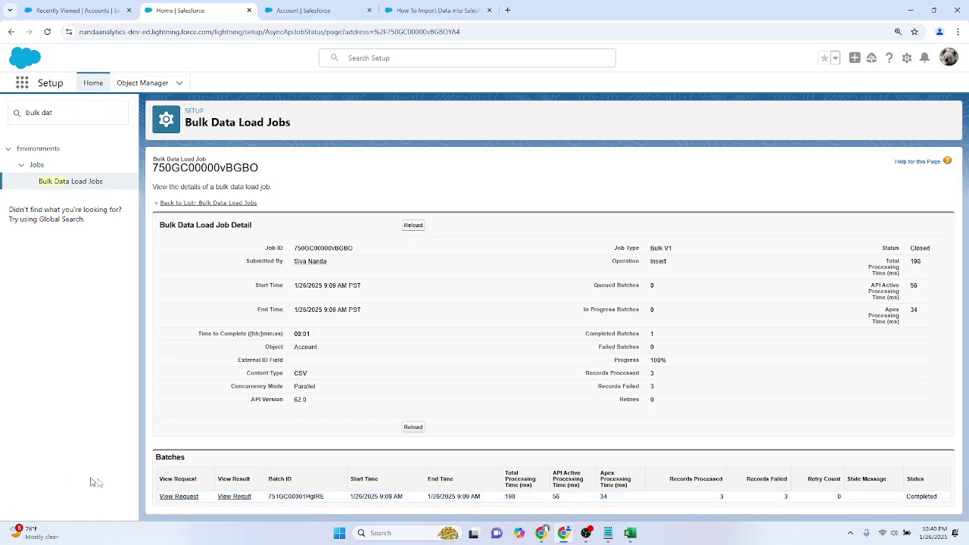
{"action": "left_click", "coordinate": [239, 502]}
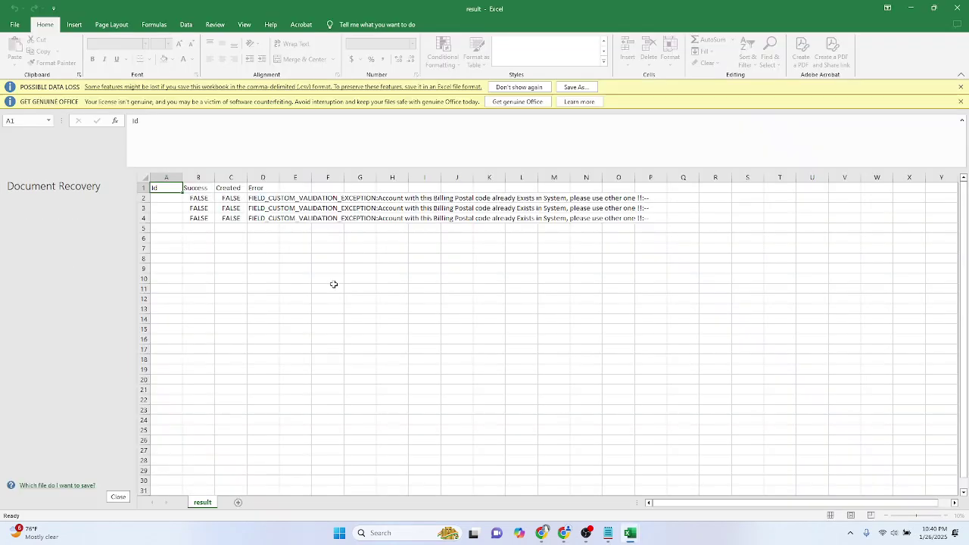
Step: Read the duplicate Billing Postal code validation exception in result.csv cell D2, then return to the browser
{"action": "left_click", "coordinate": [323, 286]}
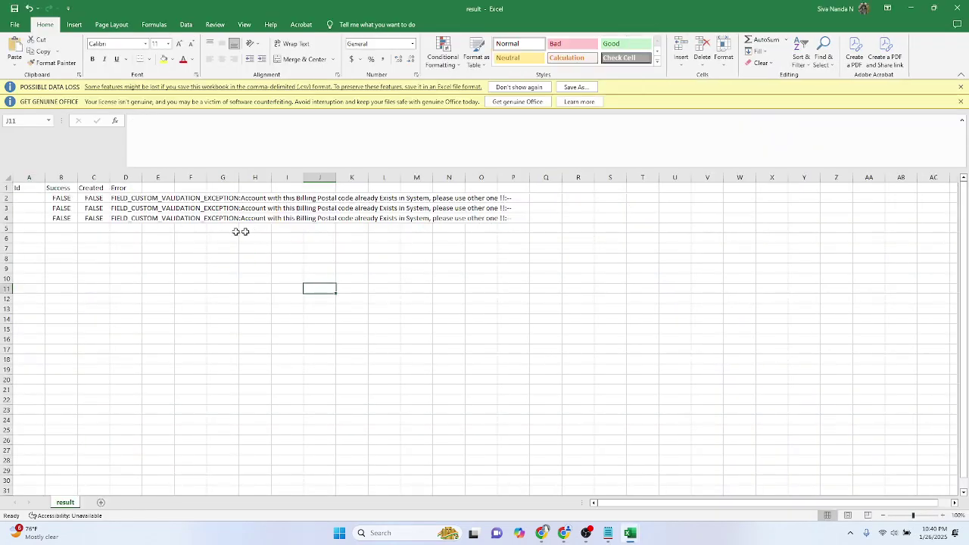
{"action": "left_click", "coordinate": [126, 195]}
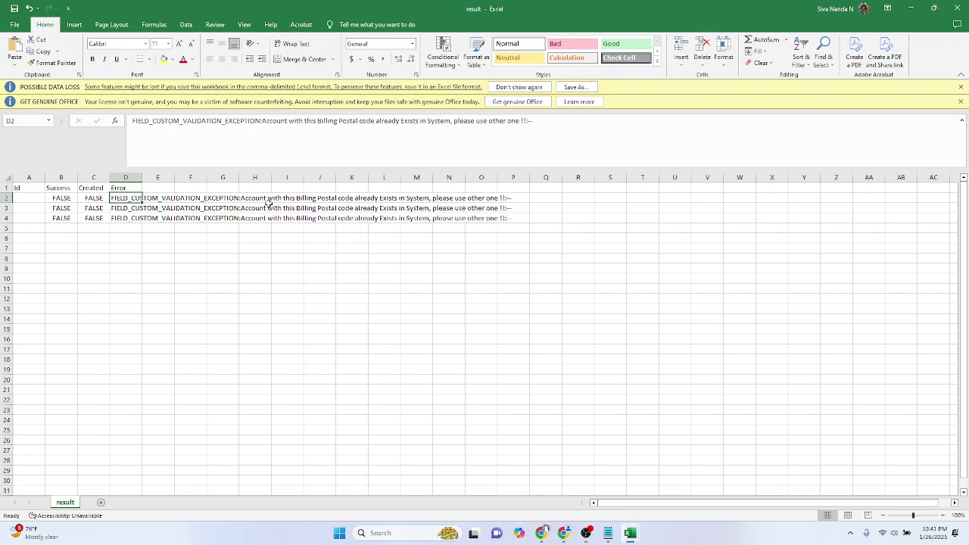
{"action": "key", "text": "alt+Tab"}
{"action": "key", "text": "alt+Tab"}
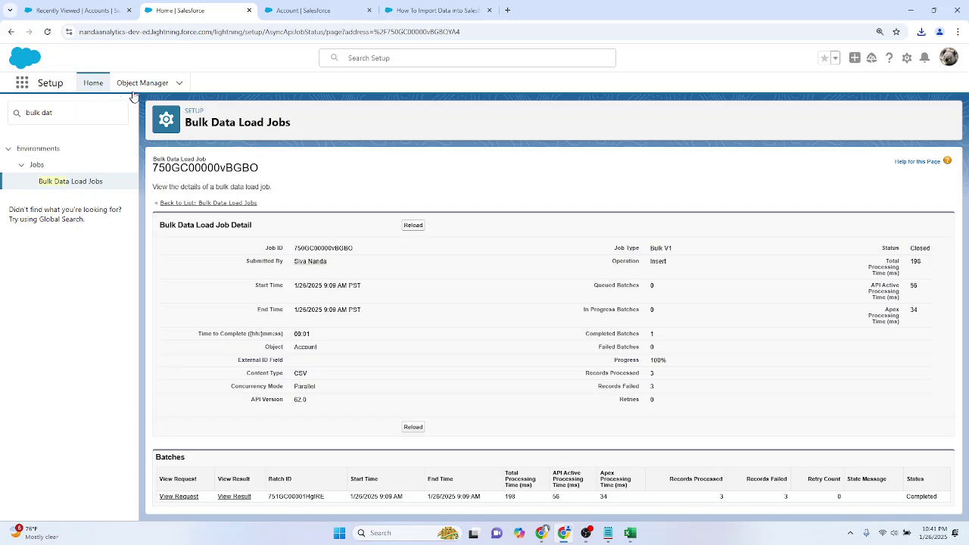
Step: Check that the Account object has no validation rules, and reread the D2 error in result.csv
{"action": "left_click", "coordinate": [303, 10]}
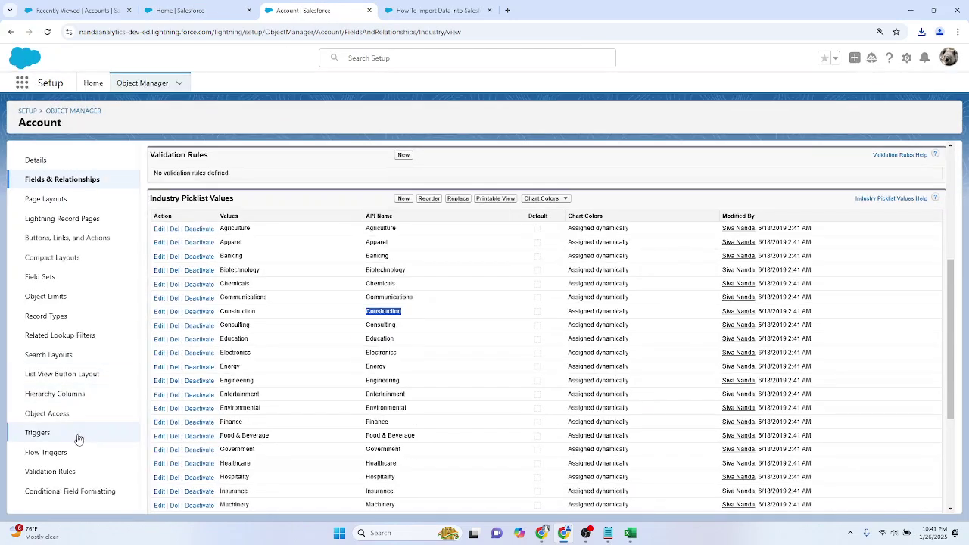
{"action": "left_click", "coordinate": [67, 471]}
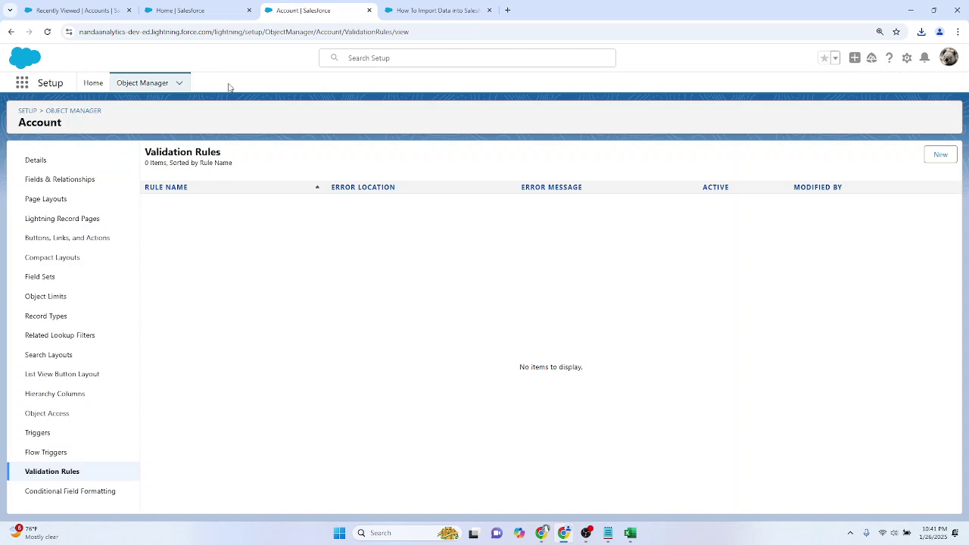
{"action": "key", "text": "alt+Tab"}
{"action": "left_click", "coordinate": [191, 247]}
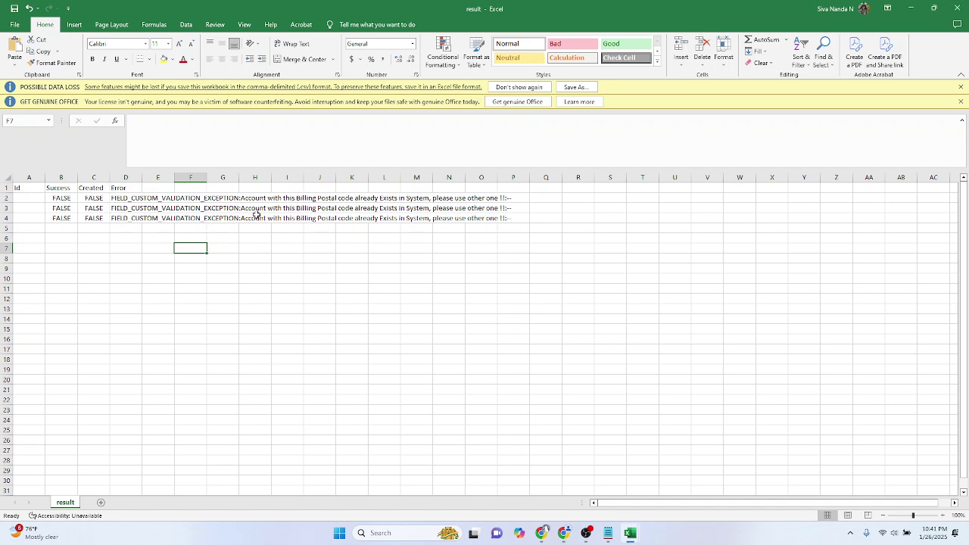
{"action": "left_click", "coordinate": [119, 200]}
{"action": "key", "text": "alt+Tab"}
{"action": "key", "text": "alt+Tab"}
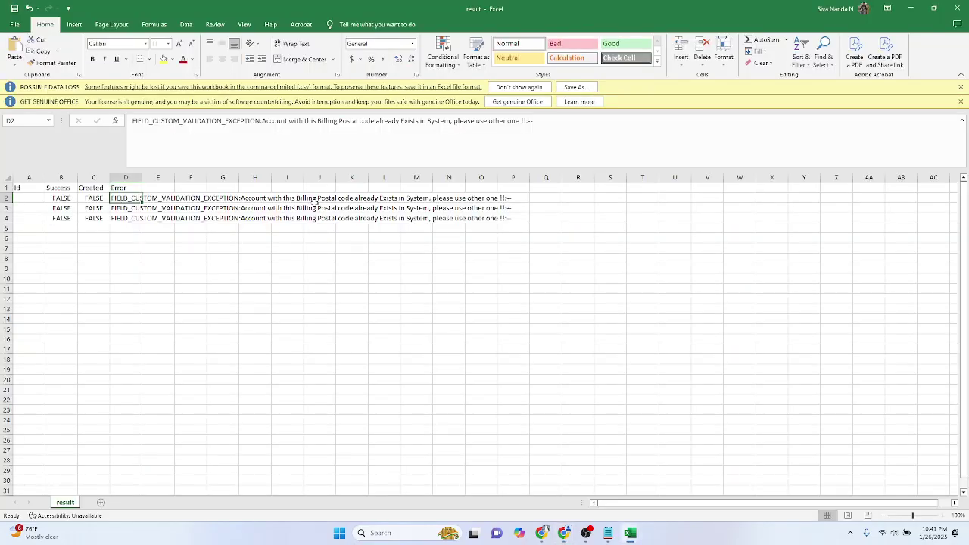
{"action": "key", "text": "alt+Tab"}
Step: Search Setup for 'duplic' and open the Standard Account Duplicate Rule, noting its Report action on create
{"action": "left_click", "coordinate": [93, 84]}
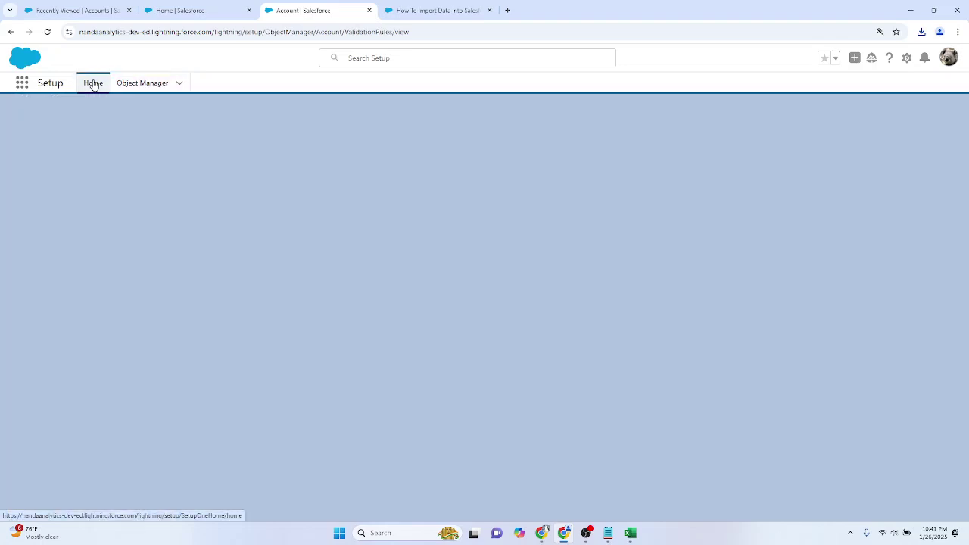
{"action": "type", "text": "duplicat"}
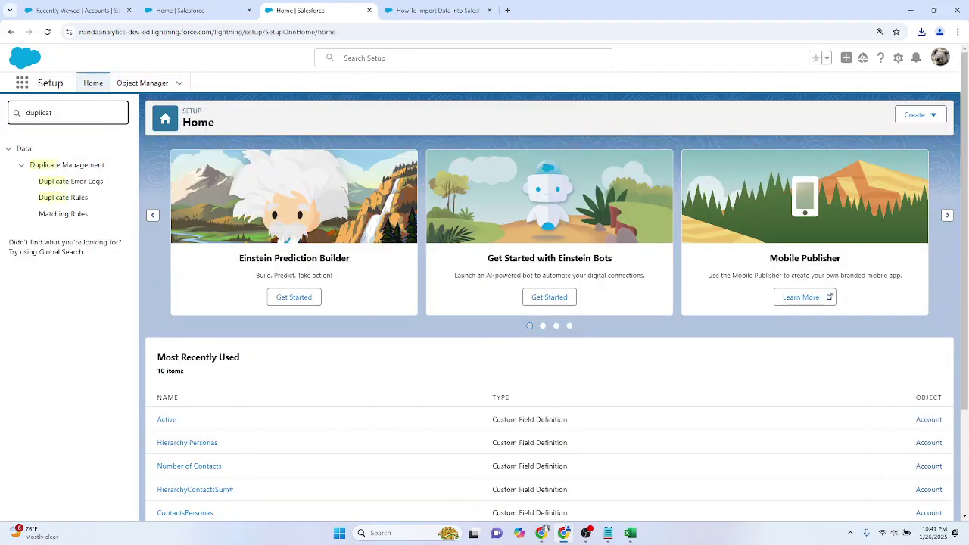
{"action": "left_click", "coordinate": [73, 200]}
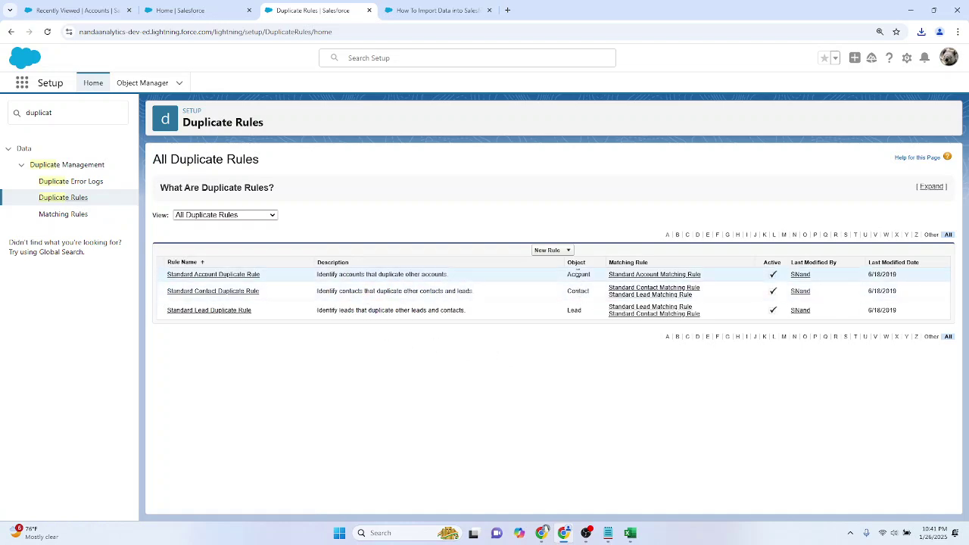
{"action": "left_click", "coordinate": [196, 277]}
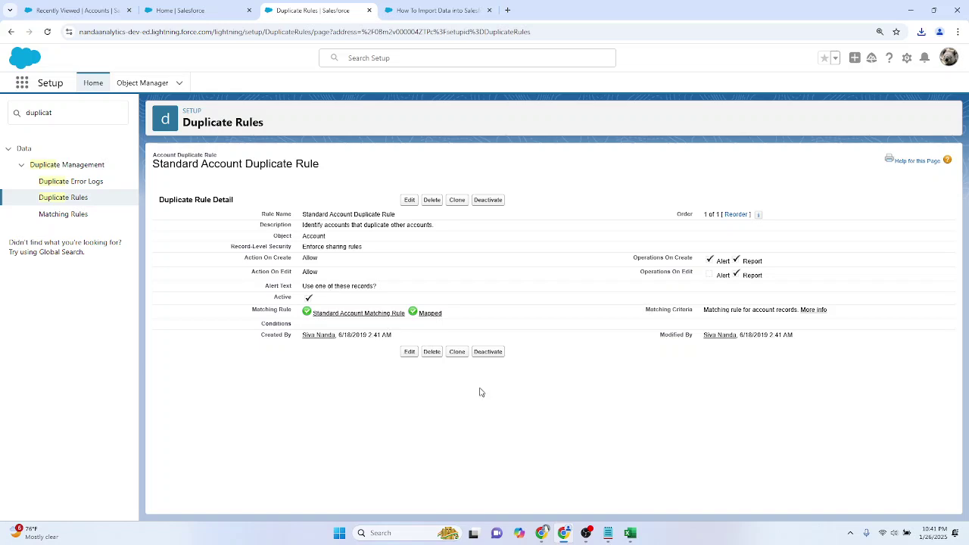
{"action": "left_click_drag", "start_coordinate": [753, 261], "coordinate": [769, 266]}
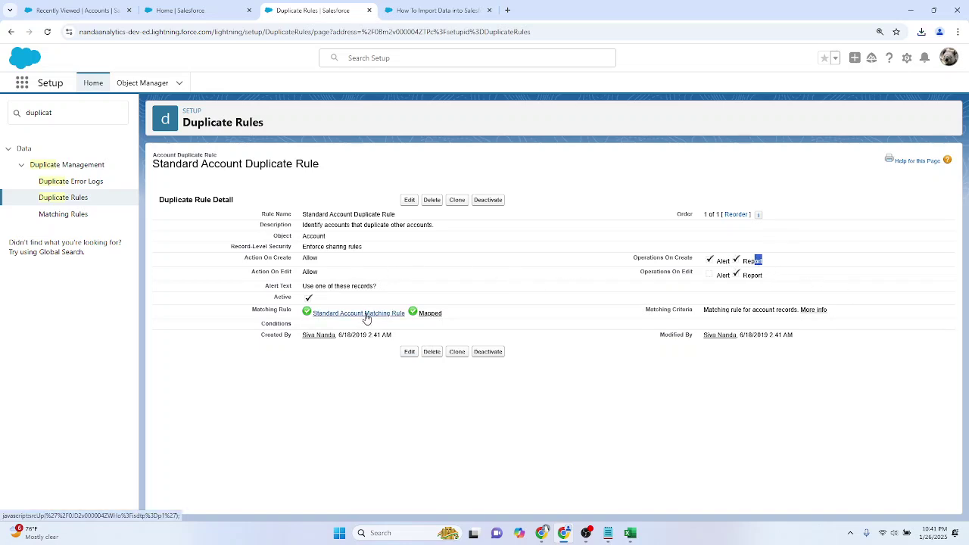
Step: Compare the rule against the D2 error in result.csv, then return to Salesforce's object list
{"action": "mouse_move", "coordinate": [630, 533]}
{"action": "left_click", "coordinate": [669, 491]}
{"action": "left_click", "coordinate": [223, 300]}
{"action": "left_click", "coordinate": [126, 199]}
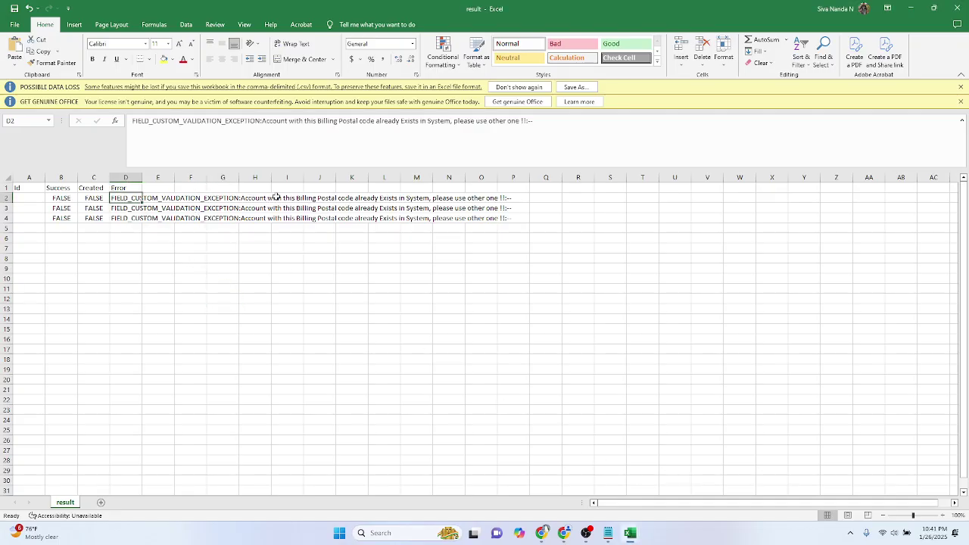
{"action": "key", "text": "alt+Tab"}
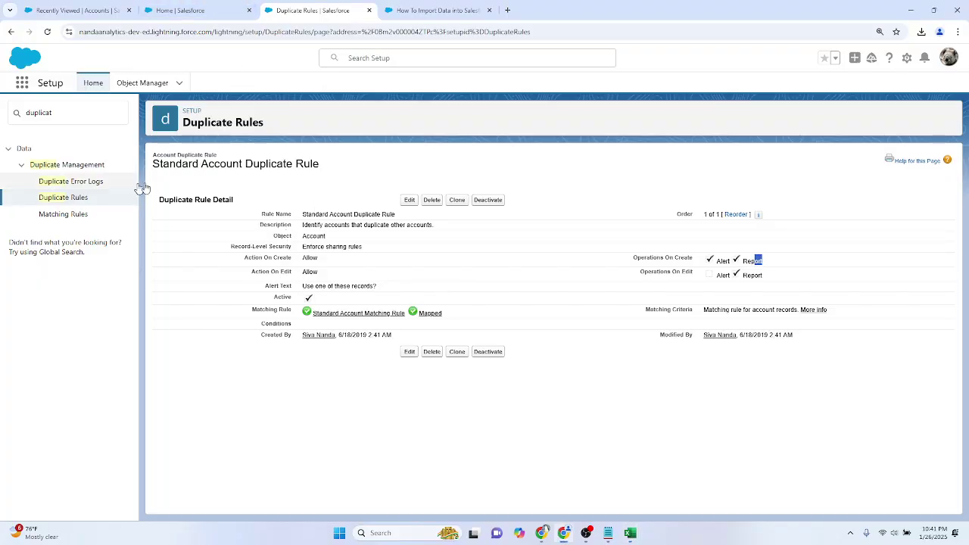
{"action": "left_click", "coordinate": [131, 83]}
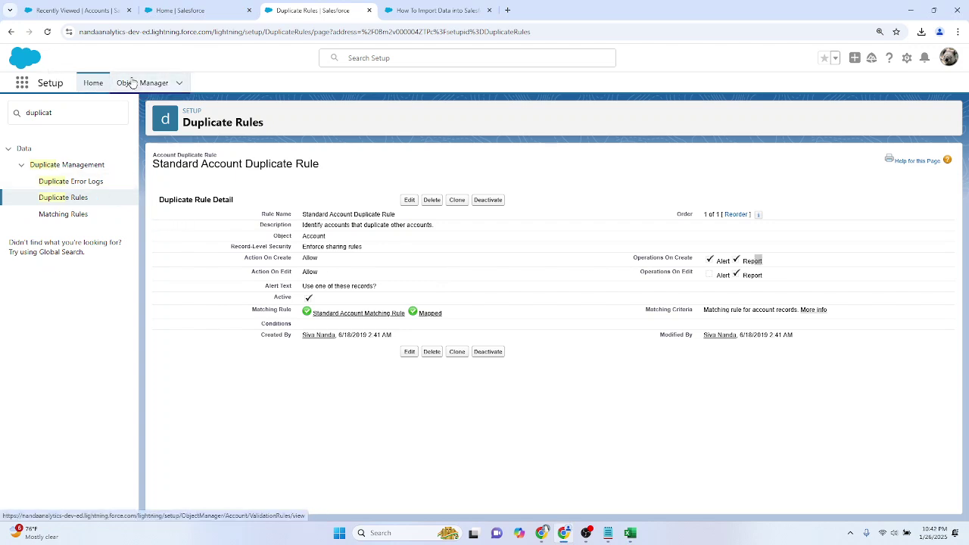
Step: Open the Account trigger PreventDuplicateAddressRecords and locate its duplicate Billing Postal code error message
{"action": "left_click", "coordinate": [27, 205]}
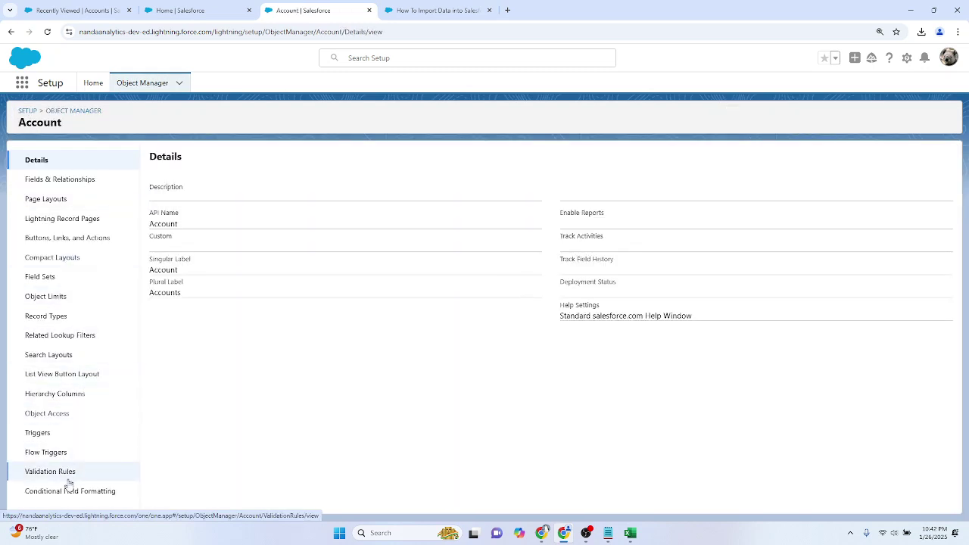
{"action": "left_click", "coordinate": [61, 433]}
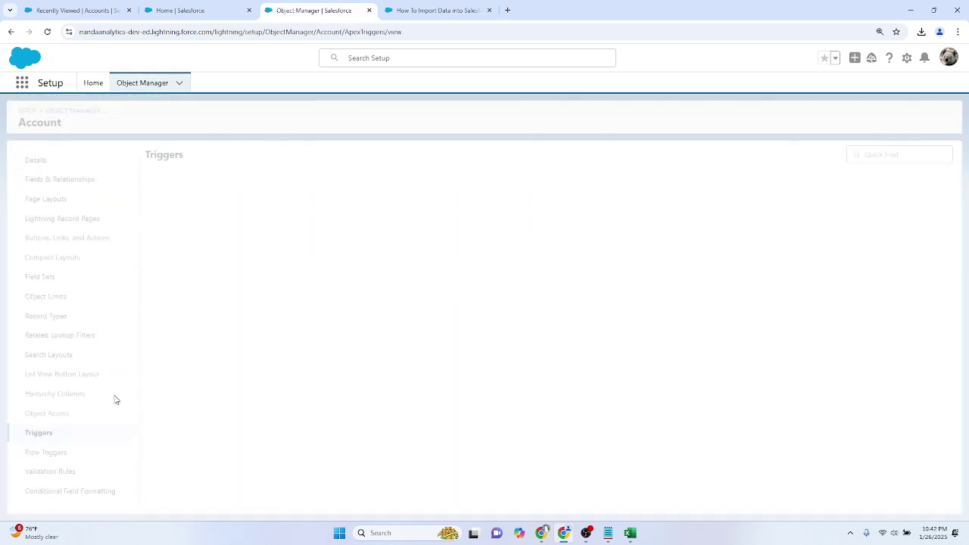
{"action": "left_click", "coordinate": [227, 204]}
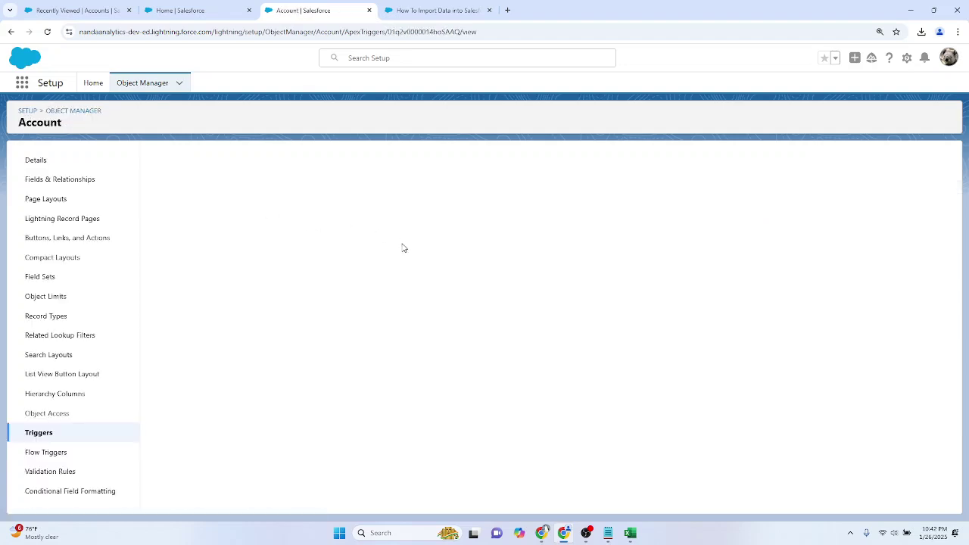
{"action": "key", "text": "ctrl+plus"}
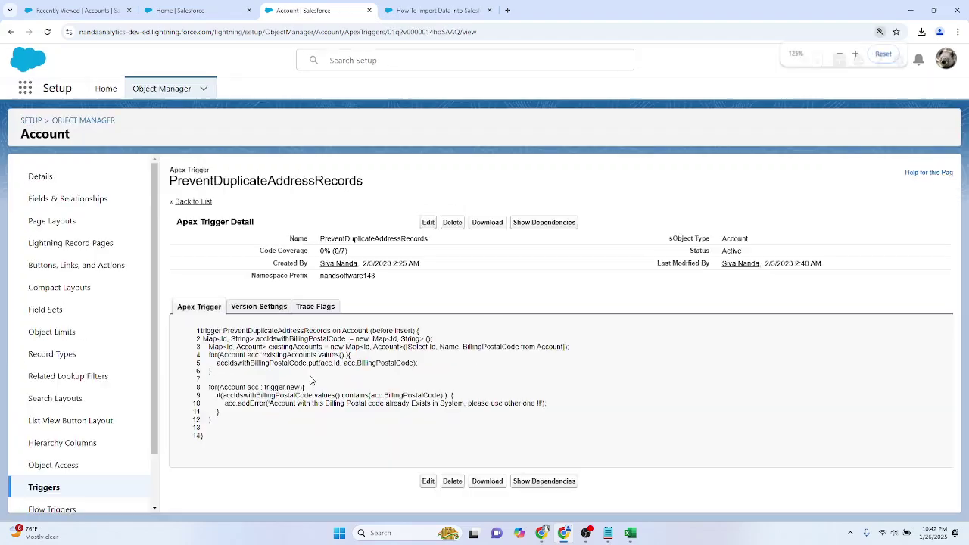
{"action": "left_click_drag", "start_coordinate": [270, 403], "coordinate": [531, 403]}
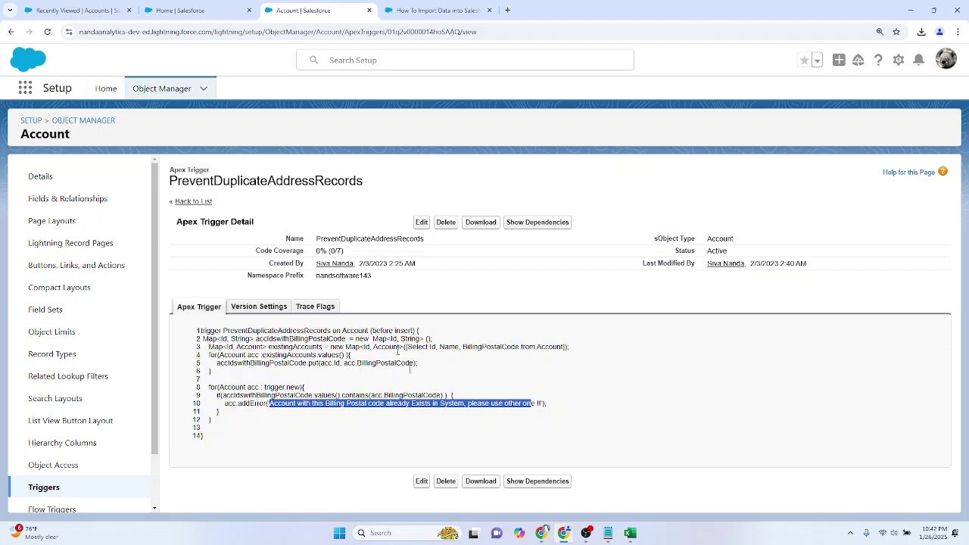
{"action": "left_click", "coordinate": [532, 404]}
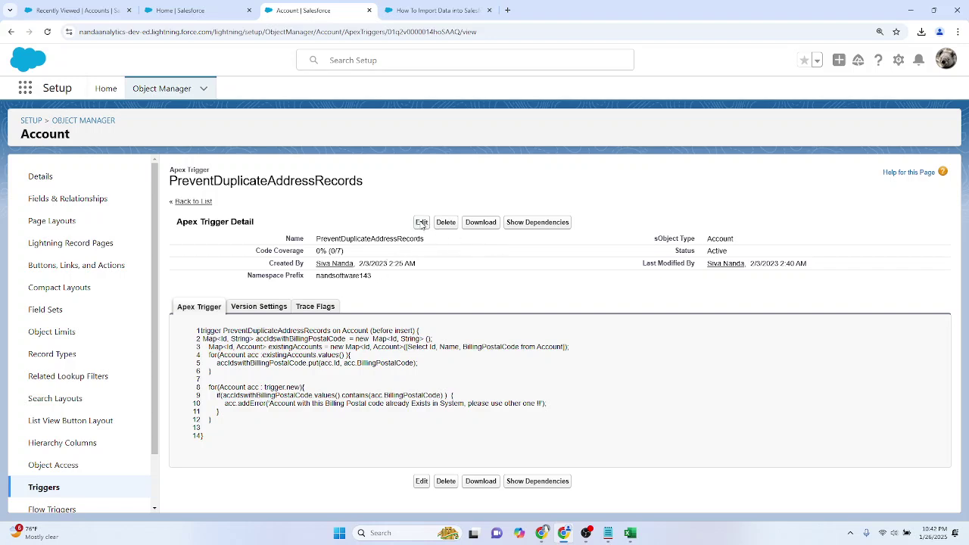
Step: Edit the trigger, uncheck Is Active, and bring result.csv back to the front
{"action": "left_click", "coordinate": [421, 223]}
{"action": "left_click", "coordinate": [211, 258]}
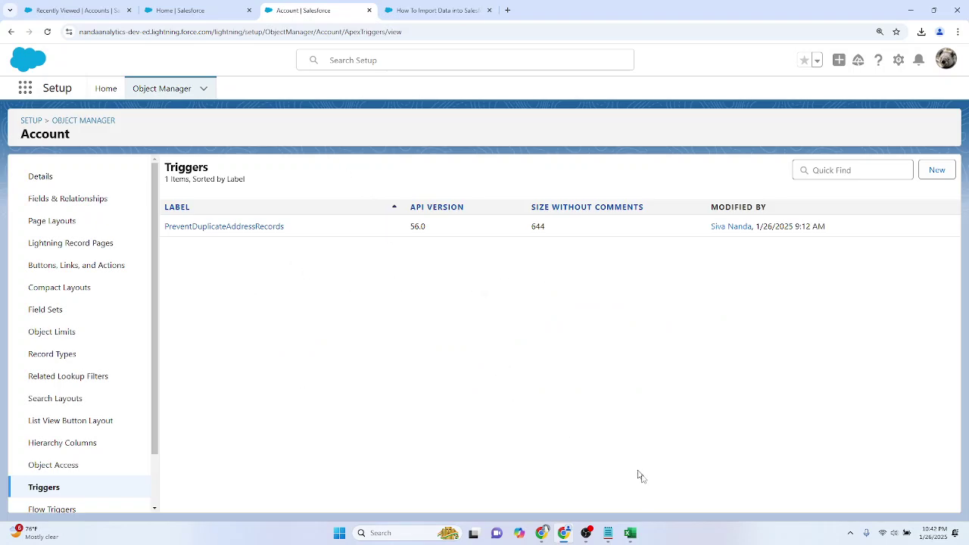
{"action": "mouse_move", "coordinate": [630, 533]}
{"action": "left_click", "coordinate": [668, 479]}
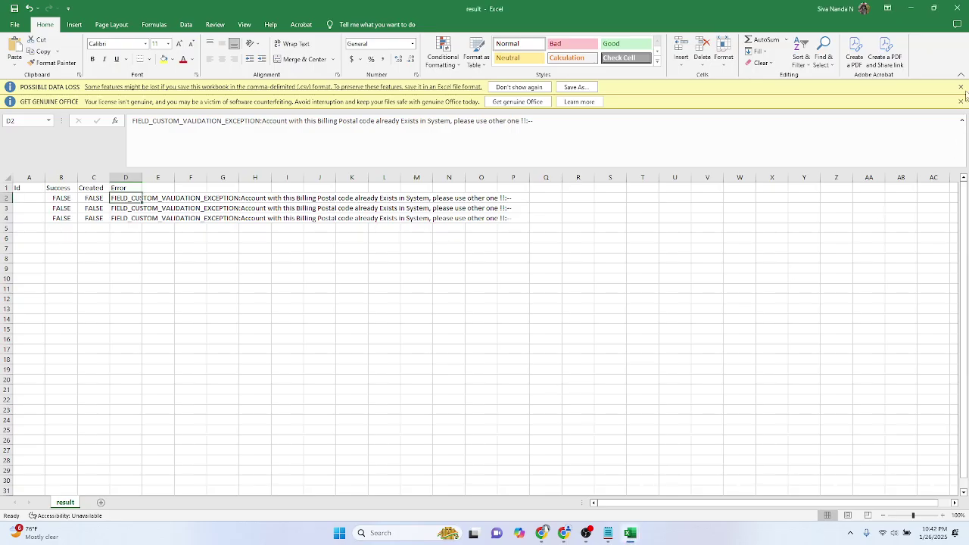
Step: Return to the bulk job page, zoom out one step, and open Data Import Wizard via Quick Find 'data import'
{"action": "left_click", "coordinate": [911, 8]}
{"action": "left_click", "coordinate": [212, 10]}
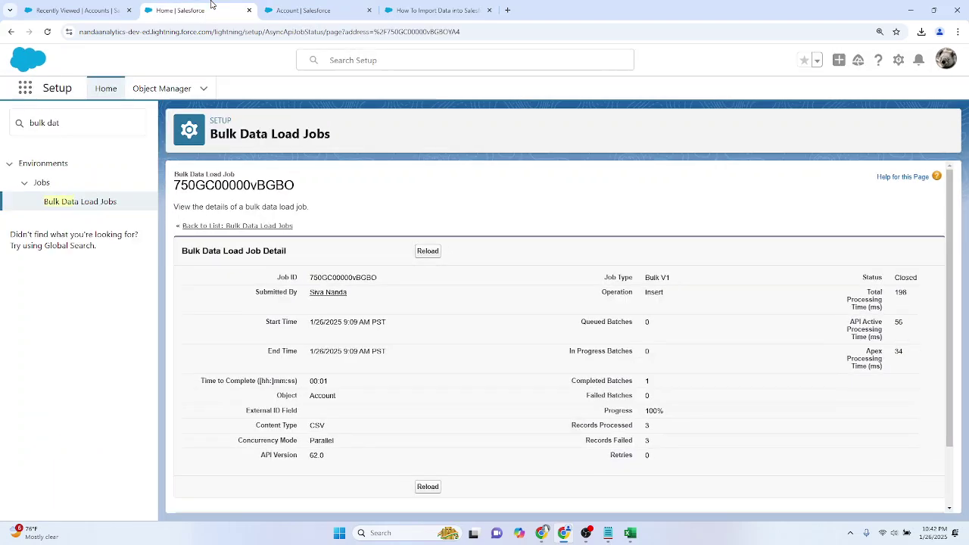
{"action": "key", "text": "ctrl+minus"}
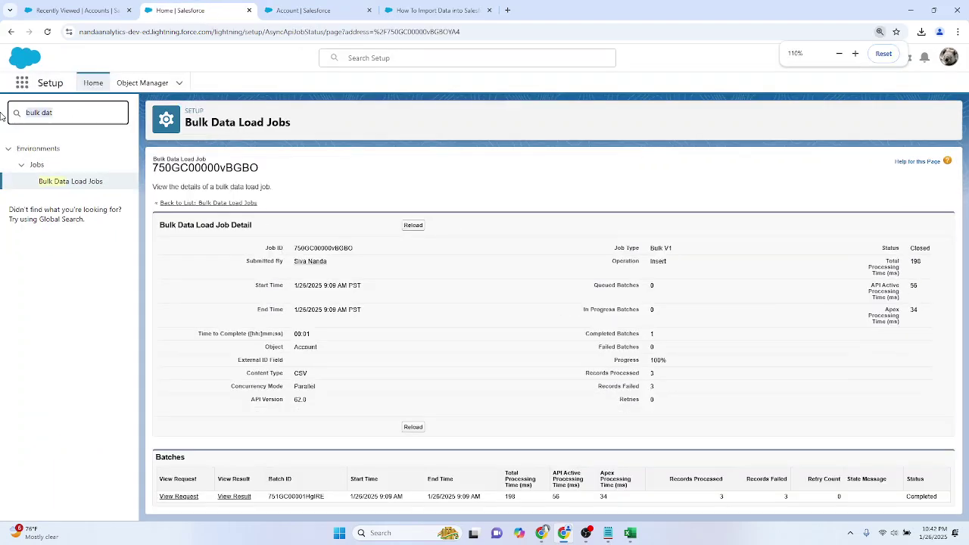
{"action": "type", "text": "data "}
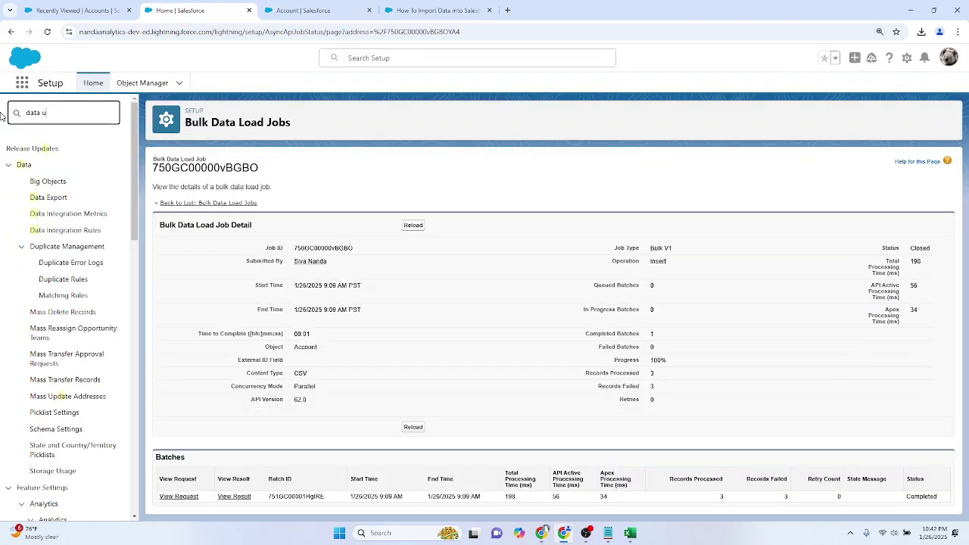
{"action": "type", "text": "u"}
{"action": "type", "text": "import"}
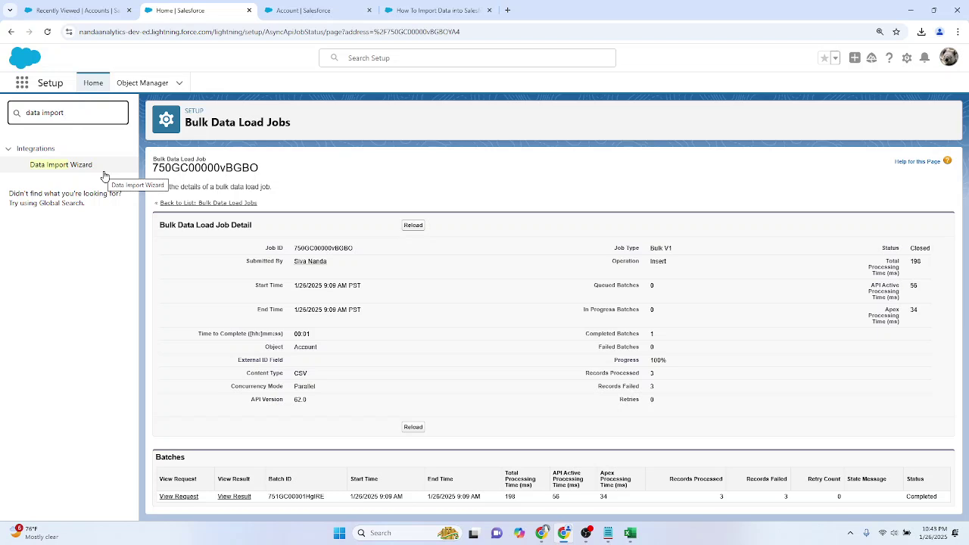
{"action": "left_click", "coordinate": [80, 166]}
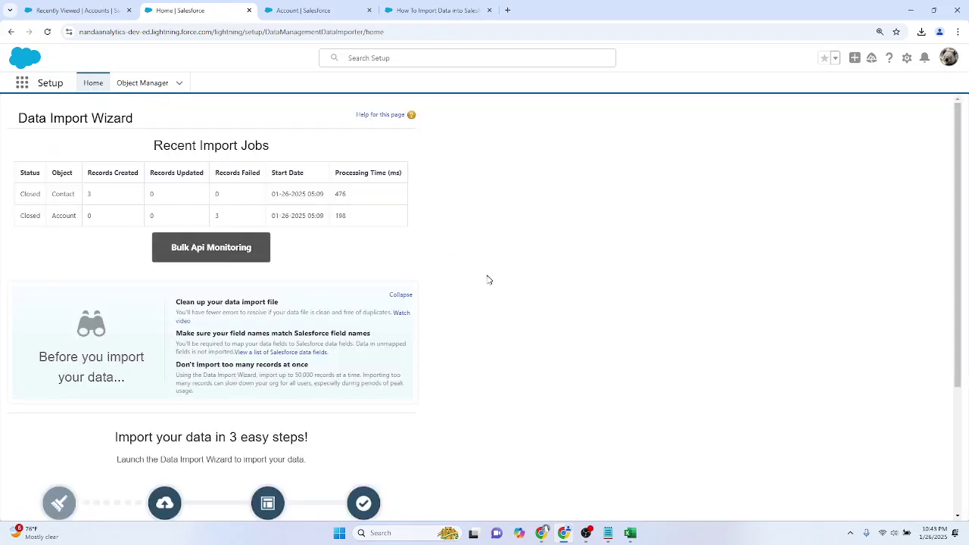
Step: Launch the wizard choosing Accounts and Contacts, Add new records, and accountLoad.csv as the CSV source
{"action": "scroll", "coordinate": [208, 348], "scroll_direction": "down", "scroll_amount": 3}
{"action": "scroll", "coordinate": [225, 397], "scroll_direction": "up", "scroll_amount": 3}
{"action": "scroll", "coordinate": [232, 299], "scroll_direction": "down", "scroll_amount": 3}
{"action": "left_click", "coordinate": [212, 381]}
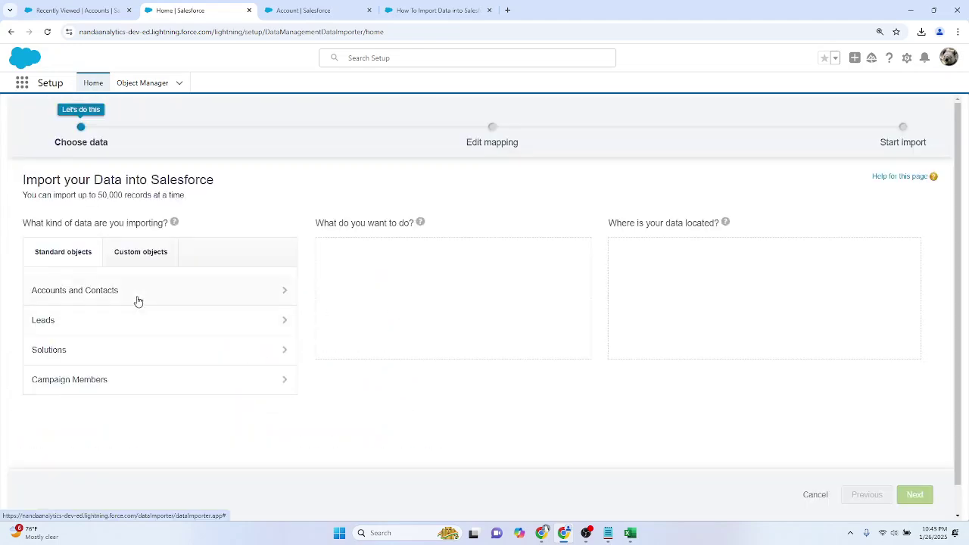
{"action": "left_click", "coordinate": [135, 296]}
{"action": "left_click", "coordinate": [390, 261]}
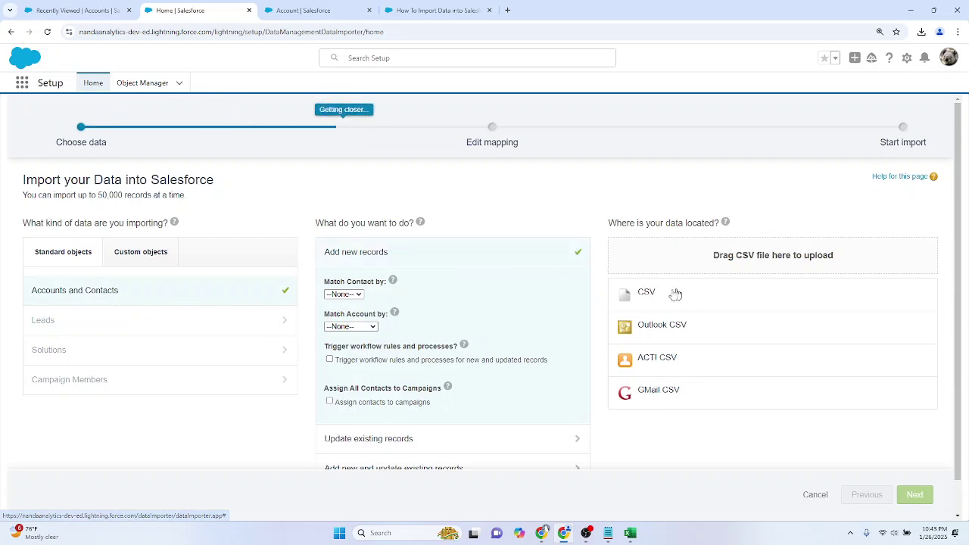
{"action": "left_click", "coordinate": [639, 295]}
{"action": "left_click", "coordinate": [665, 326]}
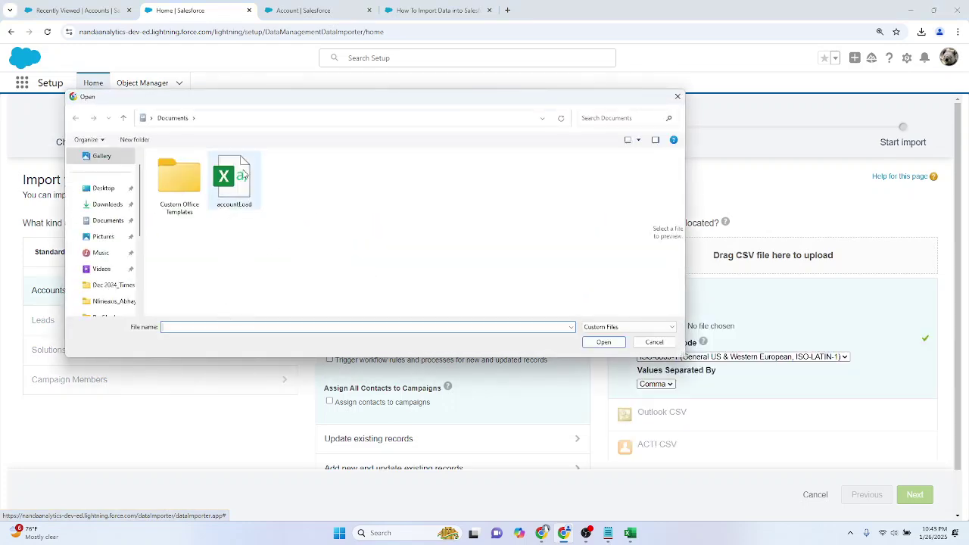
{"action": "double_click", "coordinate": [236, 180]}
Step: Accept the field mapping, start the import, and view its bulk job status
{"action": "left_click", "coordinate": [921, 496]}
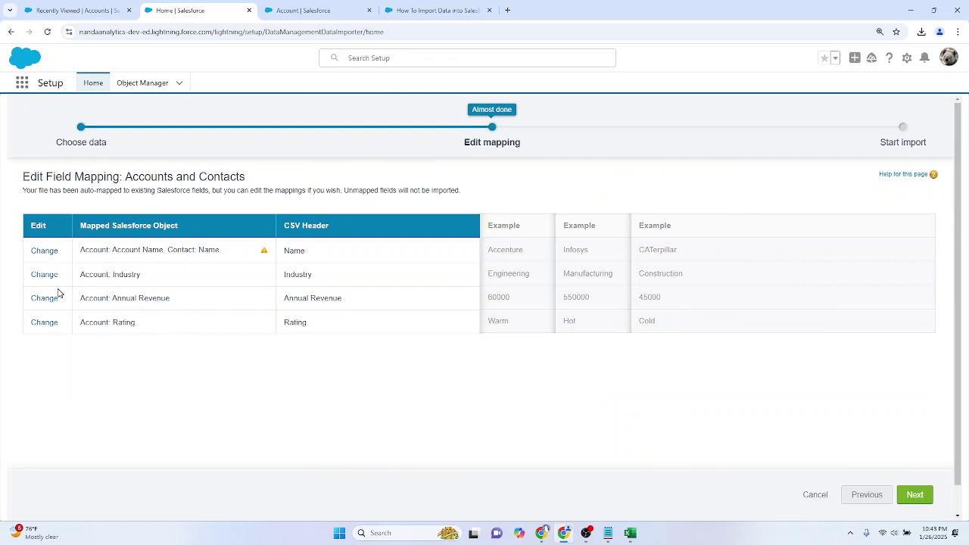
{"action": "left_click", "coordinate": [915, 495]}
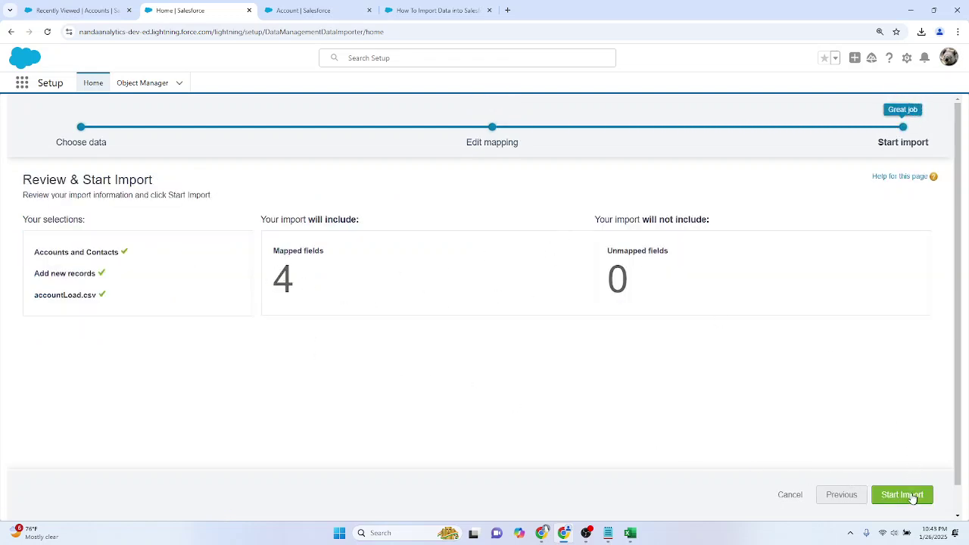
{"action": "left_click", "coordinate": [912, 495]}
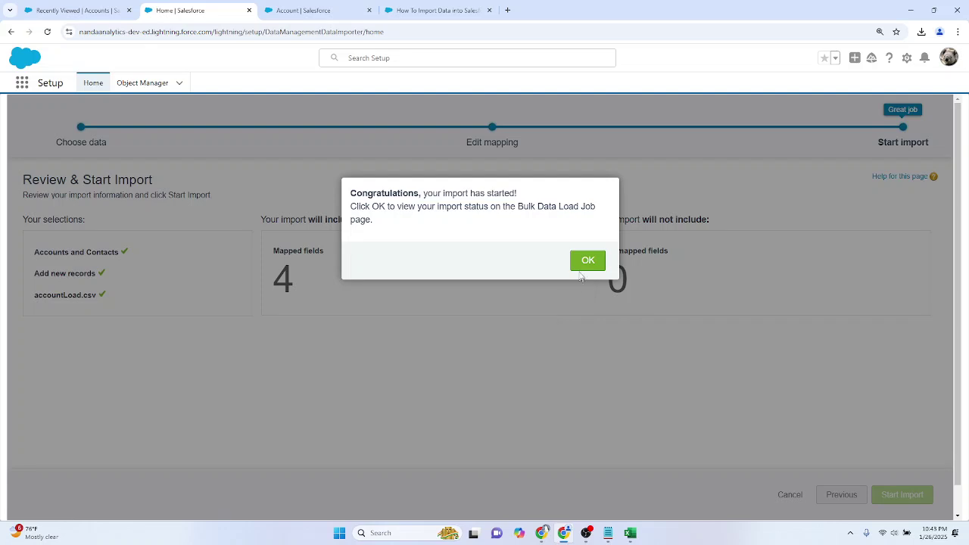
{"action": "left_click", "coordinate": [582, 261]}
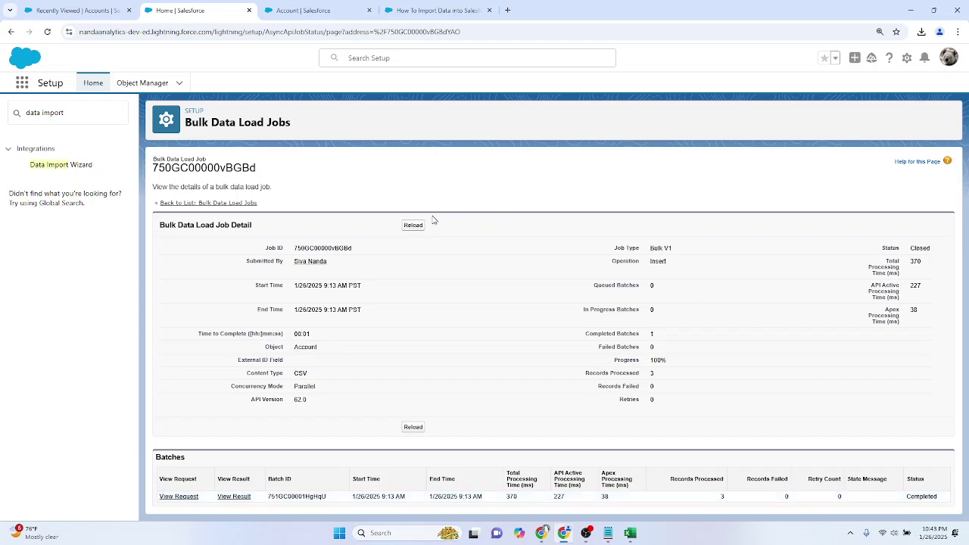
Step: Open the Developer Console from the Setup gear, then download the 0-failure job's result file
{"action": "left_click", "coordinate": [906, 58]}
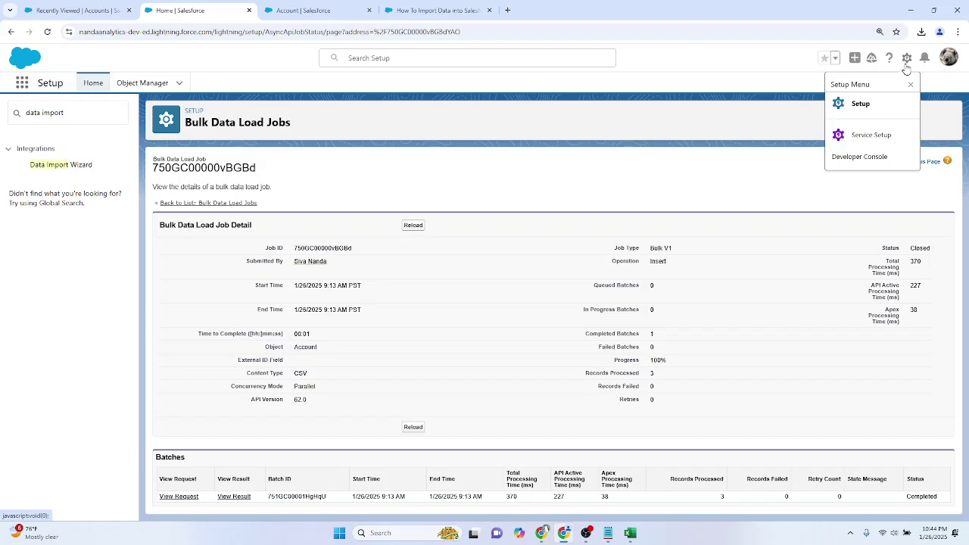
{"action": "left_click", "coordinate": [876, 156]}
{"action": "left_click", "coordinate": [304, 6]}
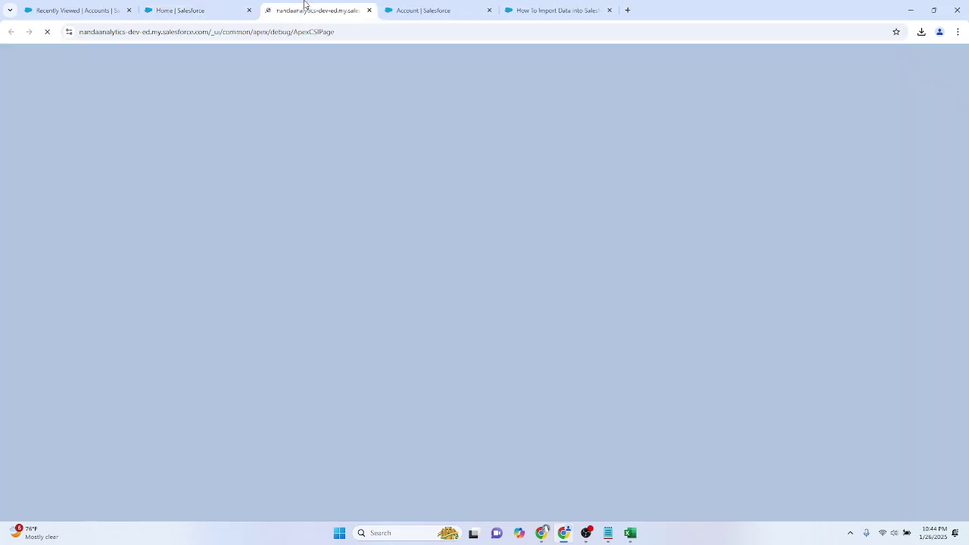
{"action": "left_click", "coordinate": [213, 6]}
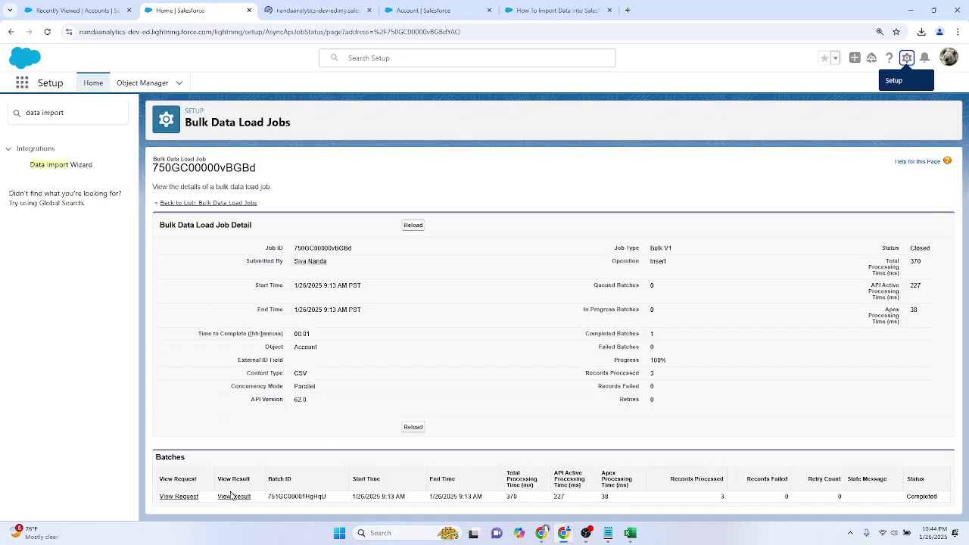
{"action": "left_click", "coordinate": [303, 9]}
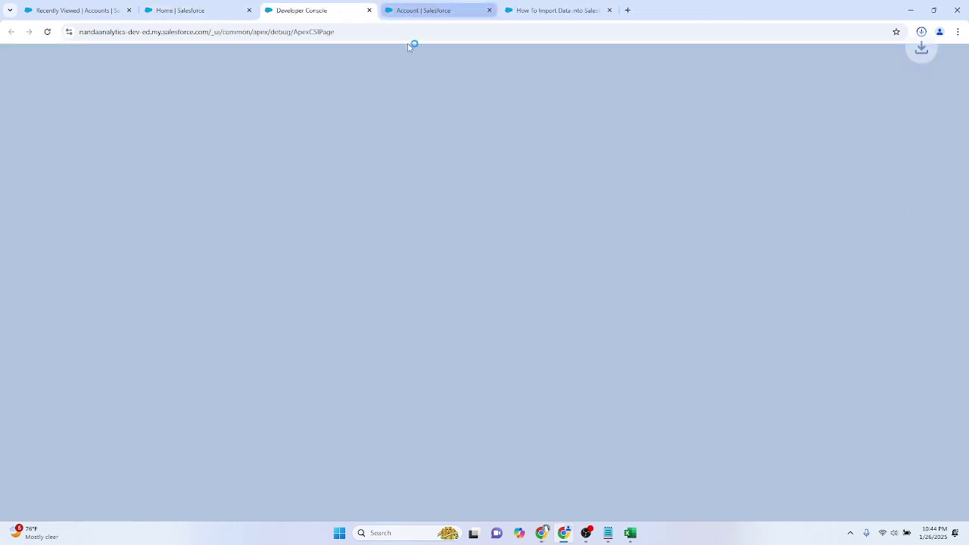
{"action": "left_click", "coordinate": [921, 32]}
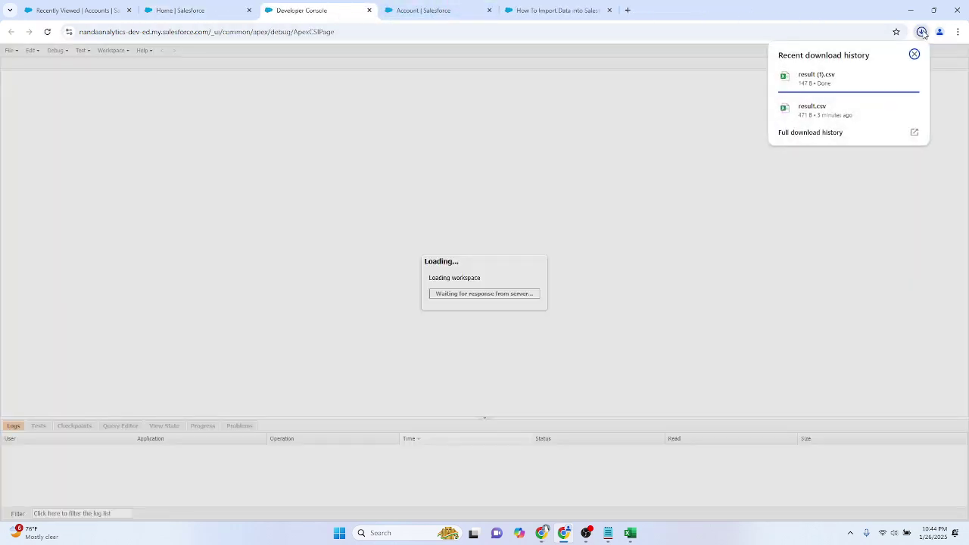
Step: Open result (1).csv, autofit column A, and copy the first new record Id from A2
{"action": "left_click", "coordinate": [912, 77]}
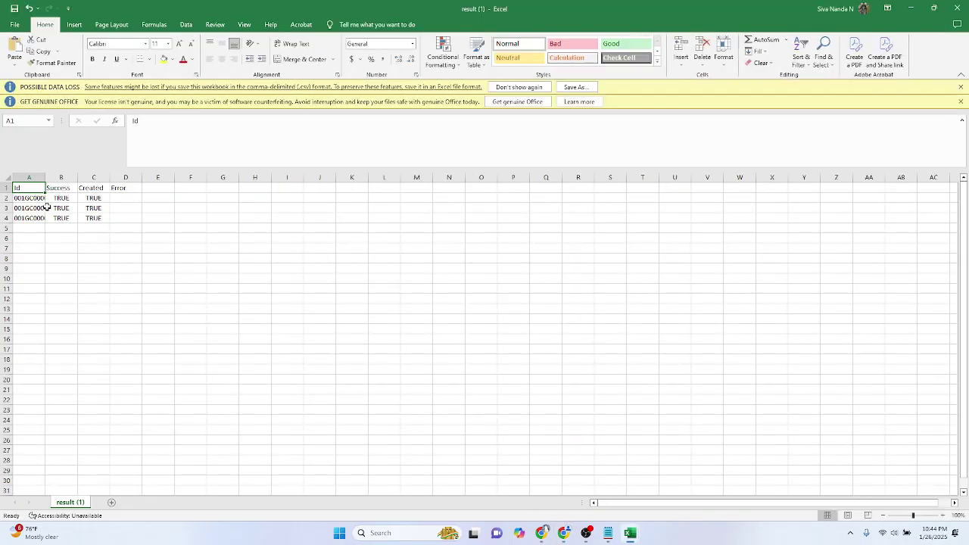
{"action": "left_click_drag", "start_coordinate": [34, 197], "coordinate": [30, 219]}
{"action": "left_click", "coordinate": [59, 228]}
{"action": "left_click", "coordinate": [121, 188]}
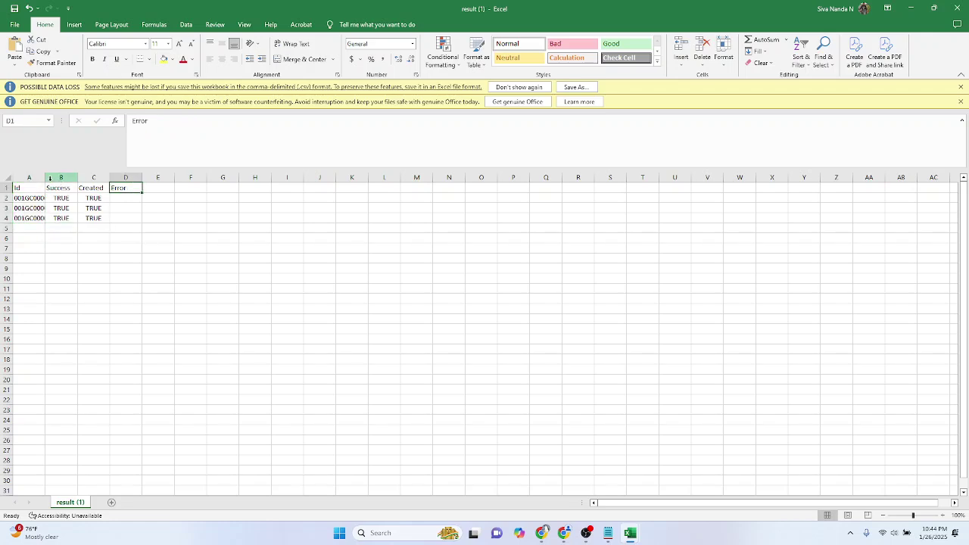
{"action": "double_click", "coordinate": [46, 178]}
{"action": "left_click", "coordinate": [48, 198]}
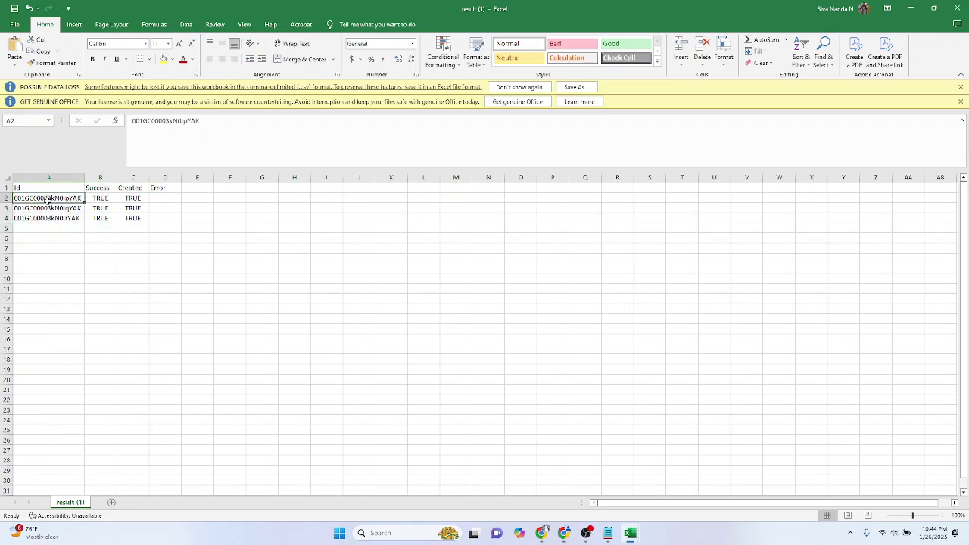
{"action": "key", "text": "ctrl+c"}
{"action": "key", "text": "alt+Tab"}
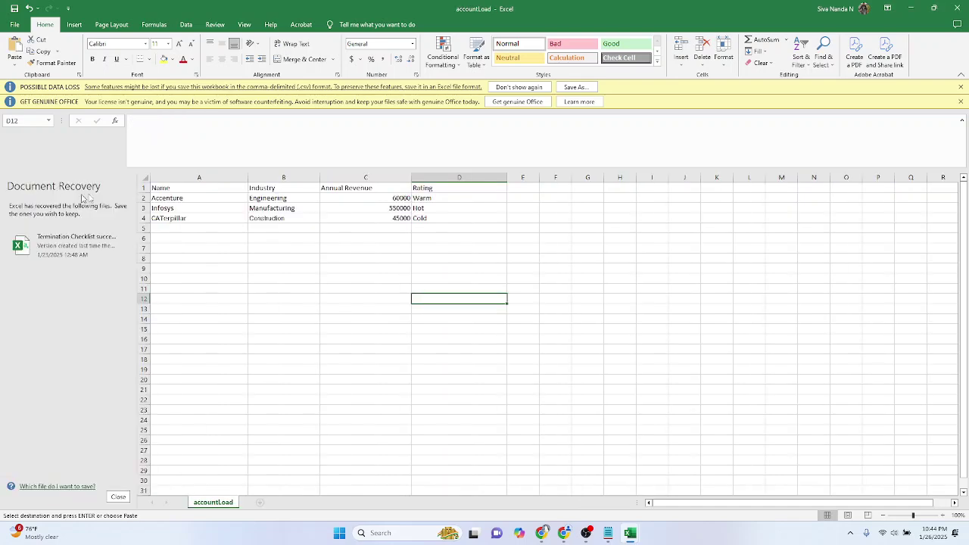
{"action": "key", "text": "alt+Tab"}
{"action": "key", "text": "alt+Tab"}
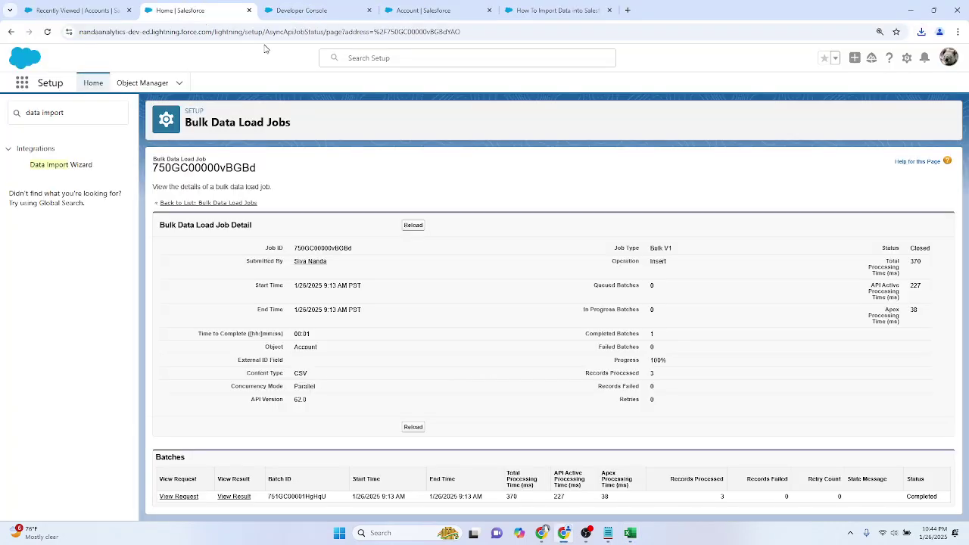
Step: Paste the copied record Id into the Salesforce address bar to open that account
{"action": "left_click", "coordinate": [194, 9]}
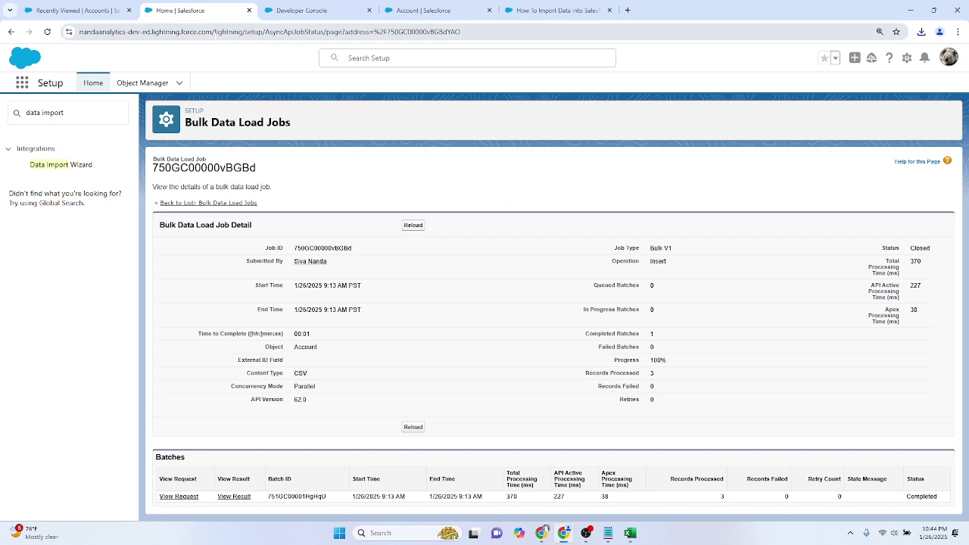
{"action": "key", "text": "ctrl+l"}
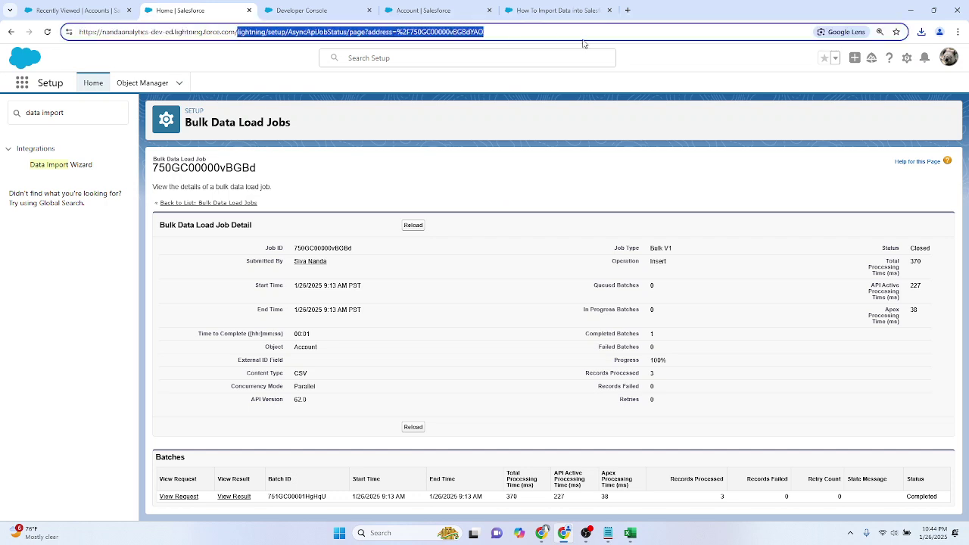
{"action": "key", "text": "ctrl+v"}
{"action": "key", "text": "Return"}
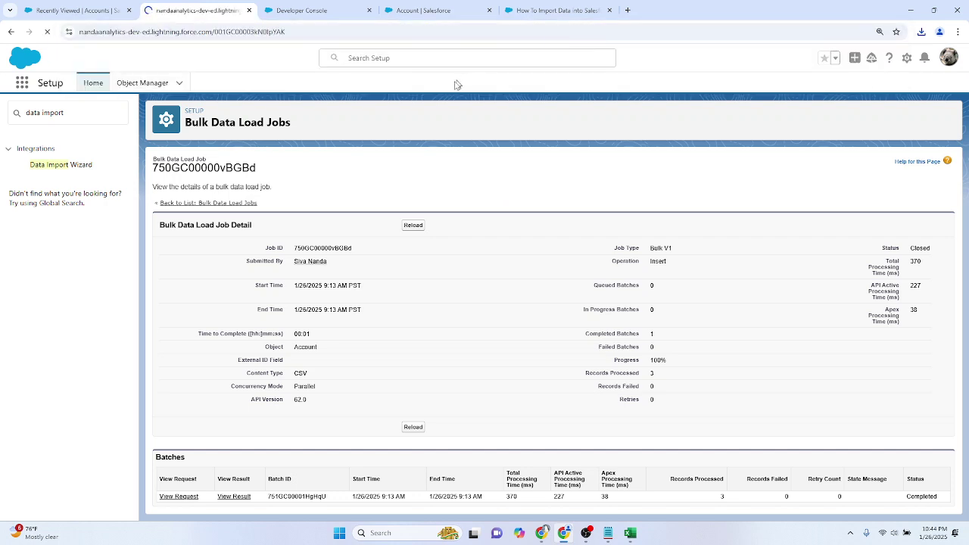
Step: Verify Accenture shows Engineering industry, $60,000 revenue and Warm rating, then zoom the Developer Console to 125%
{"action": "left_click", "coordinate": [314, 8]}
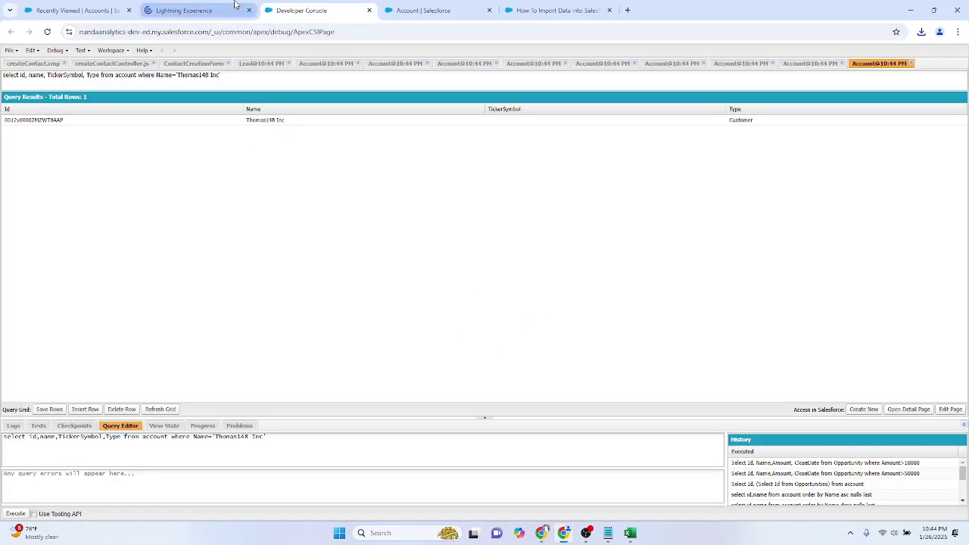
{"action": "left_click", "coordinate": [234, 7]}
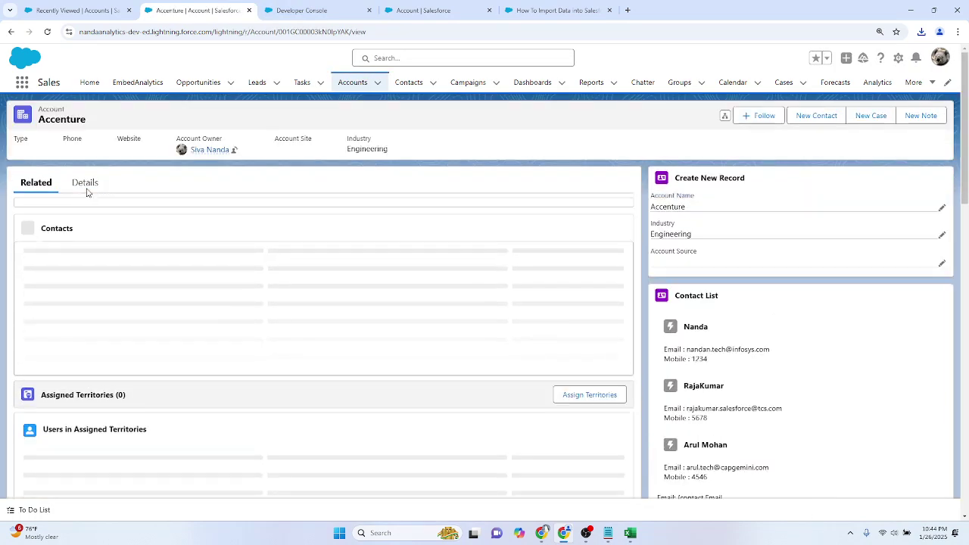
{"action": "left_click", "coordinate": [85, 185]}
{"action": "scroll", "coordinate": [337, 282], "scroll_direction": "down", "scroll_amount": 1}
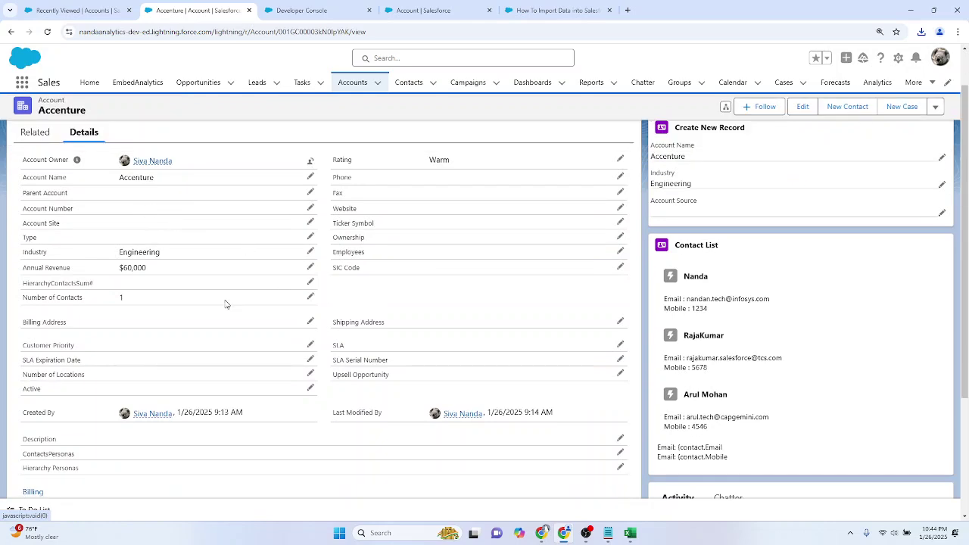
{"action": "scroll", "coordinate": [225, 303], "scroll_direction": "down", "scroll_amount": 3}
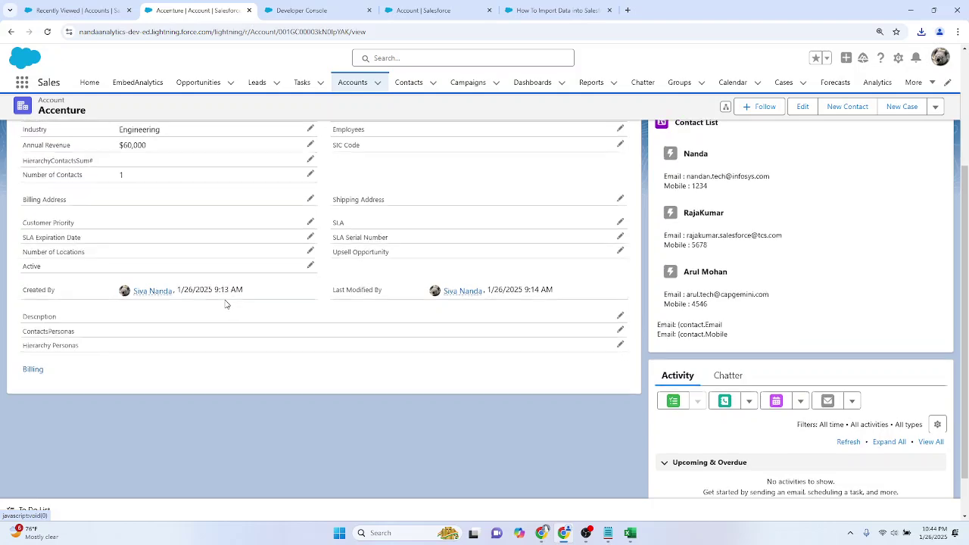
{"action": "scroll", "coordinate": [225, 303], "scroll_direction": "up", "scroll_amount": 4}
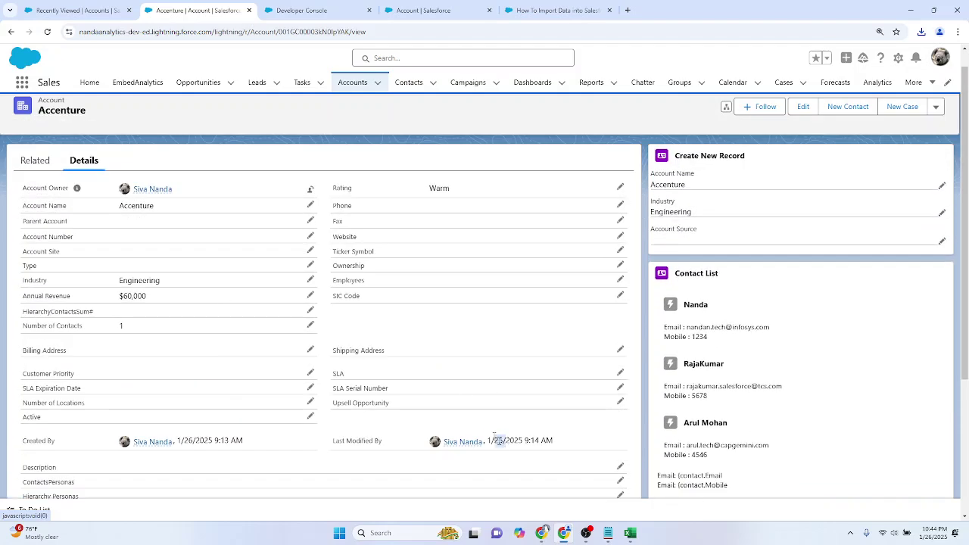
{"action": "left_click", "coordinate": [300, 7]}
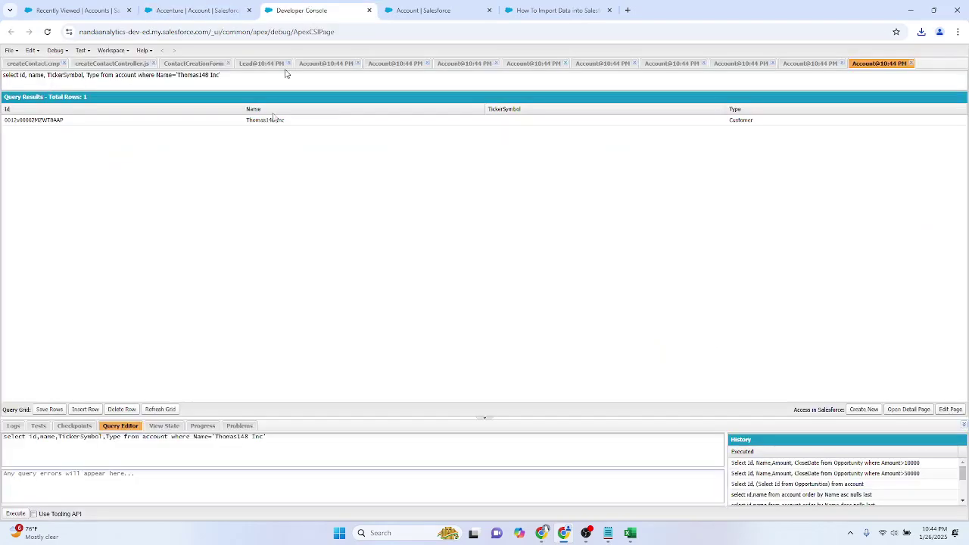
{"action": "key", "text": "ctrl+plus"}
{"action": "key", "text": "ctrl+plus"}
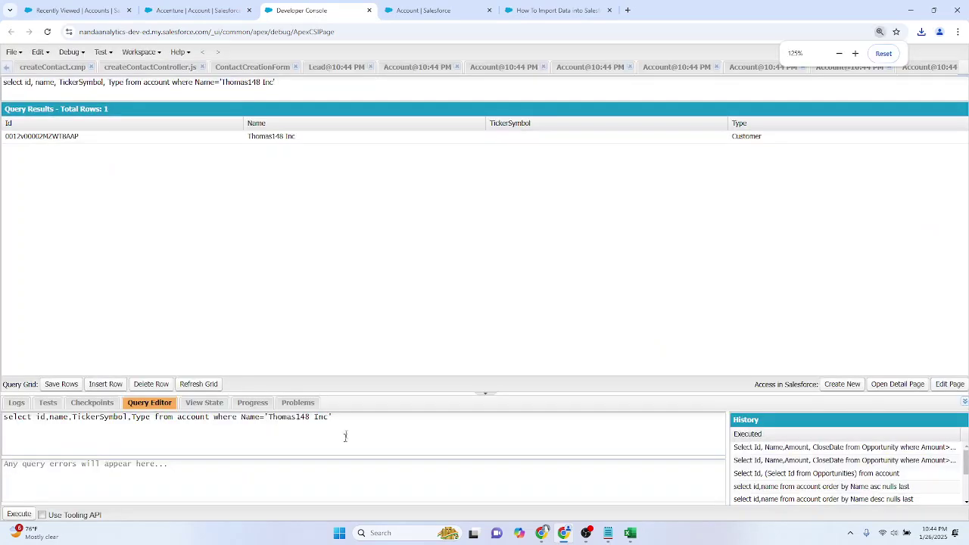
Step: Enlarge the Query Editor and run Select count(Id) from Account where CreatedDate=Today, which returns 4
{"action": "left_click_drag", "start_coordinate": [369, 393], "coordinate": [2, 326]}
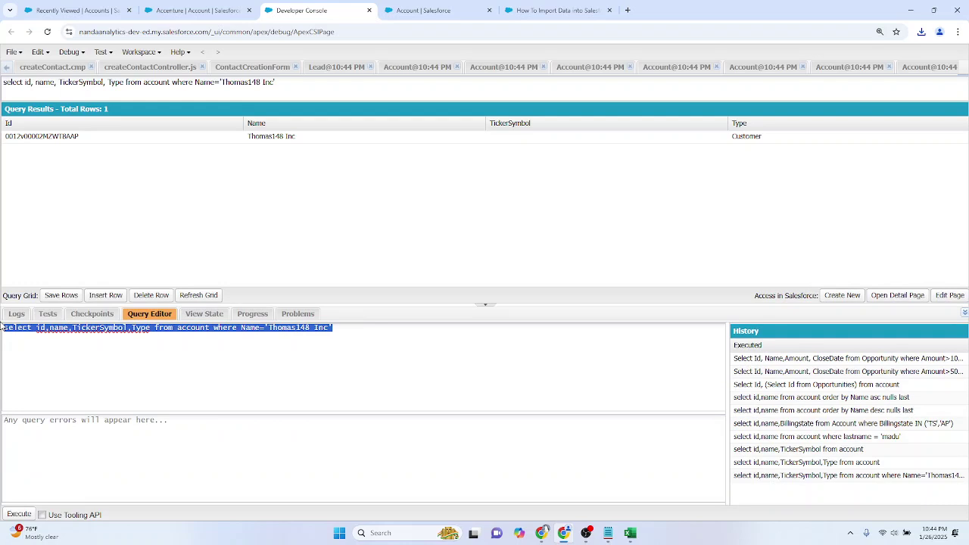
{"action": "type", "text": "Se"}
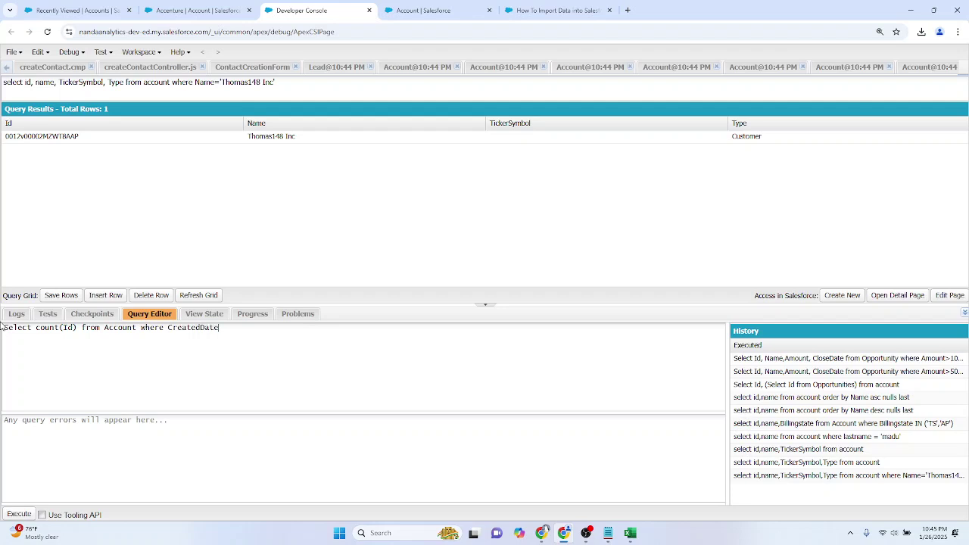
{"action": "left_click", "coordinate": [11, 517]}
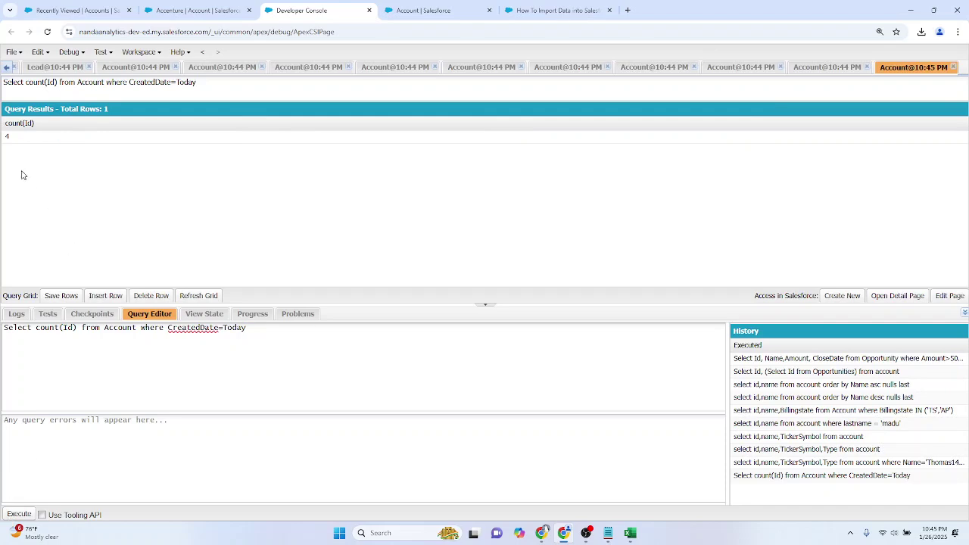
Step: Bring up the result and result (1) import workbooks in Excel to check them
{"action": "mouse_move", "coordinate": [632, 533]}
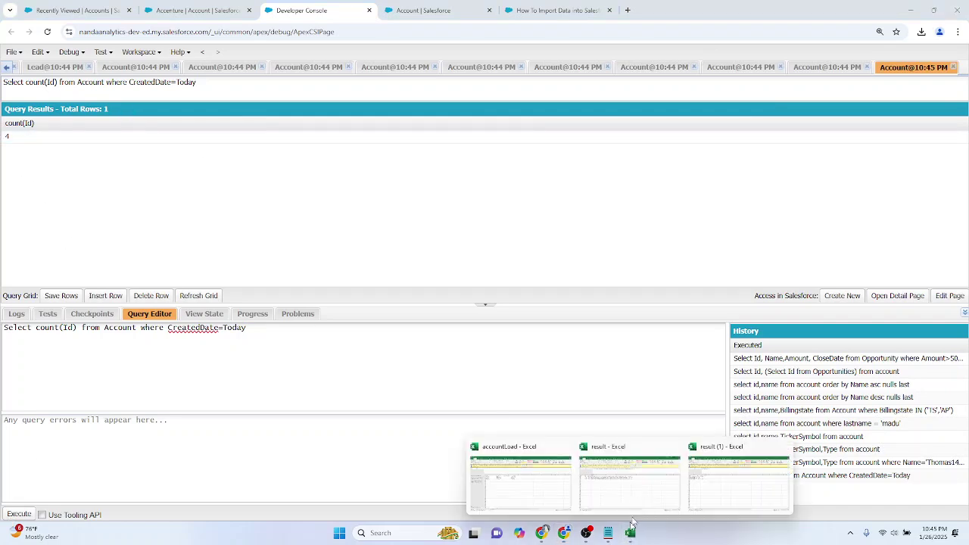
{"action": "left_click", "coordinate": [651, 490]}
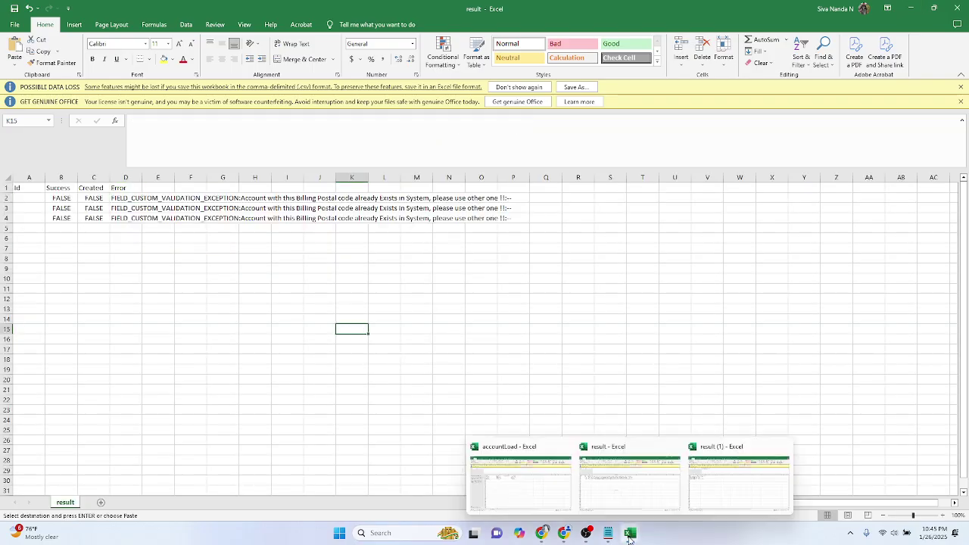
{"action": "left_click", "coordinate": [714, 489]}
{"action": "left_click", "coordinate": [128, 287]}
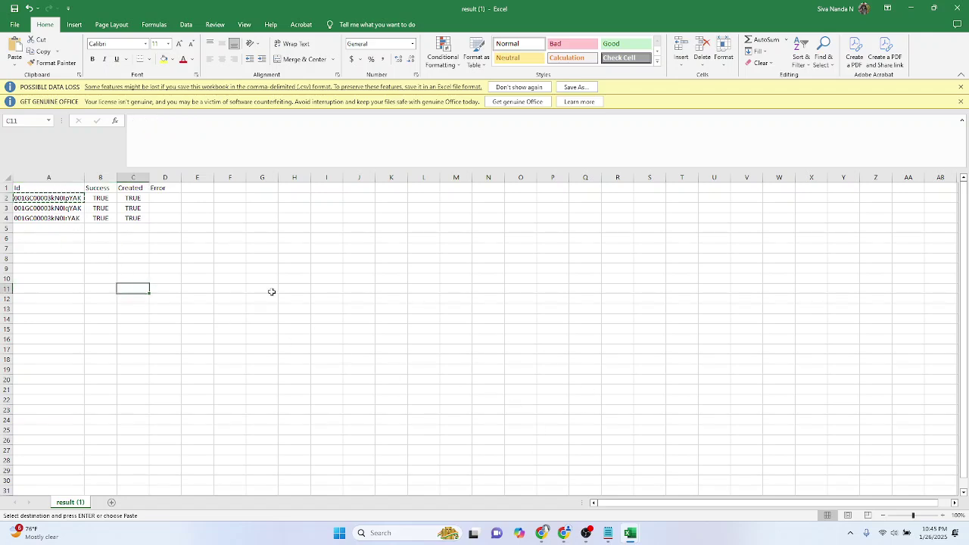
Step: Back in the Developer Console, replace count(Id) in the query with Id, Name
{"action": "key", "text": "alt+Tab"}
{"action": "key", "text": "alt+Tab"}
{"action": "key", "text": "alt+Tab"}
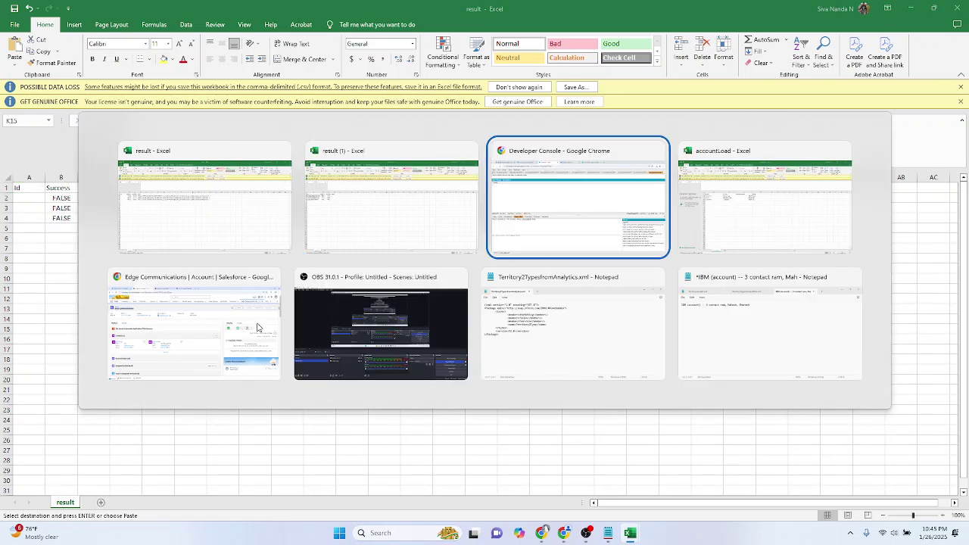
{"action": "left_click_drag", "start_coordinate": [36, 327], "coordinate": [77, 328]}
{"action": "type", "text": "Id, Name"}
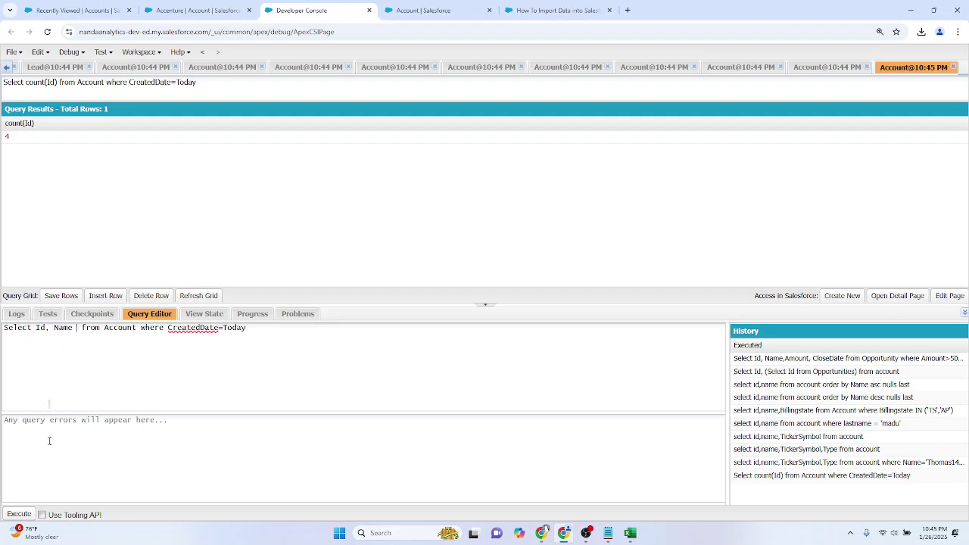
Step: Execute the Id, Name query, listing Learning Salesforce territories, CATerpillar, Accenture and Infosys
{"action": "left_click", "coordinate": [23, 515]}
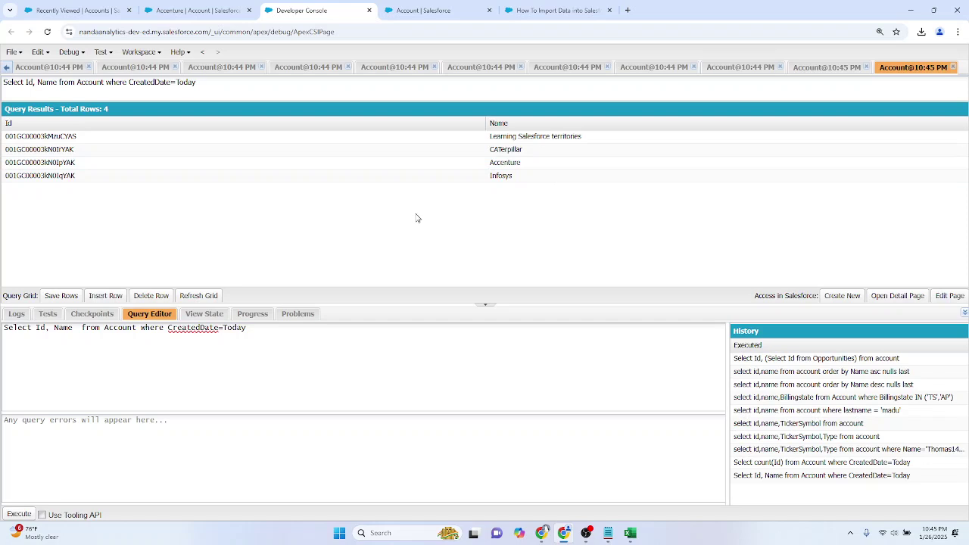
Step: Open dataloader.io in a new browser tab and skim its home page
{"action": "left_click", "coordinate": [628, 10]}
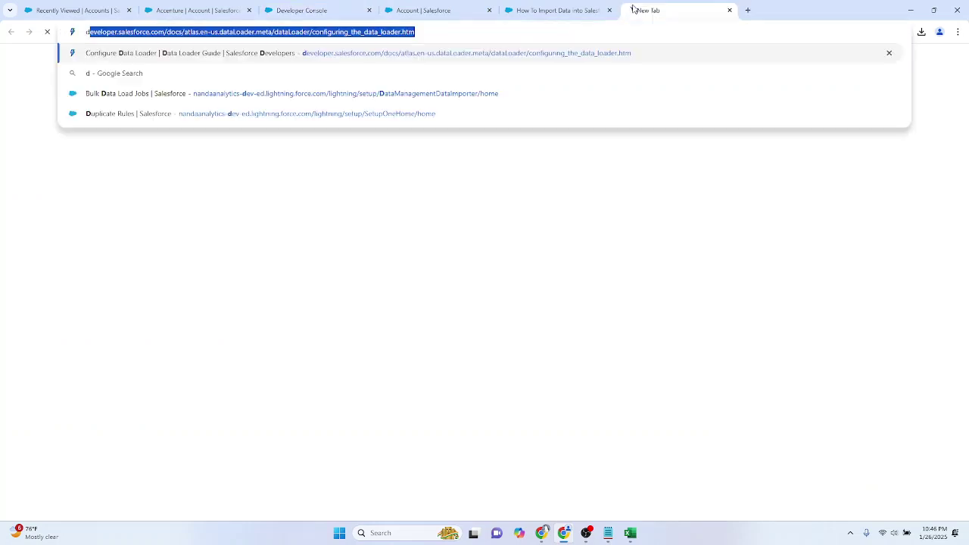
{"action": "type", "text": "dataloader.io"}
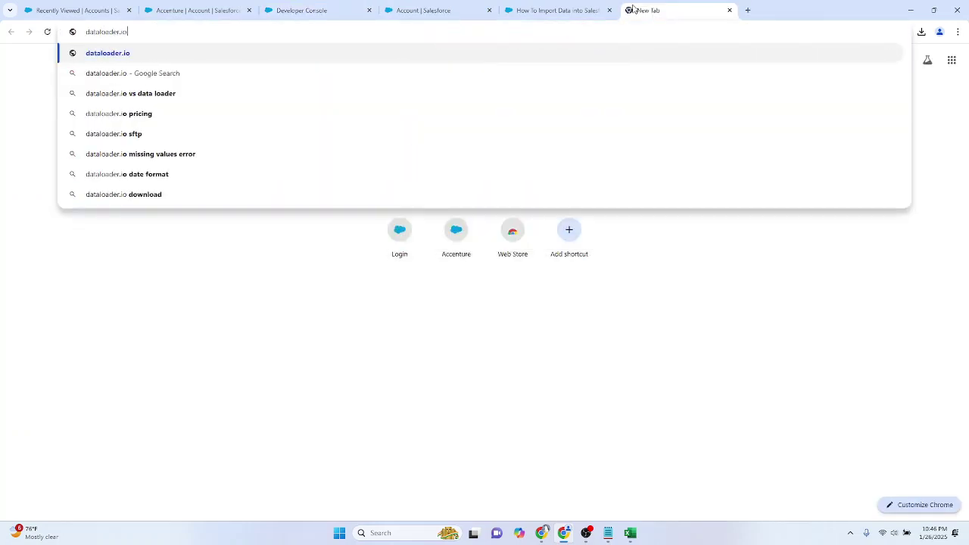
{"action": "key", "text": "Return"}
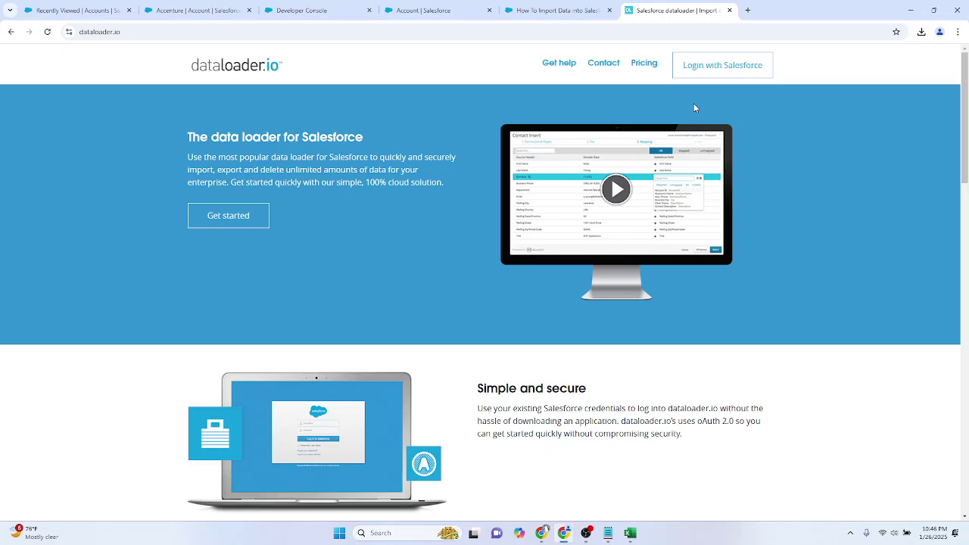
{"action": "scroll", "coordinate": [649, 134], "scroll_direction": "down", "scroll_amount": 10}
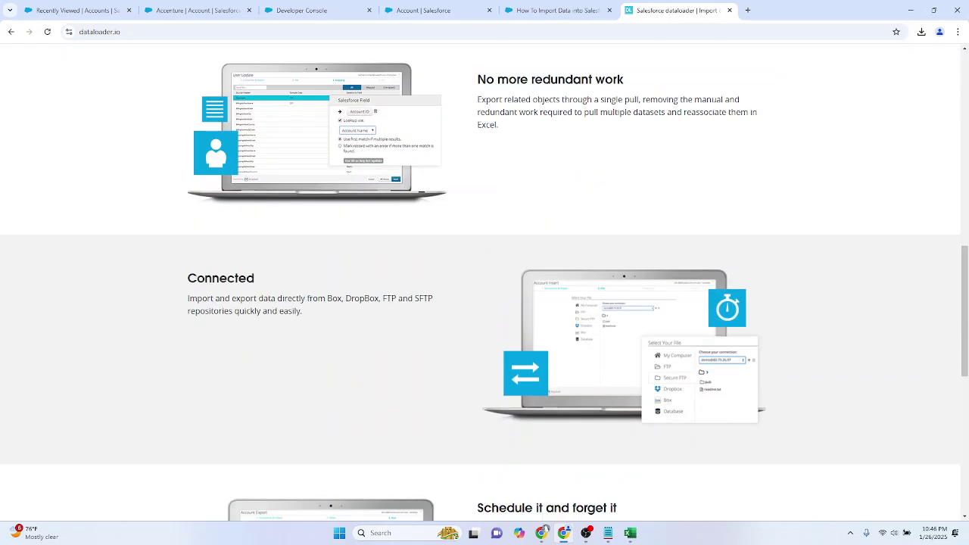
{"action": "scroll", "coordinate": [561, 374], "scroll_direction": "up", "scroll_amount": 10}
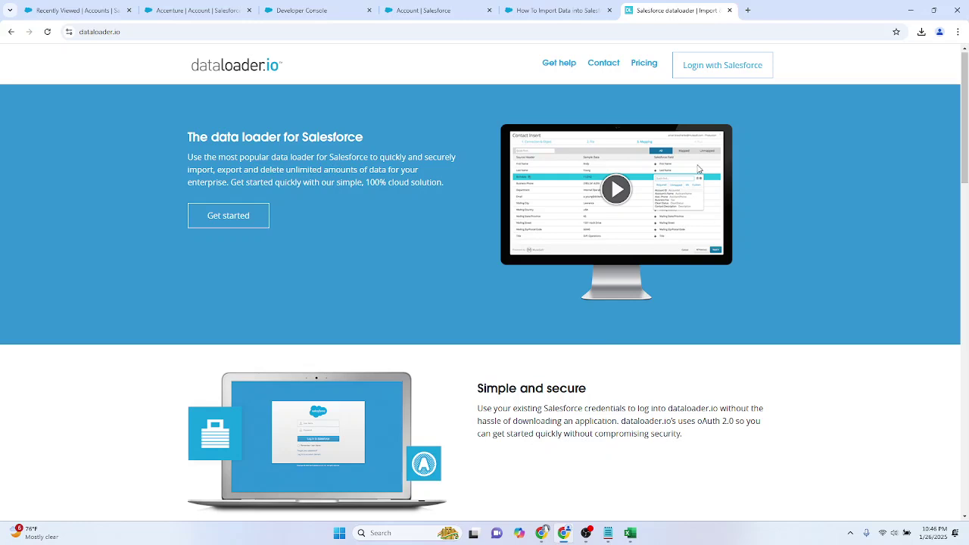
Step: Review the Free, $99 Professional and $299 Enterprise pricing plans, then return to the home page
{"action": "left_click", "coordinate": [648, 69], "text": "ctrl"}
{"action": "left_click", "coordinate": [764, 10]}
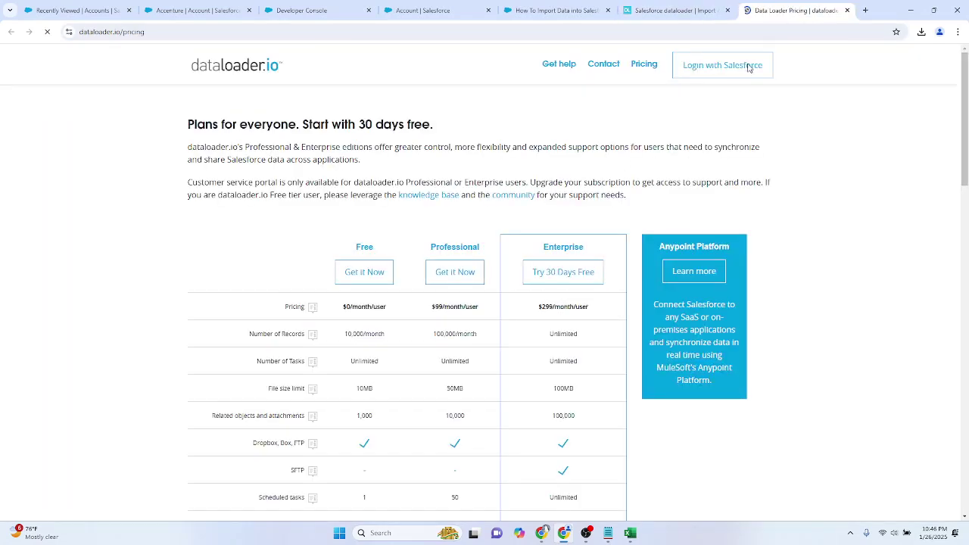
{"action": "scroll", "coordinate": [462, 301], "scroll_direction": "down", "scroll_amount": 5}
{"action": "scroll", "coordinate": [454, 314], "scroll_direction": "up", "scroll_amount": 5}
{"action": "scroll", "coordinate": [621, 335], "scroll_direction": "down", "scroll_amount": 5}
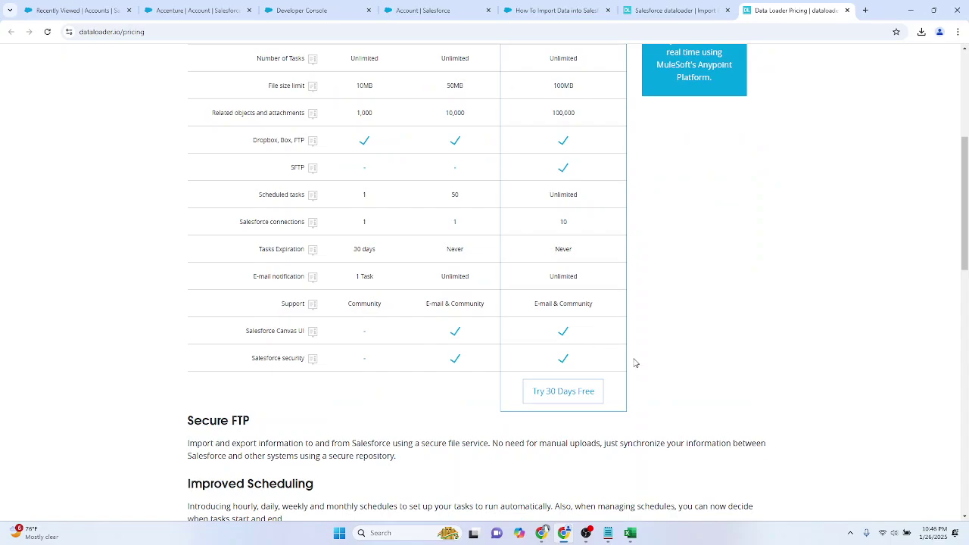
{"action": "scroll", "coordinate": [635, 362], "scroll_direction": "up", "scroll_amount": 5}
{"action": "scroll", "coordinate": [635, 364], "scroll_direction": "down", "scroll_amount": 8}
{"action": "scroll", "coordinate": [634, 362], "scroll_direction": "up", "scroll_amount": 8}
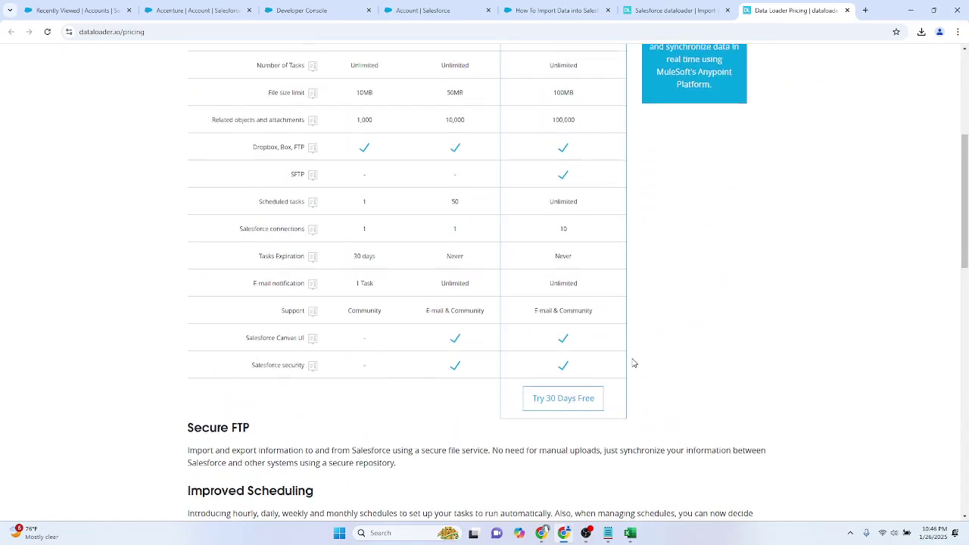
{"action": "left_click", "coordinate": [672, 10]}
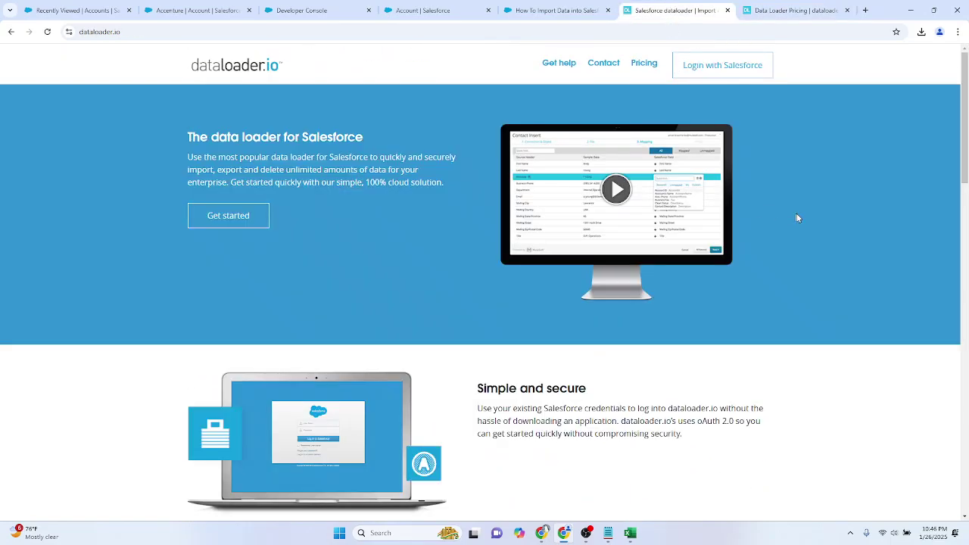
Step: Log in to dataloader.io with the Salesforce production account
{"action": "left_click", "coordinate": [717, 71]}
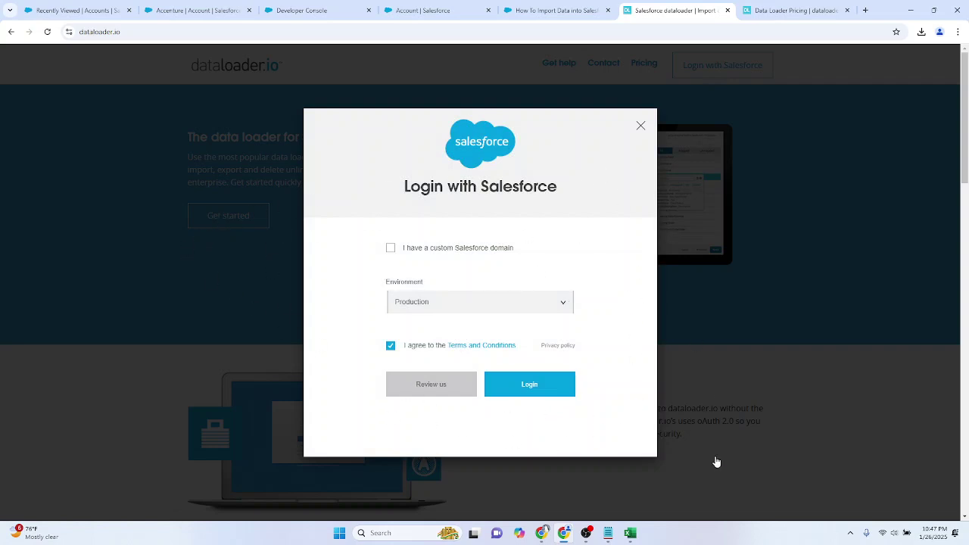
{"action": "left_click", "coordinate": [529, 385]}
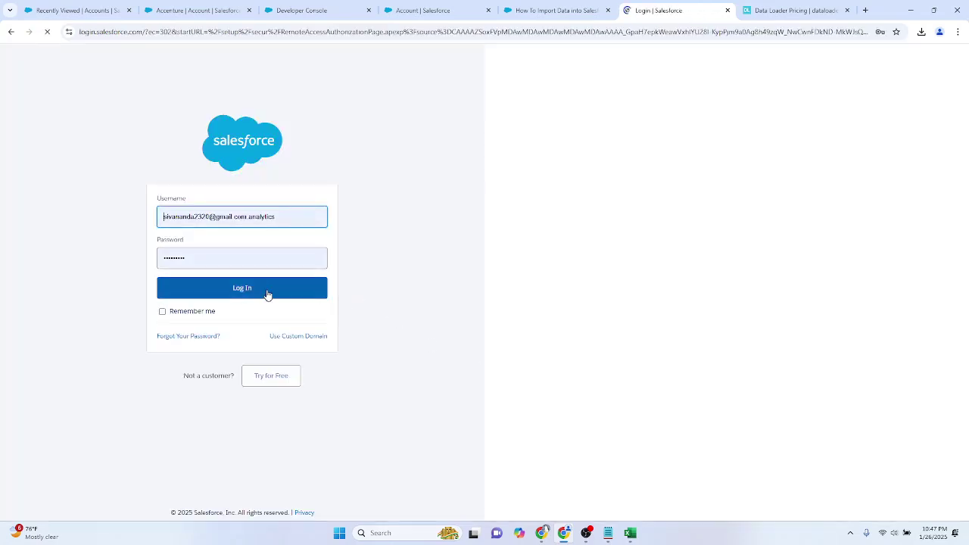
{"action": "left_click", "coordinate": [267, 295]}
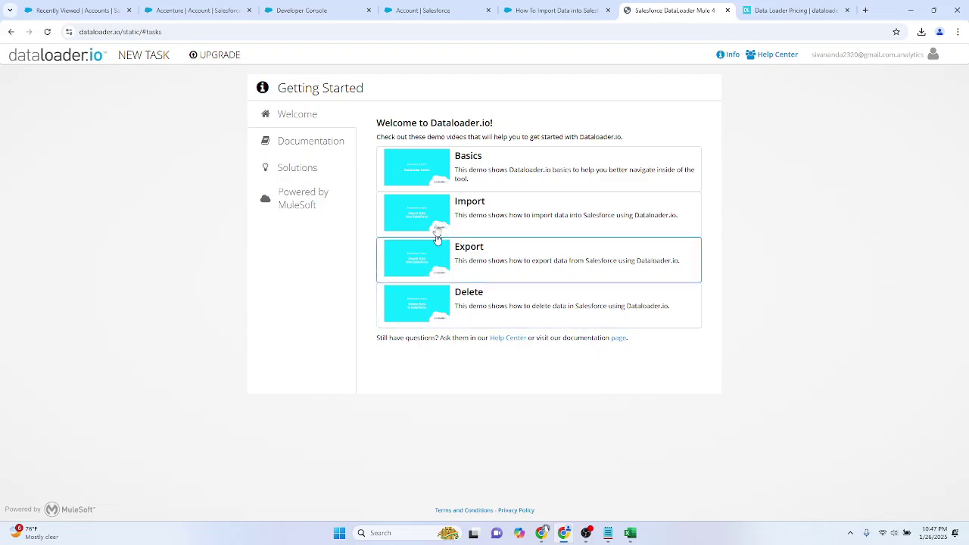
Step: Preview and close the Export demo video, then bring up the NEW TASK choices
{"action": "left_click", "coordinate": [491, 256]}
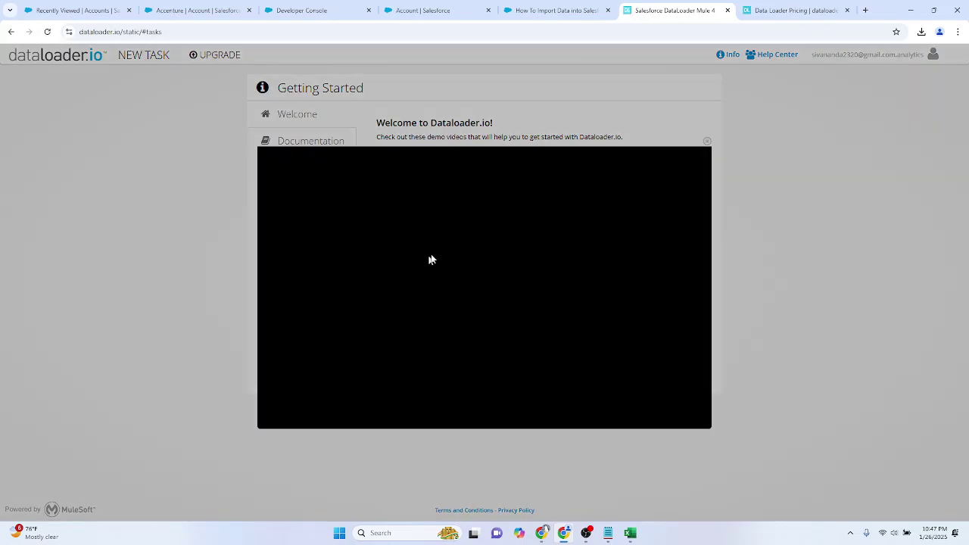
{"action": "left_click", "coordinate": [706, 141]}
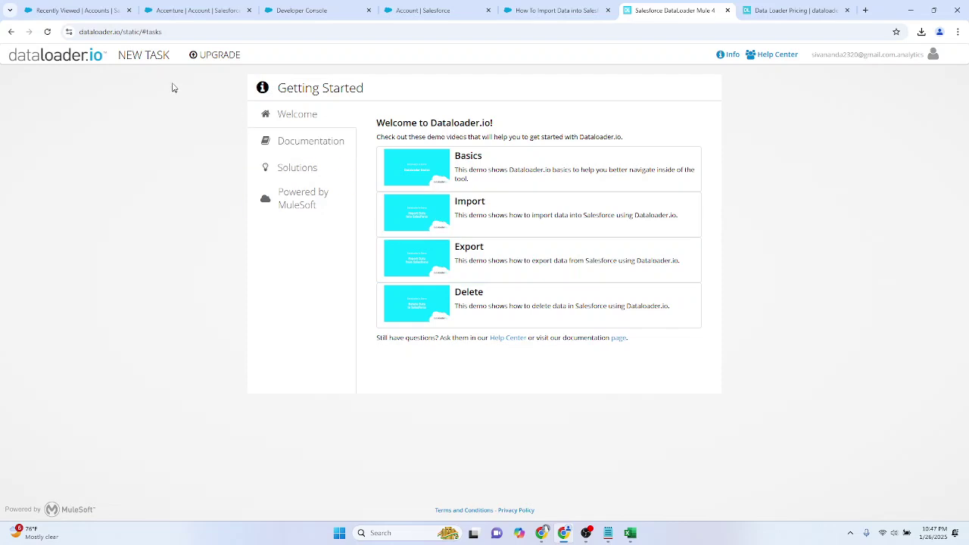
{"action": "left_click", "coordinate": [148, 59]}
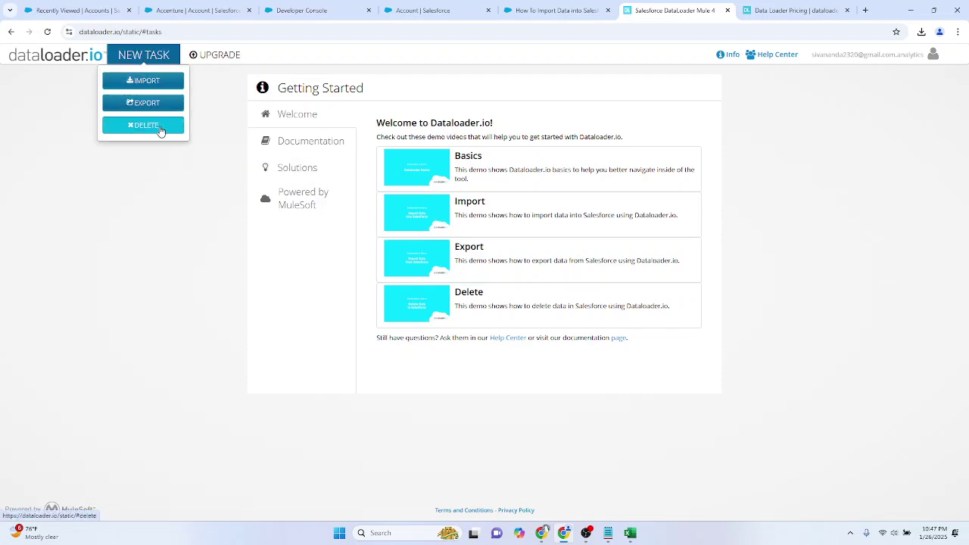
Step: Create an Import task for the Account object and pick Box as the file source
{"action": "left_click", "coordinate": [156, 85]}
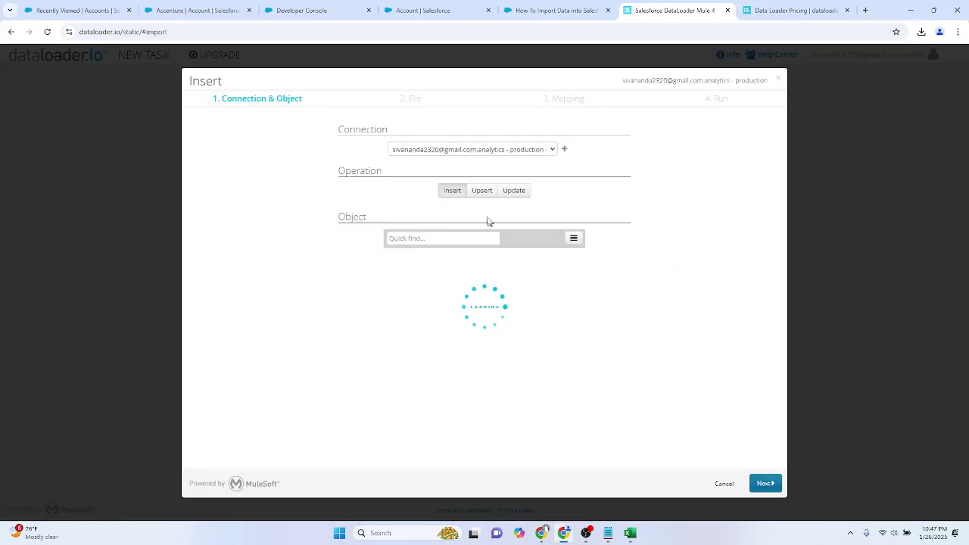
{"action": "left_click", "coordinate": [435, 237]}
{"action": "left_click", "coordinate": [422, 268]}
{"action": "left_click", "coordinate": [766, 483]}
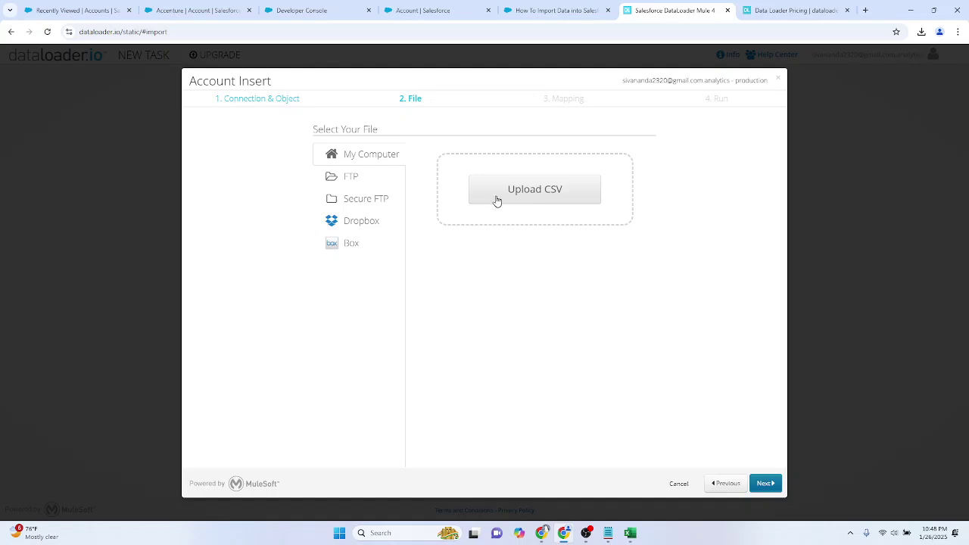
{"action": "left_click", "coordinate": [362, 250]}
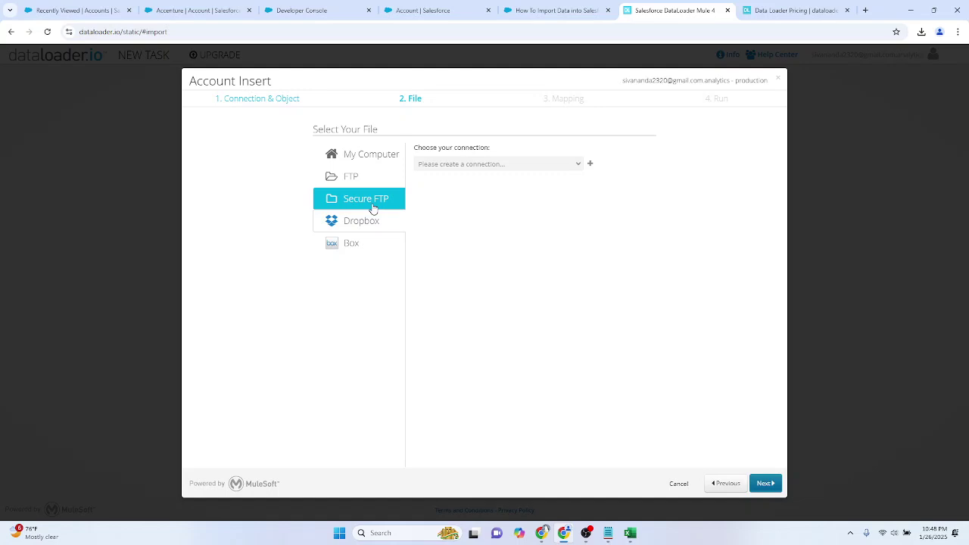
Step: Try the FTP and Secure FTP sources, cancelling the new FTP connection form each time
{"action": "left_click", "coordinate": [372, 204]}
{"action": "left_click", "coordinate": [367, 181]}
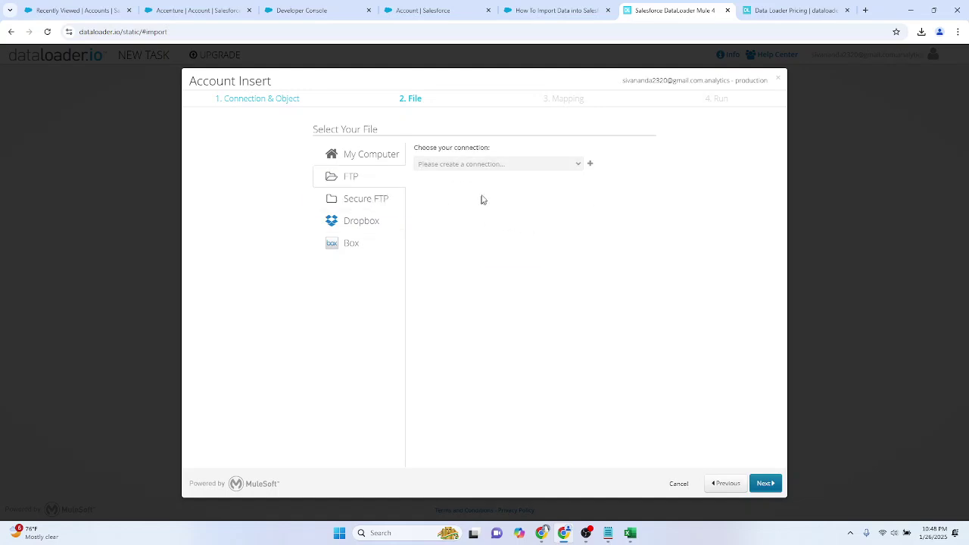
{"action": "left_click", "coordinate": [590, 168]}
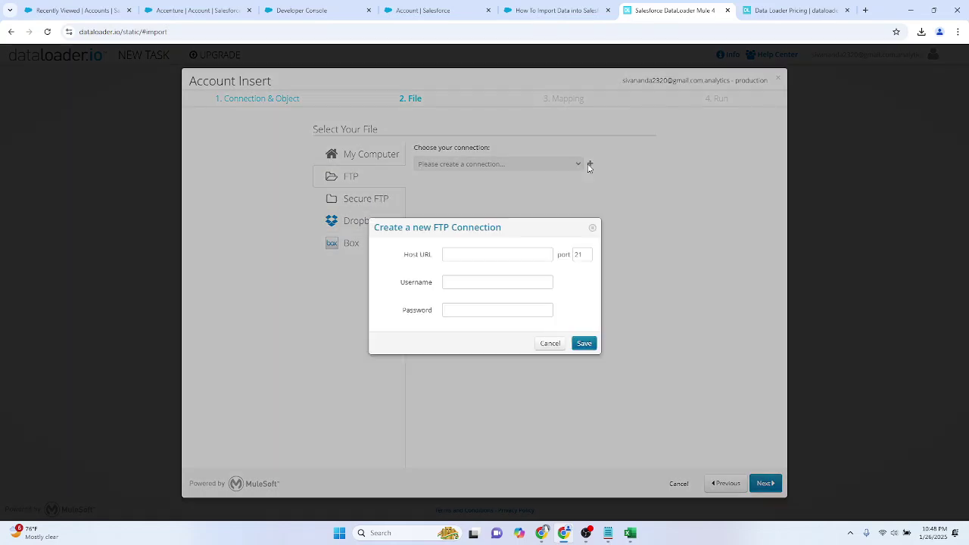
{"action": "left_click", "coordinate": [592, 229]}
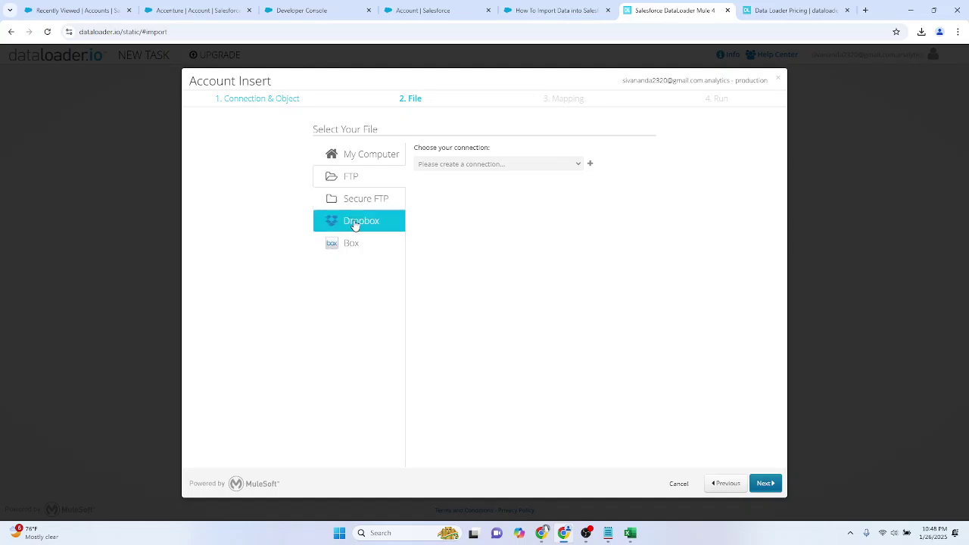
{"action": "left_click", "coordinate": [359, 200]}
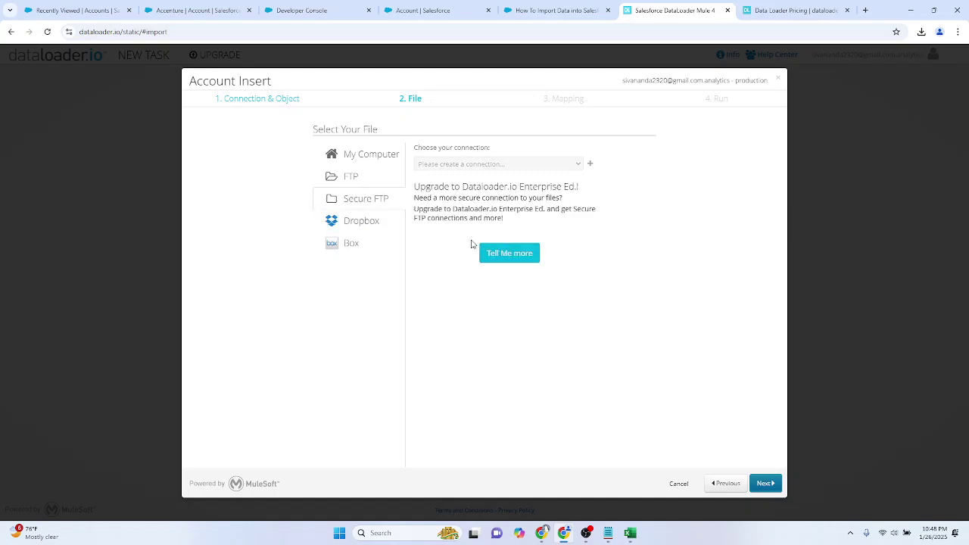
{"action": "left_click", "coordinate": [323, 180]}
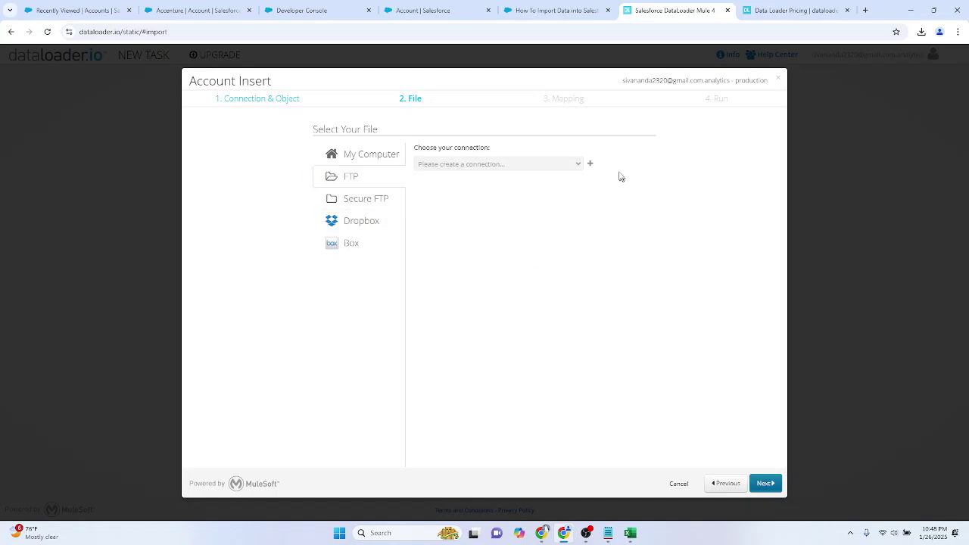
{"action": "left_click", "coordinate": [592, 164]}
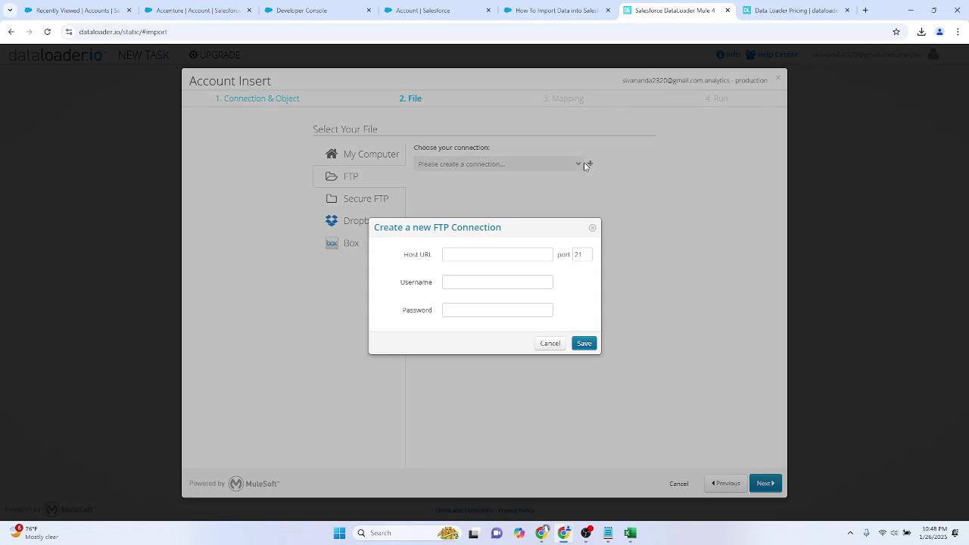
{"action": "left_click", "coordinate": [550, 342]}
Step: Try Dropbox, Box and My Computer uploads without choosing a file, then cancel the Account Insert task
{"action": "left_click", "coordinate": [321, 219]}
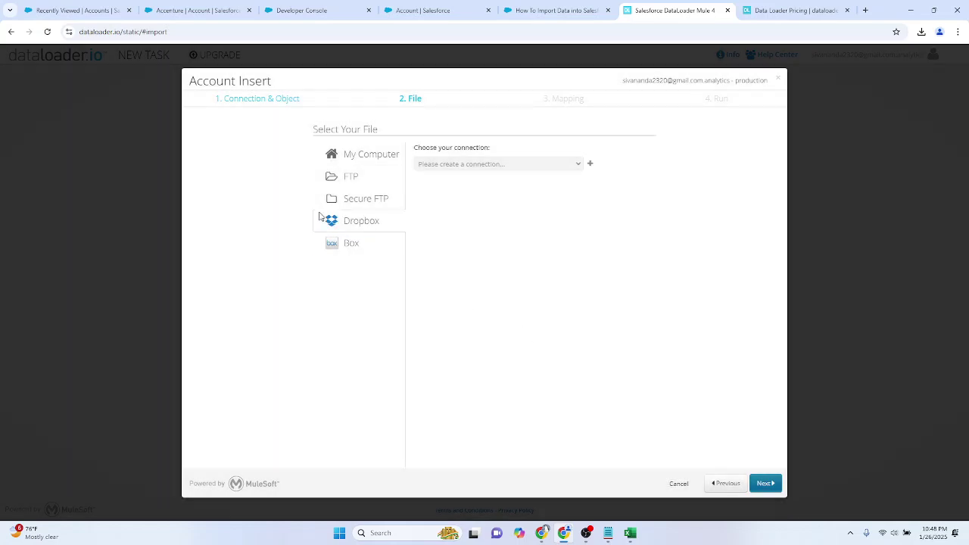
{"action": "left_click", "coordinate": [591, 165]}
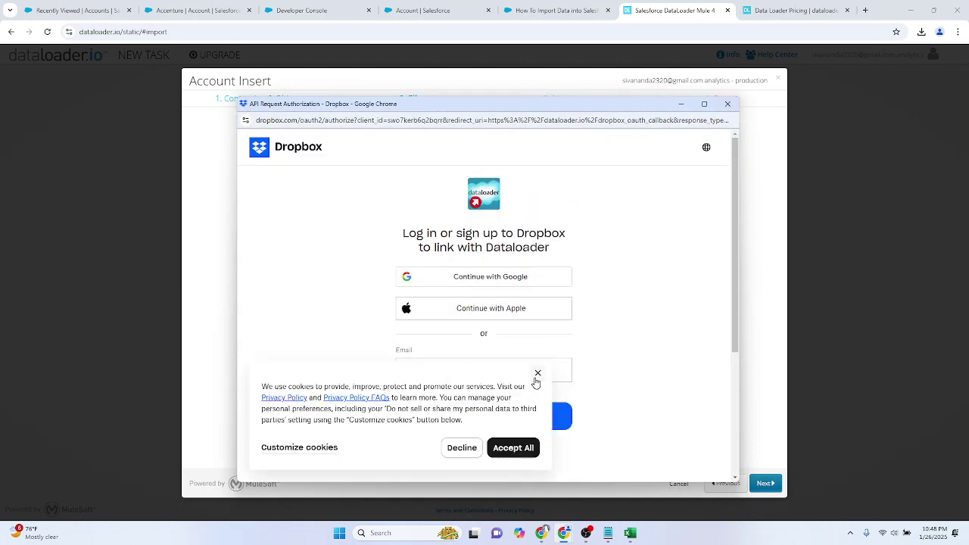
{"action": "left_click", "coordinate": [727, 104]}
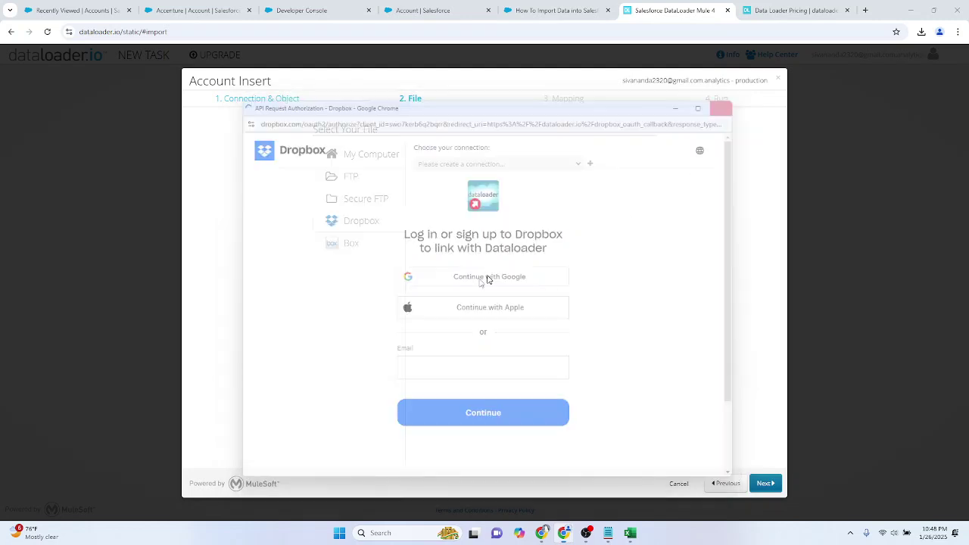
{"action": "left_click", "coordinate": [357, 243]}
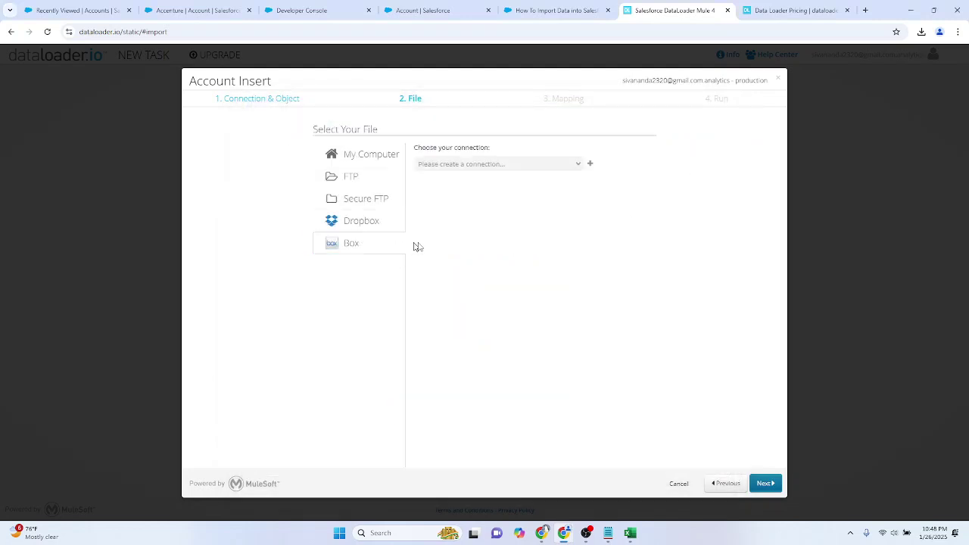
{"action": "left_click", "coordinate": [591, 166]}
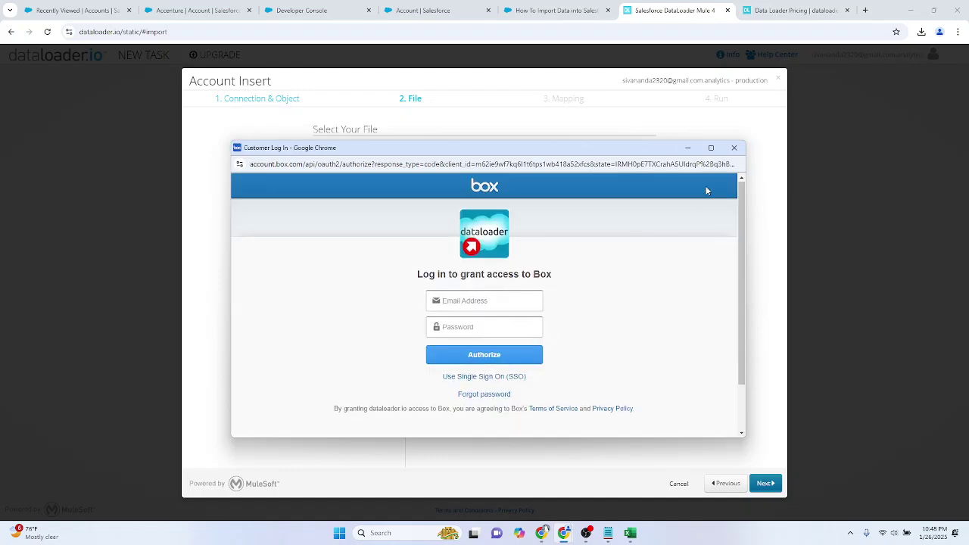
{"action": "left_click", "coordinate": [733, 147]}
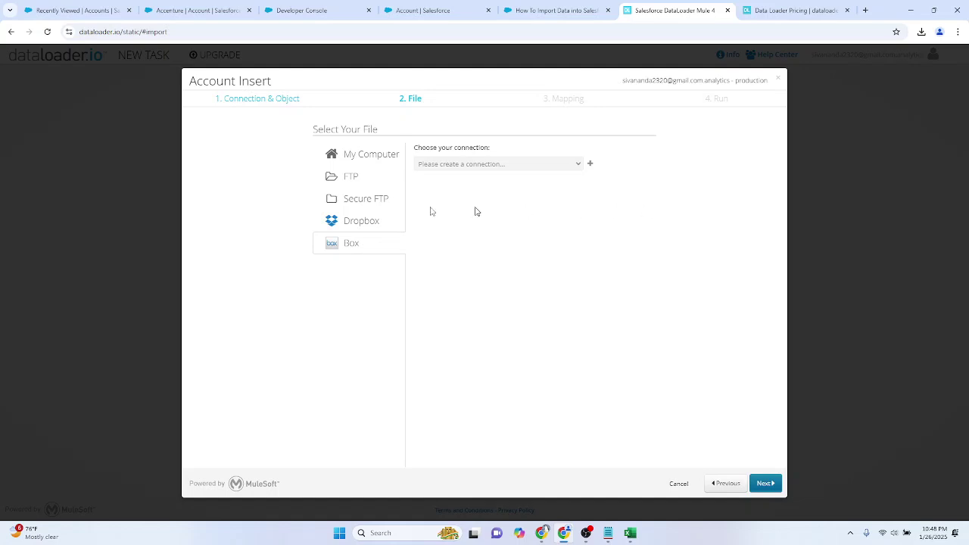
{"action": "left_click", "coordinate": [350, 165]}
{"action": "left_click", "coordinate": [522, 188]}
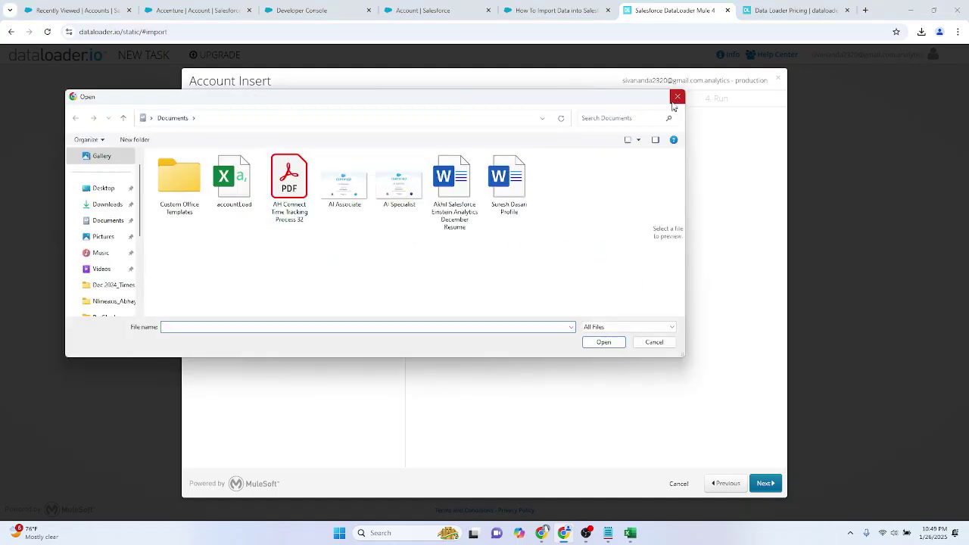
{"action": "left_click", "coordinate": [678, 96]}
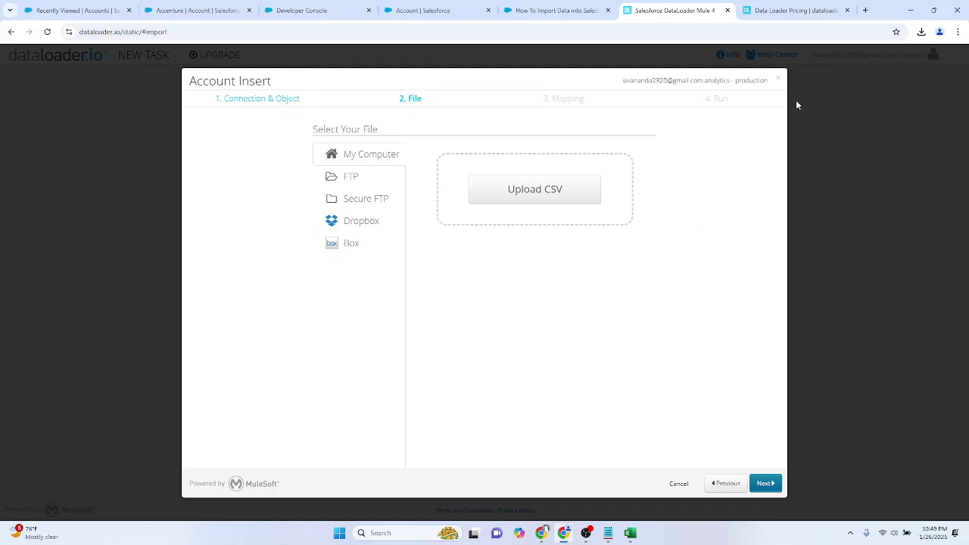
{"action": "left_click", "coordinate": [781, 81]}
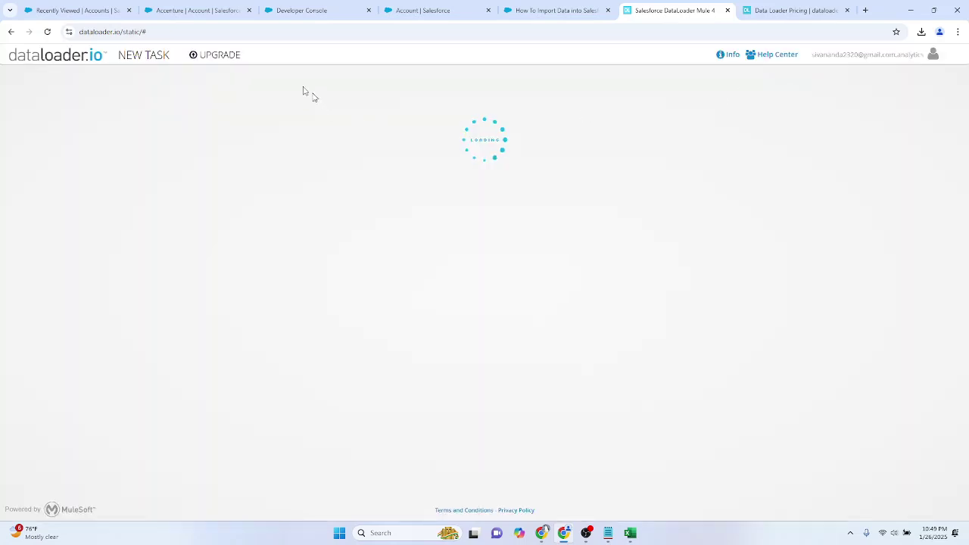
Step: Start an Export task for the Opportunity object on the existing Salesforce connection and continue to Fields
{"action": "left_click", "coordinate": [167, 65]}
{"action": "left_click", "coordinate": [165, 104]}
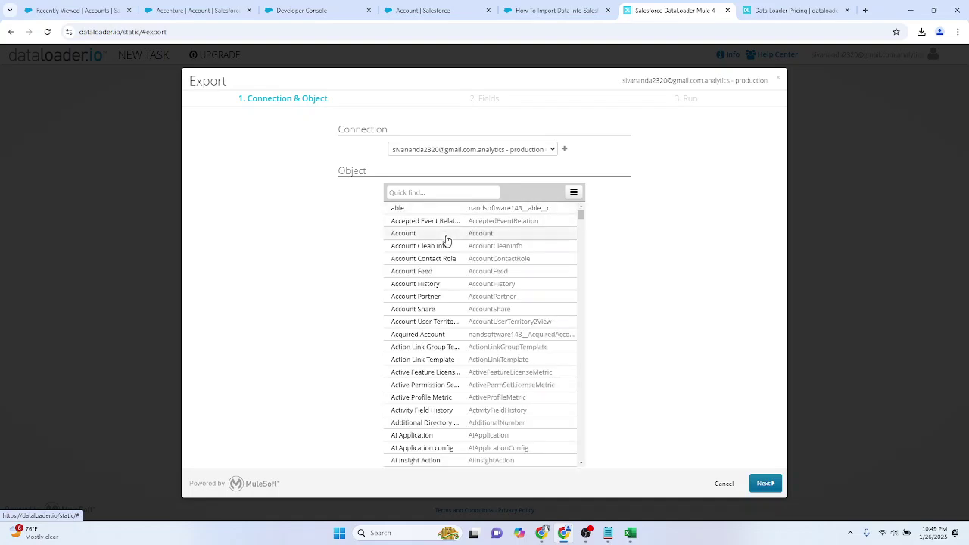
{"action": "left_click", "coordinate": [446, 236]}
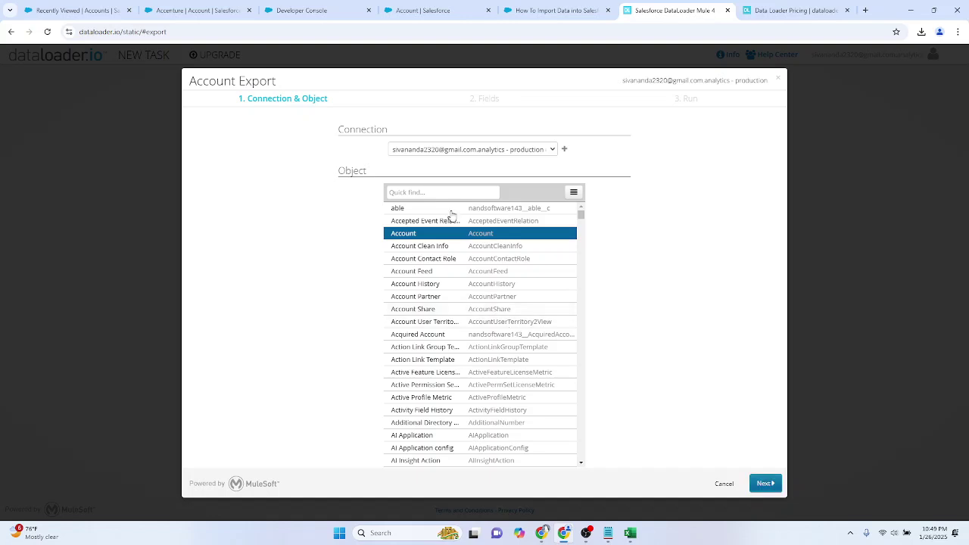
{"action": "type", "text": "oppor"}
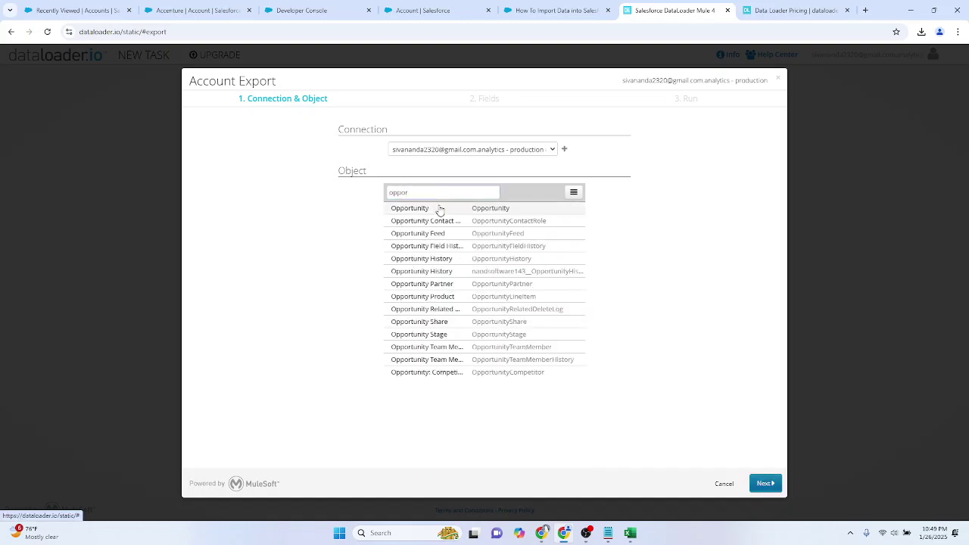
{"action": "left_click", "coordinate": [439, 209]}
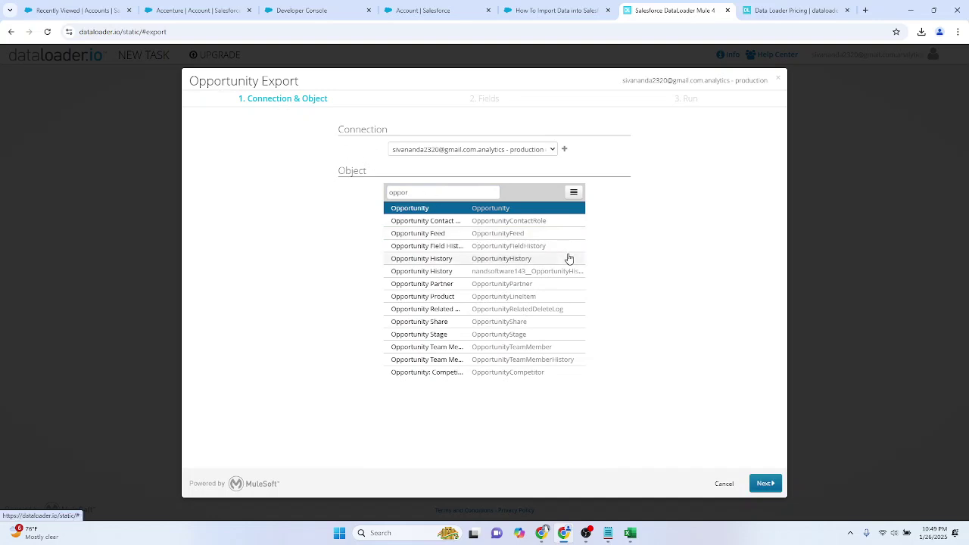
{"action": "left_click", "coordinate": [446, 151]}
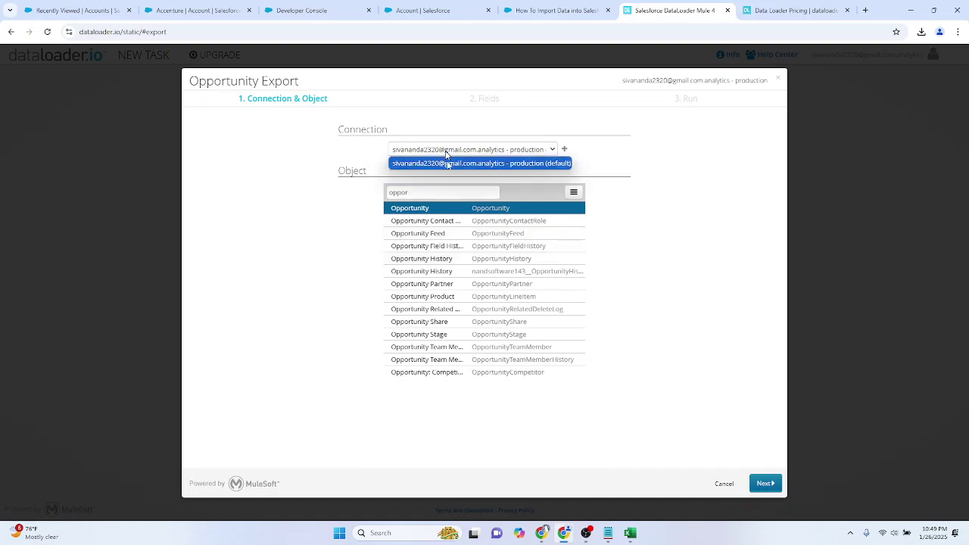
{"action": "left_click", "coordinate": [625, 163]}
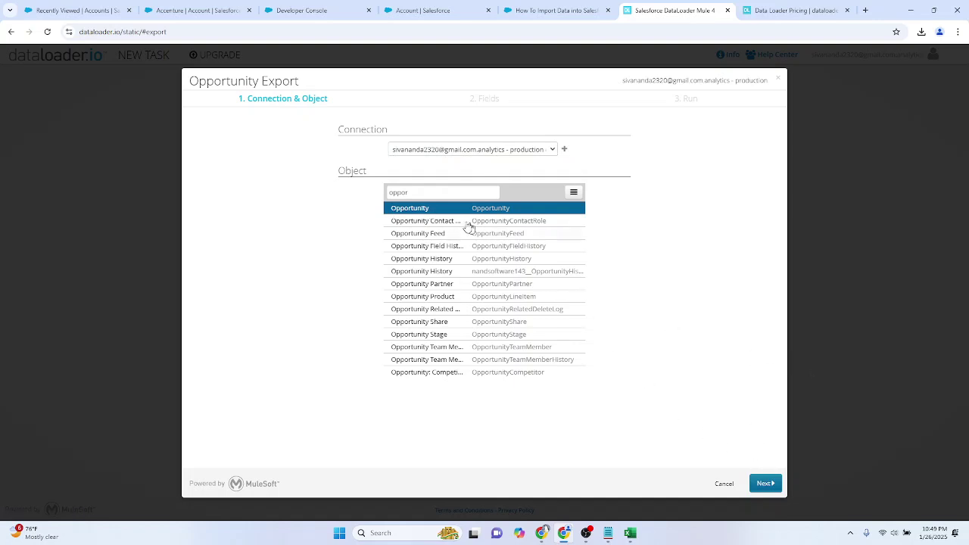
{"action": "left_click", "coordinate": [766, 488]}
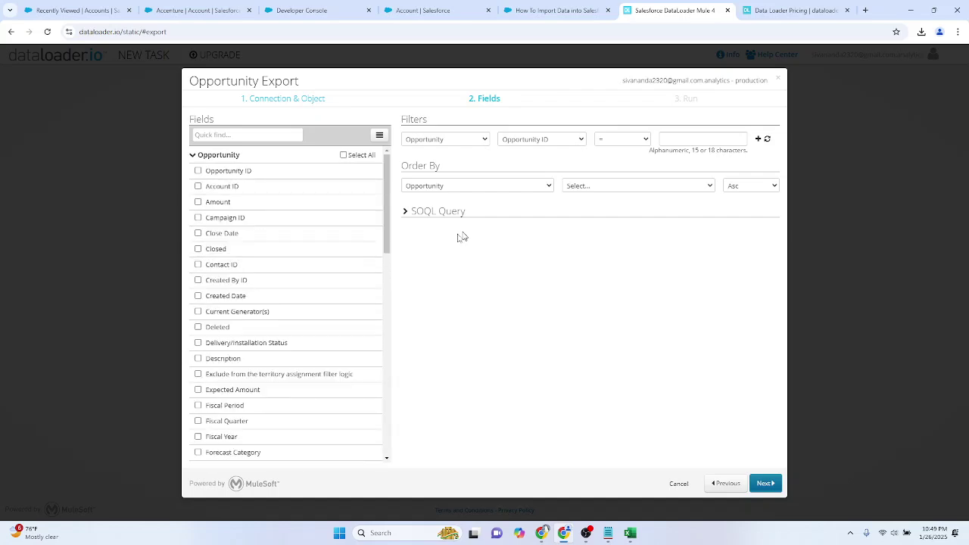
Step: Tick every Opportunity field, including Account ID, for export
{"action": "left_click", "coordinate": [198, 187]}
{"action": "scroll", "coordinate": [199, 190], "scroll_direction": "down", "scroll_amount": 15}
{"action": "scroll", "coordinate": [199, 191], "scroll_direction": "up", "scroll_amount": 5}
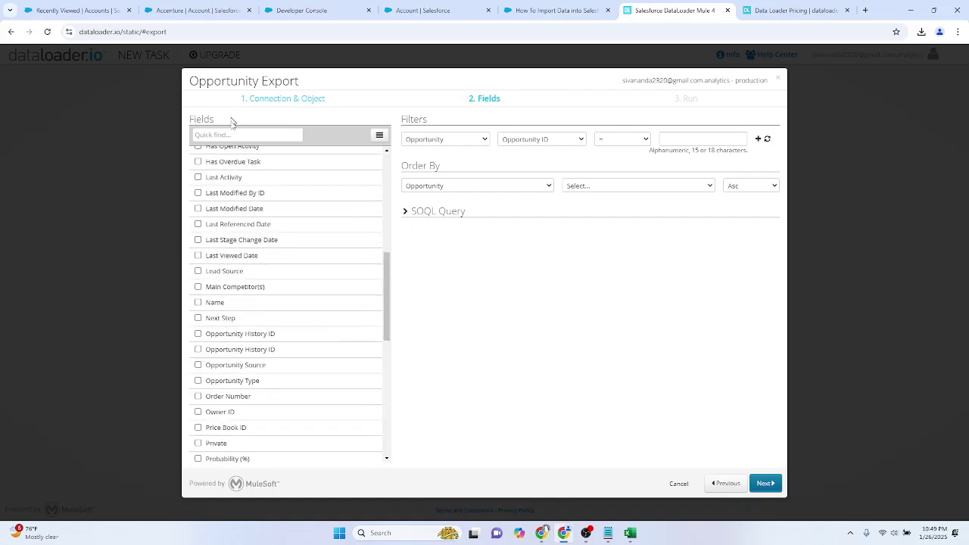
{"action": "scroll", "coordinate": [216, 191], "scroll_direction": "up", "scroll_amount": 5}
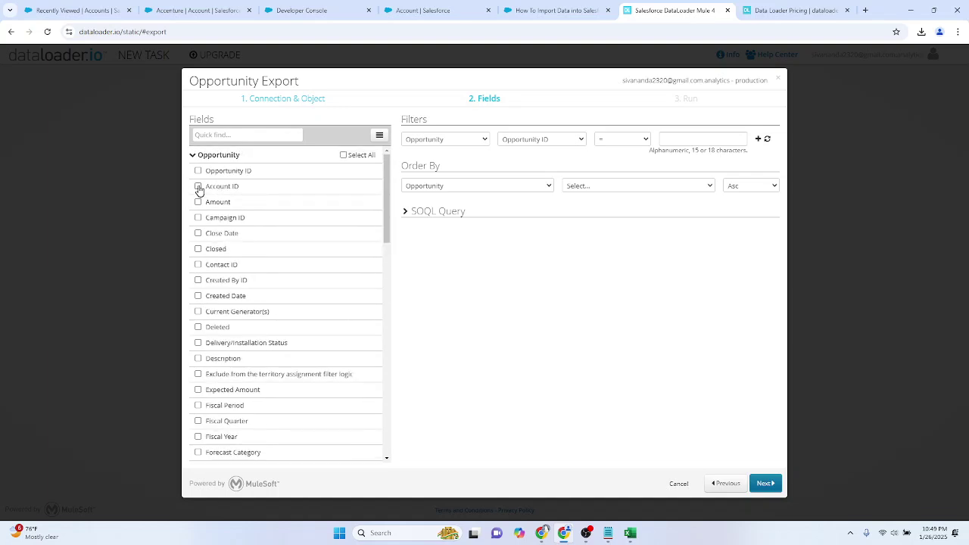
{"action": "left_click", "coordinate": [344, 156]}
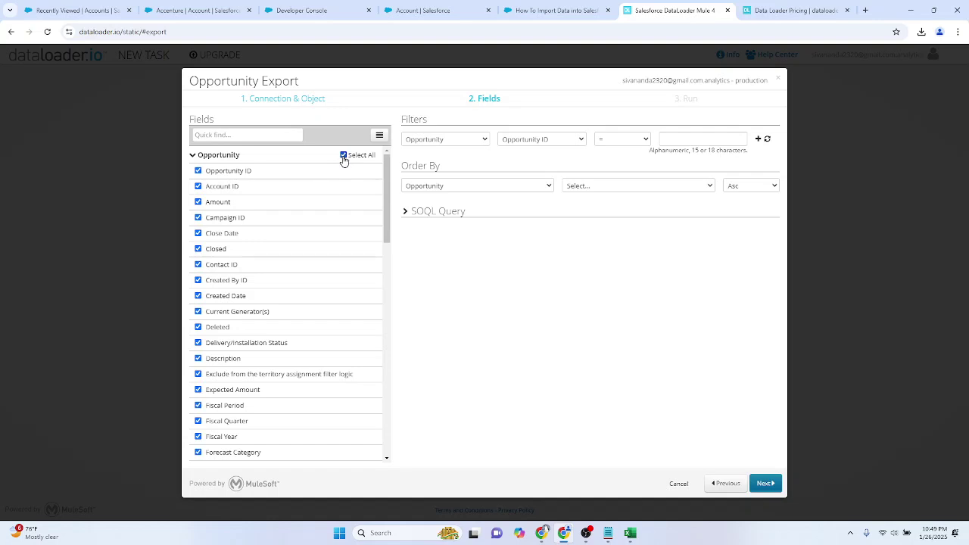
Step: Inspect the generated SOQL query FROM Opportunity, then collapse the query preview
{"action": "left_click", "coordinate": [405, 214]}
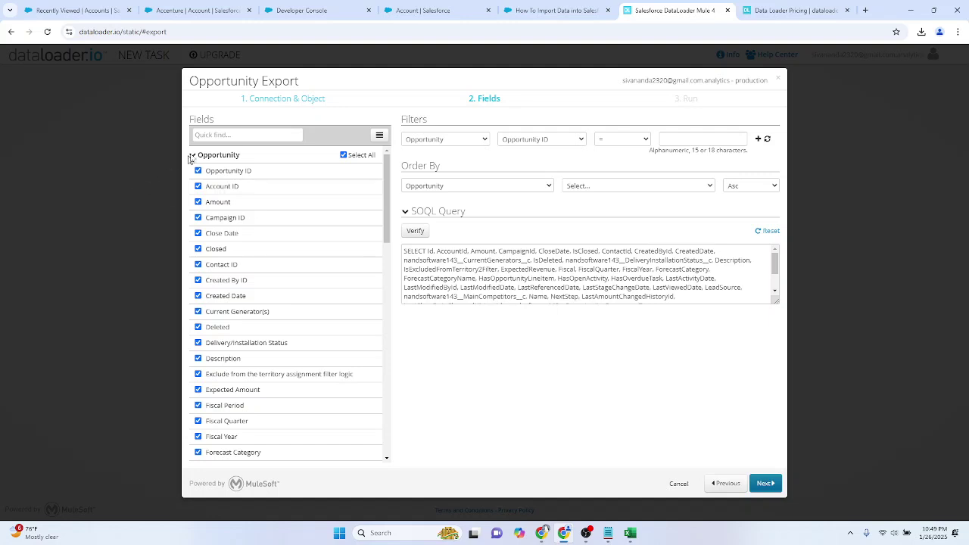
{"action": "left_click_drag", "start_coordinate": [403, 251], "coordinate": [567, 289]}
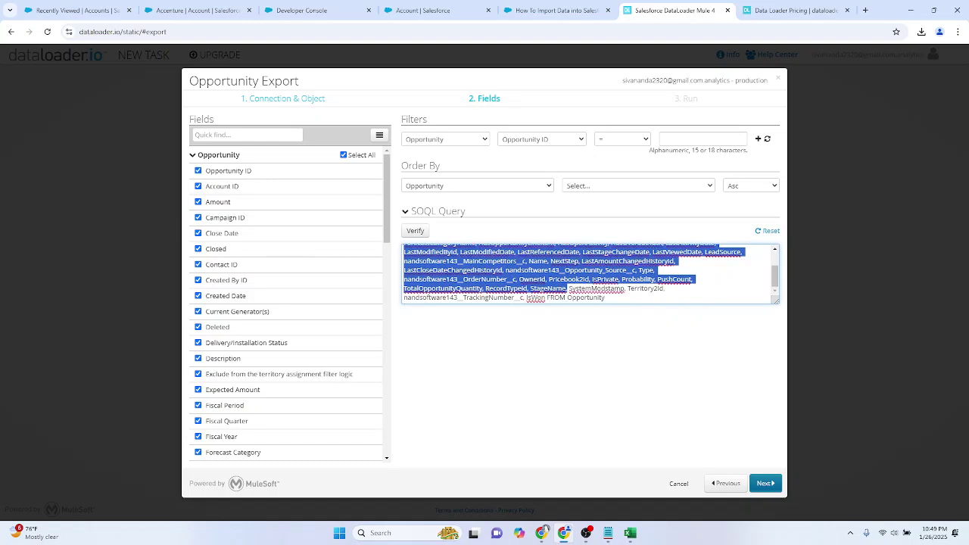
{"action": "double_click", "coordinate": [573, 298]}
{"action": "left_click", "coordinate": [644, 369]}
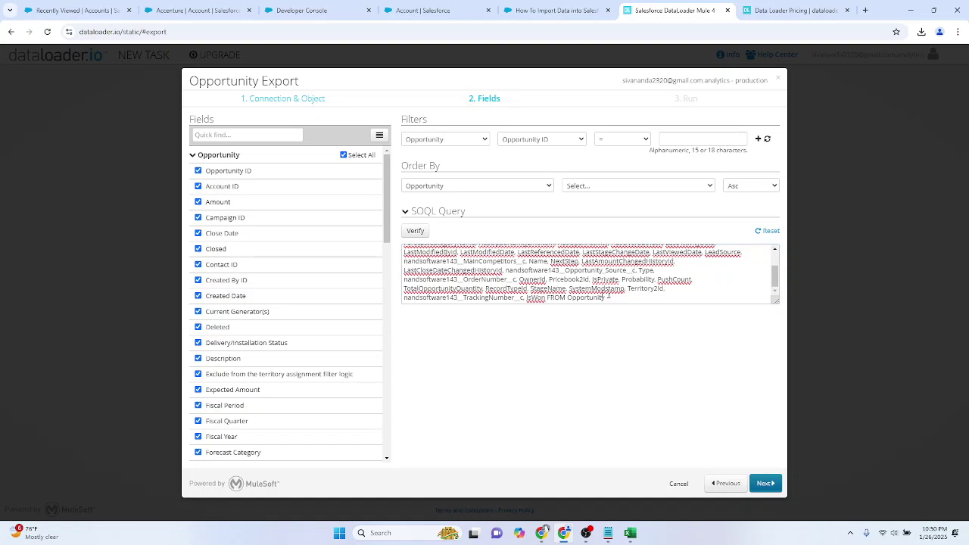
{"action": "left_click", "coordinate": [406, 213]}
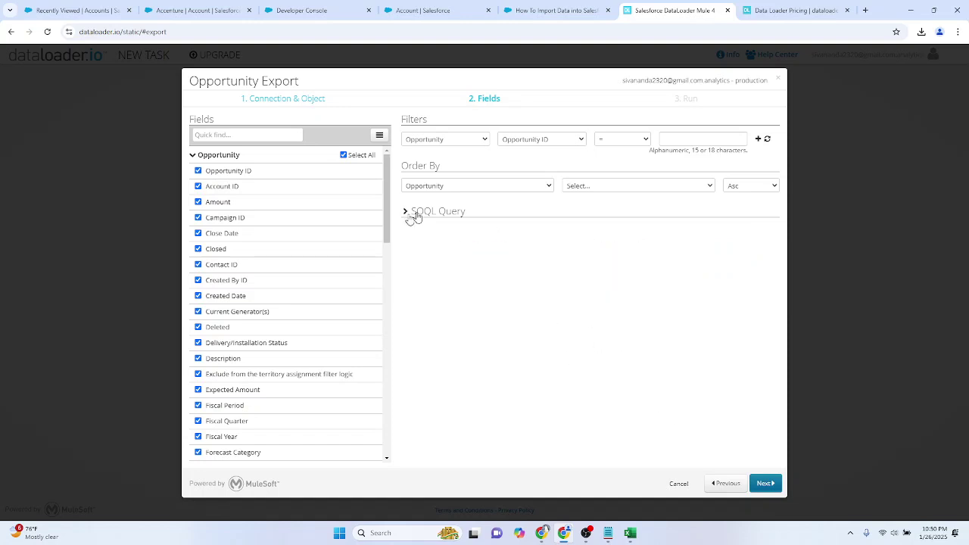
{"action": "left_click", "coordinate": [424, 141]}
{"action": "left_click", "coordinate": [534, 138]}
Step: Add a filter where Stage equals Closed Won
{"action": "key", "text": "s"}
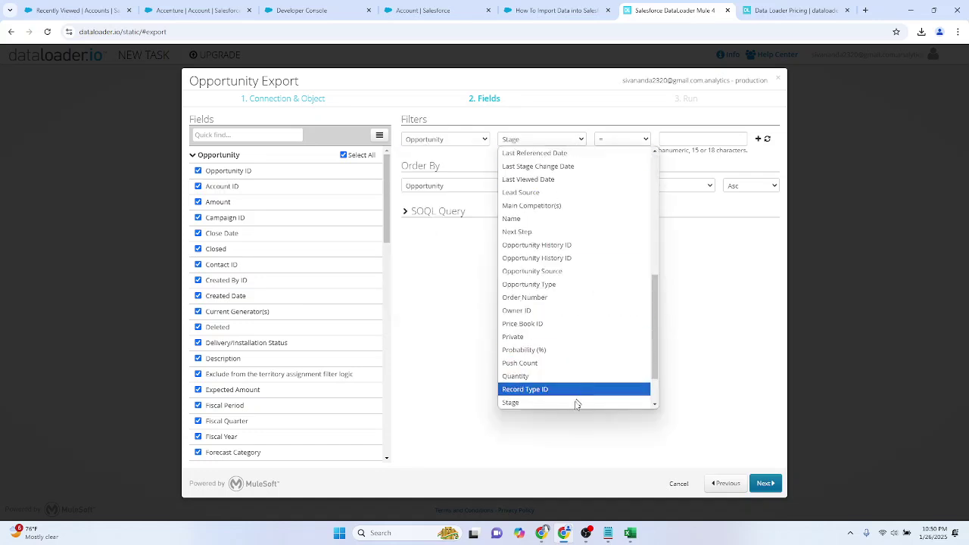
{"action": "left_click", "coordinate": [573, 401]}
{"action": "left_click", "coordinate": [679, 141]}
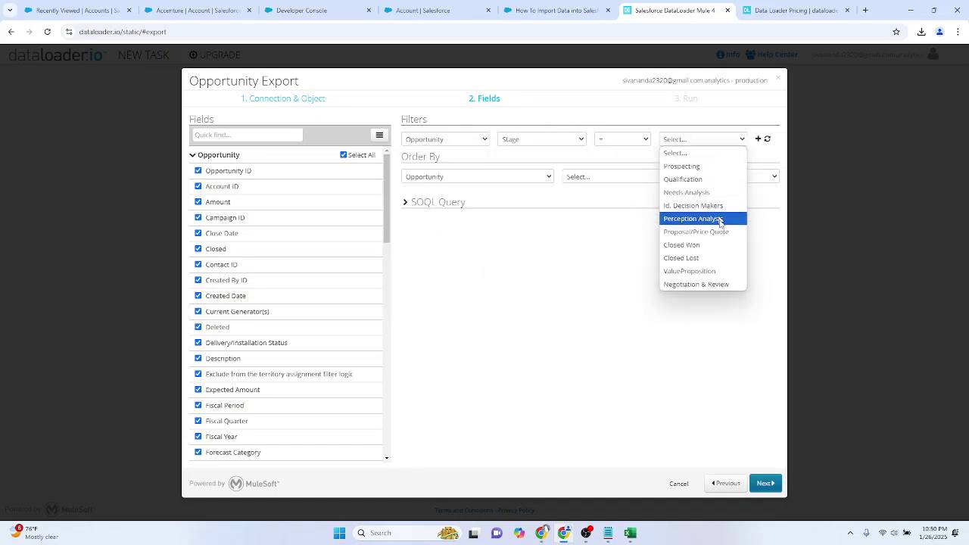
{"action": "left_click", "coordinate": [685, 244]}
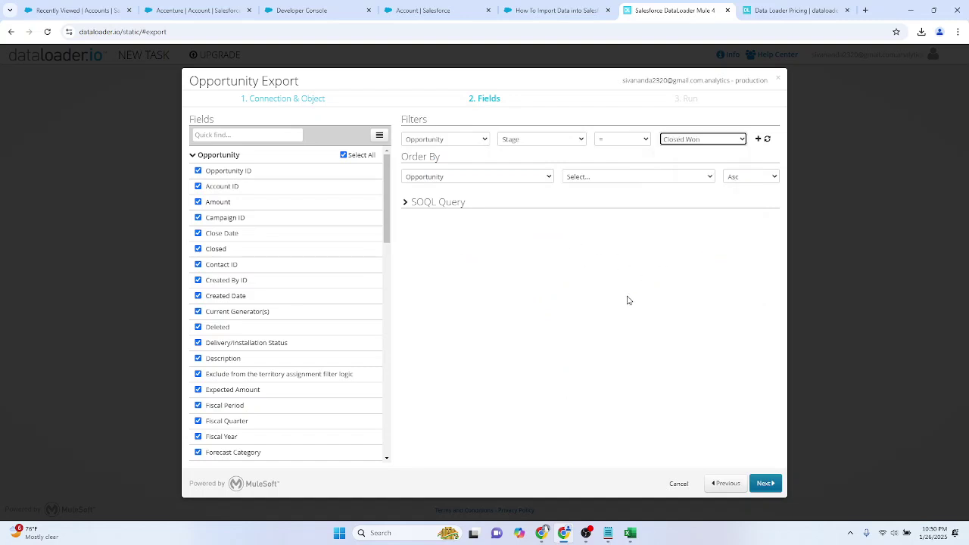
{"action": "left_click", "coordinate": [499, 177]}
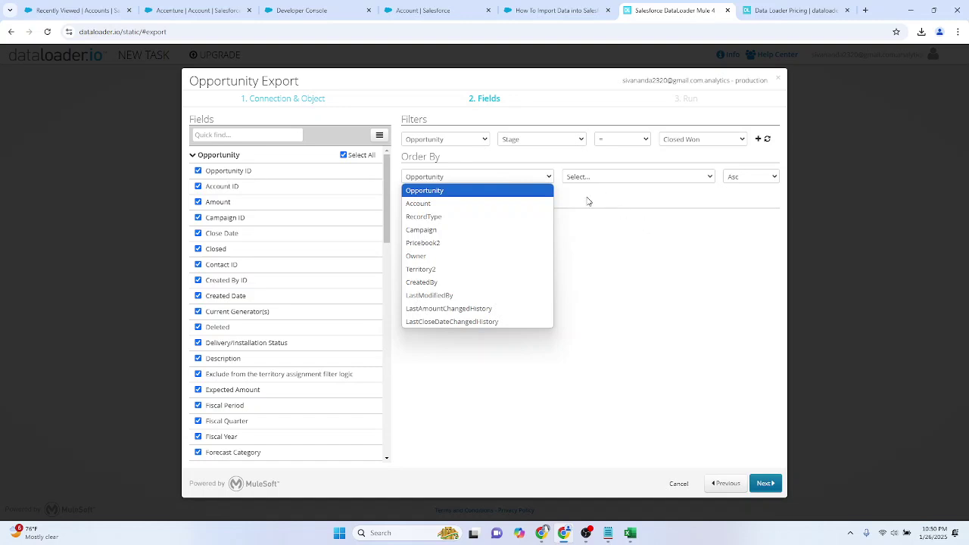
{"action": "left_click", "coordinate": [627, 253]}
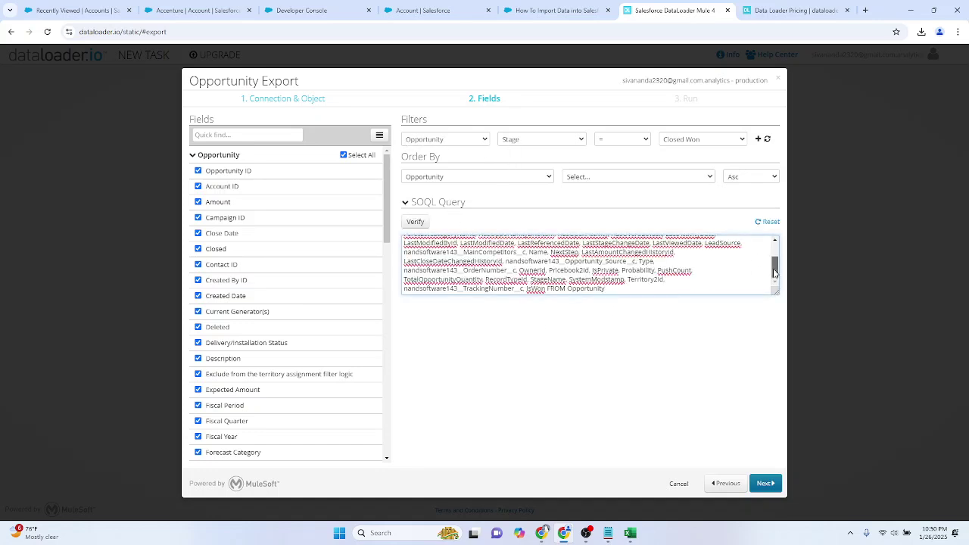
{"action": "left_click", "coordinate": [757, 140]}
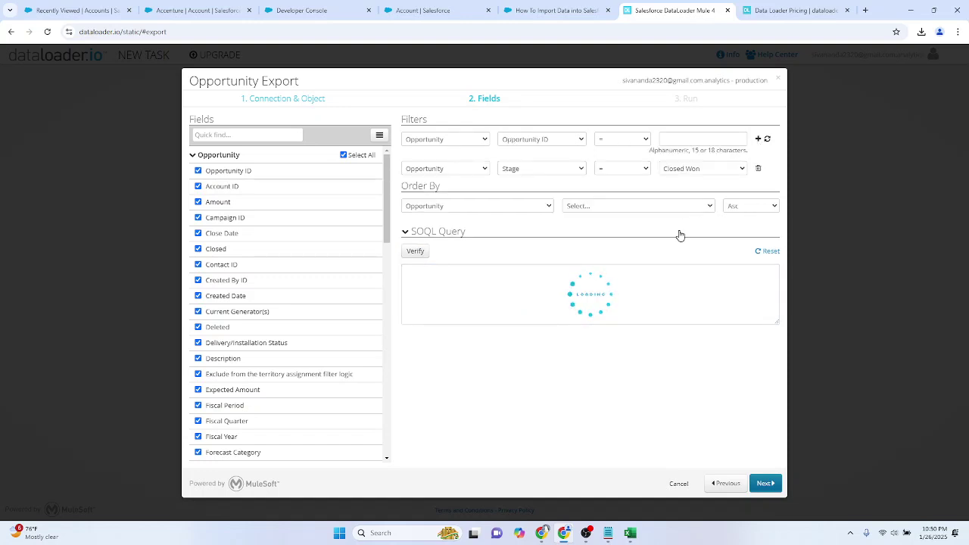
Step: Check that the SOQL query now ends WHERE StageName = 'Closed Won'
{"action": "scroll", "coordinate": [619, 294], "scroll_direction": "down", "scroll_amount": 2}
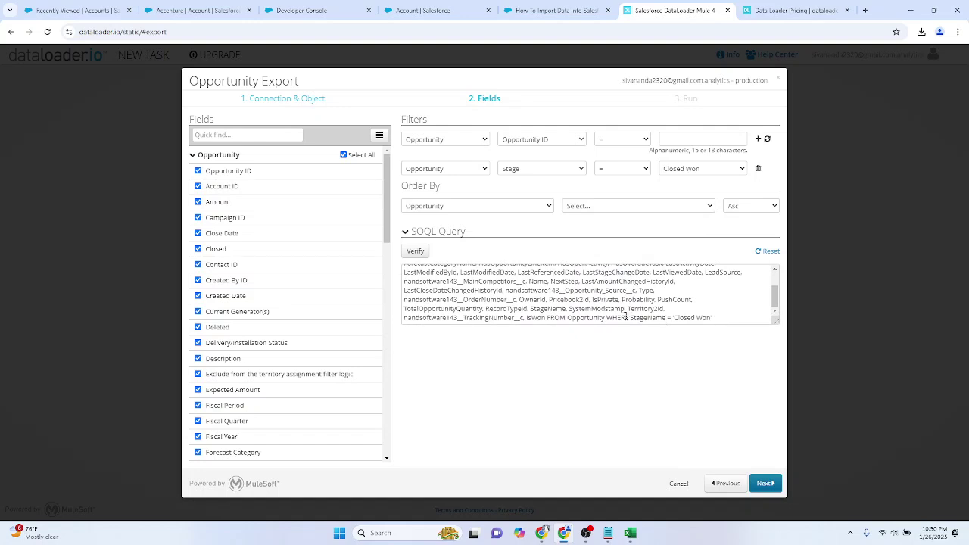
{"action": "left_click_drag", "start_coordinate": [631, 318], "coordinate": [648, 129]}
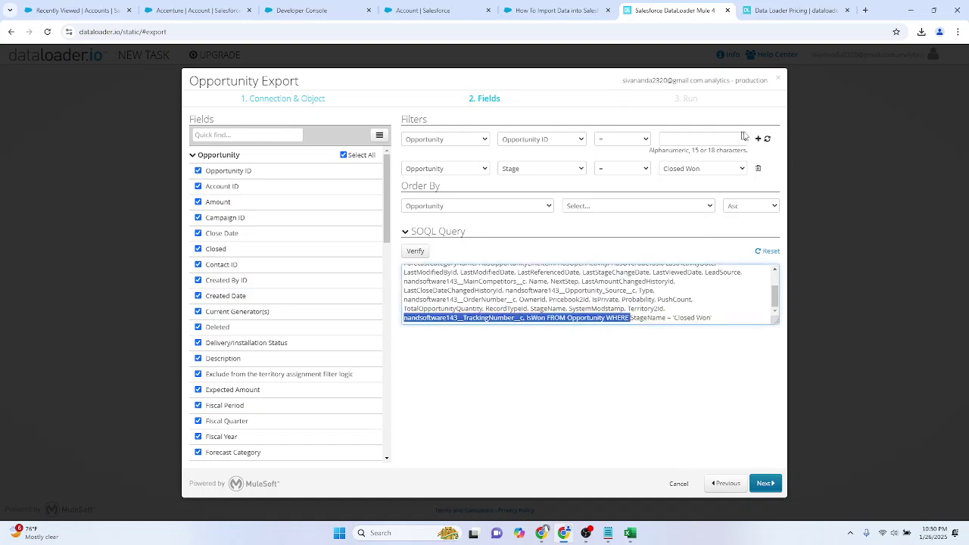
{"action": "left_click", "coordinate": [654, 318]}
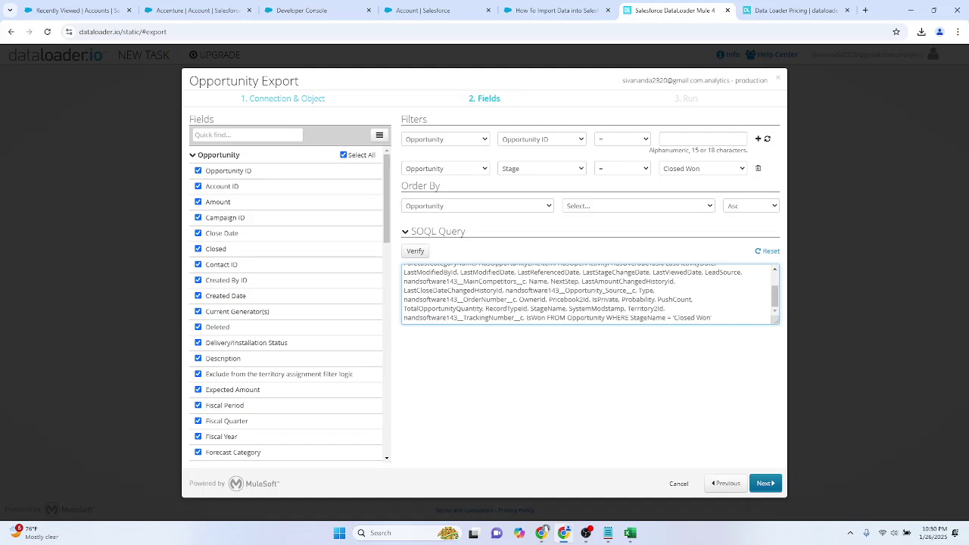
{"action": "left_click_drag", "start_coordinate": [630, 318], "coordinate": [716, 318]}
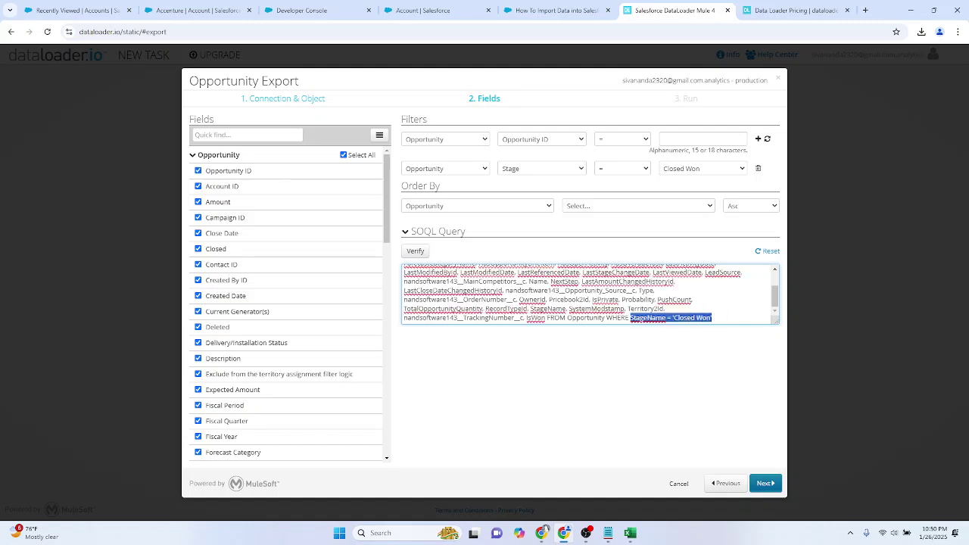
{"action": "left_click", "coordinate": [723, 317]}
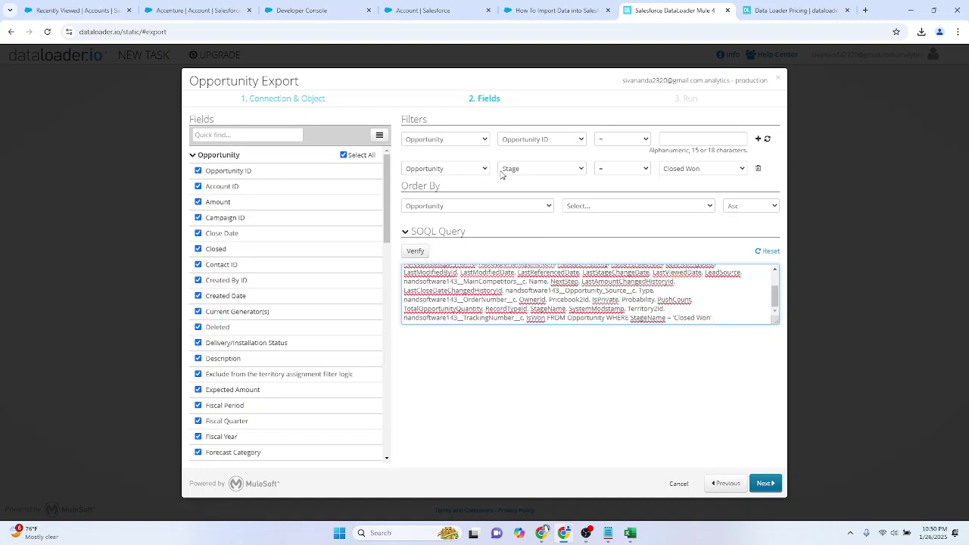
Step: Order the export by the CreatedBy Email field, ascending
{"action": "left_click", "coordinate": [447, 207]}
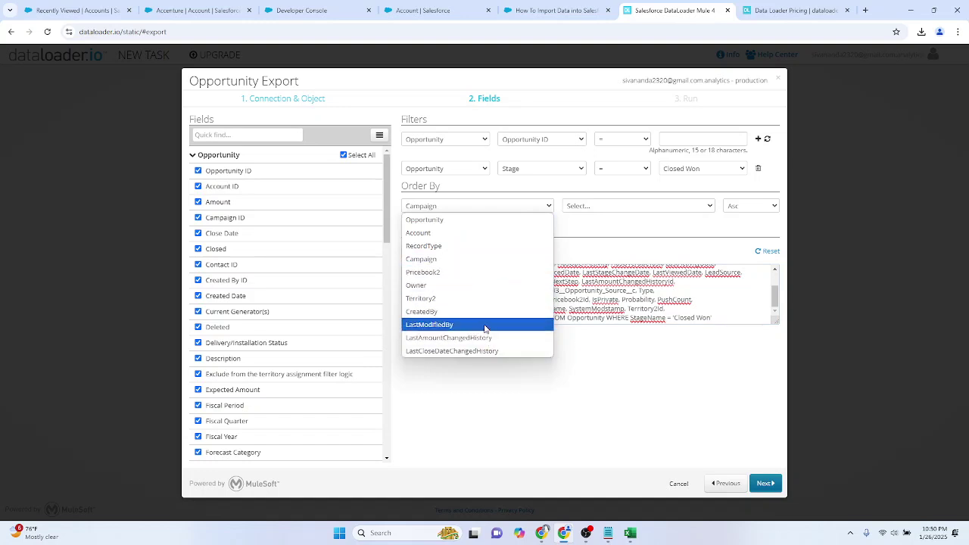
{"action": "left_click", "coordinate": [482, 312]}
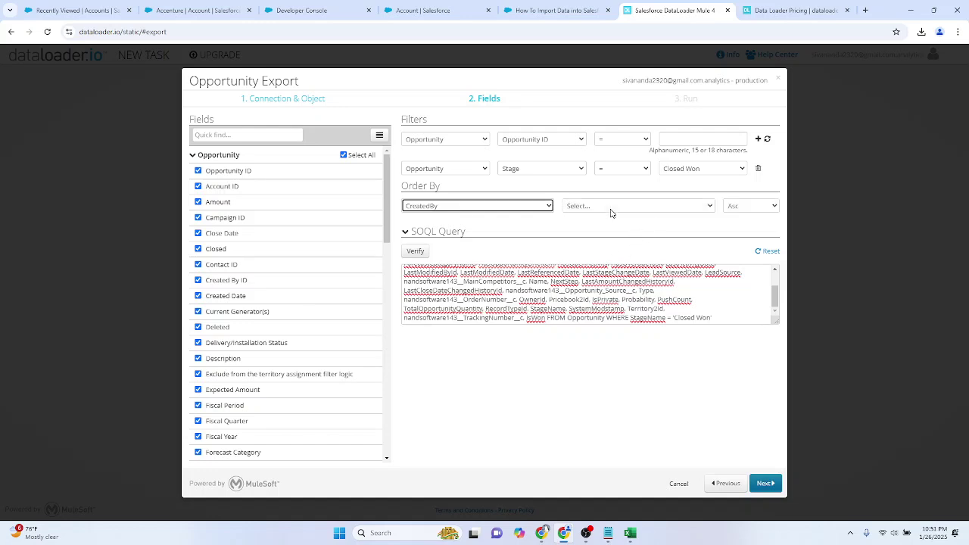
{"action": "left_click", "coordinate": [610, 212]}
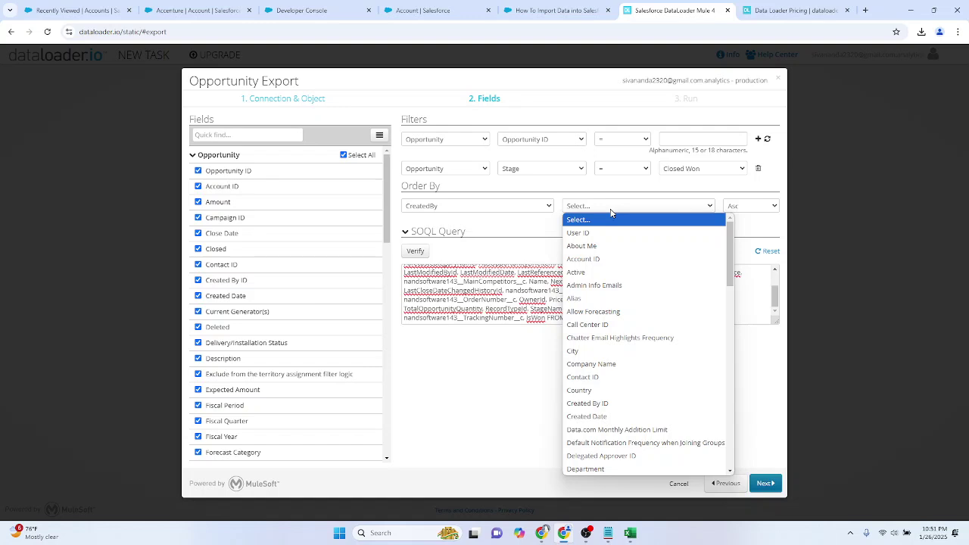
{"action": "key", "text": "o"}
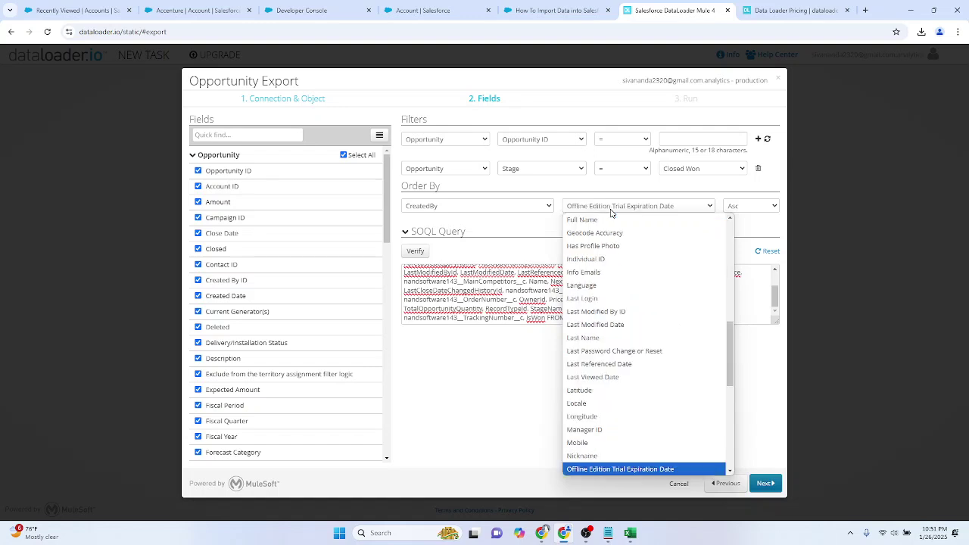
{"action": "key", "text": "e"}
{"action": "key", "text": "Return"}
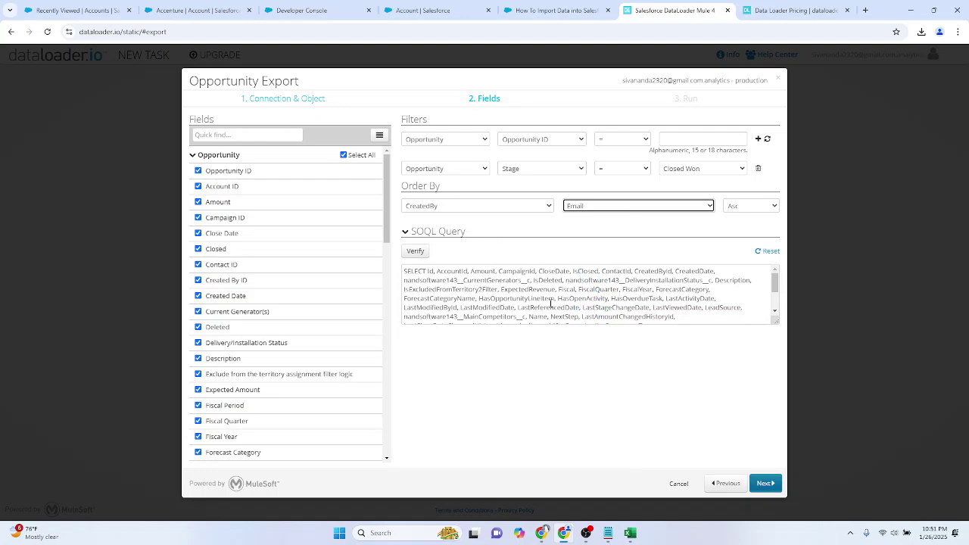
Step: Confirm the query ends with ORDER BY CreatedBy.Email ASC and move to the Run summary
{"action": "scroll", "coordinate": [552, 299], "scroll_direction": "down", "scroll_amount": 2}
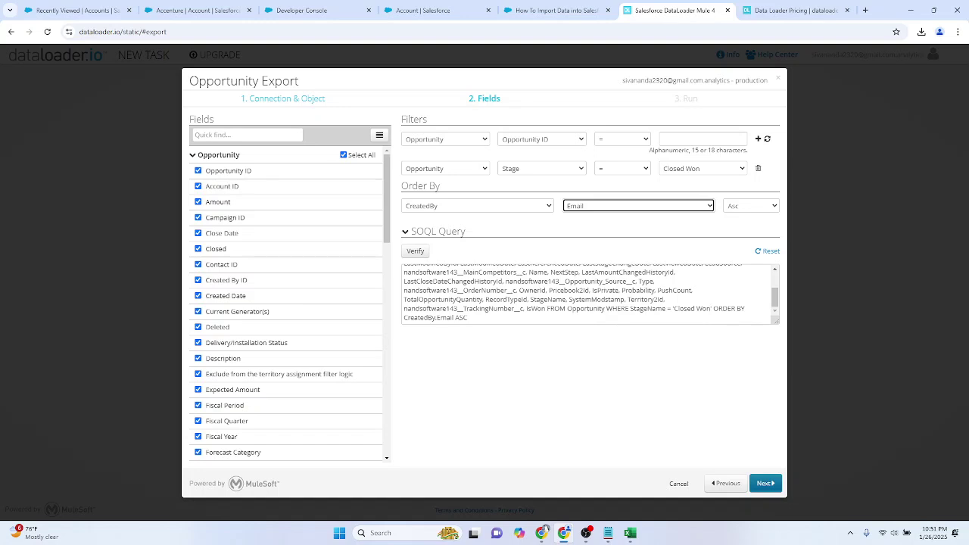
{"action": "left_click_drag", "start_coordinate": [437, 317], "coordinate": [455, 317]}
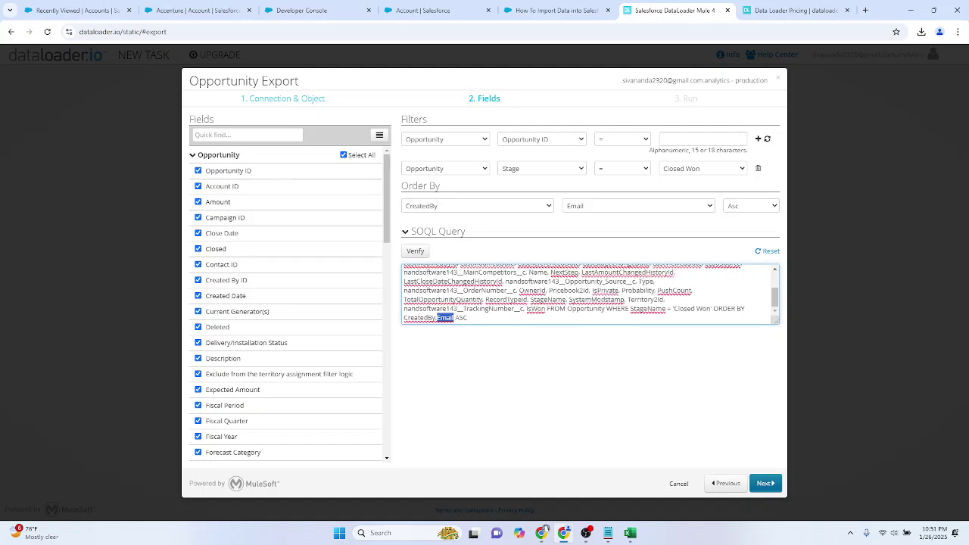
{"action": "left_click", "coordinate": [451, 319]}
{"action": "left_click_drag", "start_coordinate": [455, 318], "coordinate": [487, 320]}
{"action": "scroll", "coordinate": [589, 295], "scroll_direction": "up", "scroll_amount": 3}
{"action": "scroll", "coordinate": [589, 295], "scroll_direction": "down", "scroll_amount": 3}
{"action": "scroll", "coordinate": [590, 294], "scroll_direction": "up", "scroll_amount": 3}
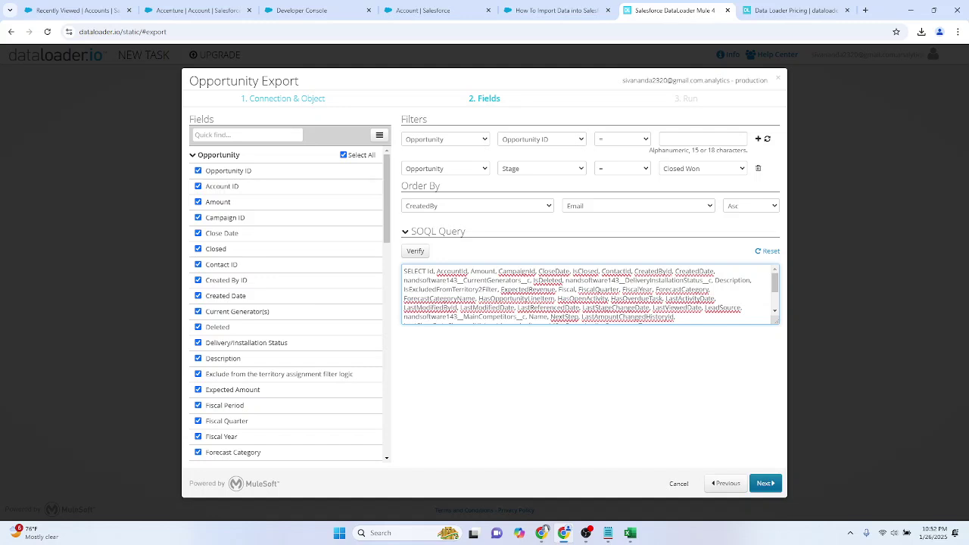
{"action": "left_click", "coordinate": [765, 483]}
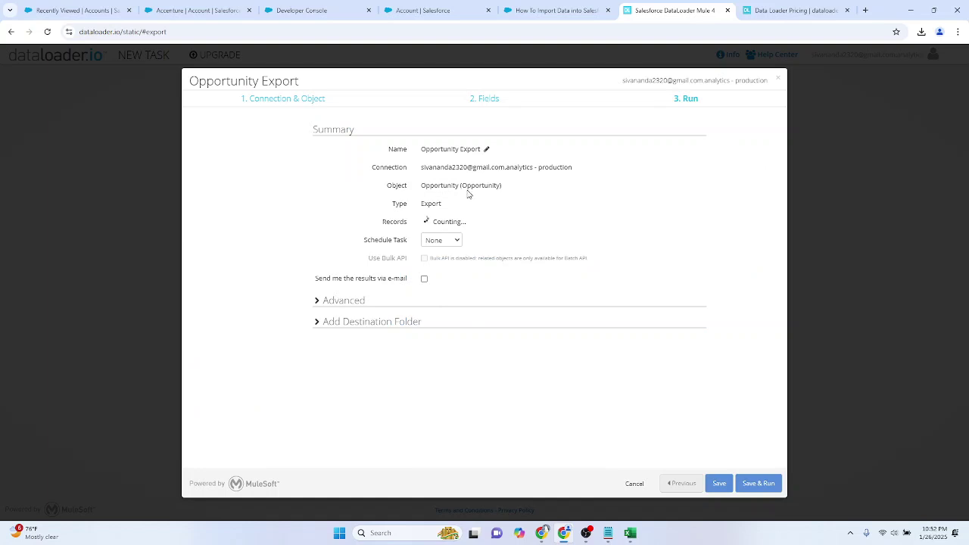
Step: Review the 393-record summary and expand the Advanced and destination folder options
{"action": "double_click", "coordinate": [425, 221]}
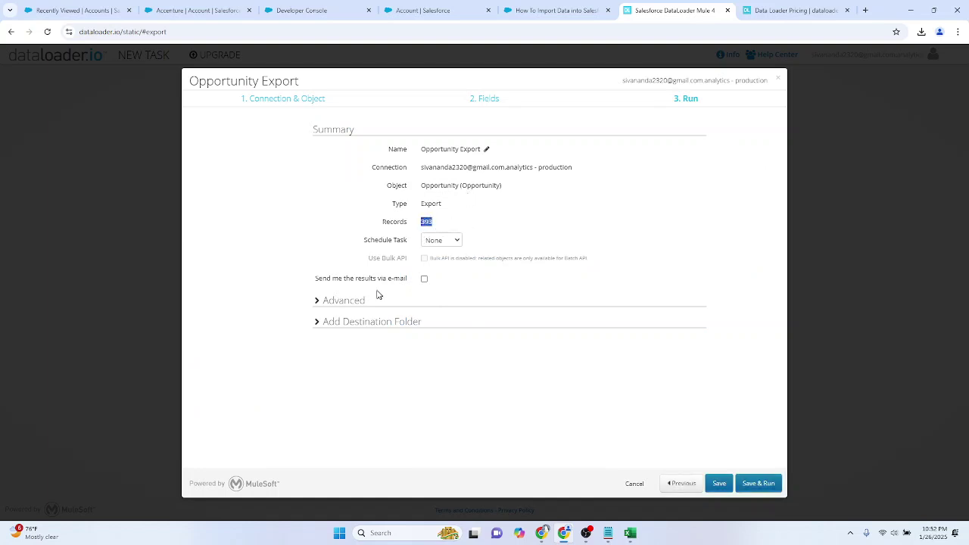
{"action": "left_click", "coordinate": [347, 301]}
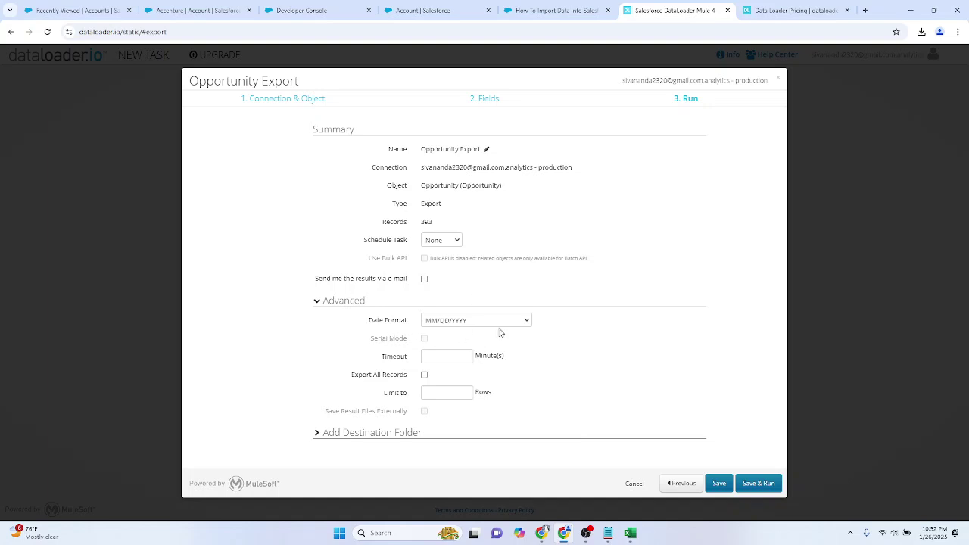
{"action": "left_click", "coordinate": [372, 436]}
{"action": "left_click", "coordinate": [411, 308]}
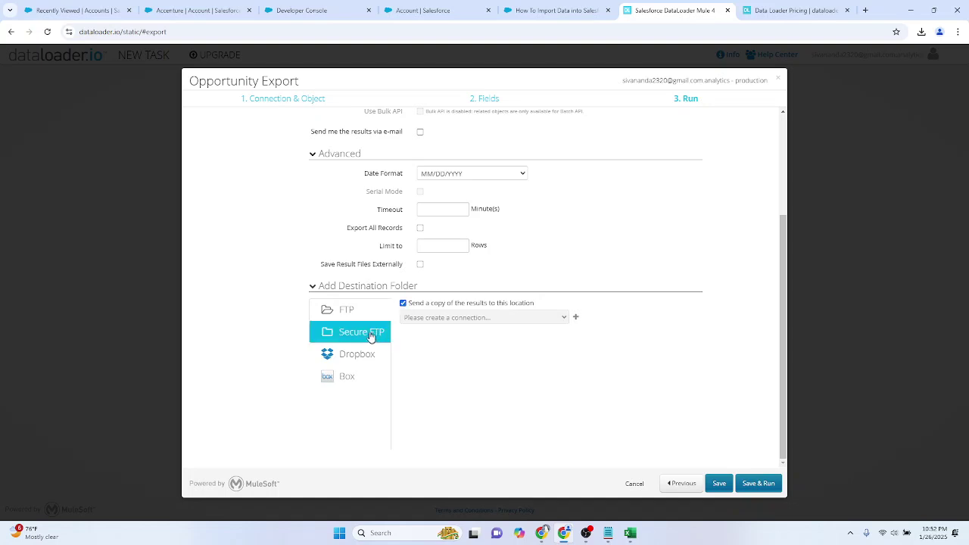
{"action": "left_click", "coordinate": [402, 303]}
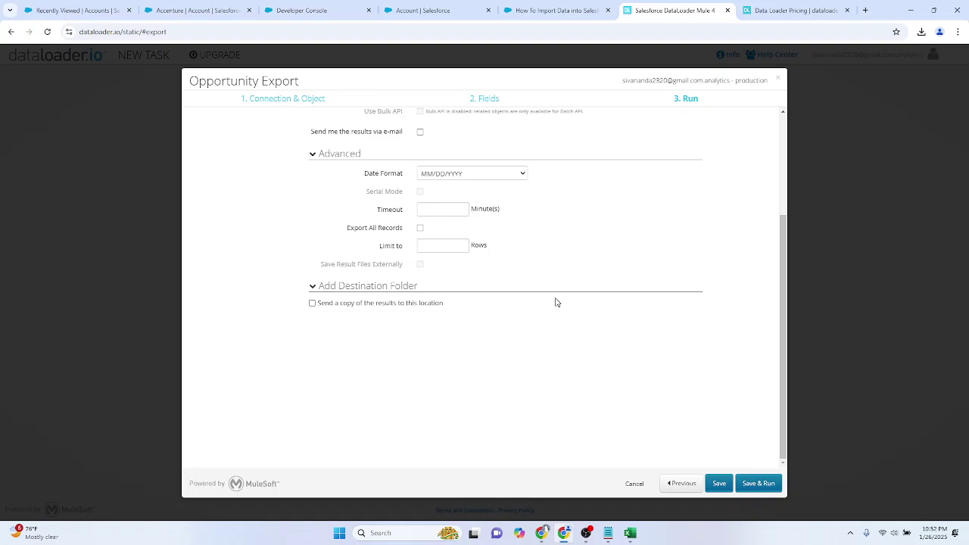
Step: Turn on sending a copy of the results, collapse the folder options, and Save & Run
{"action": "scroll", "coordinate": [556, 302], "scroll_direction": "up", "scroll_amount": 2}
{"action": "scroll", "coordinate": [556, 302], "scroll_direction": "down", "scroll_amount": 2}
{"action": "left_click", "coordinate": [386, 305]}
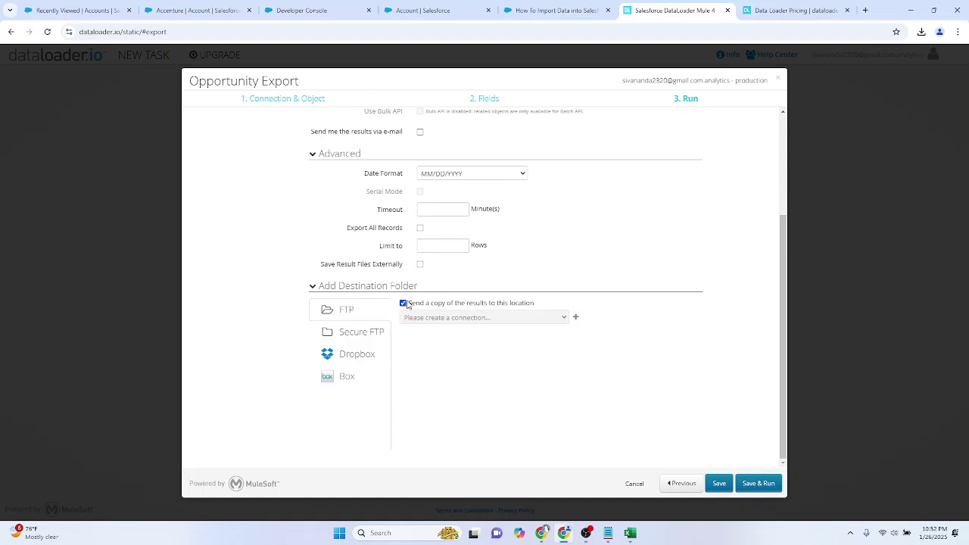
{"action": "left_click", "coordinate": [405, 287]}
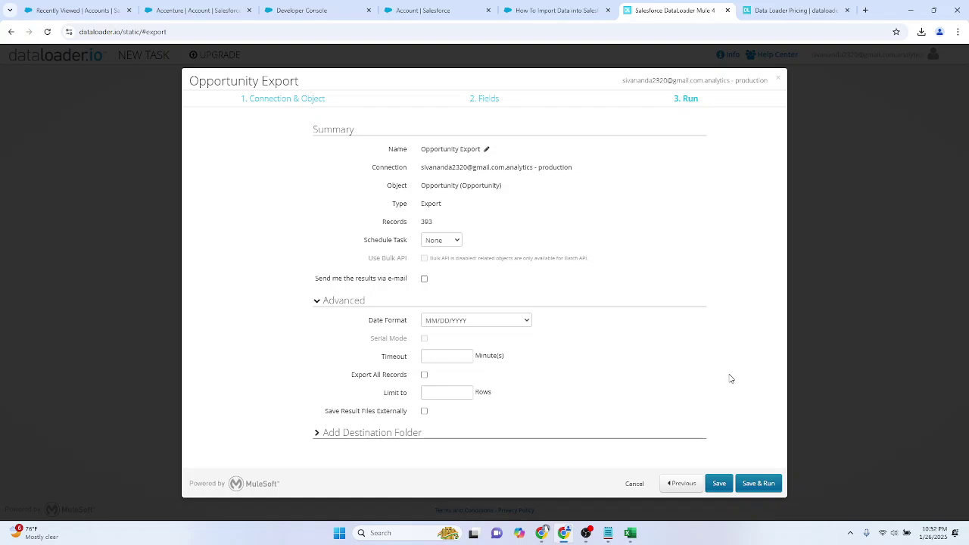
{"action": "left_click", "coordinate": [758, 483]}
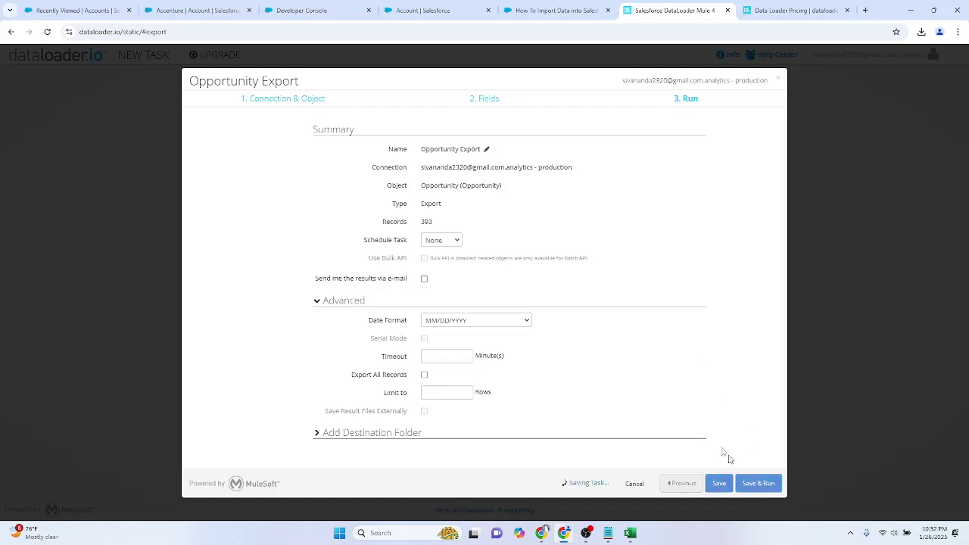
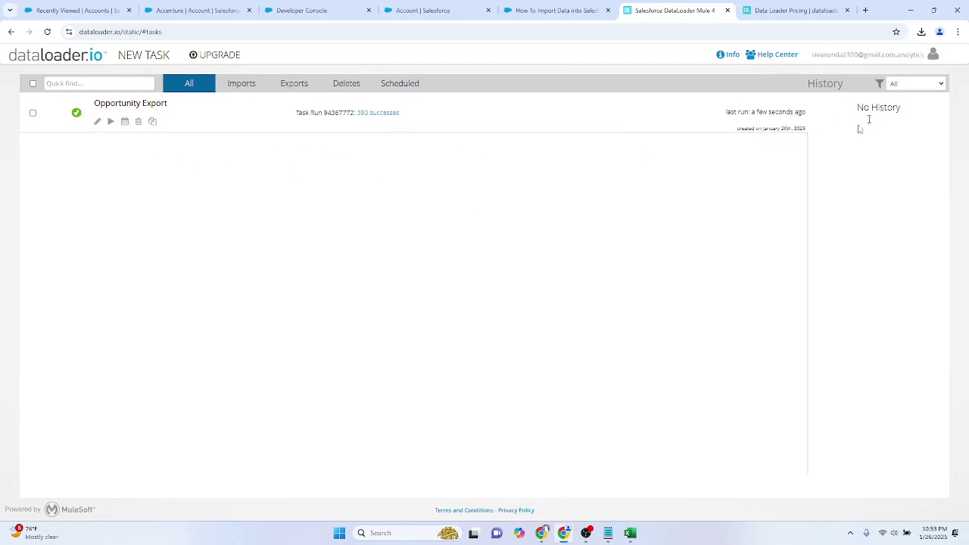
Step: Download the Opportunity Export task's 393 successful records as a CSV and open the file
{"action": "left_click", "coordinate": [380, 115]}
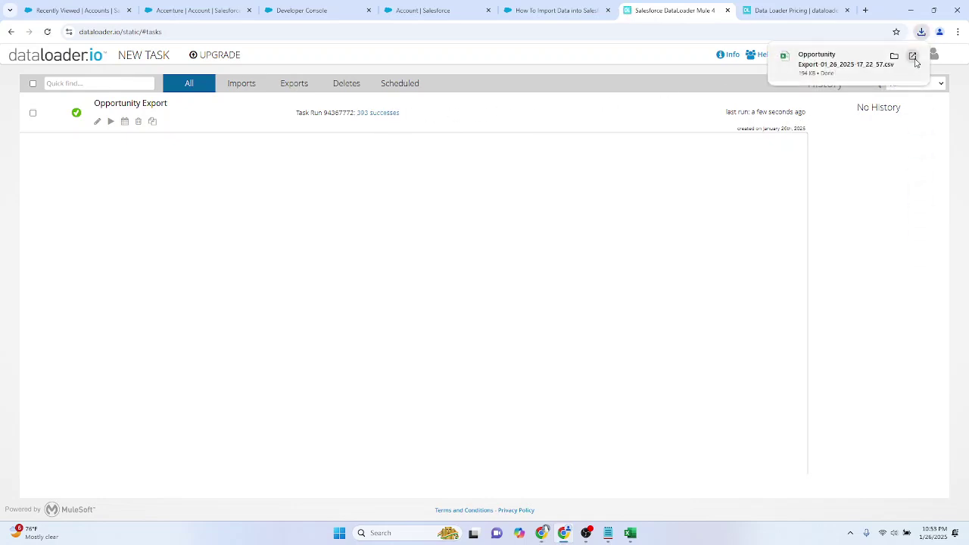
{"action": "left_click", "coordinate": [913, 59]}
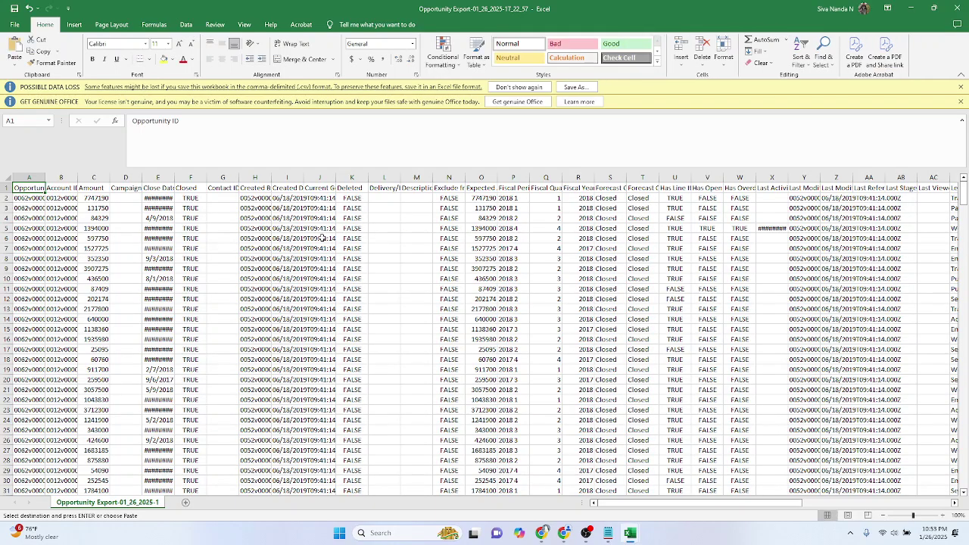
Step: Search the exported sheet for 'stage' to locate the Stage column header
{"action": "left_click", "coordinate": [323, 238]}
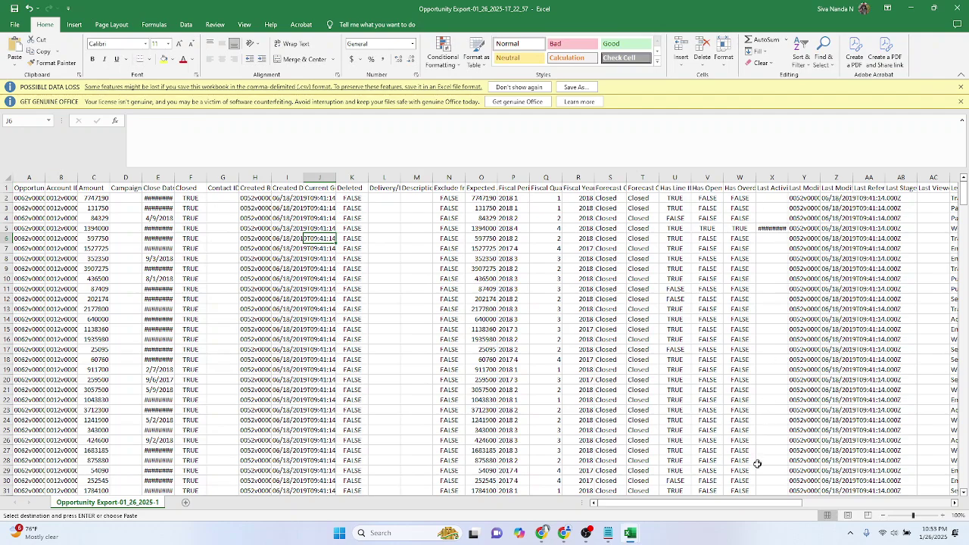
{"action": "left_click_drag", "start_coordinate": [727, 506], "coordinate": [899, 514]}
{"action": "left_click_drag", "start_coordinate": [899, 514], "coordinate": [719, 503]}
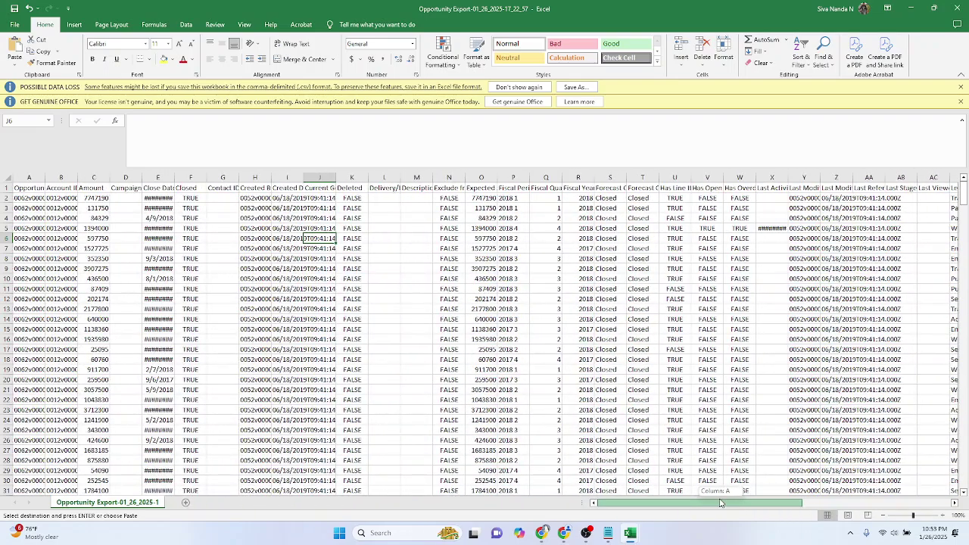
{"action": "left_click", "coordinate": [448, 330]}
{"action": "key", "text": "ctrl+f"}
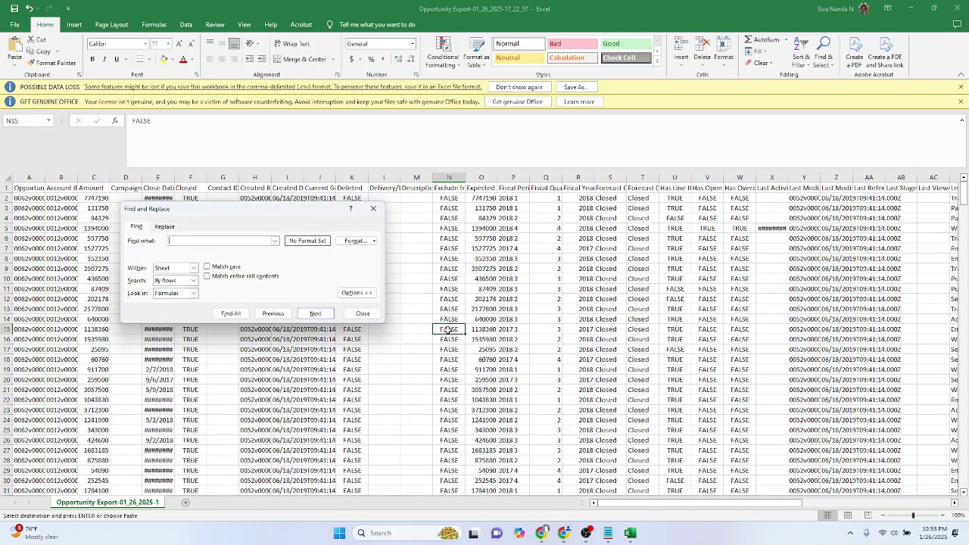
{"action": "key", "text": "Return"}
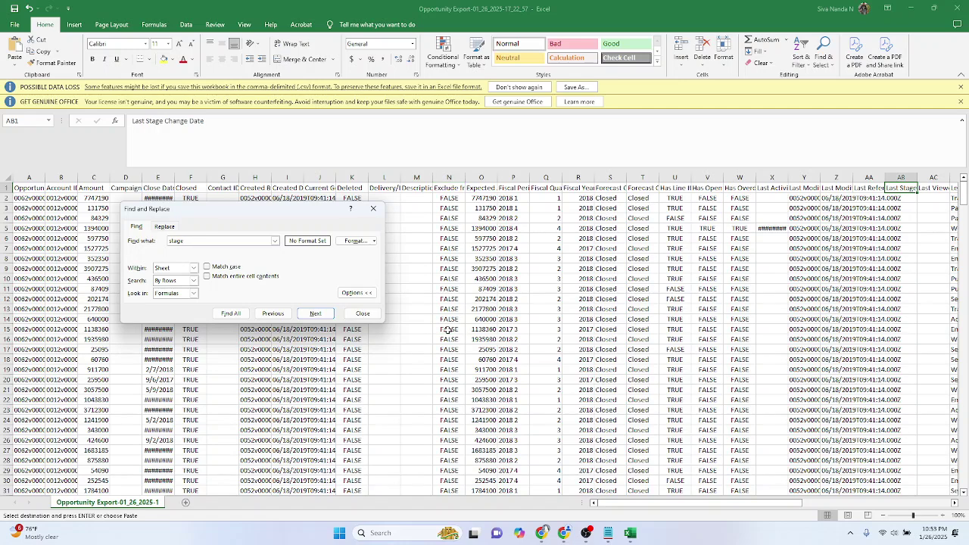
{"action": "key", "text": "Return"}
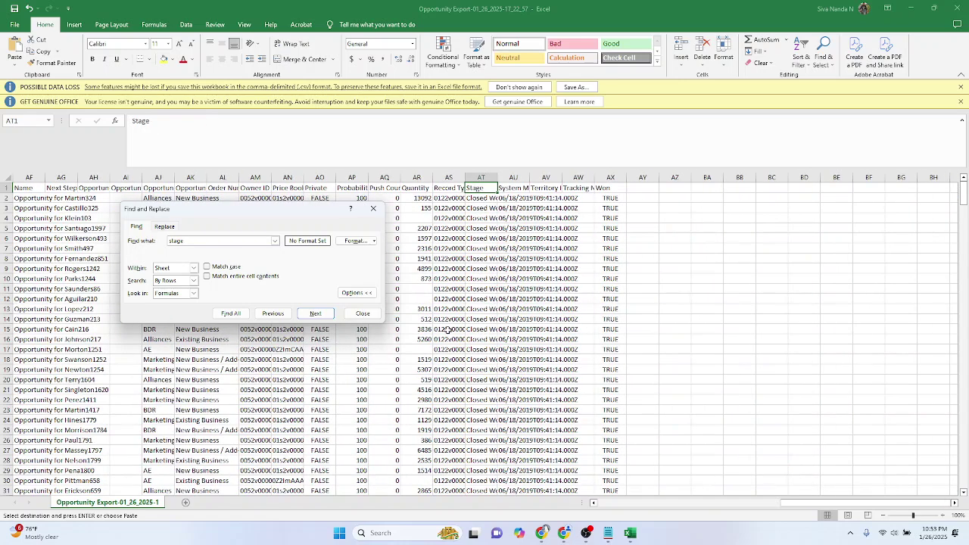
{"action": "key", "text": "Escape"}
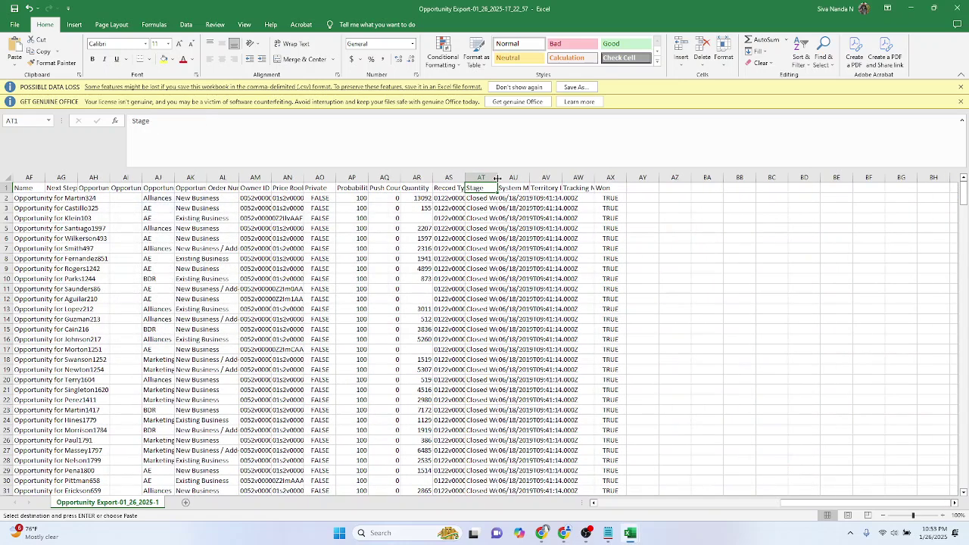
Step: Widen column AT to fit the Stage values and scan down them
{"action": "double_click", "coordinate": [497, 177]}
{"action": "left_click_drag", "start_coordinate": [966, 214], "coordinate": [966, 504]}
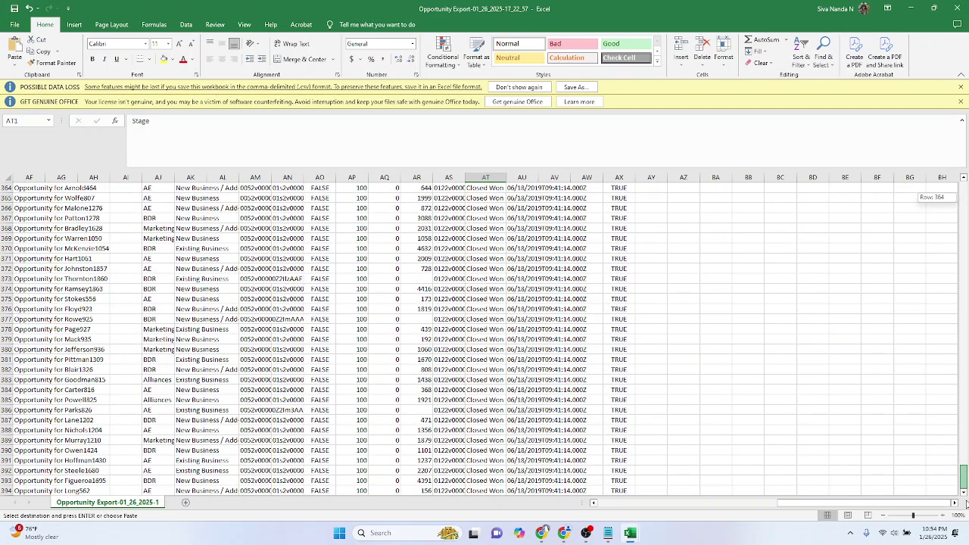
{"action": "scroll", "coordinate": [735, 302], "scroll_direction": "up", "scroll_amount": 7}
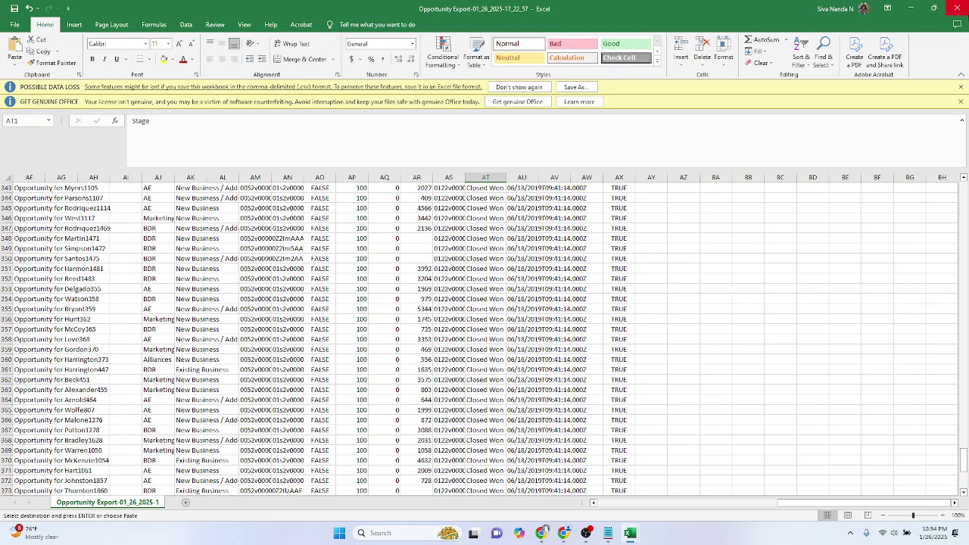
Step: Close the Opportunity Export workbook without saving and minimize Excel
{"action": "left_click", "coordinate": [964, 10]}
{"action": "left_click", "coordinate": [495, 280]}
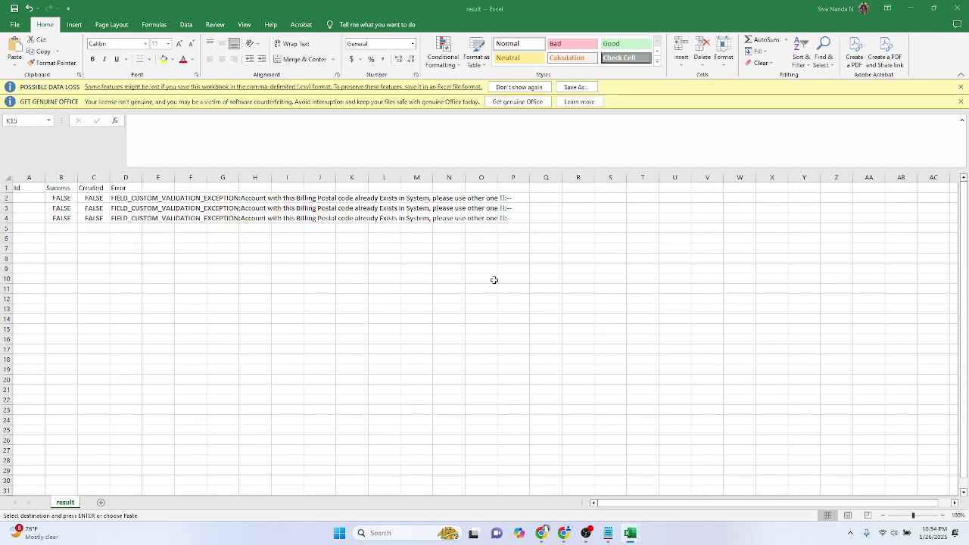
{"action": "left_click", "coordinate": [503, 269]}
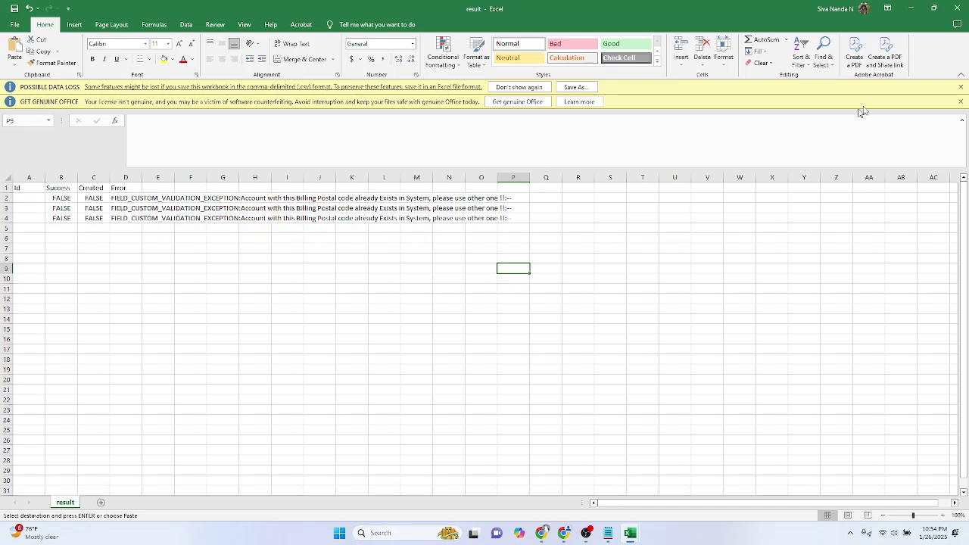
{"action": "left_click", "coordinate": [912, 8]}
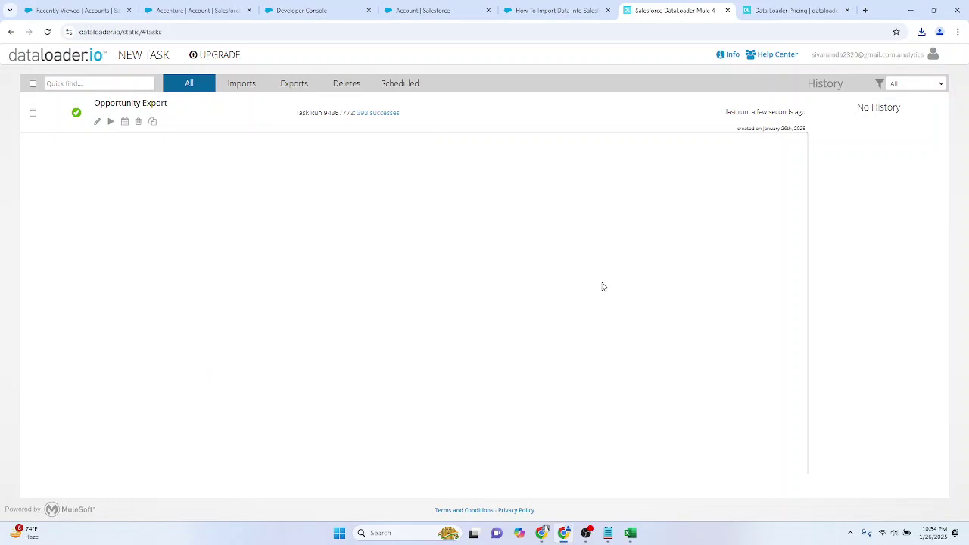
Step: Load workbench.developerforce.com in a new tab, correcting the mistyped address
{"action": "left_click", "coordinate": [865, 10]}
{"action": "type", "text": "work"}
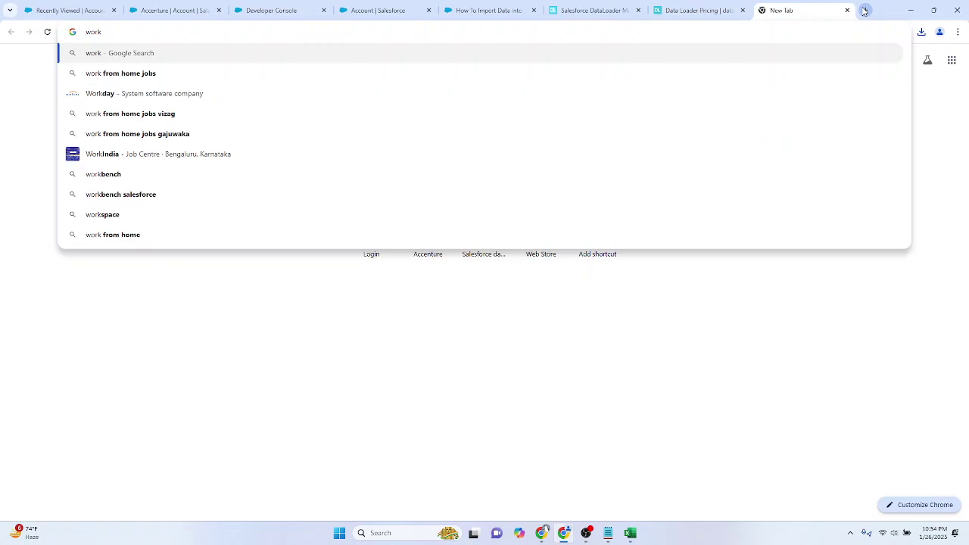
{"action": "type", "text": "bech."}
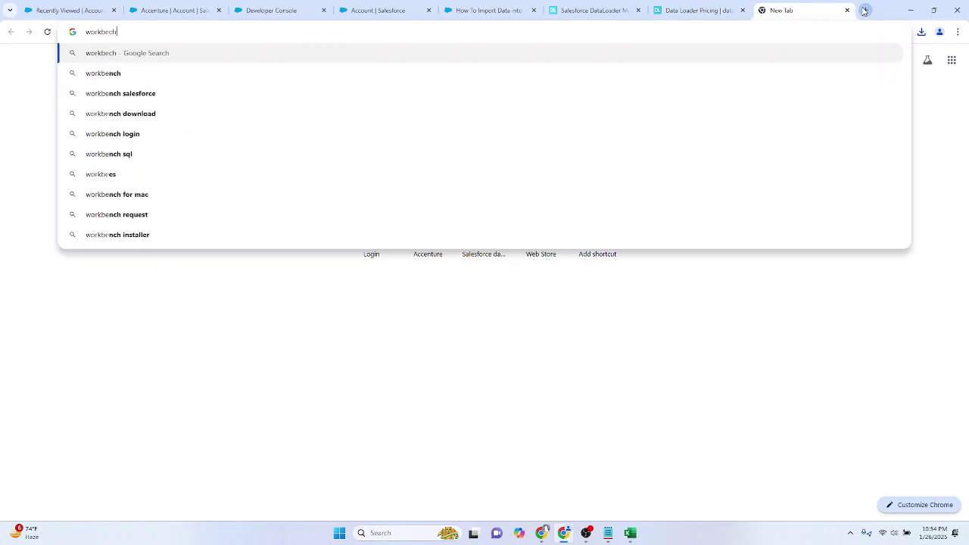
{"action": "key", "text": "BackSpace"}
{"action": "key", "text": "BackSpace"}
{"action": "key", "text": "BackSpace"}
{"action": "type", "text": "nch.developer."}
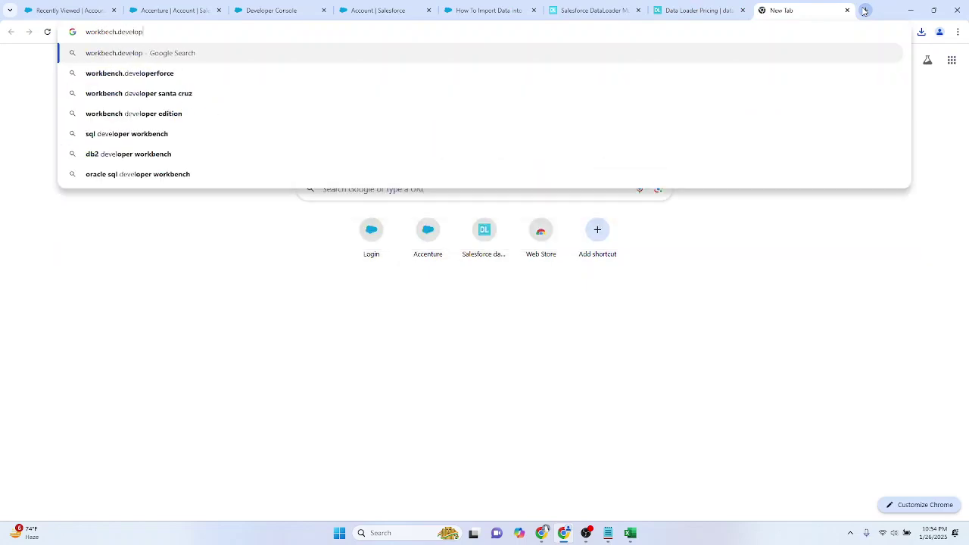
{"action": "key", "text": "BackSpace"}
{"action": "type", "text": "force.com"}
{"action": "key", "text": "Return"}
{"action": "left_click", "coordinate": [493, 30]}
{"action": "type", "text": "workben"}
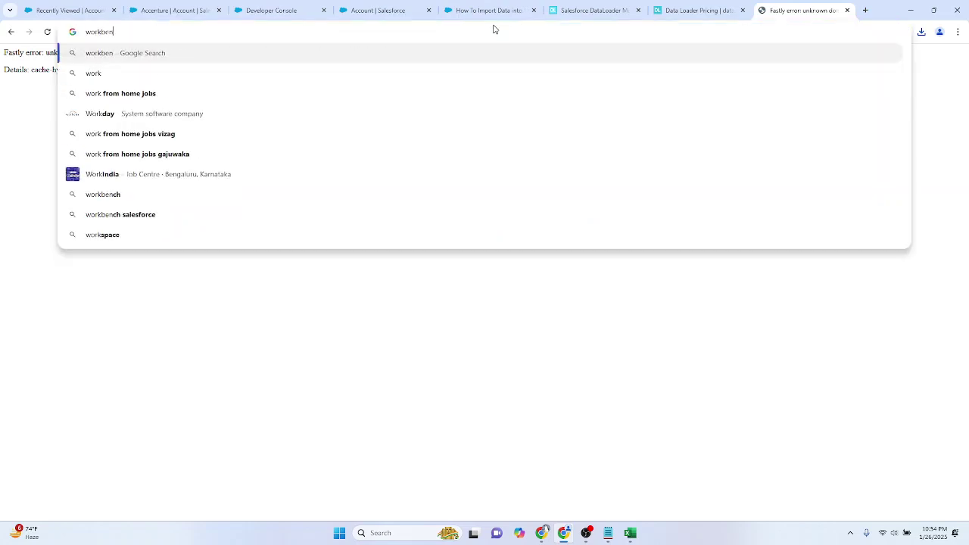
{"action": "type", "text": "ch.develo"}
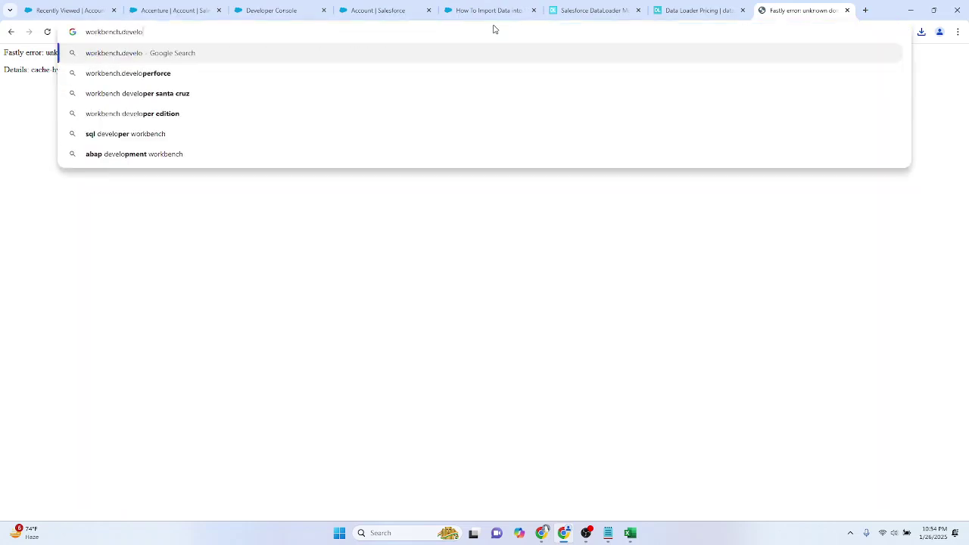
{"action": "type", "text": "perforce.com"}
{"action": "key", "text": "Return"}
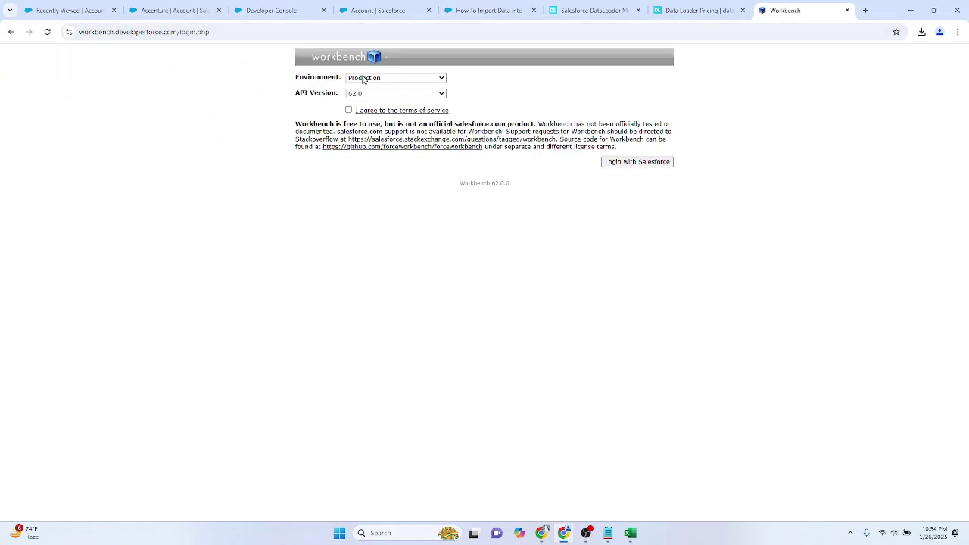
Step: Log in to Workbench on Production with the terms accepted, then go to data > Insert
{"action": "left_click", "coordinate": [362, 80]}
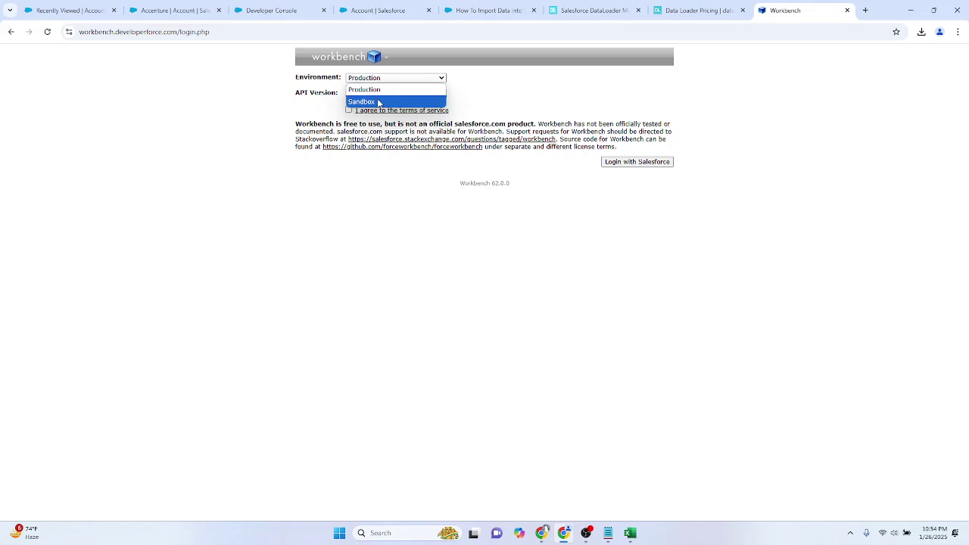
{"action": "left_click", "coordinate": [377, 90]}
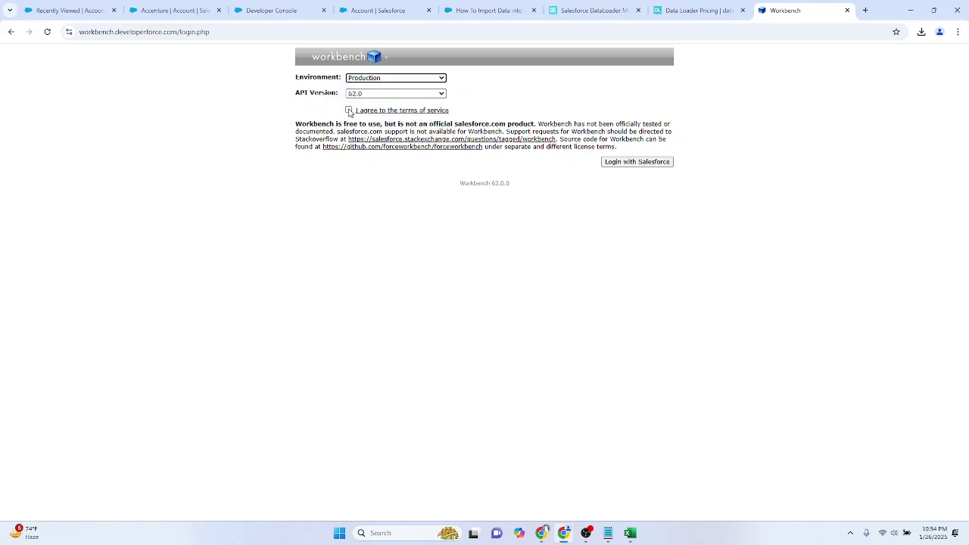
{"action": "left_click", "coordinate": [349, 111]}
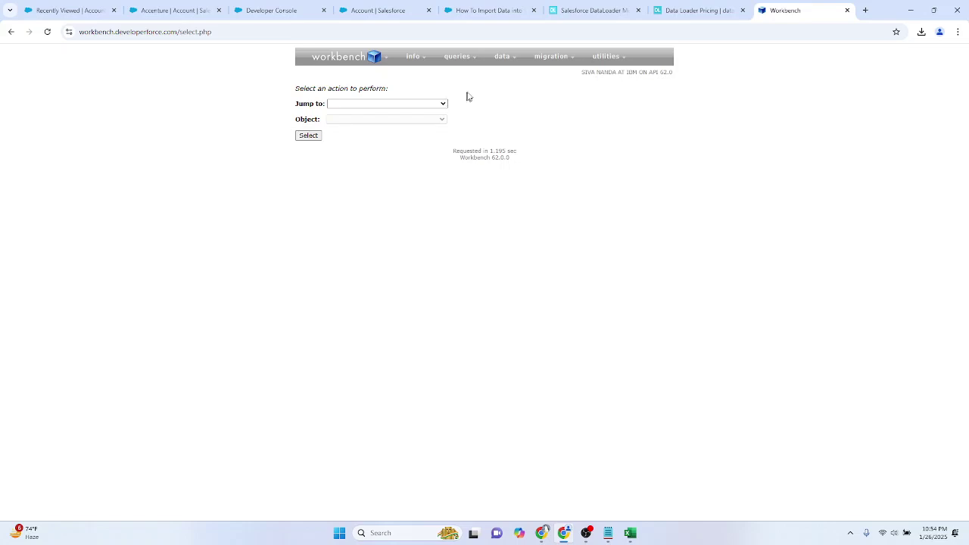
{"action": "mouse_move", "coordinate": [514, 60]}
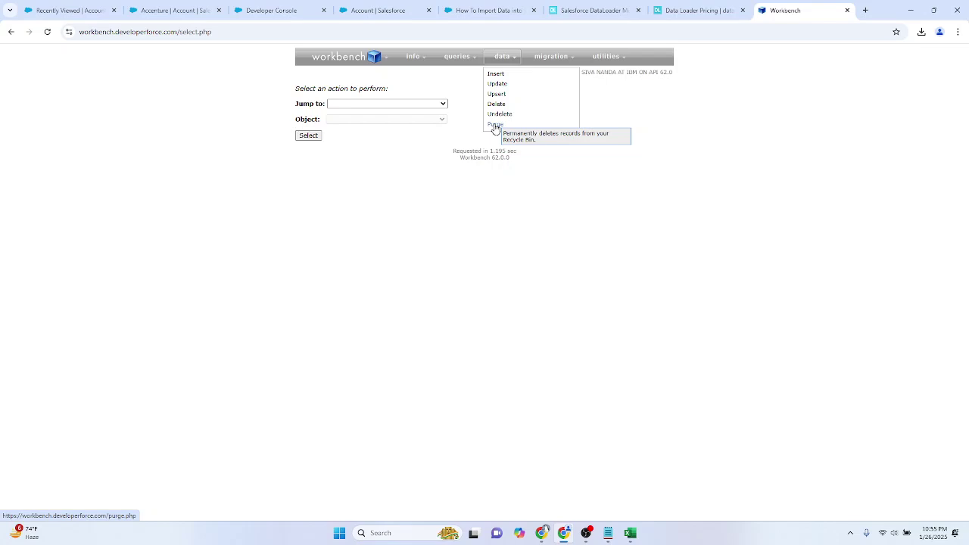
{"action": "left_click", "coordinate": [496, 75]}
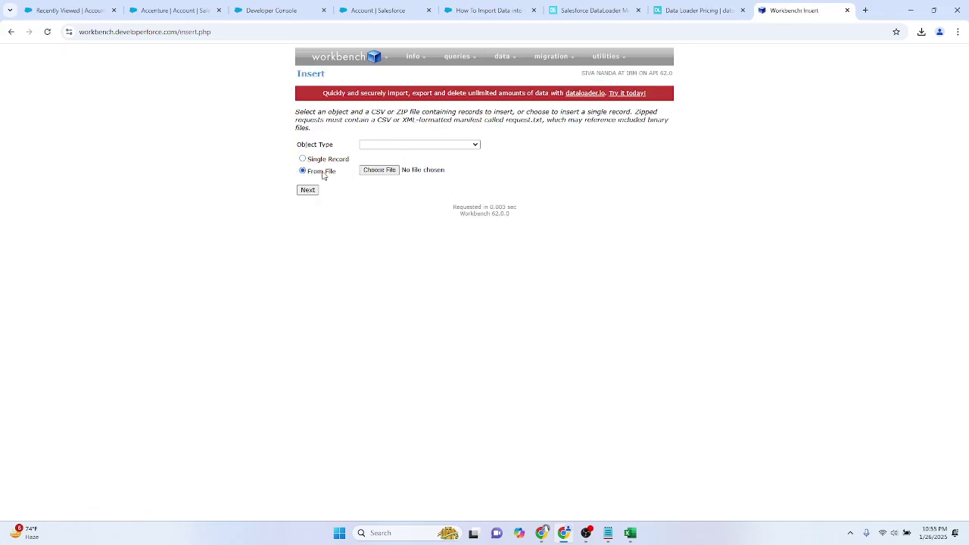
Step: Choose Account as the insert object and upload accountLoad.csv
{"action": "left_click", "coordinate": [395, 171]}
{"action": "left_click", "coordinate": [677, 96]}
{"action": "left_click", "coordinate": [396, 146]}
{"action": "left_click", "coordinate": [389, 168]}
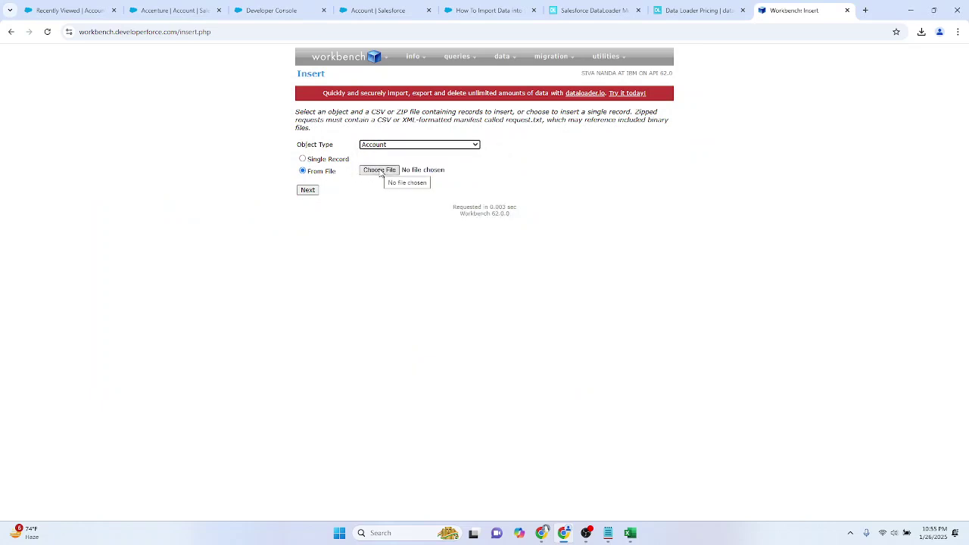
{"action": "left_click", "coordinate": [380, 170]}
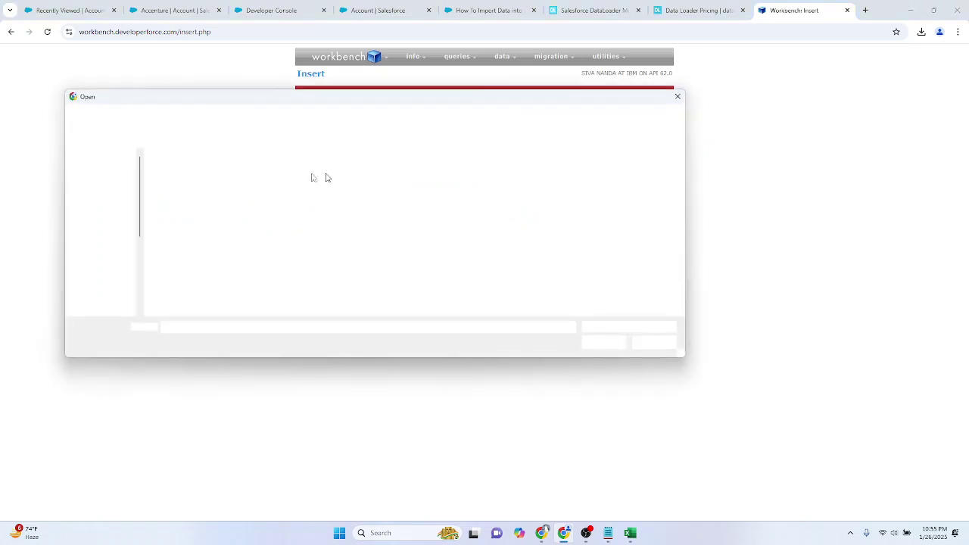
{"action": "double_click", "coordinate": [236, 186]}
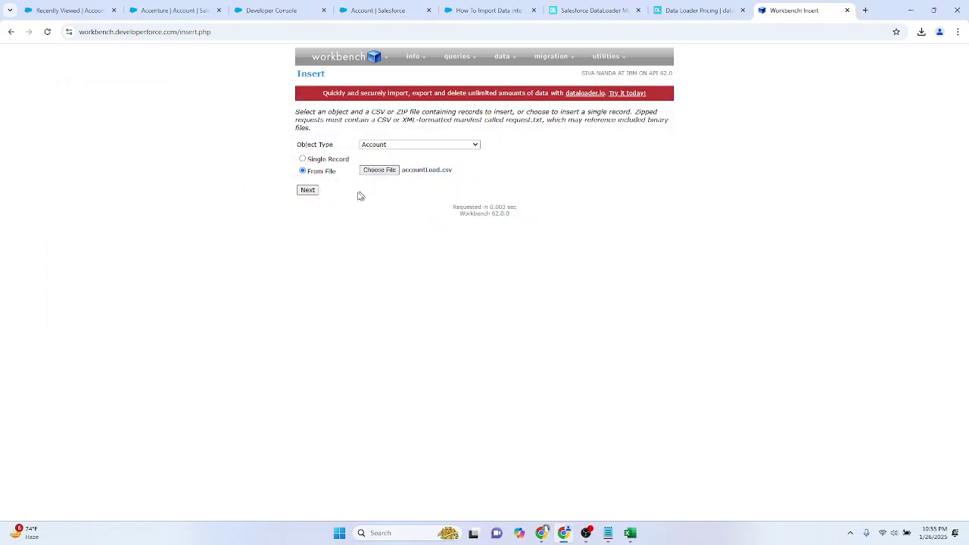
{"action": "left_click", "coordinate": [309, 190]}
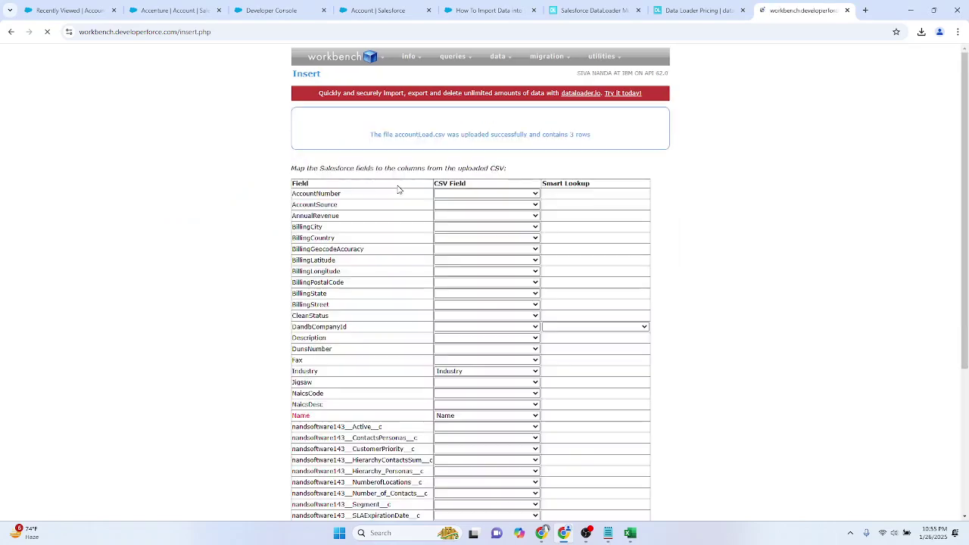
Step: Map the Rating field to the CSV's Rating column and submit the mappings
{"action": "scroll", "coordinate": [400, 227], "scroll_direction": "down", "scroll_amount": 5}
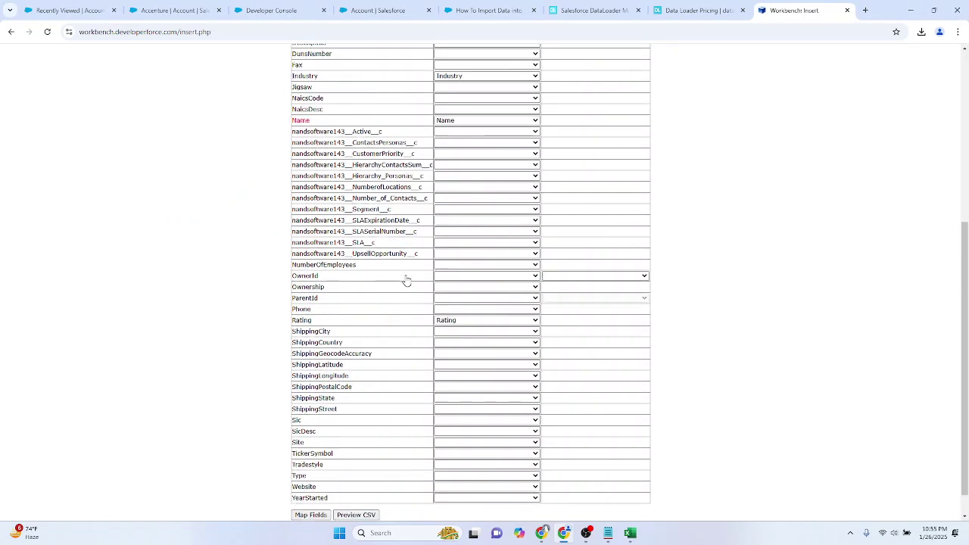
{"action": "scroll", "coordinate": [406, 281], "scroll_direction": "up", "scroll_amount": 4}
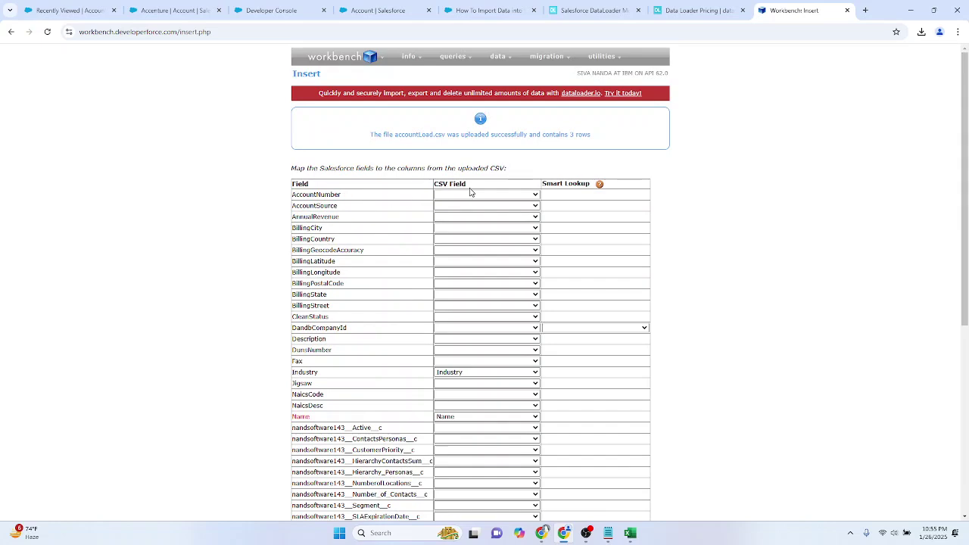
{"action": "scroll", "coordinate": [324, 200], "scroll_direction": "down", "scroll_amount": 1}
{"action": "scroll", "coordinate": [323, 200], "scroll_direction": "down", "scroll_amount": 4}
{"action": "scroll", "coordinate": [323, 200], "scroll_direction": "up", "scroll_amount": 5}
{"action": "scroll", "coordinate": [323, 201], "scroll_direction": "down", "scroll_amount": 5}
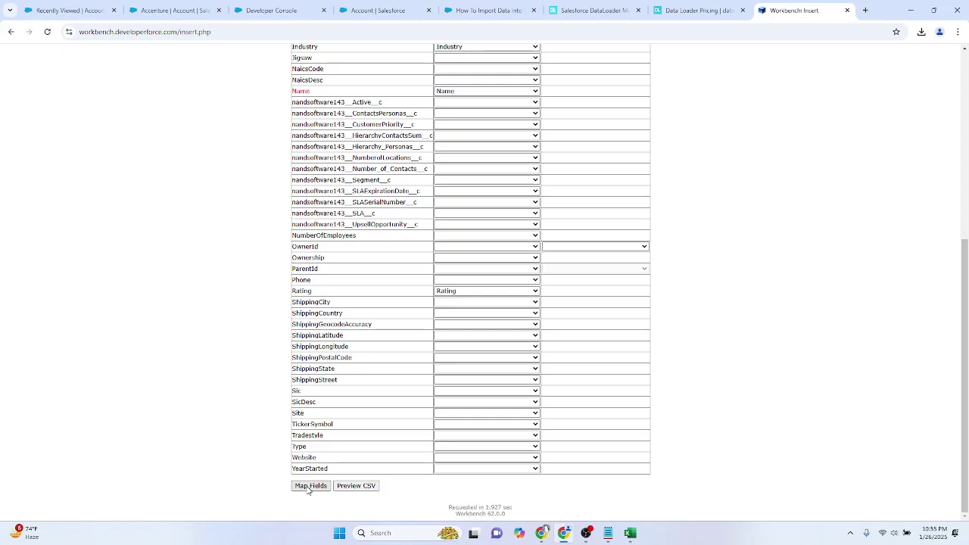
{"action": "left_click", "coordinate": [481, 293]}
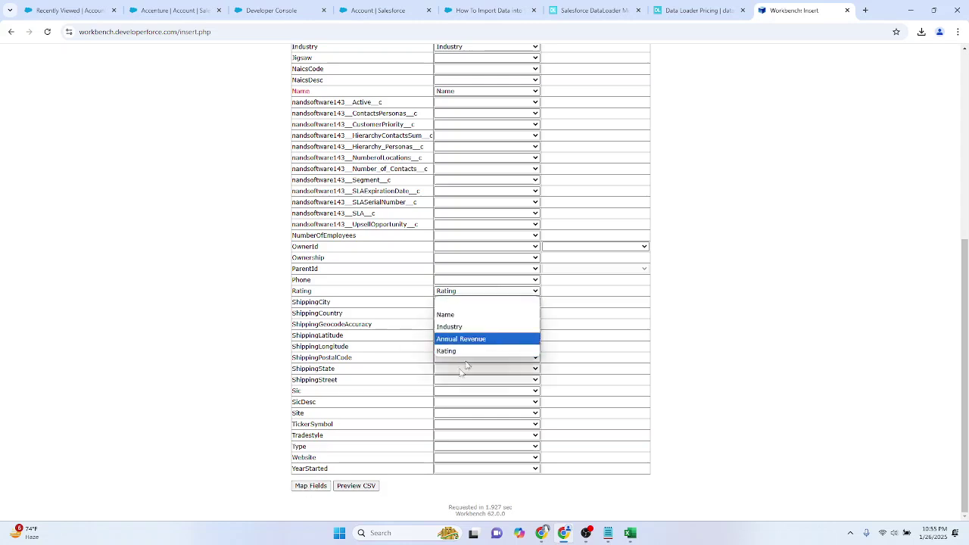
{"action": "left_click", "coordinate": [317, 489]}
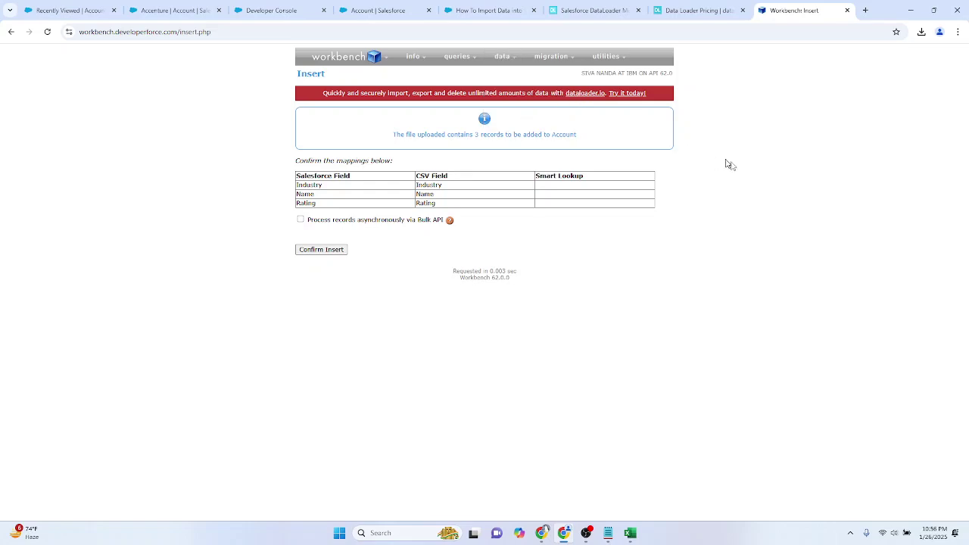
Step: Search 'apex data loader download' and open the Download and Install Data Loader guide
{"action": "left_click", "coordinate": [865, 11]}
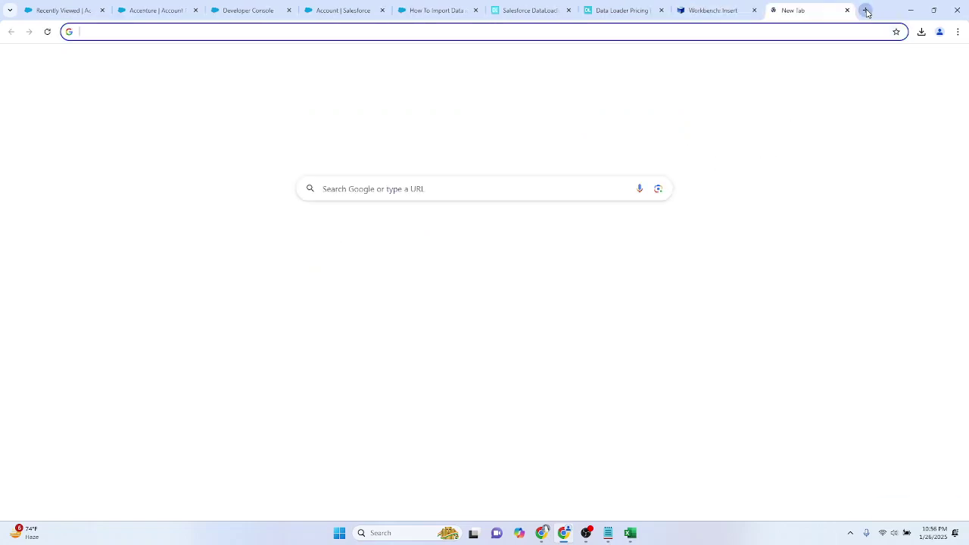
{"action": "type", "text": "apex data loader"}
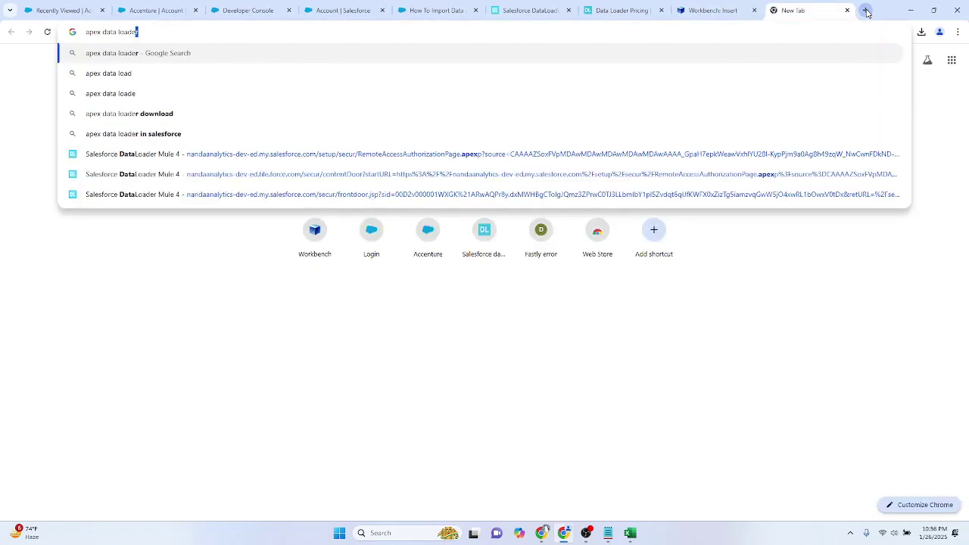
{"action": "type", "text": " download"}
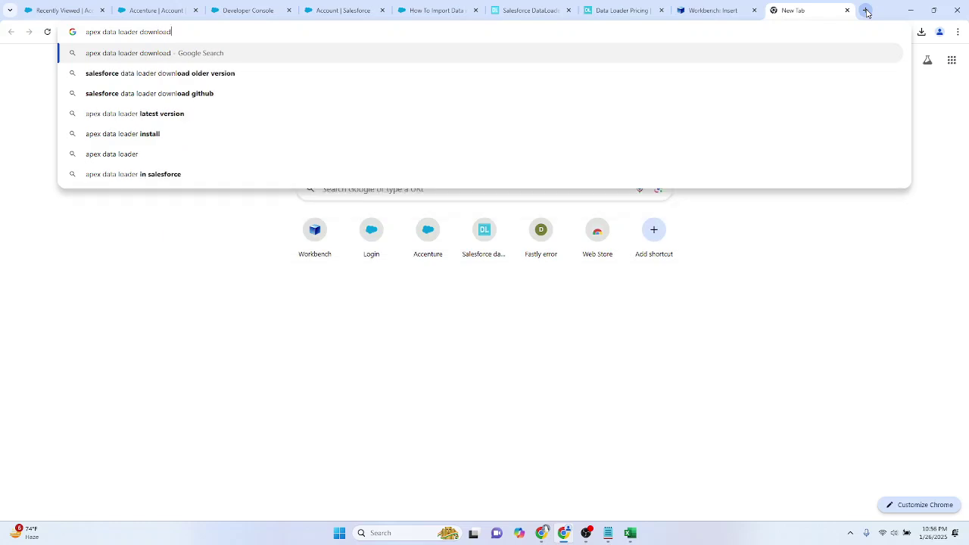
{"action": "key", "text": "Return"}
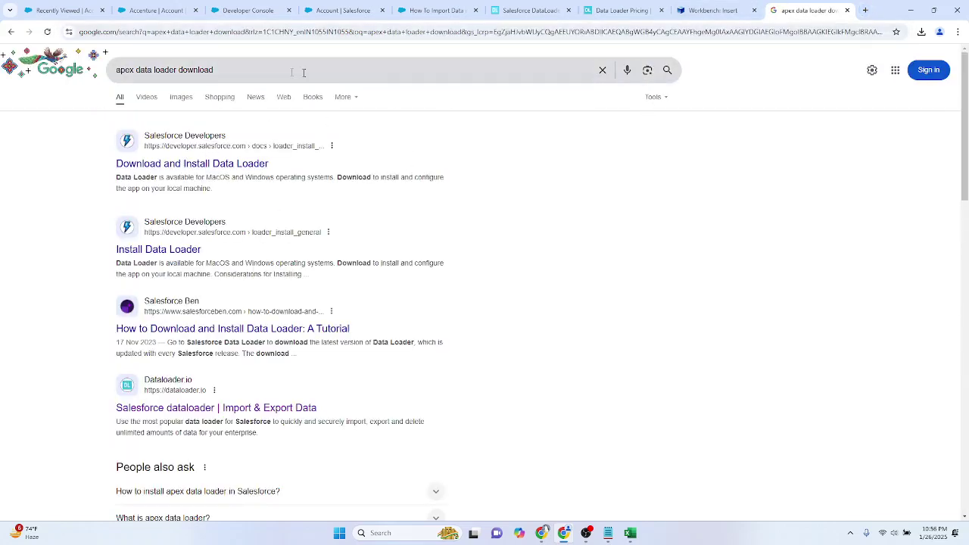
{"action": "left_click", "coordinate": [165, 165]}
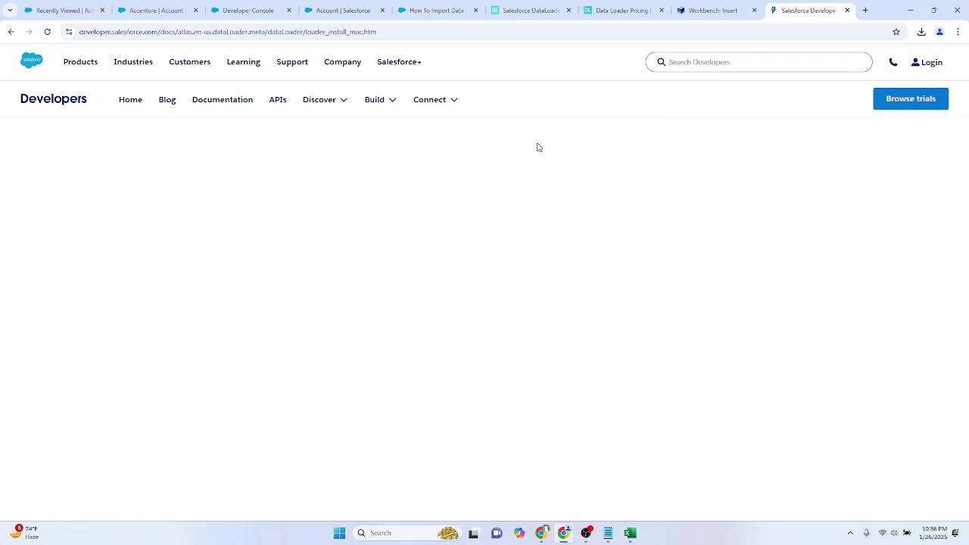
Step: Open the Data Loader download page and Azul Zulu Java downloads as new tabs
{"action": "scroll", "coordinate": [522, 151], "scroll_direction": "down", "scroll_amount": 15}
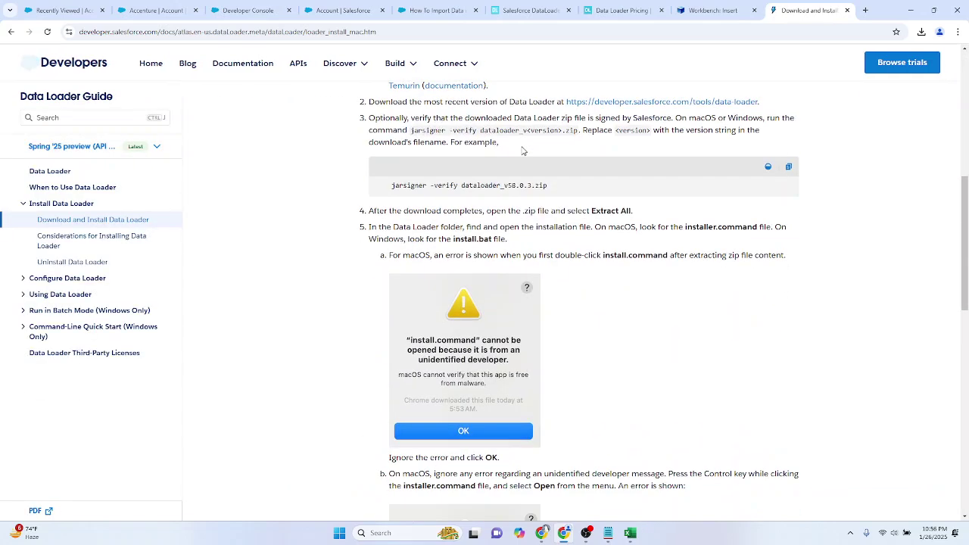
{"action": "scroll", "coordinate": [523, 151], "scroll_direction": "down", "scroll_amount": 3}
{"action": "scroll", "coordinate": [522, 150], "scroll_direction": "up", "scroll_amount": 15}
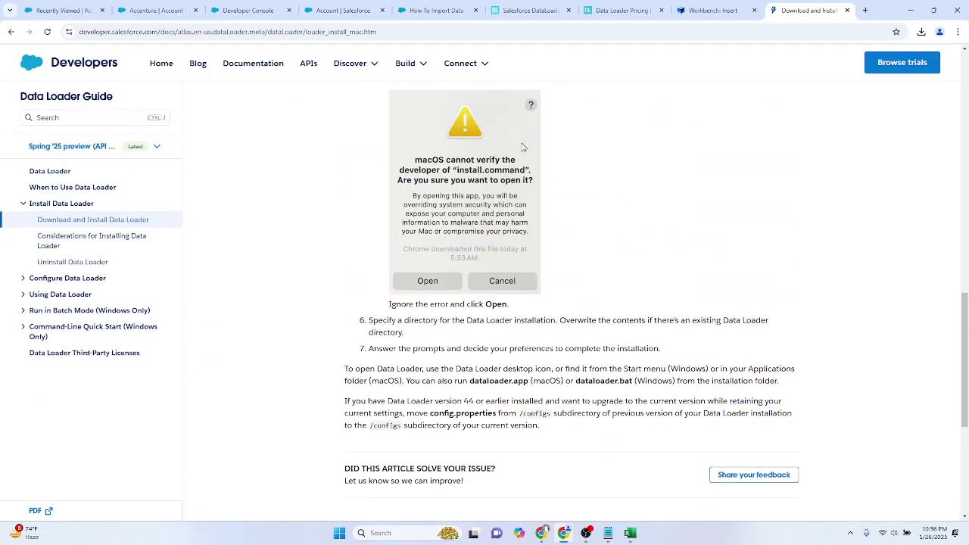
{"action": "scroll", "coordinate": [522, 150], "scroll_direction": "up", "scroll_amount": 3}
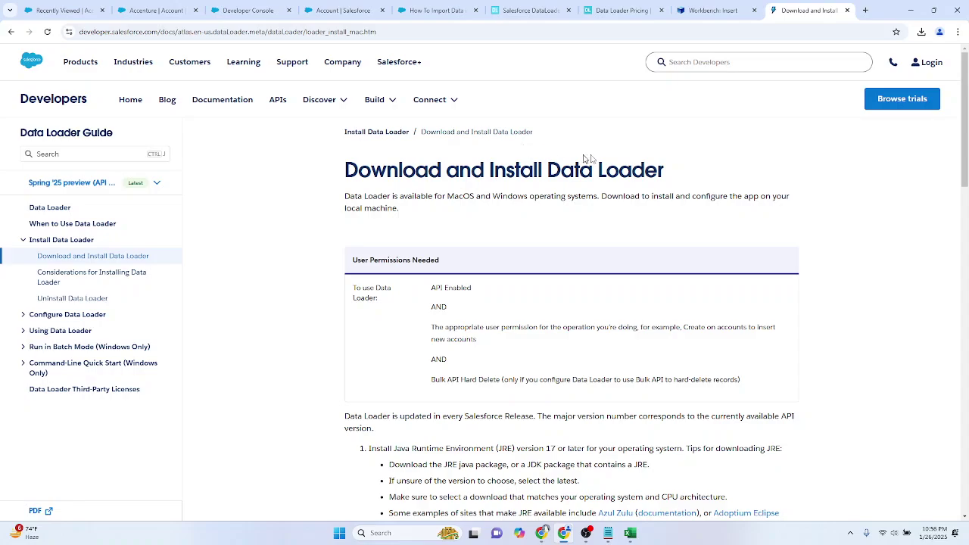
{"action": "scroll", "coordinate": [575, 161], "scroll_direction": "down", "scroll_amount": 6}
{"action": "scroll", "coordinate": [605, 164], "scroll_direction": "down", "scroll_amount": 6}
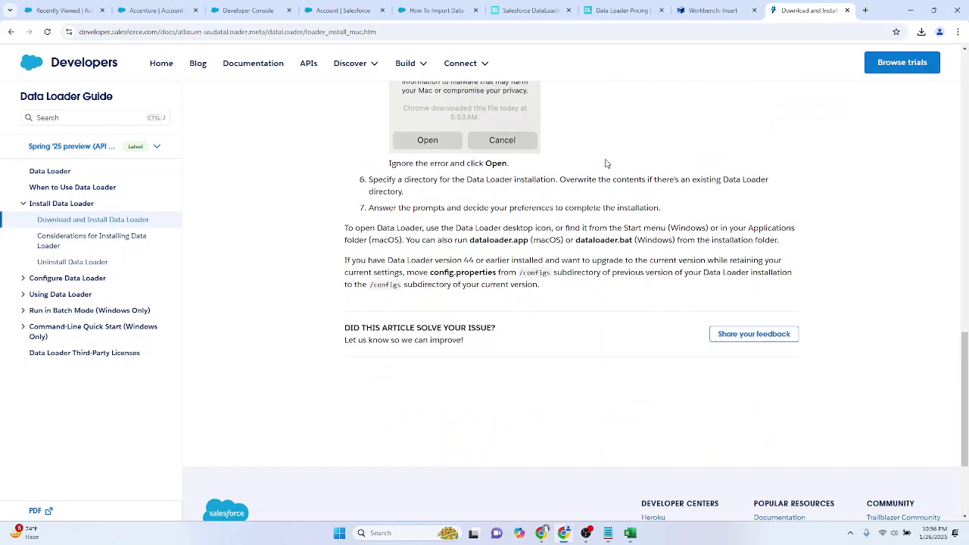
{"action": "scroll", "coordinate": [605, 165], "scroll_direction": "up", "scroll_amount": 9}
{"action": "scroll", "coordinate": [572, 318], "scroll_direction": "up", "scroll_amount": 2}
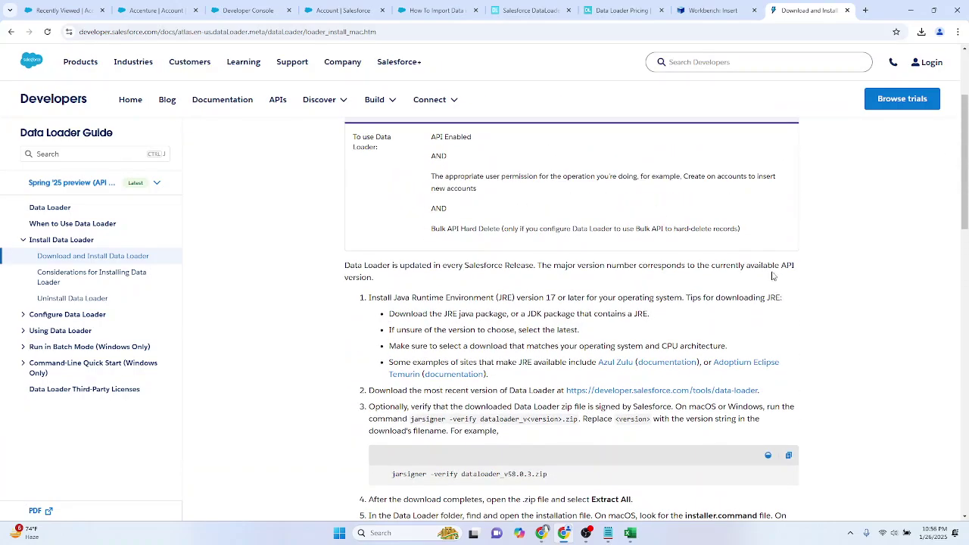
{"action": "scroll", "coordinate": [810, 307], "scroll_direction": "down", "scroll_amount": 2}
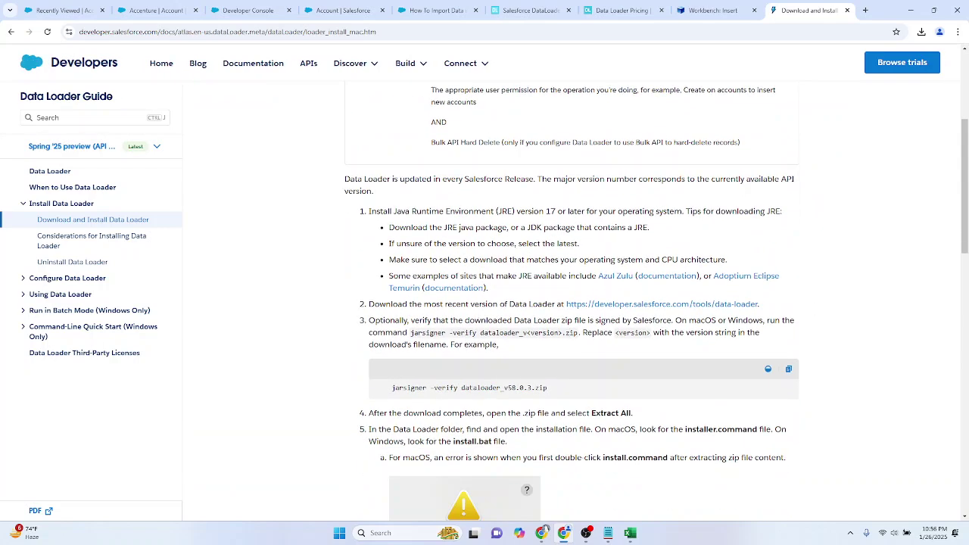
{"action": "middle_click", "coordinate": [643, 306]}
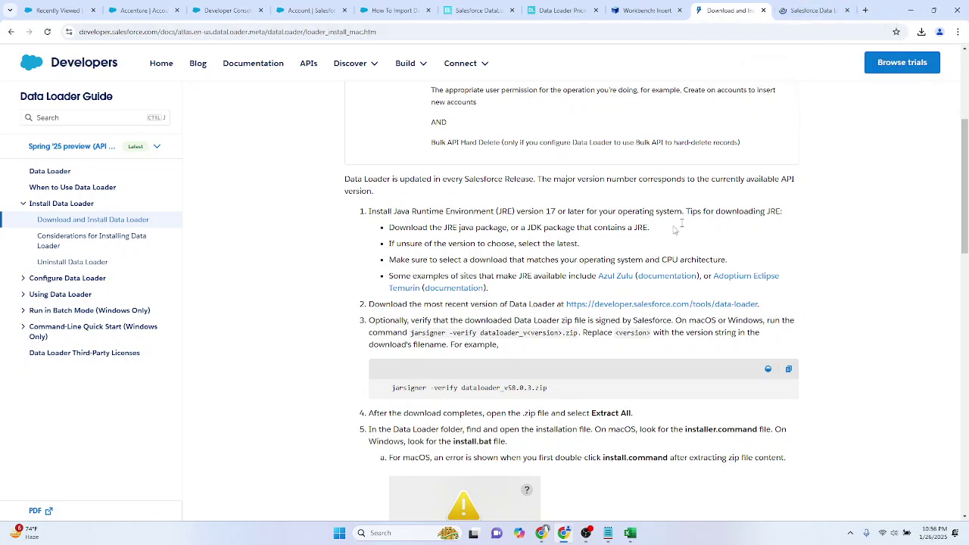
{"action": "middle_click", "coordinate": [622, 278]}
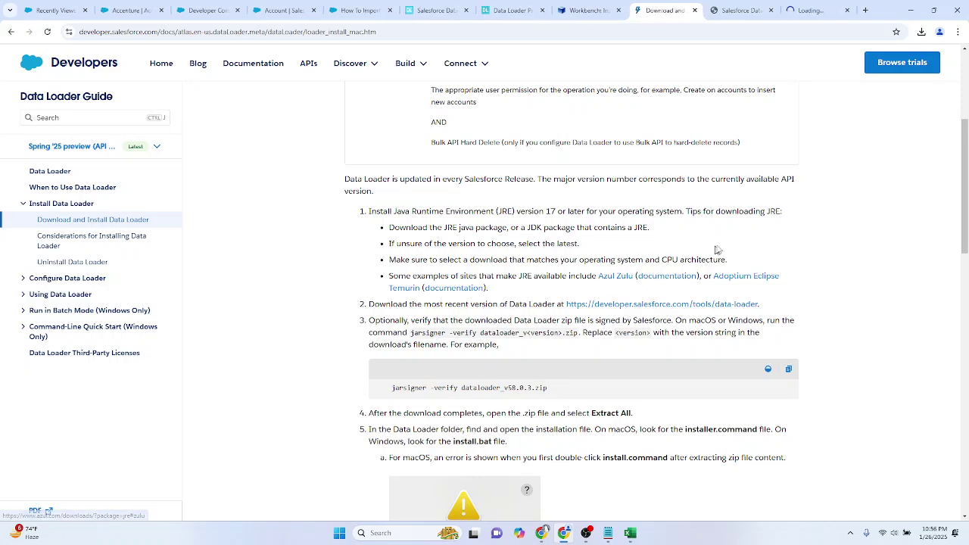
{"action": "left_click", "coordinate": [804, 5]}
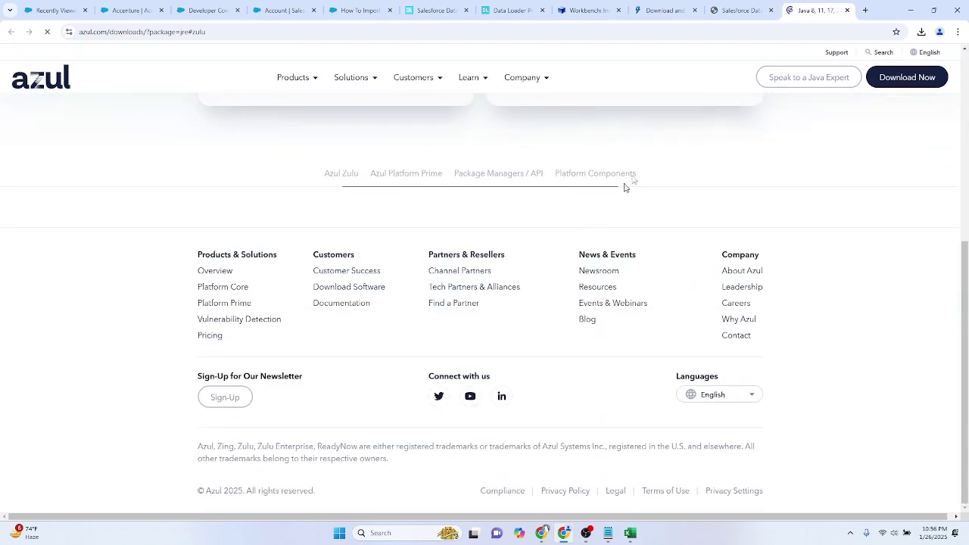
Step: Download the Spring '25 Data Loader v63.0.0 release for macOS and Windows
{"action": "left_click", "coordinate": [731, 10]}
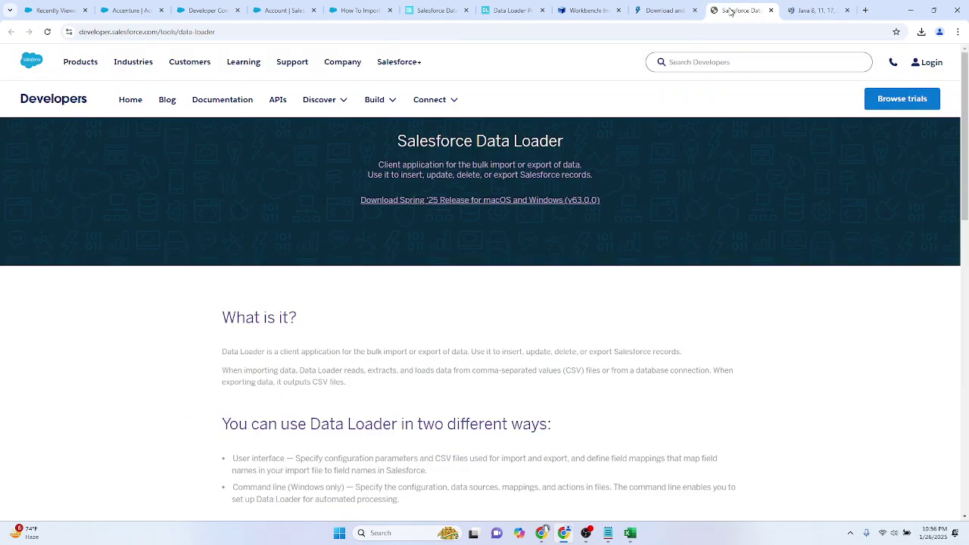
{"action": "scroll", "coordinate": [523, 218], "scroll_direction": "down", "scroll_amount": 2}
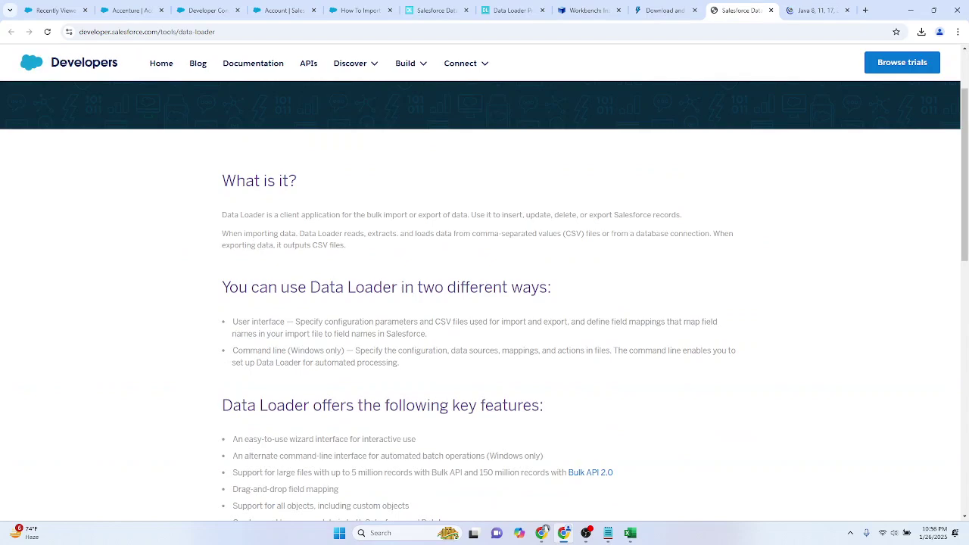
{"action": "scroll", "coordinate": [645, 197], "scroll_direction": "down", "scroll_amount": 8}
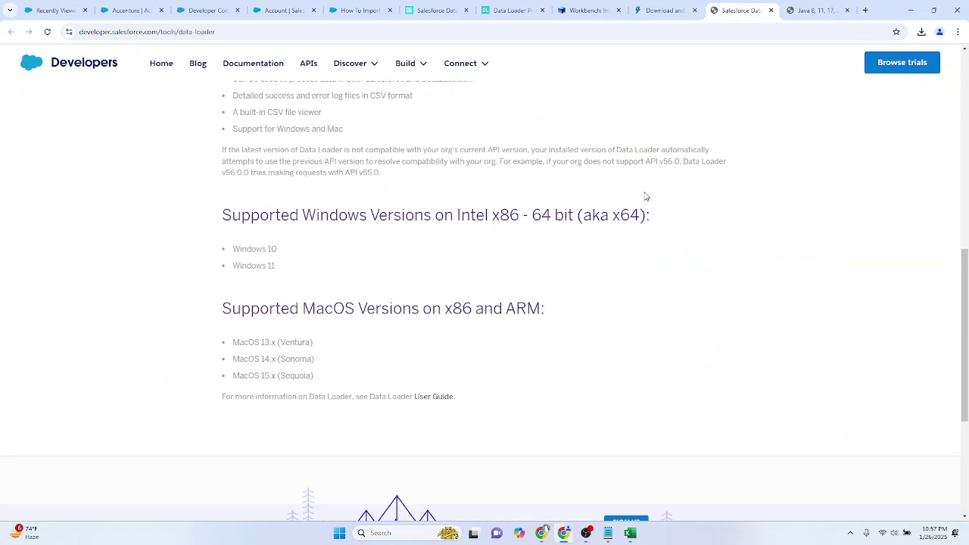
{"action": "scroll", "coordinate": [645, 196], "scroll_direction": "up", "scroll_amount": 9}
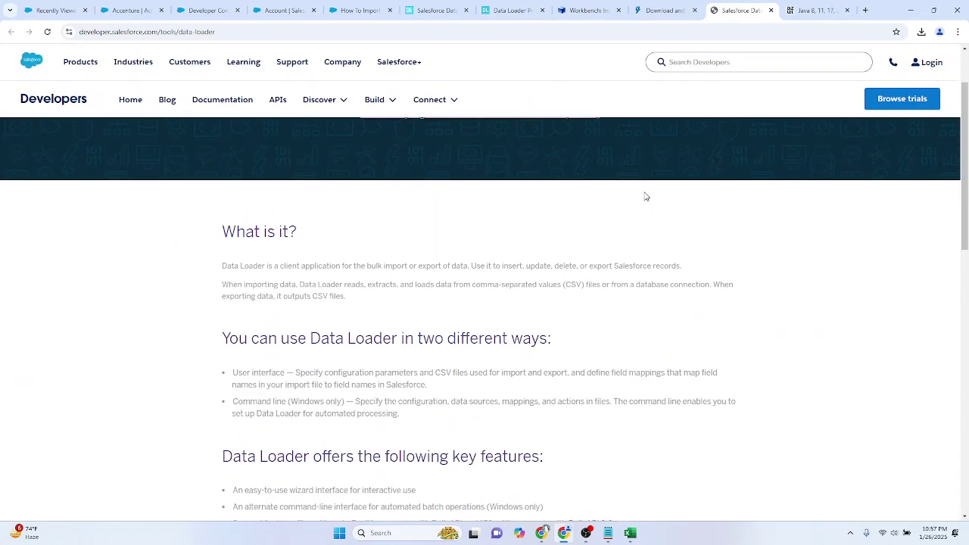
{"action": "scroll", "coordinate": [644, 196], "scroll_direction": "up", "scroll_amount": 1}
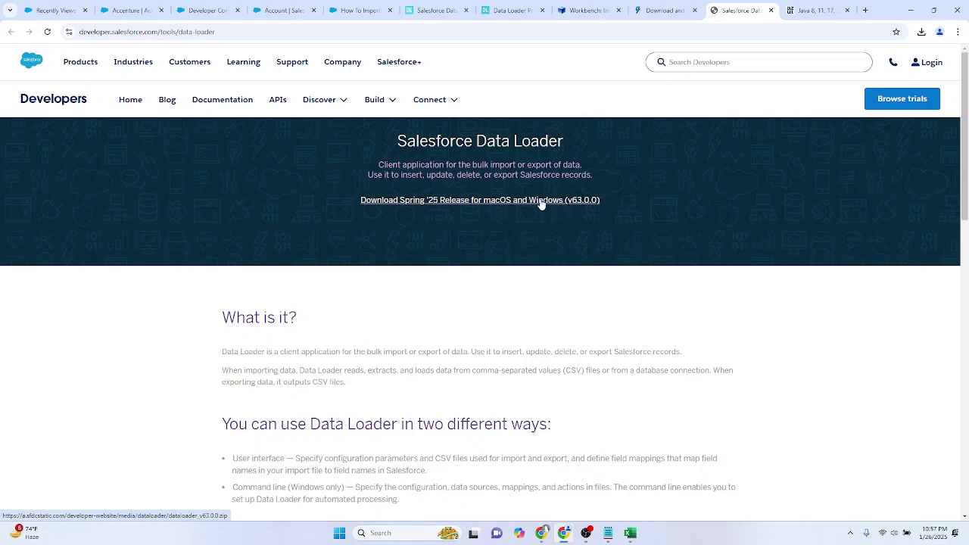
{"action": "left_click", "coordinate": [545, 206]}
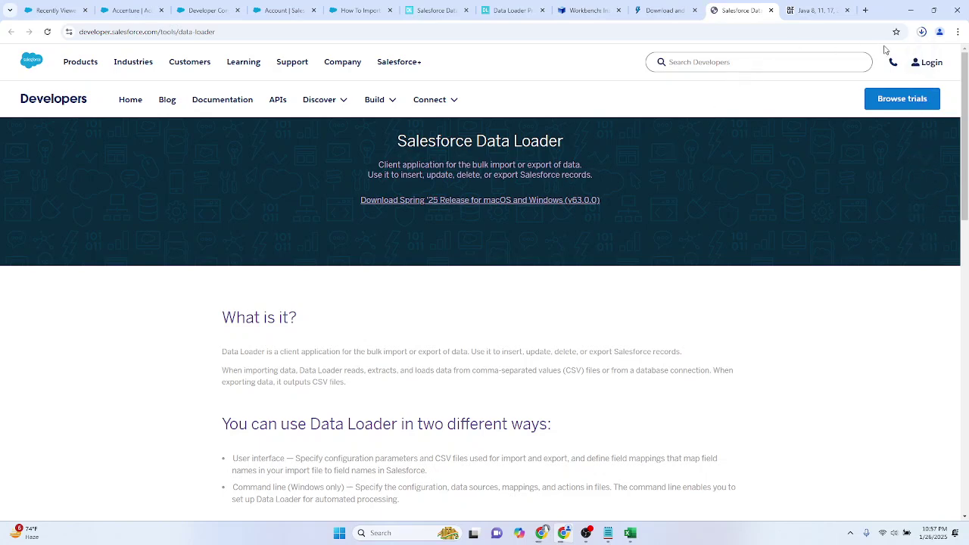
Step: Look over the Azul Zulu downloads page and show the downloaded zip in its folder
{"action": "left_click", "coordinate": [822, 10]}
{"action": "scroll", "coordinate": [795, 227], "scroll_direction": "down", "scroll_amount": 3}
{"action": "scroll", "coordinate": [796, 228], "scroll_direction": "down", "scroll_amount": 1}
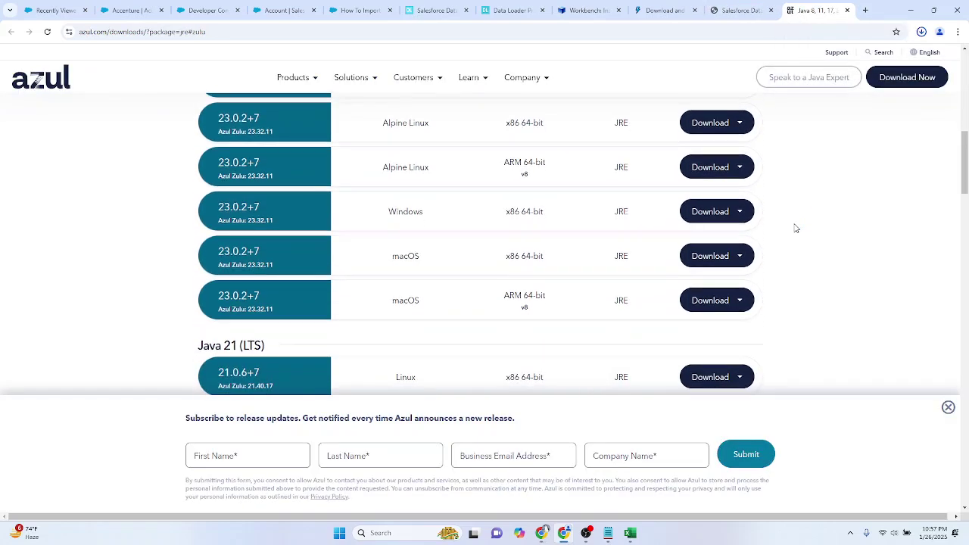
{"action": "scroll", "coordinate": [796, 228], "scroll_direction": "up", "scroll_amount": 3}
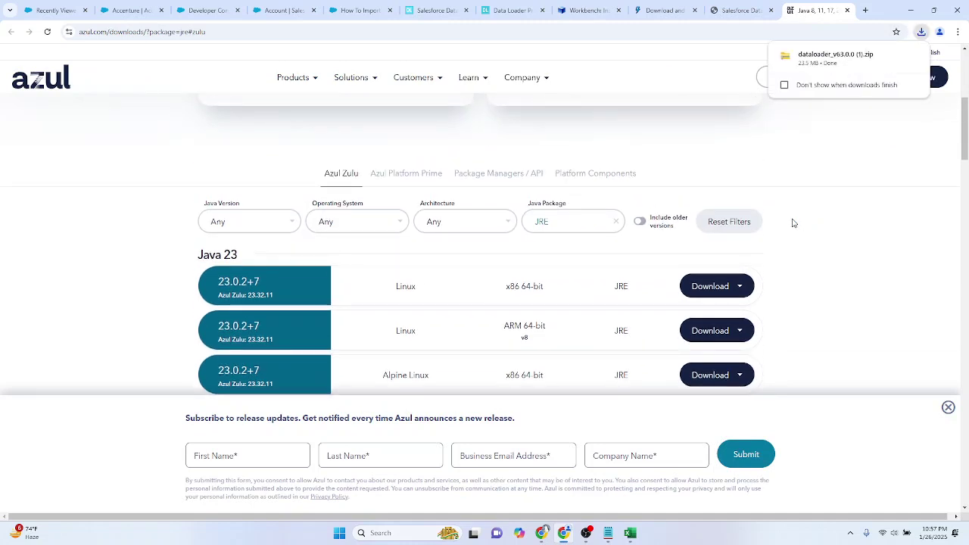
{"action": "left_click", "coordinate": [893, 57]}
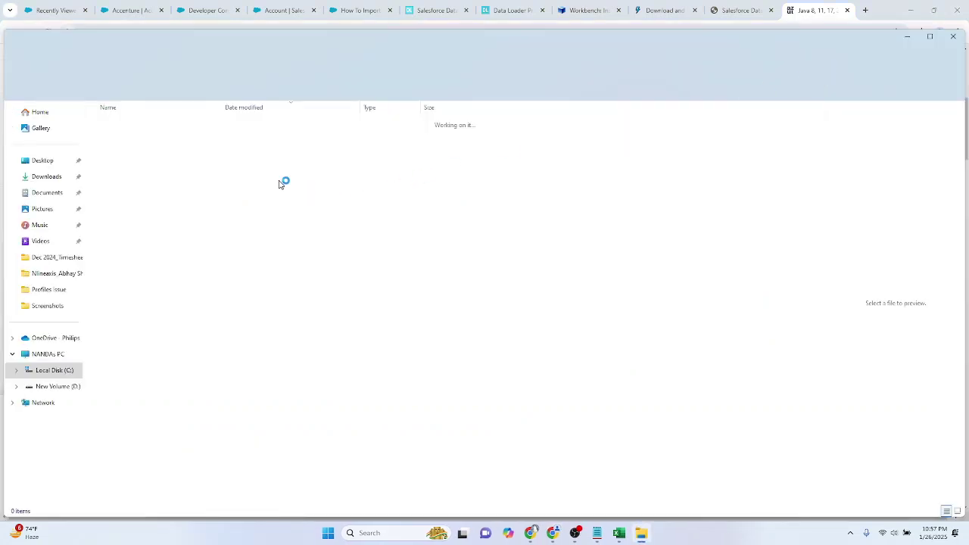
Step: Peek inside the dataloader_v63.0.0 zip, then launch Data Loader from its desktop shortcut
{"action": "double_click", "coordinate": [172, 136]}
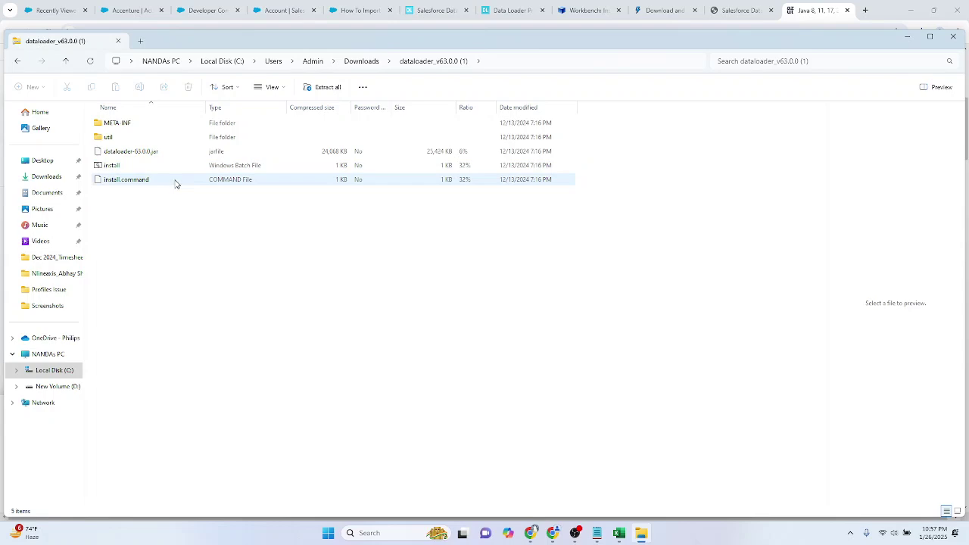
{"action": "key", "text": "super+d"}
{"action": "left_click_drag", "start_coordinate": [727, 67], "coordinate": [815, 137]}
{"action": "double_click", "coordinate": [794, 100]}
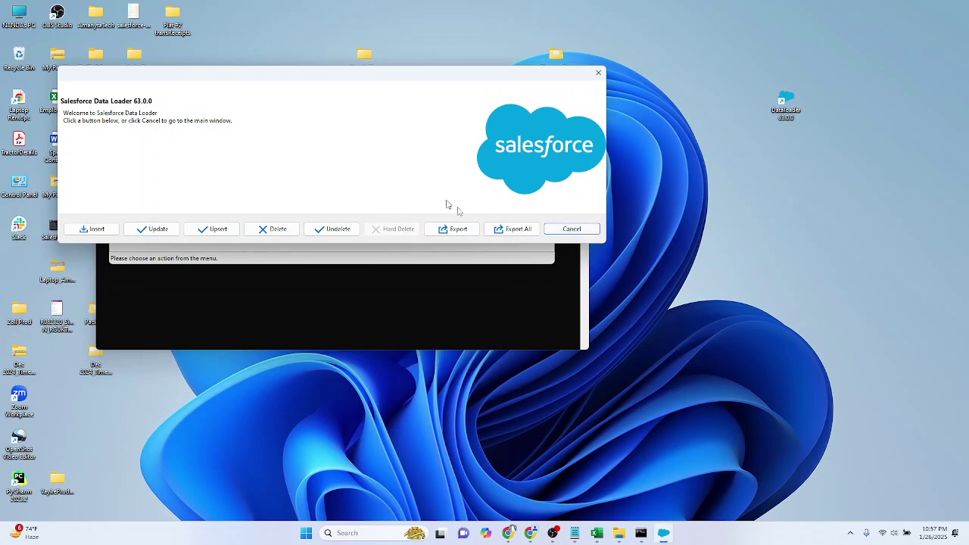
Step: Close the welcome dialog, start an Insert, and log in with Production as the environment
{"action": "left_click", "coordinate": [598, 73]}
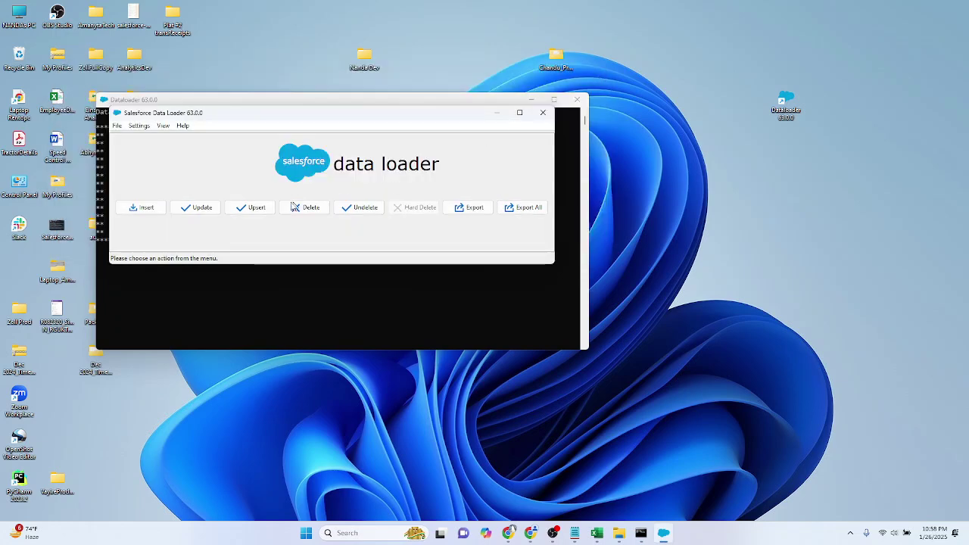
{"action": "left_click", "coordinate": [145, 207]}
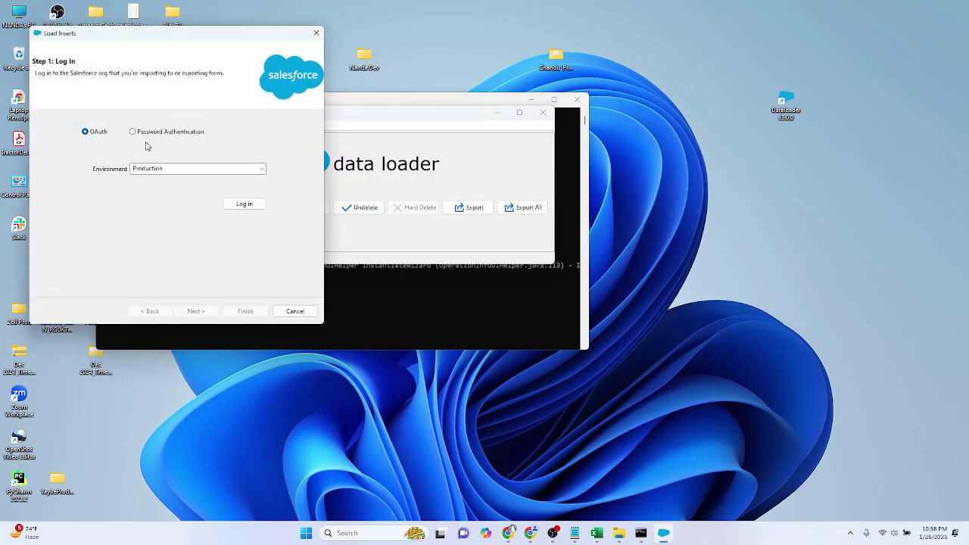
{"action": "left_click", "coordinate": [166, 168]}
{"action": "left_click", "coordinate": [261, 169]}
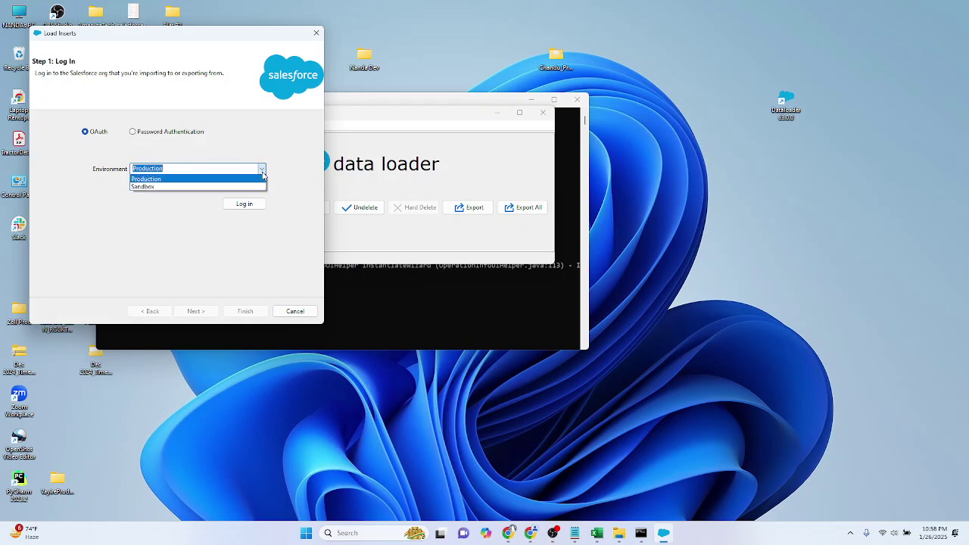
{"action": "left_click", "coordinate": [263, 175]}
{"action": "left_click", "coordinate": [252, 204]}
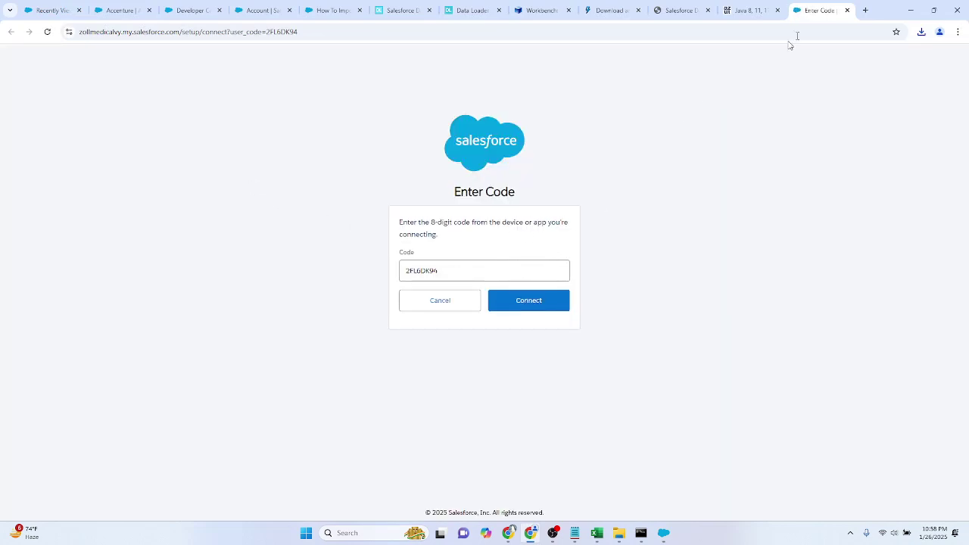
Step: Copy the browser login link from Data Loader's login popup
{"action": "left_click", "coordinate": [750, 10]}
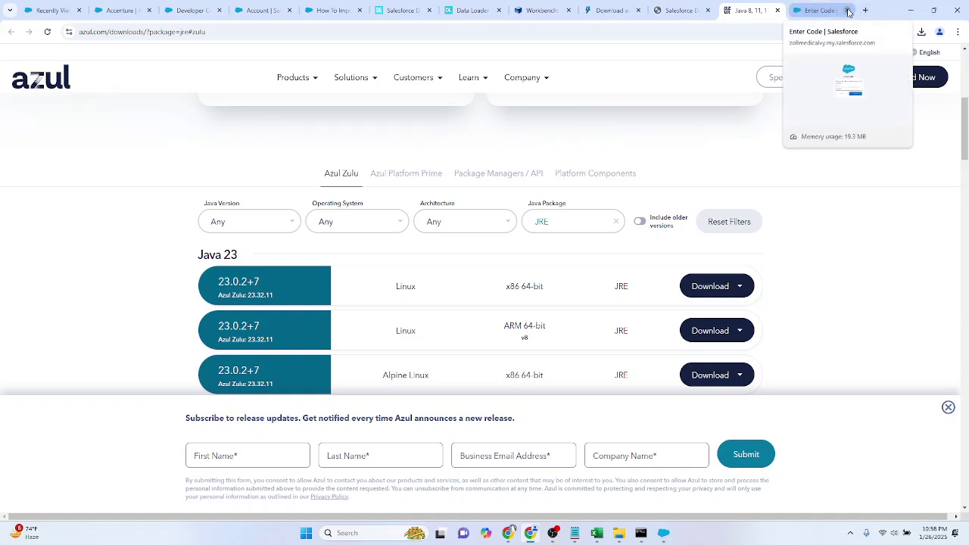
{"action": "key", "text": "alt+Tab"}
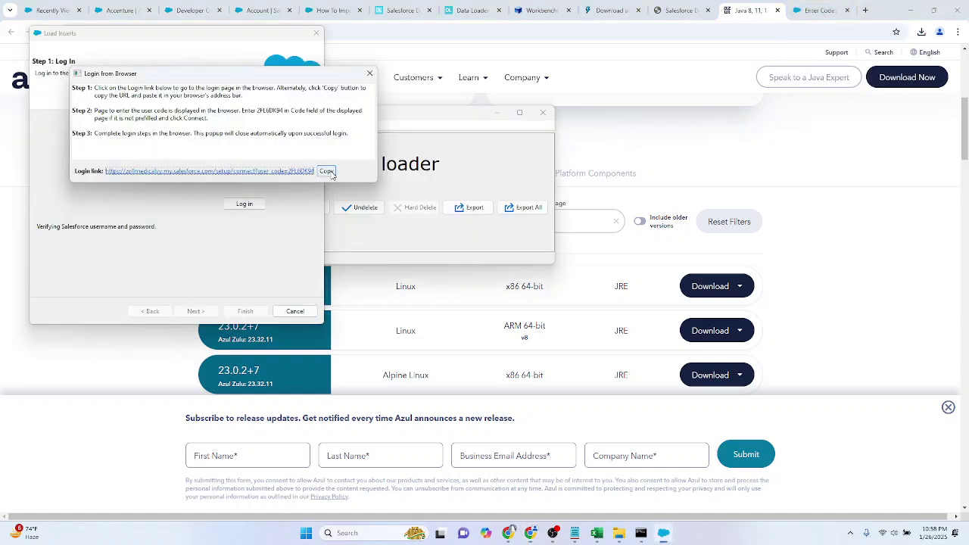
{"action": "left_click", "coordinate": [327, 171]}
{"action": "left_click", "coordinate": [797, 166]}
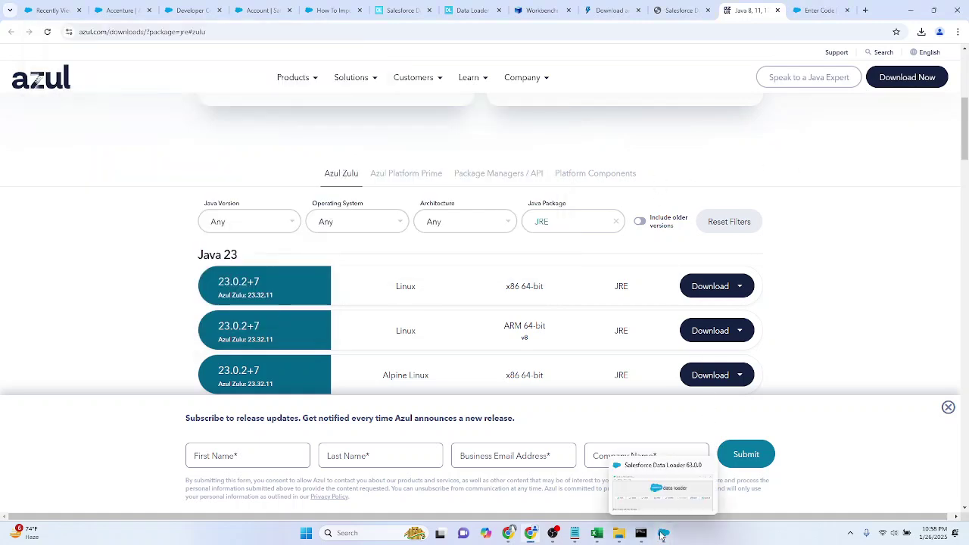
{"action": "left_click", "coordinate": [663, 534]}
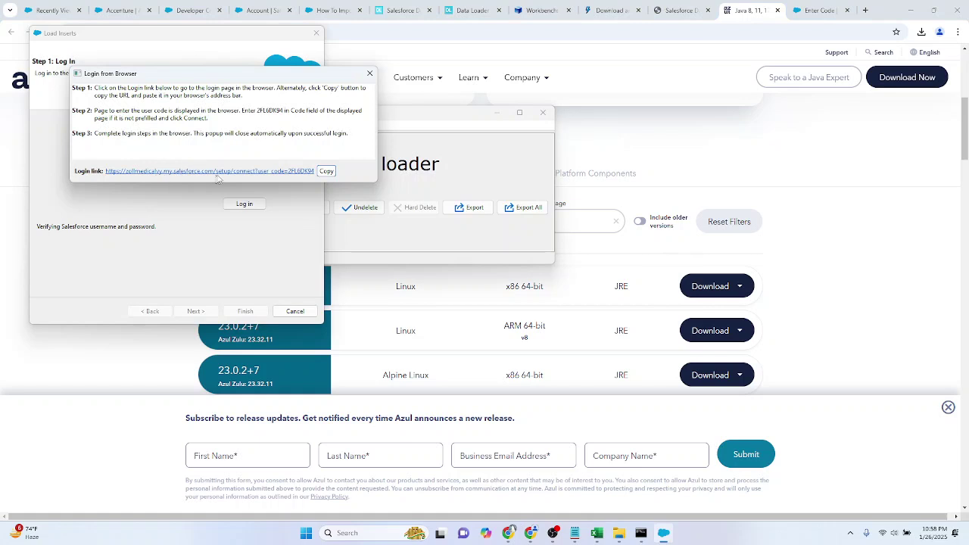
{"action": "left_click", "coordinate": [326, 171]}
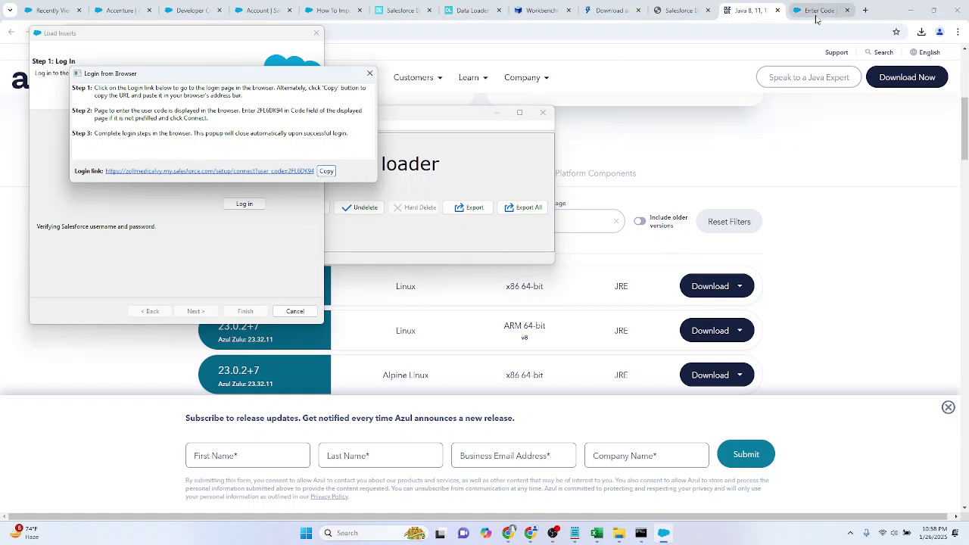
Step: Close the popup, retry the browser login, and cancel the device code connection
{"action": "left_click", "coordinate": [370, 73]}
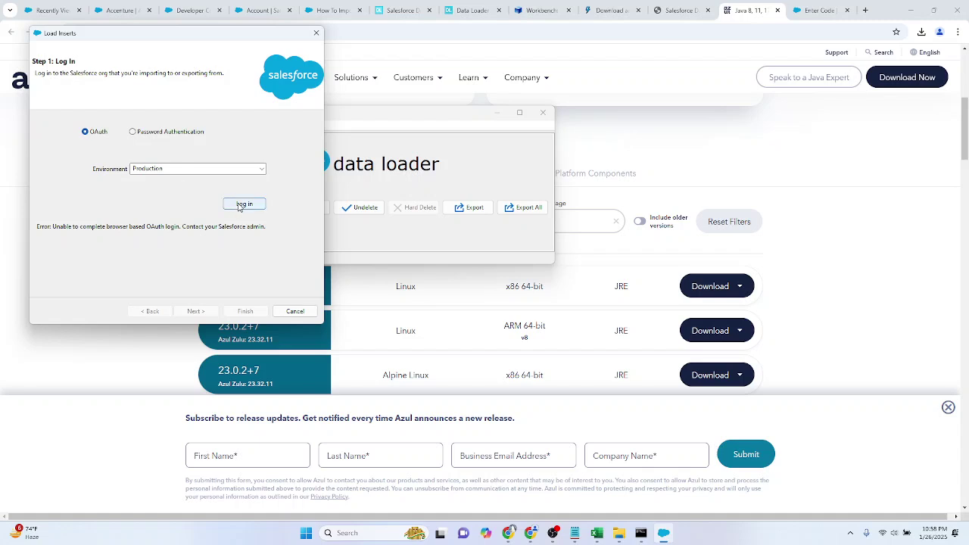
{"action": "left_click", "coordinate": [240, 205]}
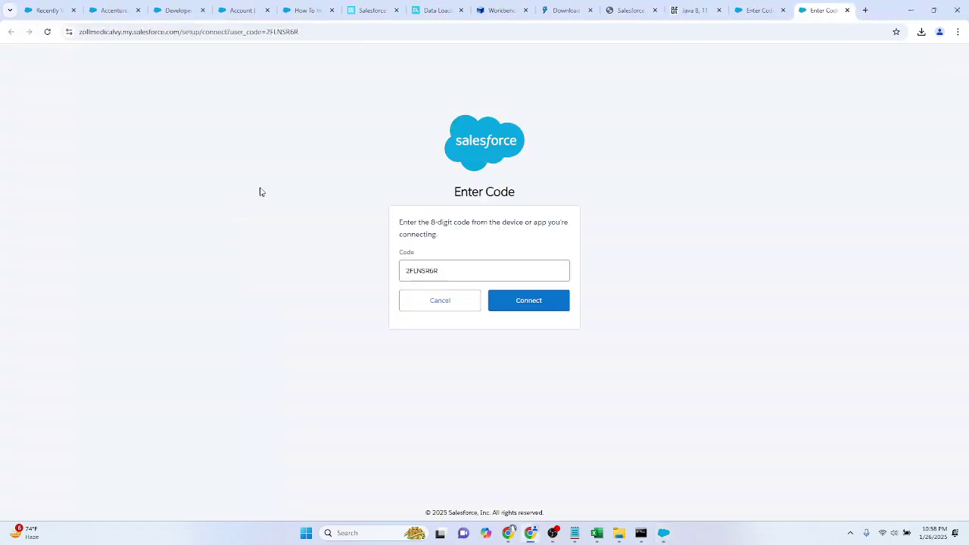
{"action": "left_click", "coordinate": [455, 309]}
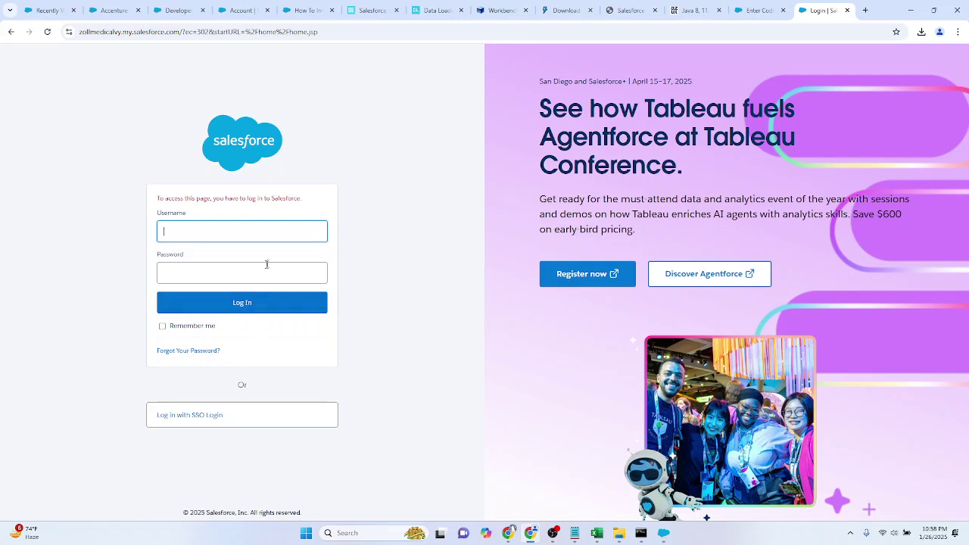
Step: Load the Salesforce login page from the browser address bar
{"action": "left_click", "coordinate": [241, 31]}
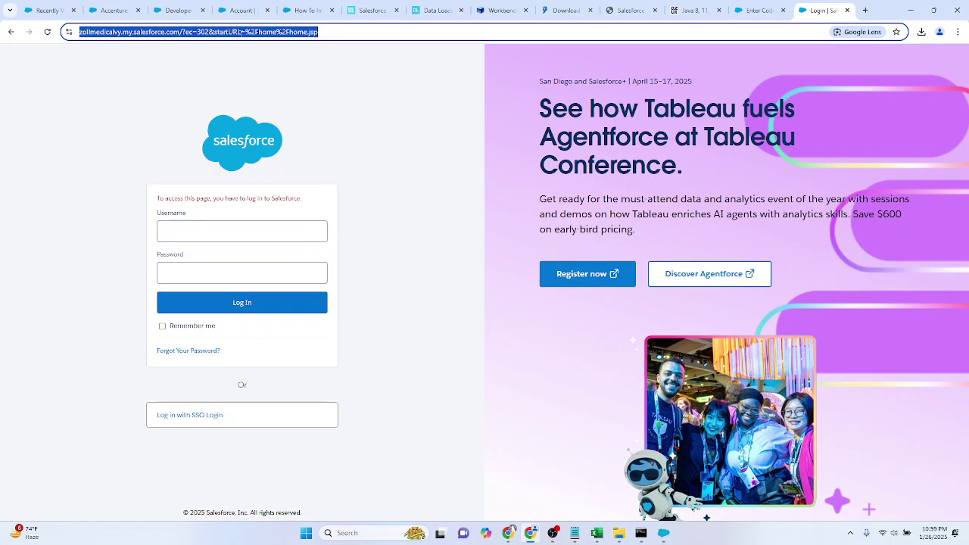
{"action": "type", "text": "lo"}
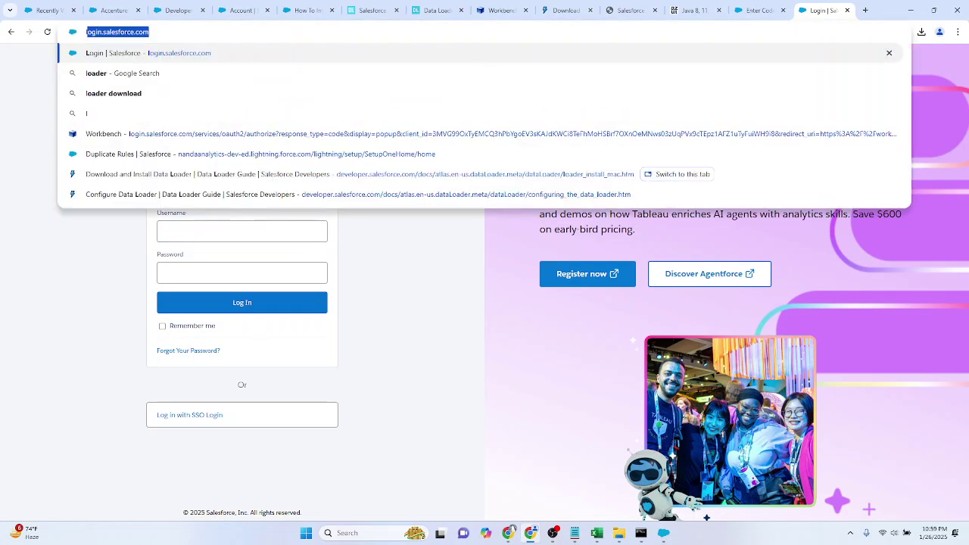
{"action": "key", "text": "BackSpace"}
{"action": "key", "text": "BackSpace"}
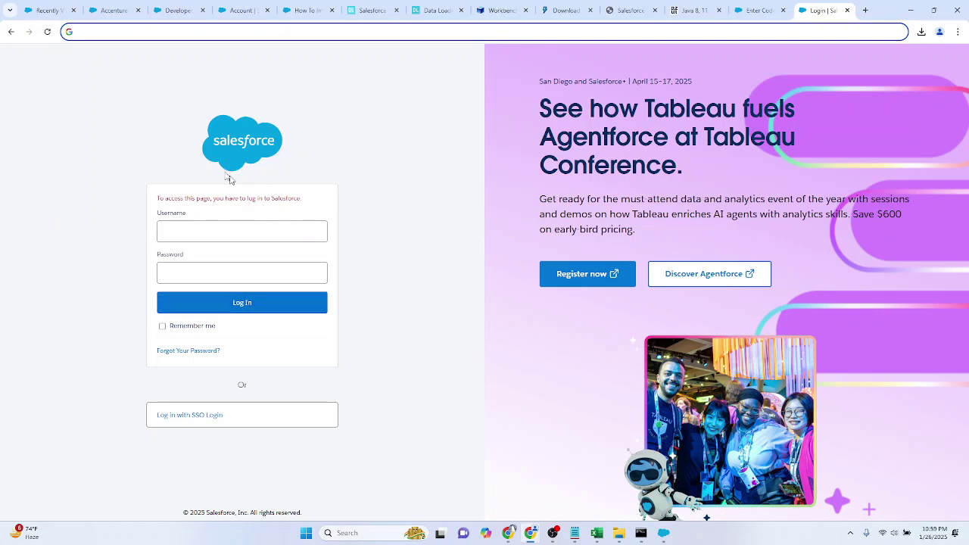
{"action": "type", "text": "log"}
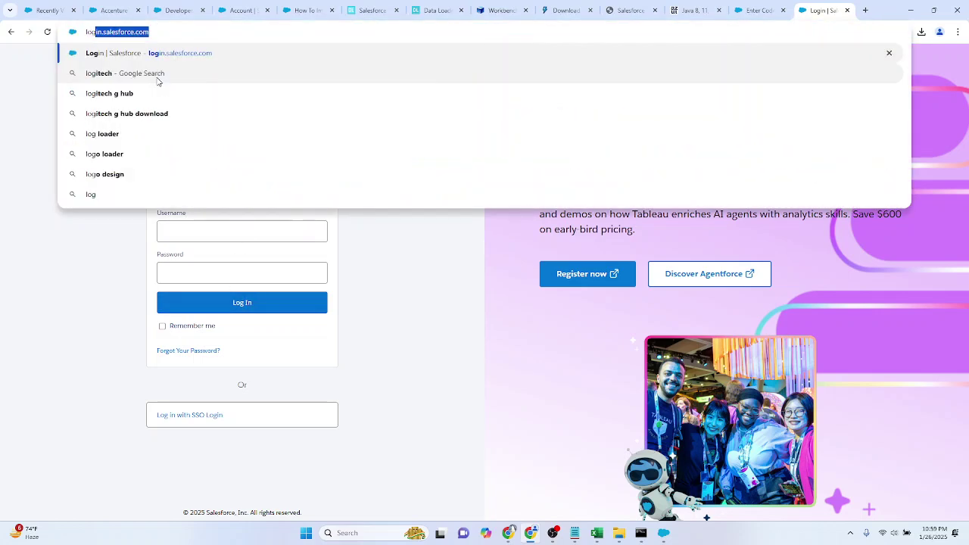
{"action": "key", "text": "Return"}
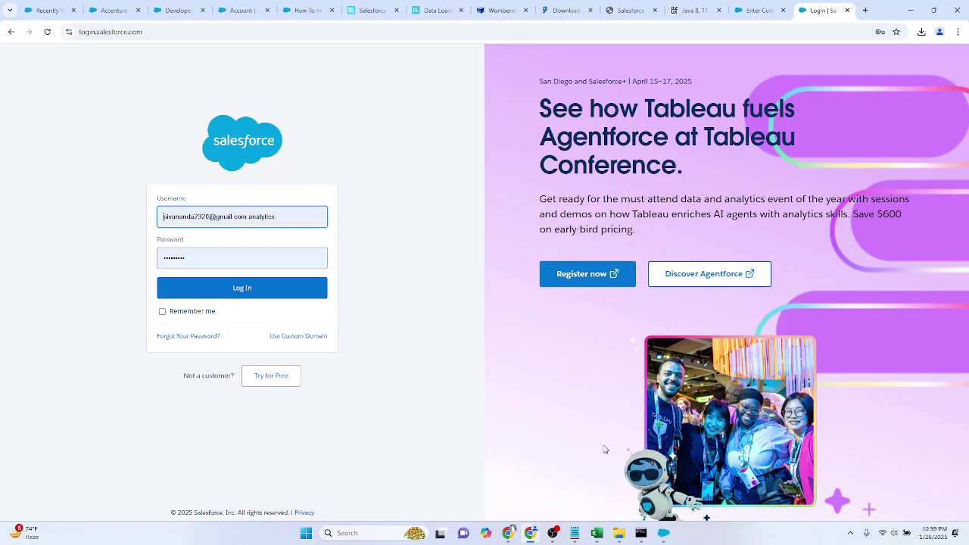
Step: Open Data Loader's copied device connect link in a new Chrome tab
{"action": "left_click", "coordinate": [659, 531]}
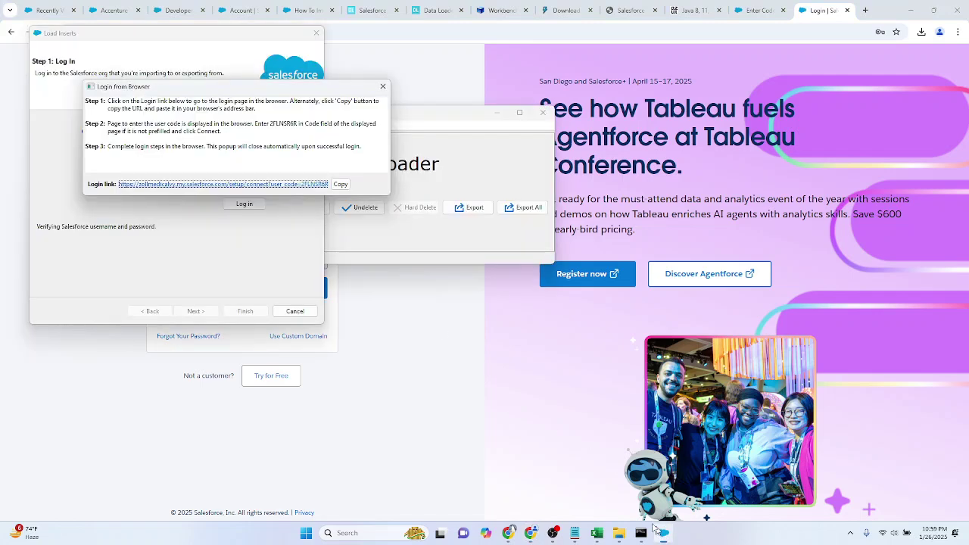
{"action": "left_click", "coordinate": [342, 187]}
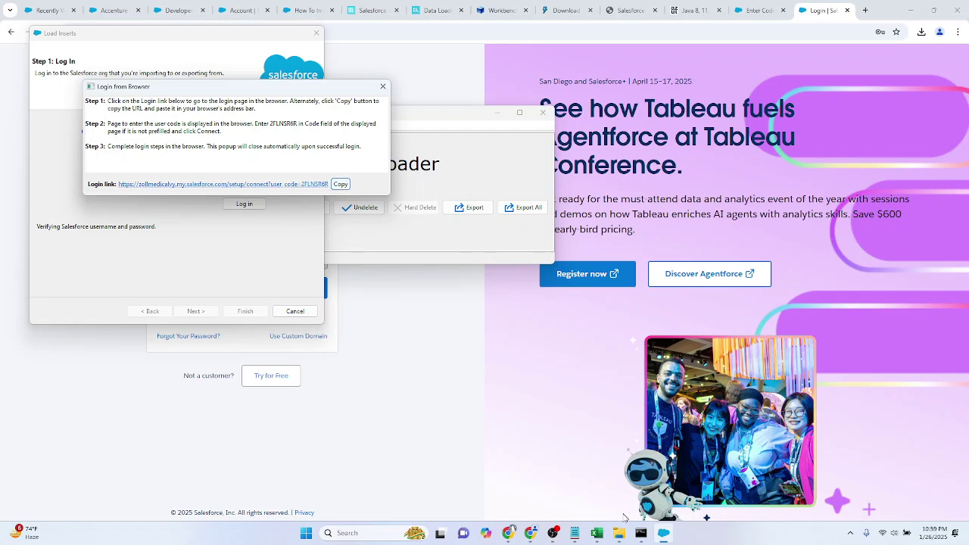
{"action": "left_click", "coordinate": [507, 536]}
{"action": "left_click", "coordinate": [505, 10]}
{"action": "key", "text": "ctrl+v"}
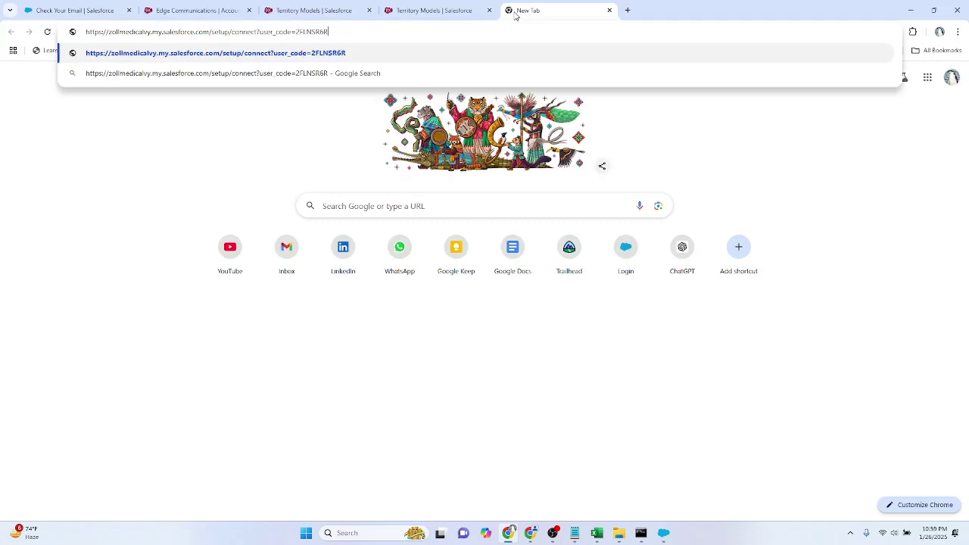
{"action": "key", "text": "Return"}
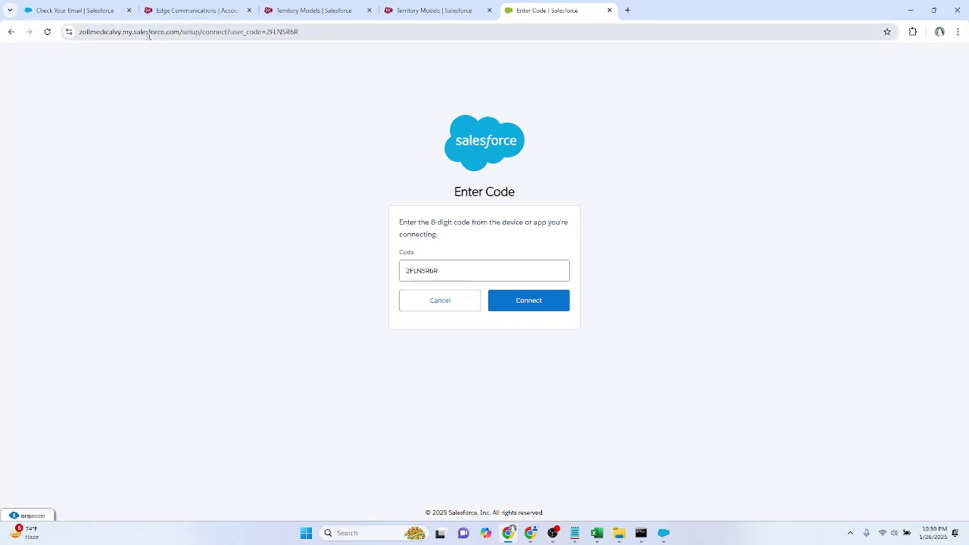
Step: Close Data Loader's browser-login popup and choose Password Authentication instead
{"action": "key", "text": "alt+Tab"}
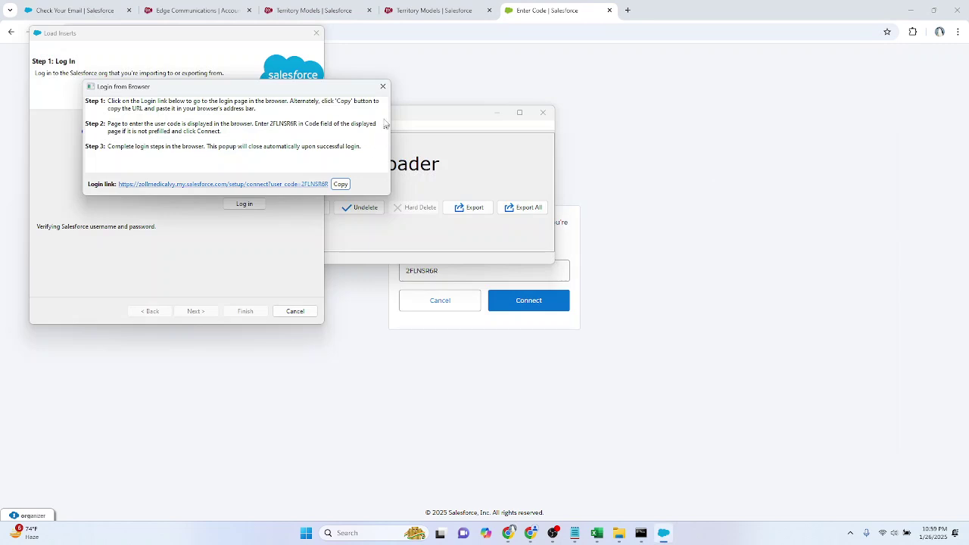
{"action": "left_click", "coordinate": [382, 87]}
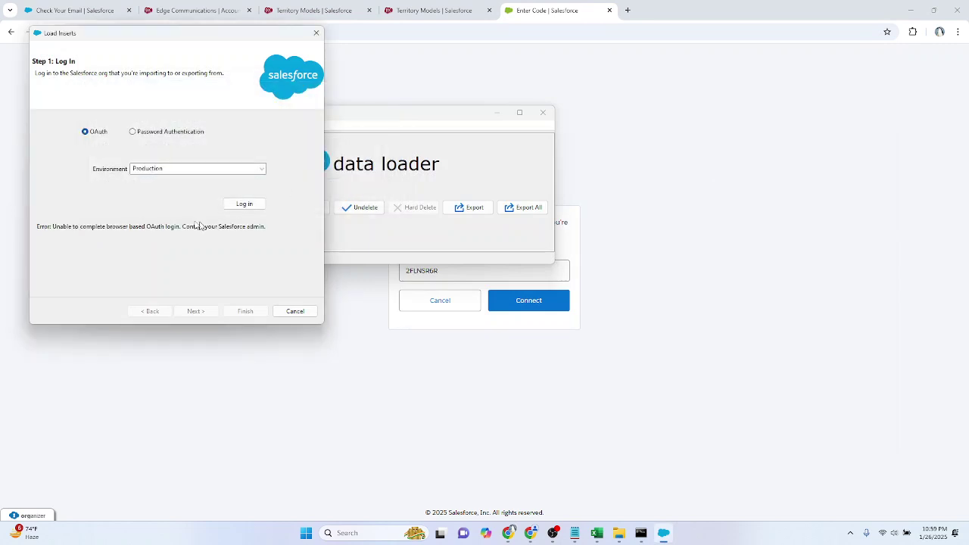
{"action": "left_click", "coordinate": [148, 137]}
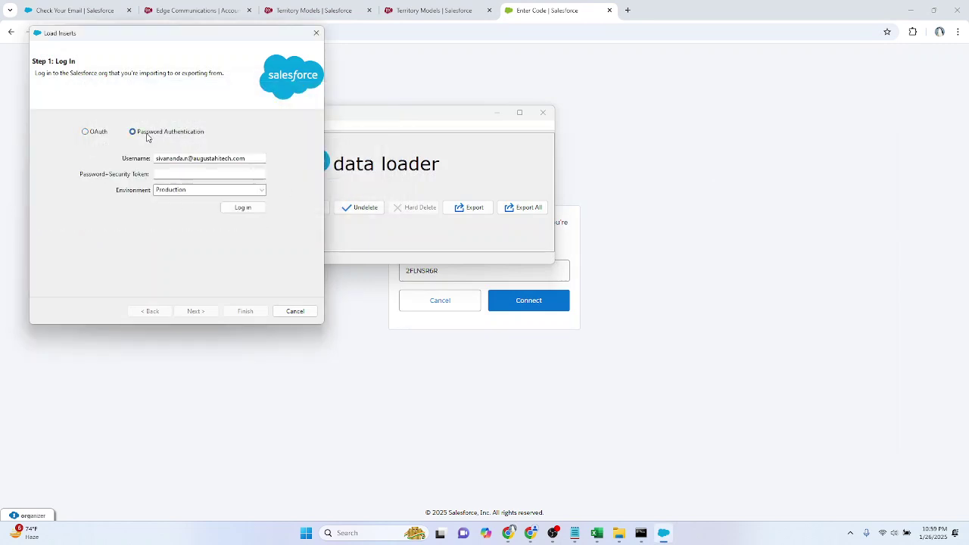
Step: Replace the Data Loader username, enter the password with security token, and log in
{"action": "left_click", "coordinate": [185, 172]}
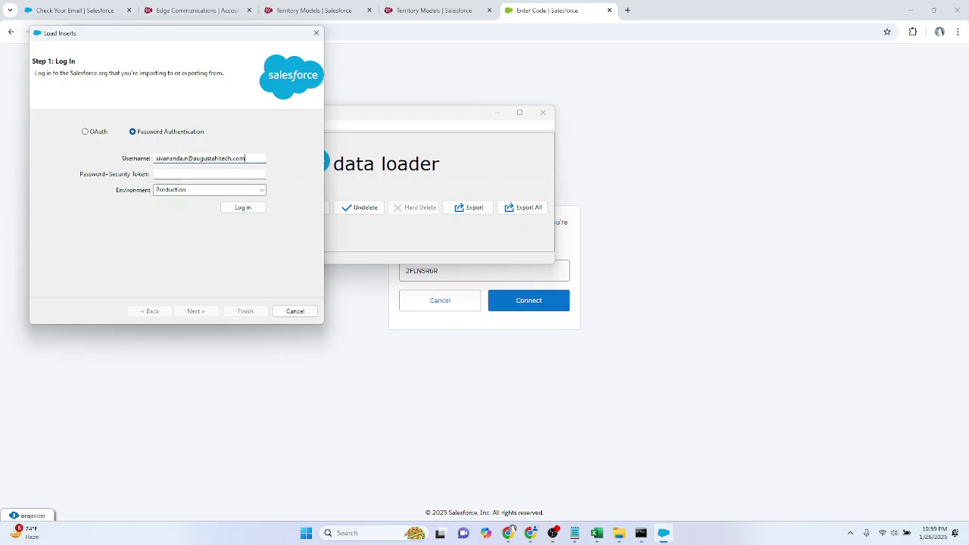
{"action": "left_click_drag", "start_coordinate": [271, 160], "coordinate": [115, 159]}
{"action": "key", "text": "BackSpace"}
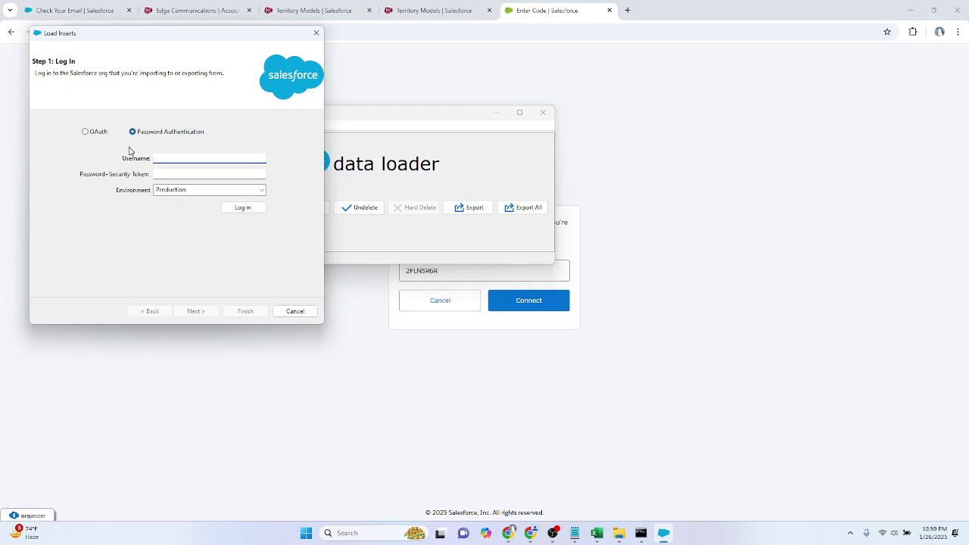
{"action": "left_click", "coordinate": [181, 173]}
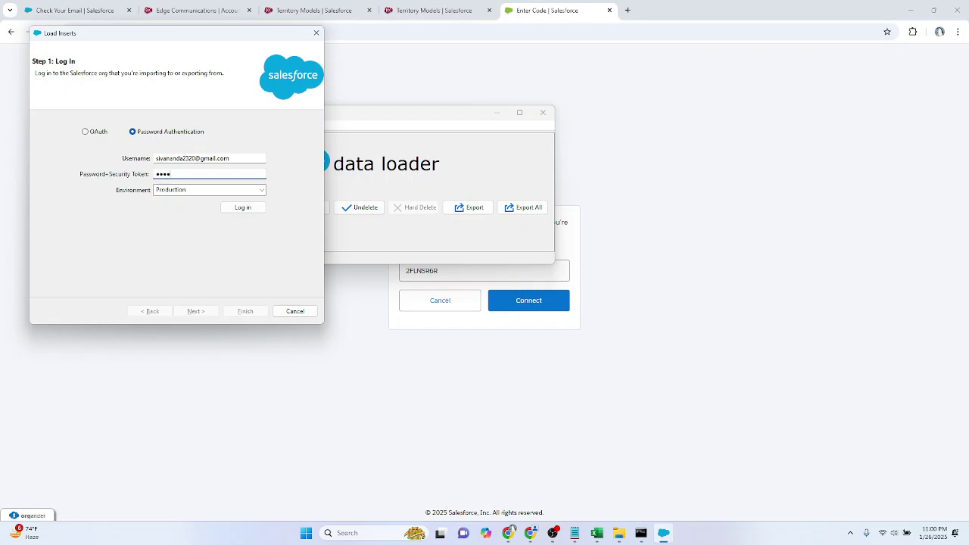
{"action": "type", "text": "•"}
{"action": "key", "text": "Return"}
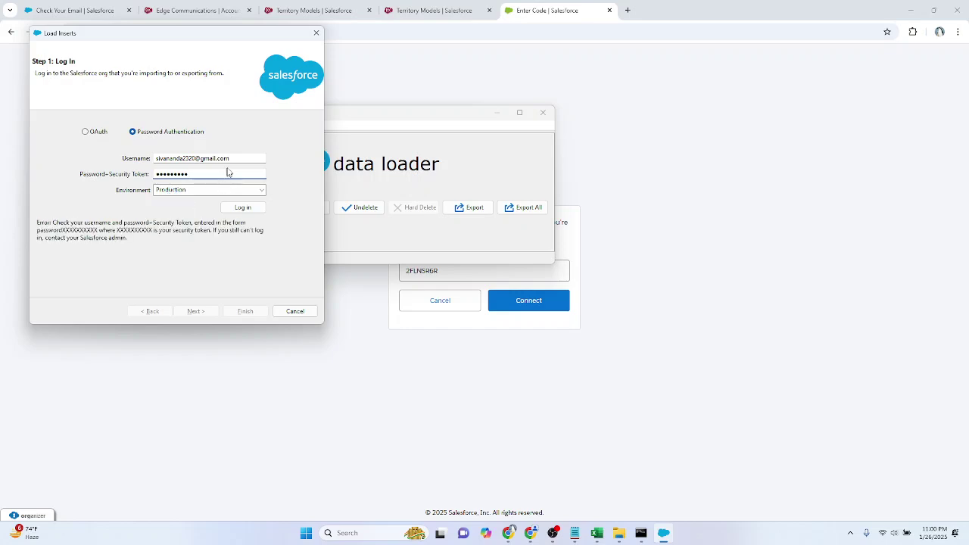
Step: Retype the username and the password, then retry the login
{"action": "key", "text": "shift+Tab"}
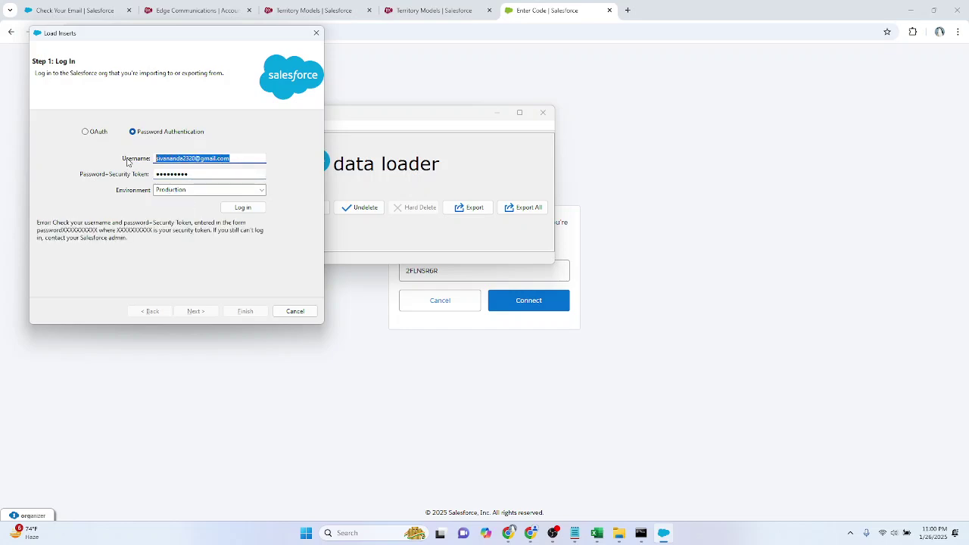
{"action": "type", "text": "s"}
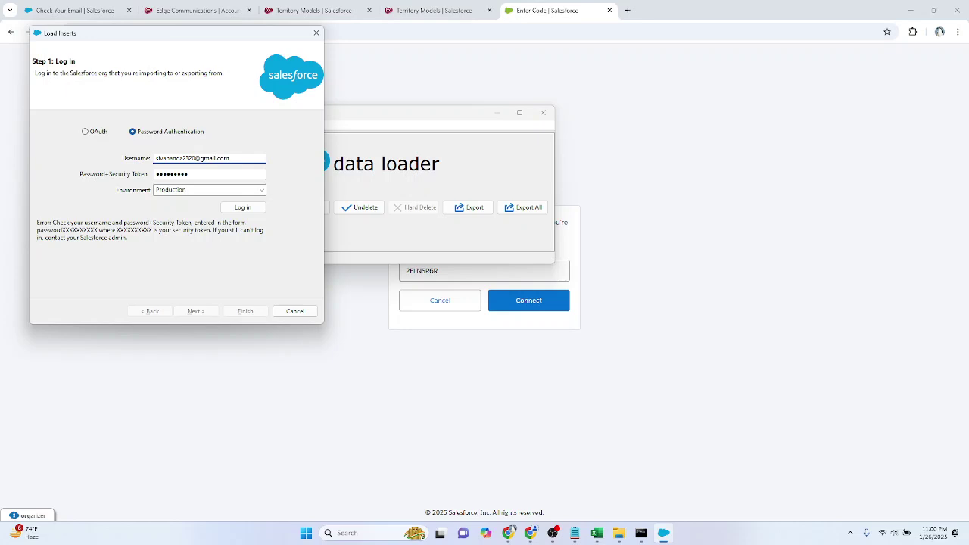
{"action": "left_click", "coordinate": [188, 174]}
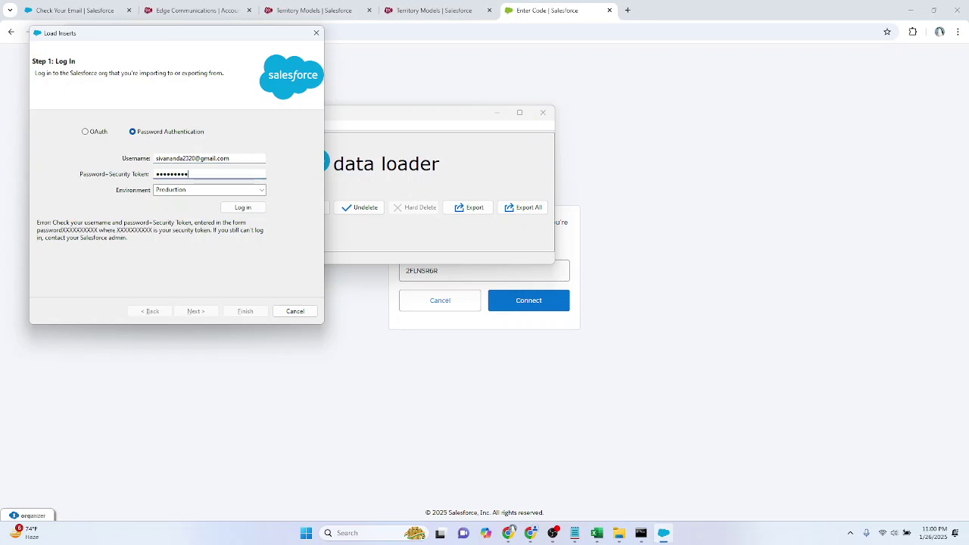
{"action": "key", "text": "ctrl+a"}
{"action": "type", "text": "S•••••"}
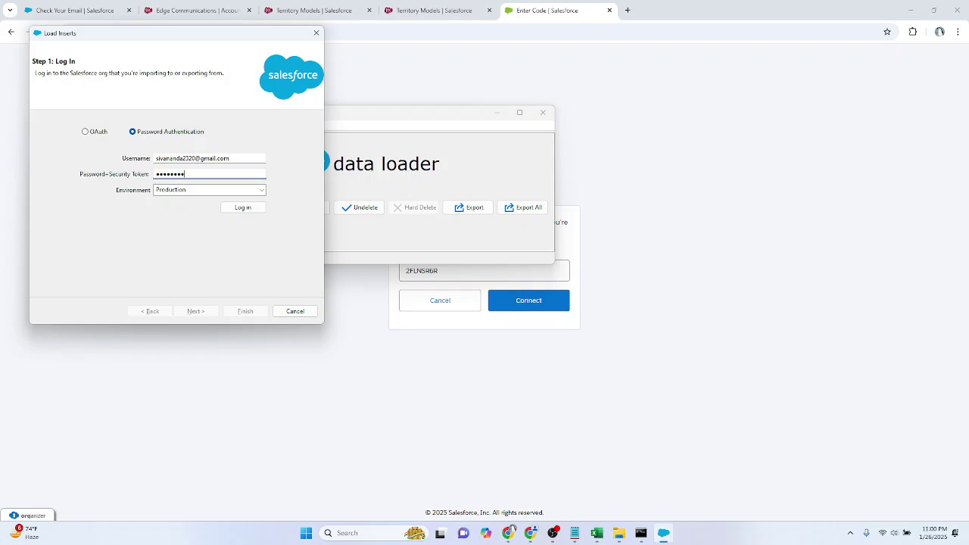
{"action": "key", "text": "Return"}
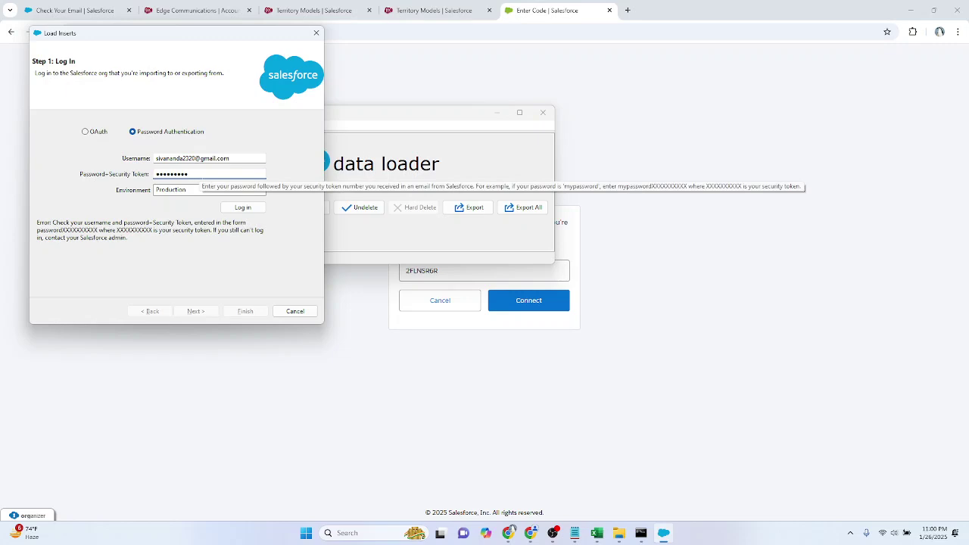
Step: Append '.analytics' to the username, re-enter the password, and submit again
{"action": "left_click", "coordinate": [230, 158]}
{"action": "type", "text": ".analytics"}
{"action": "key", "text": "Tab"}
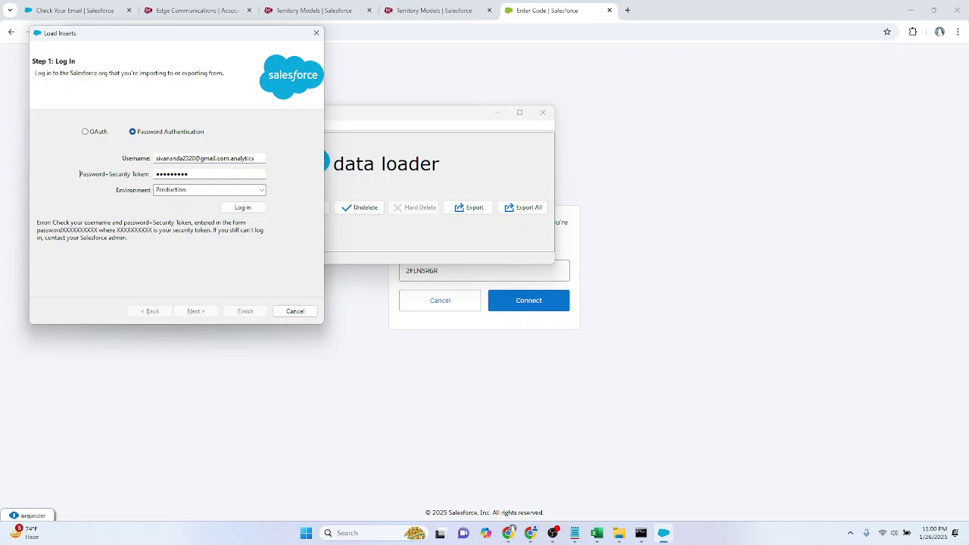
{"action": "key", "text": "BackSpace"}
{"action": "key", "text": "BackSpace"}
{"action": "key", "text": "BackSpace"}
{"action": "key", "text": "BackSpace"}
{"action": "key", "text": "BackSpace"}
{"action": "key", "text": "BackSpace"}
{"action": "key", "text": "BackSpace"}
{"action": "key", "text": "BackSpace"}
{"action": "key", "text": "BackSpace"}
{"action": "type", "text": "•••••••••"}
{"action": "key", "text": "Return"}
{"action": "left_click_drag", "start_coordinate": [173, 38], "coordinate": [539, 101]}
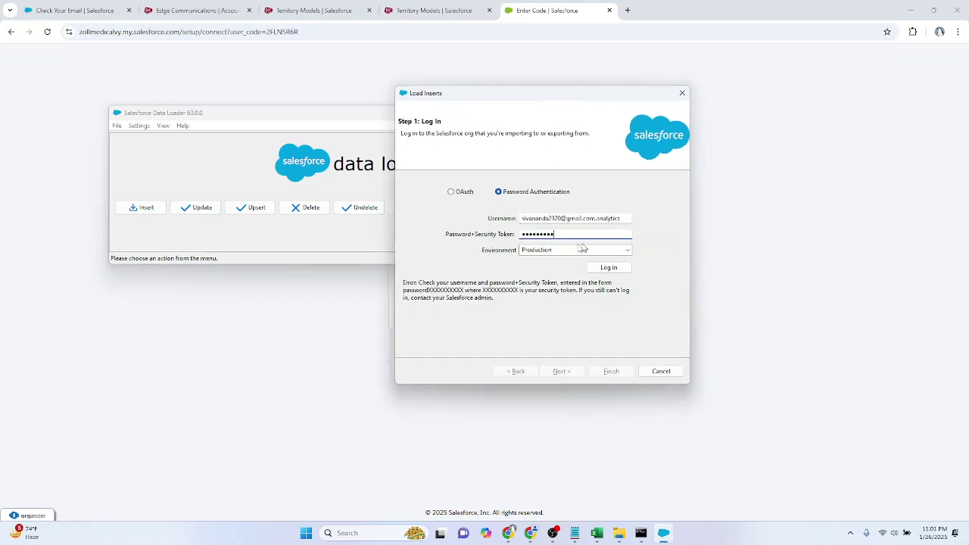
{"action": "left_click", "coordinate": [407, 10]}
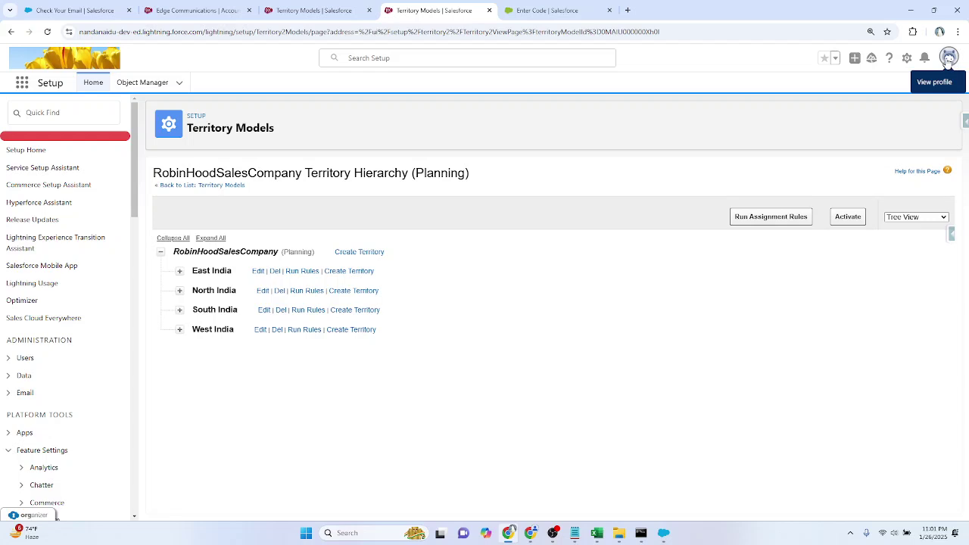
Step: Go to personal settings' Reset My Security Token page and reset the token
{"action": "left_click", "coordinate": [948, 59]}
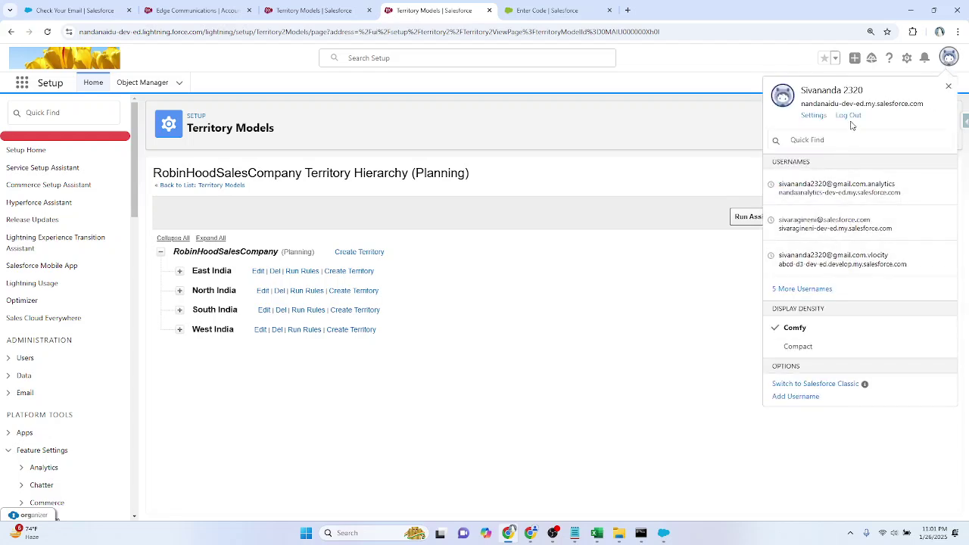
{"action": "left_click", "coordinate": [812, 115]}
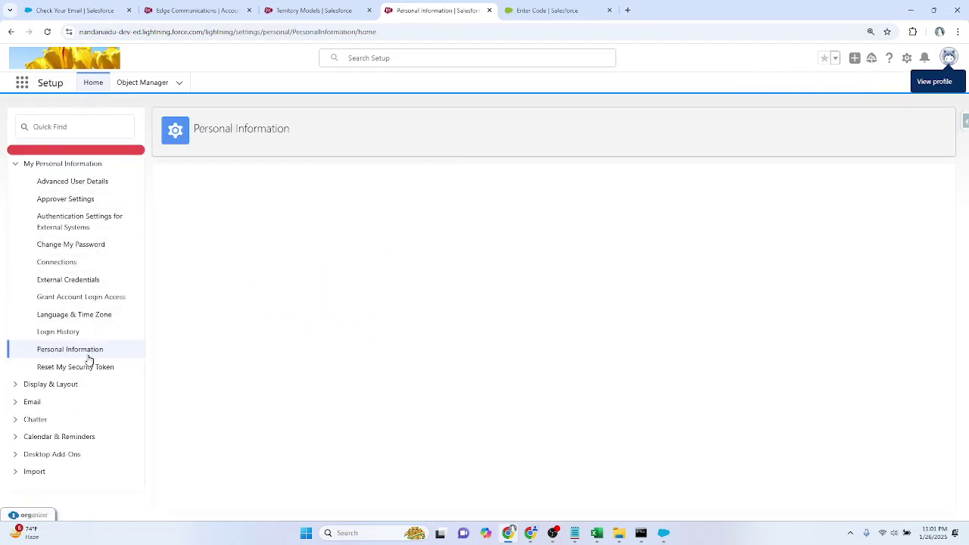
{"action": "left_click", "coordinate": [81, 368]}
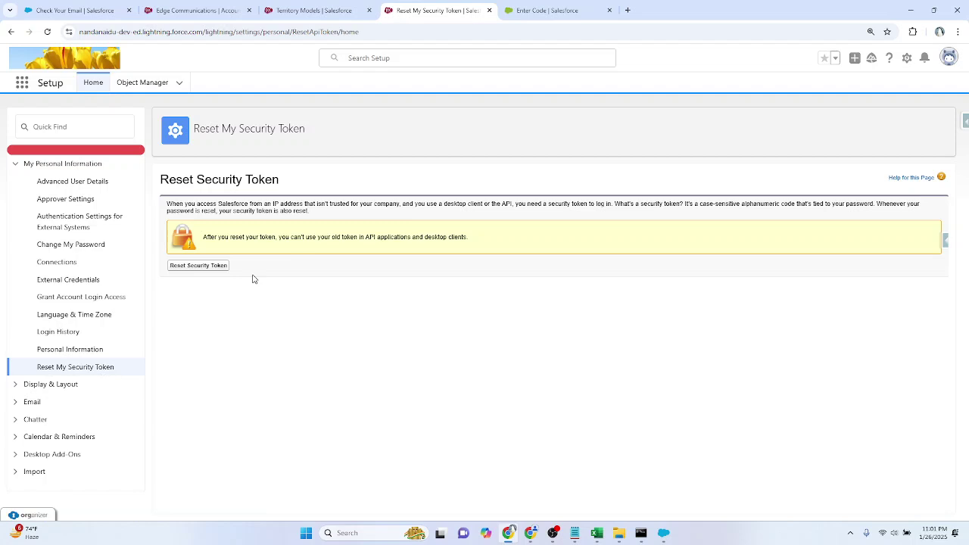
{"action": "left_click", "coordinate": [219, 268]}
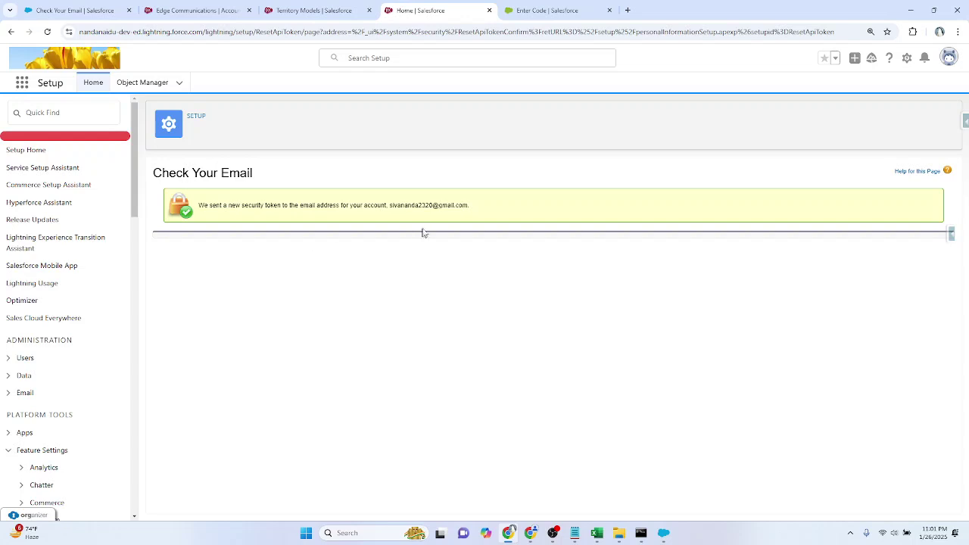
Step: Select the account e-mail address shown in the reset notice
{"action": "left_click_drag", "start_coordinate": [391, 205], "coordinate": [519, 210]}
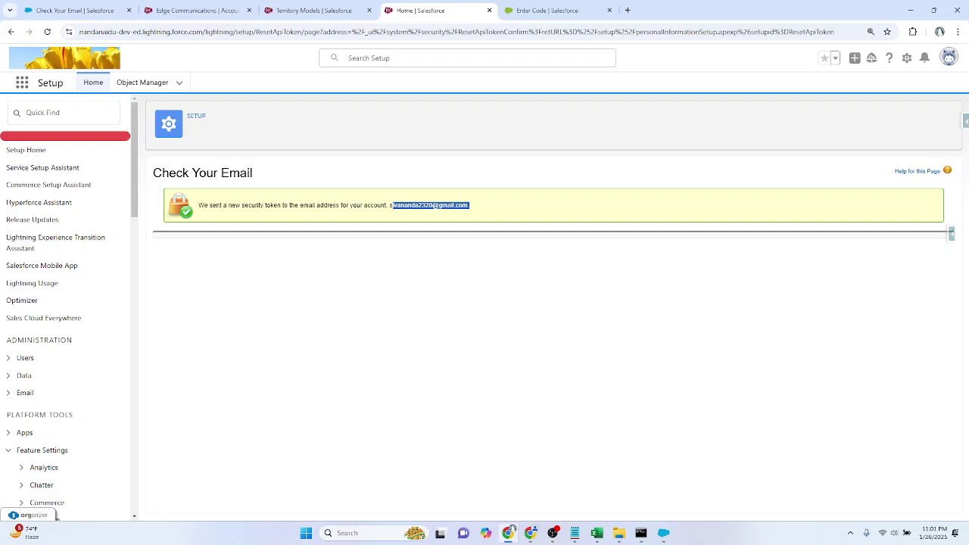
{"action": "left_click", "coordinate": [391, 206]}
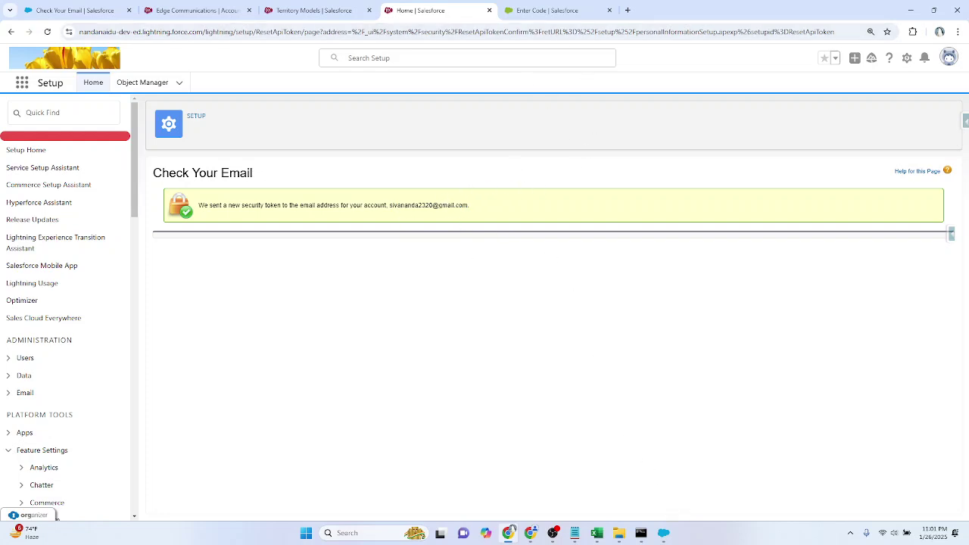
{"action": "left_click_drag", "start_coordinate": [389, 205], "coordinate": [489, 210]}
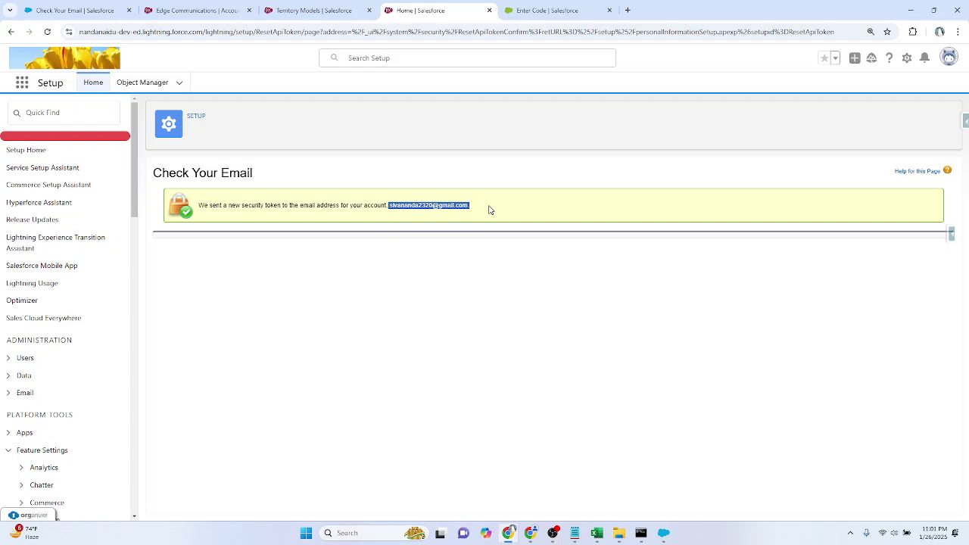
Step: Return to the Reset My Security Token page and bring Data Loader's login back
{"action": "left_click", "coordinate": [949, 58]}
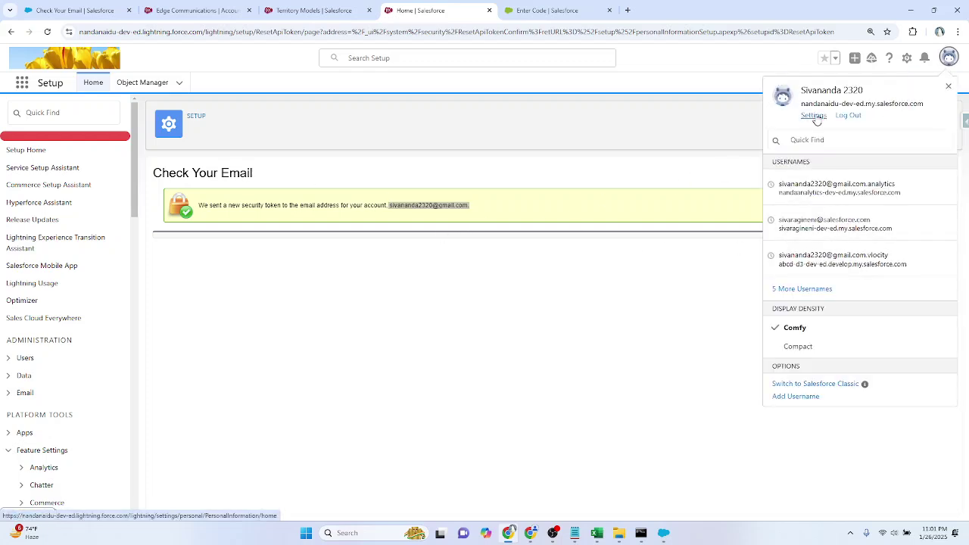
{"action": "left_click", "coordinate": [814, 116]}
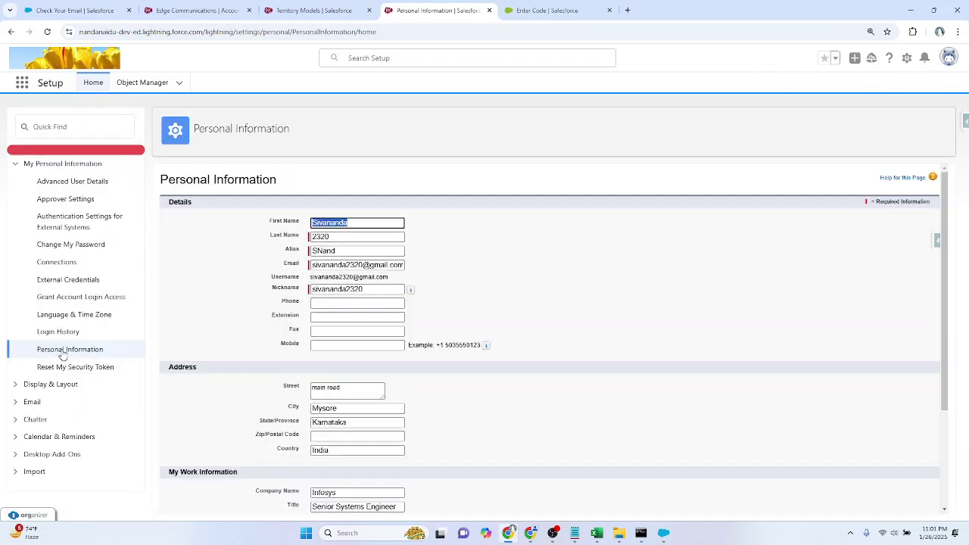
{"action": "left_click", "coordinate": [65, 367]}
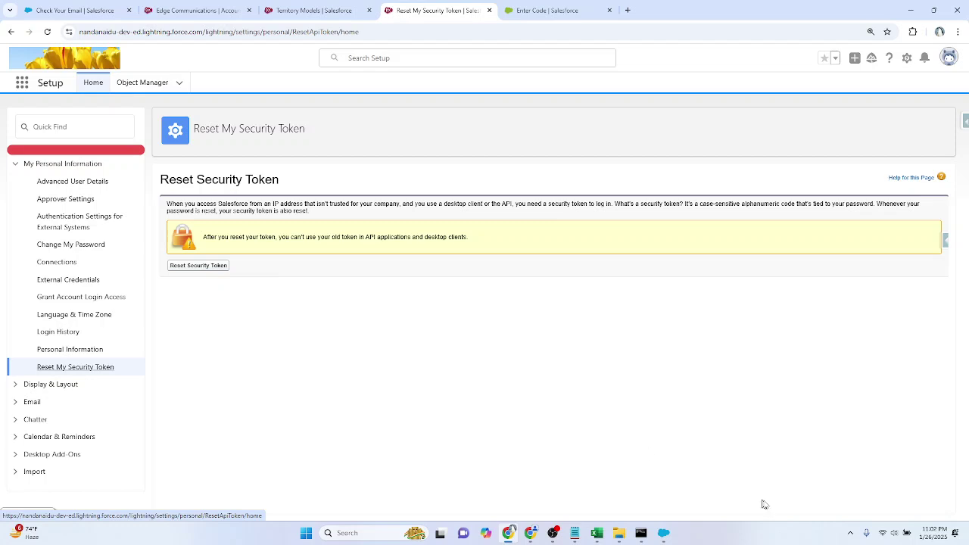
{"action": "left_click", "coordinate": [664, 533]}
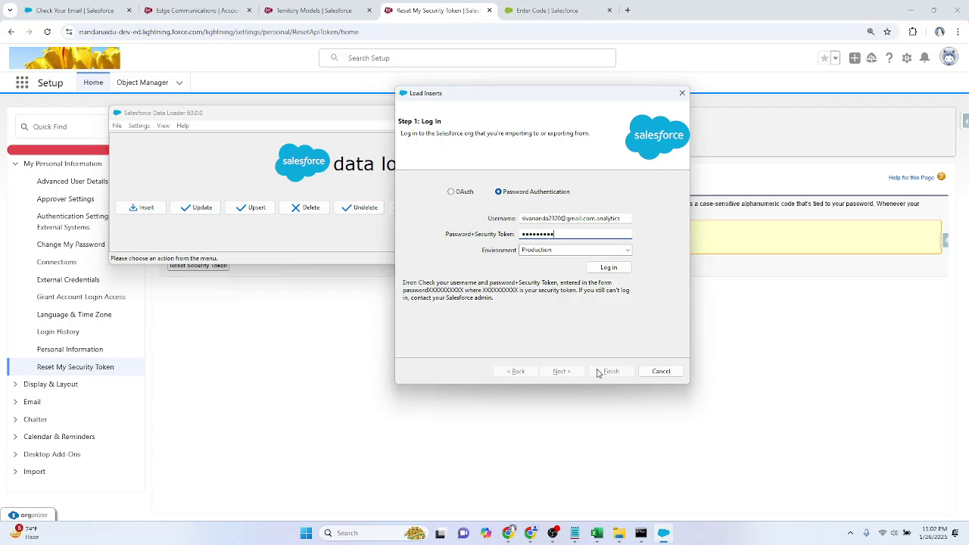
Step: Close the Load Inserts login, enable Insert null values in Data Loader Settings, and close Settings
{"action": "left_click", "coordinate": [680, 94]}
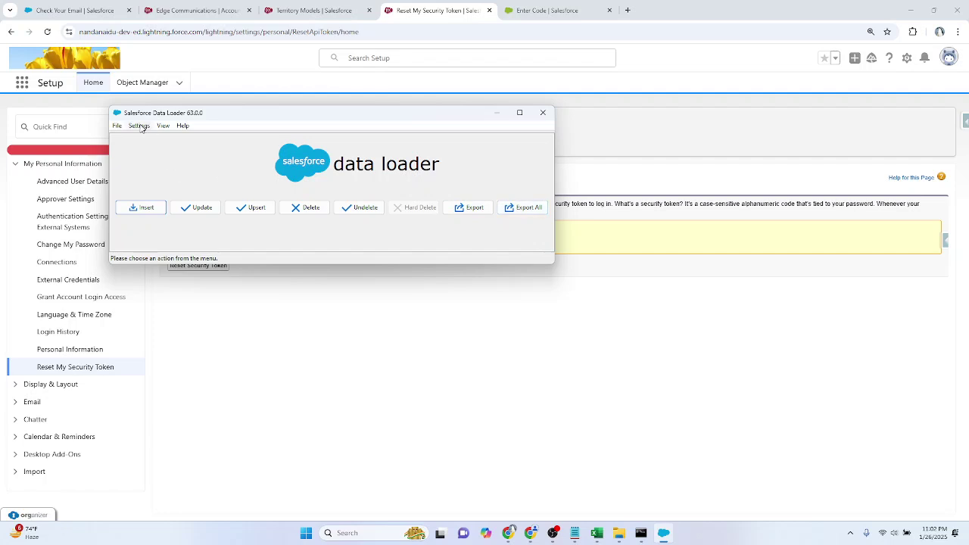
{"action": "left_click", "coordinate": [141, 125]}
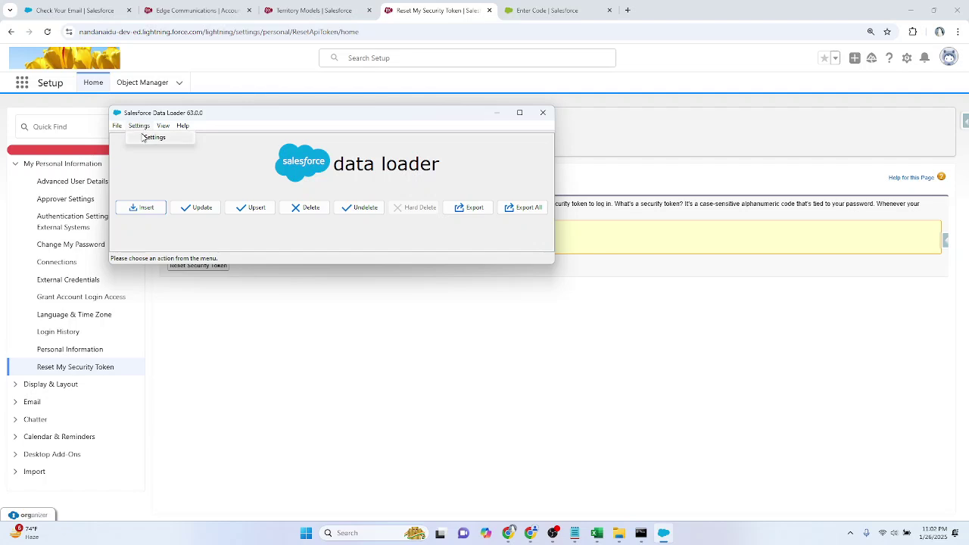
{"action": "left_click", "coordinate": [149, 137]}
{"action": "scroll", "coordinate": [401, 288], "scroll_direction": "down", "scroll_amount": 3}
{"action": "scroll", "coordinate": [401, 289], "scroll_direction": "up", "scroll_amount": 3}
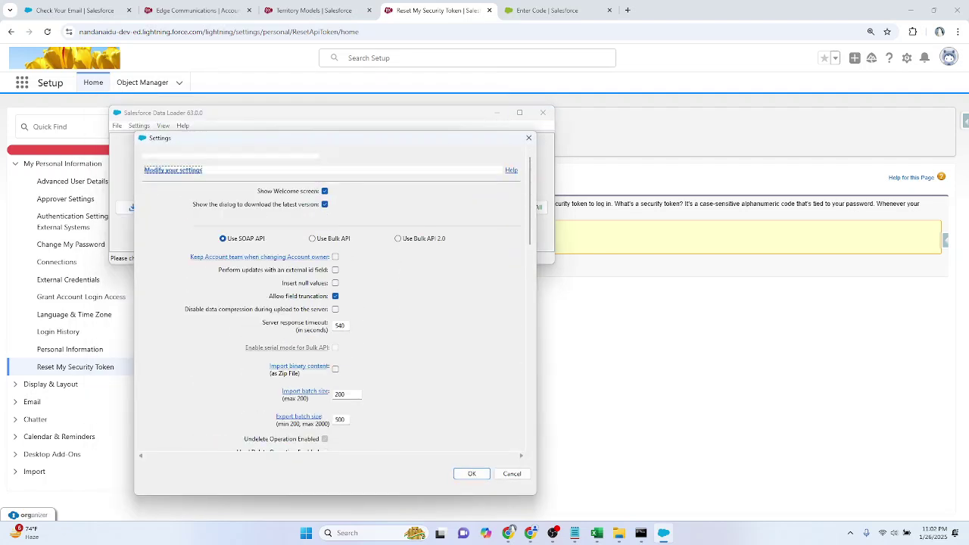
{"action": "left_click", "coordinate": [284, 283]}
{"action": "left_click", "coordinate": [336, 283]}
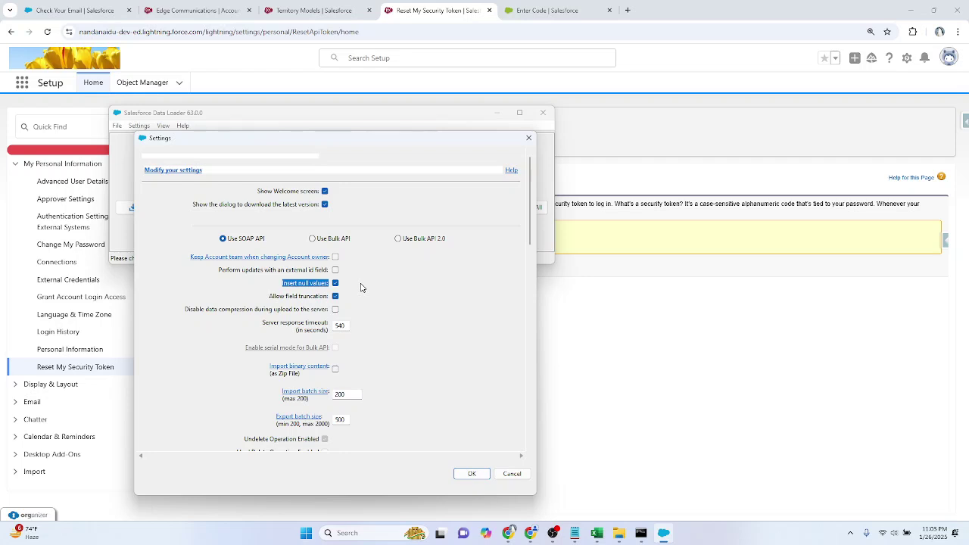
{"action": "left_click_drag", "start_coordinate": [289, 284], "coordinate": [282, 283]}
{"action": "left_click", "coordinate": [528, 140]}
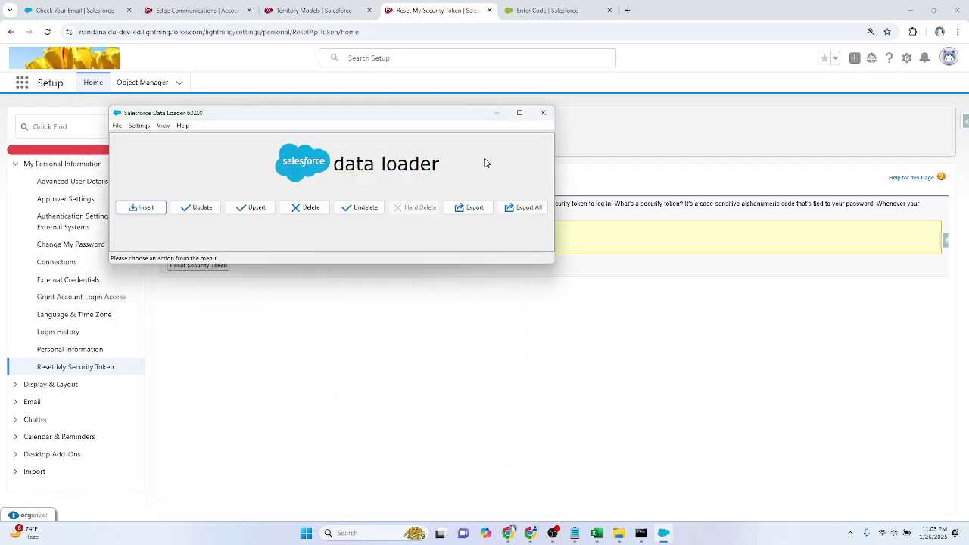
Step: Reposition the Data Loader window and then quit Data Loader
{"action": "left_click_drag", "start_coordinate": [308, 115], "coordinate": [510, 176]}
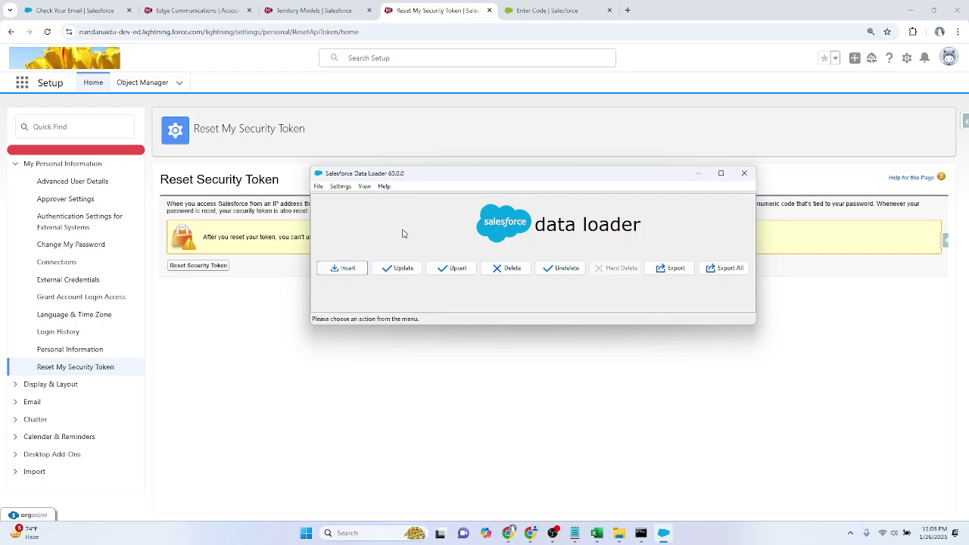
{"action": "left_click_drag", "start_coordinate": [443, 180], "coordinate": [373, 141]}
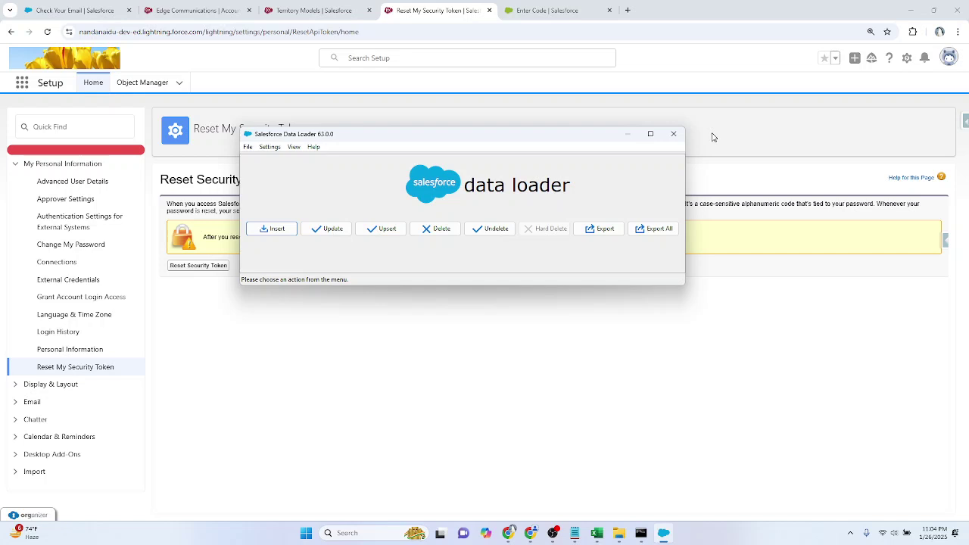
{"action": "left_click", "coordinate": [673, 134]}
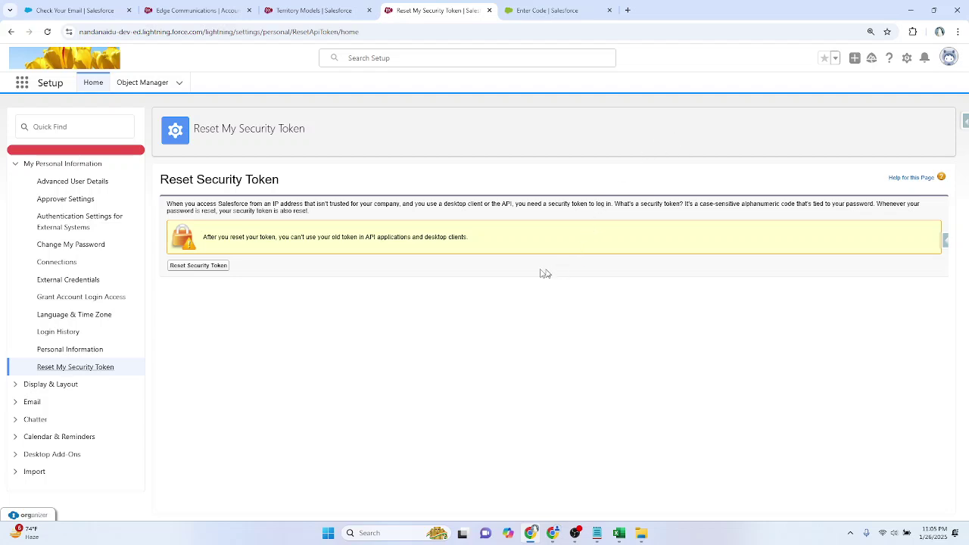
Step: From the Edge Communications tab, search the App Launcher for 'account' and open Accounts
{"action": "left_click", "coordinate": [229, 7]}
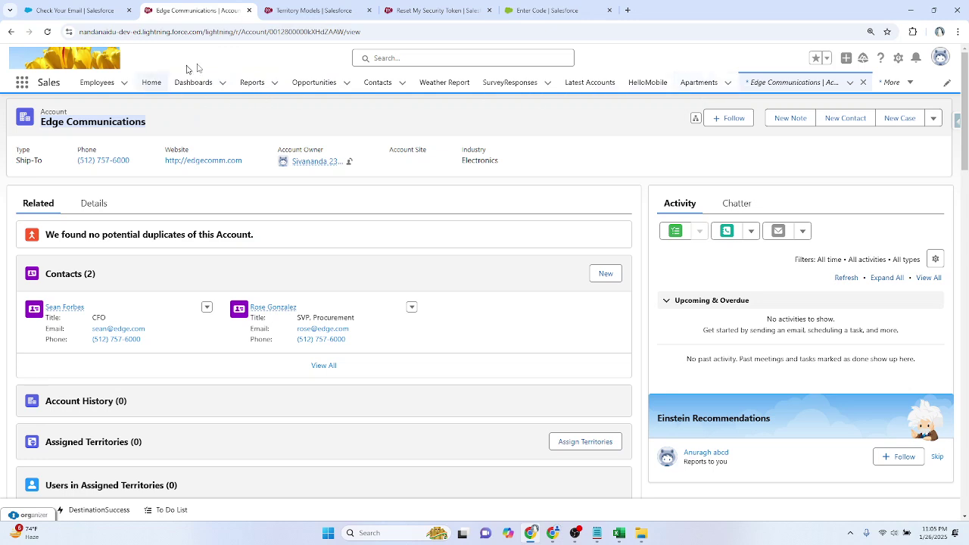
{"action": "left_click", "coordinate": [25, 83]}
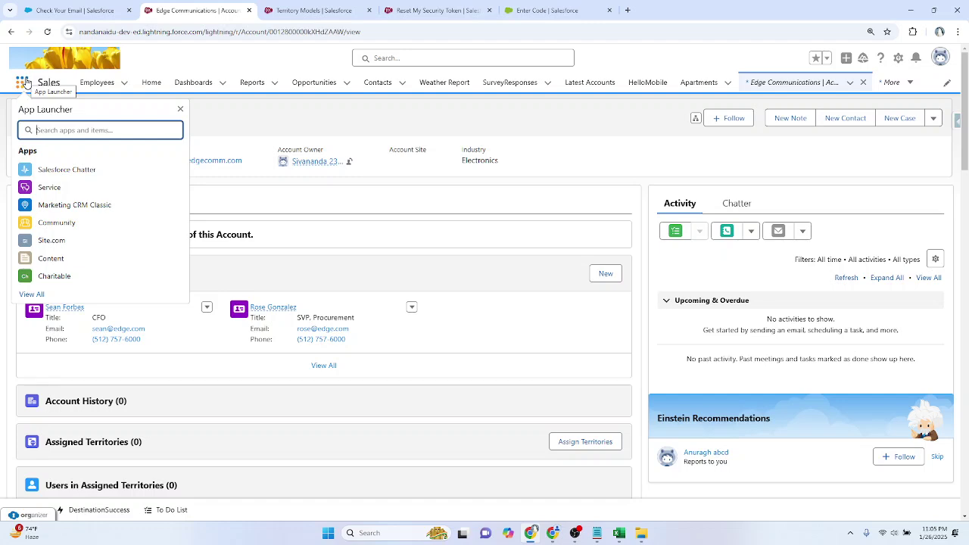
{"action": "type", "text": "account"}
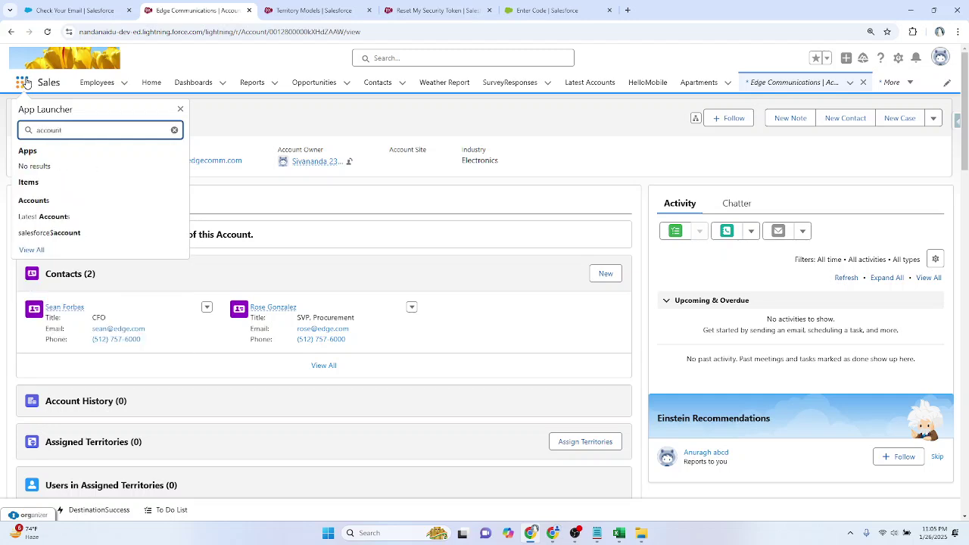
{"action": "left_click", "coordinate": [35, 202]}
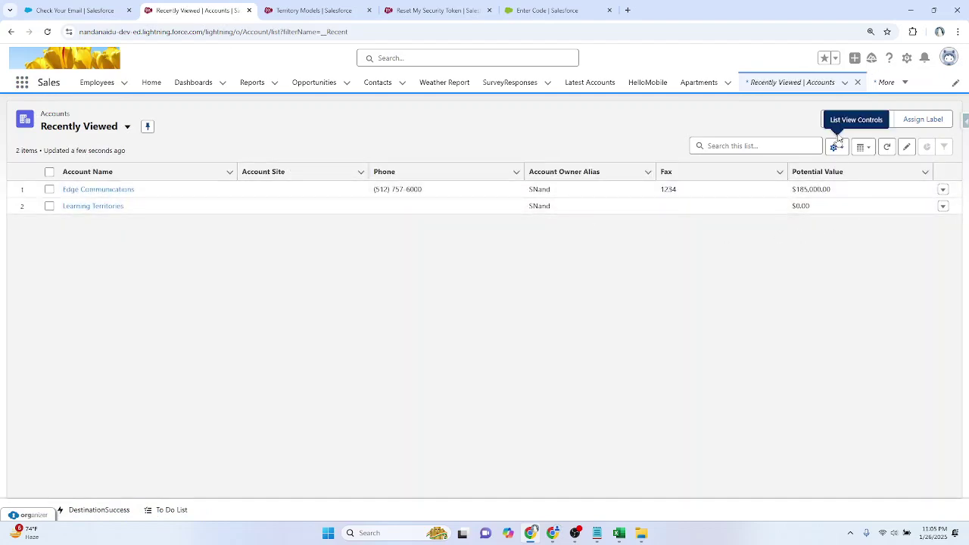
Step: Start a new Paloma RT account named Umbrella with rating Hot
{"action": "left_click", "coordinate": [837, 119]}
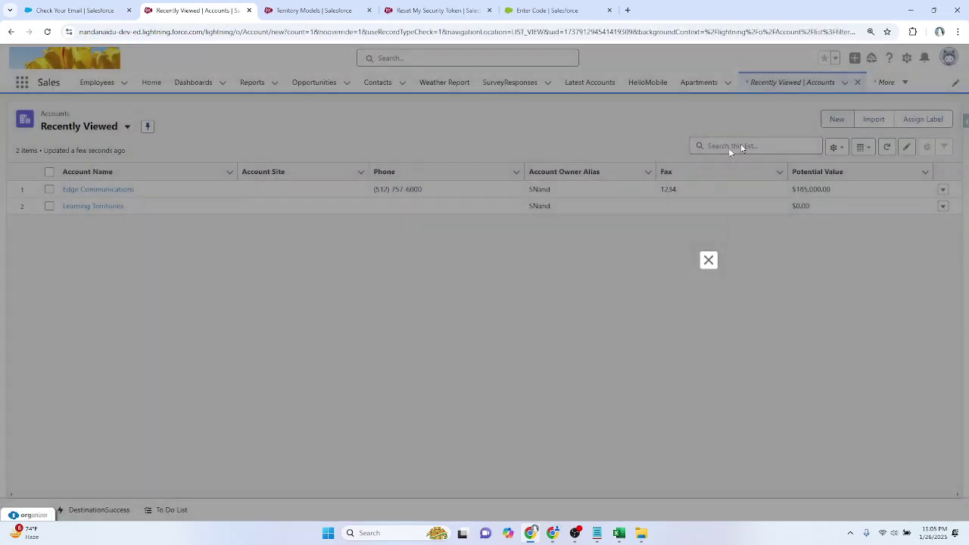
{"action": "left_click", "coordinate": [690, 332]}
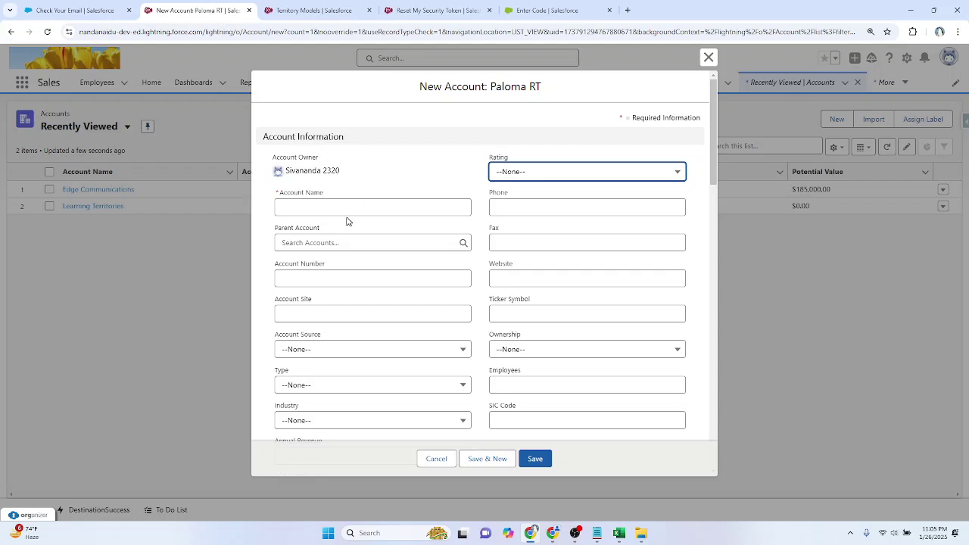
{"action": "left_click", "coordinate": [371, 206]}
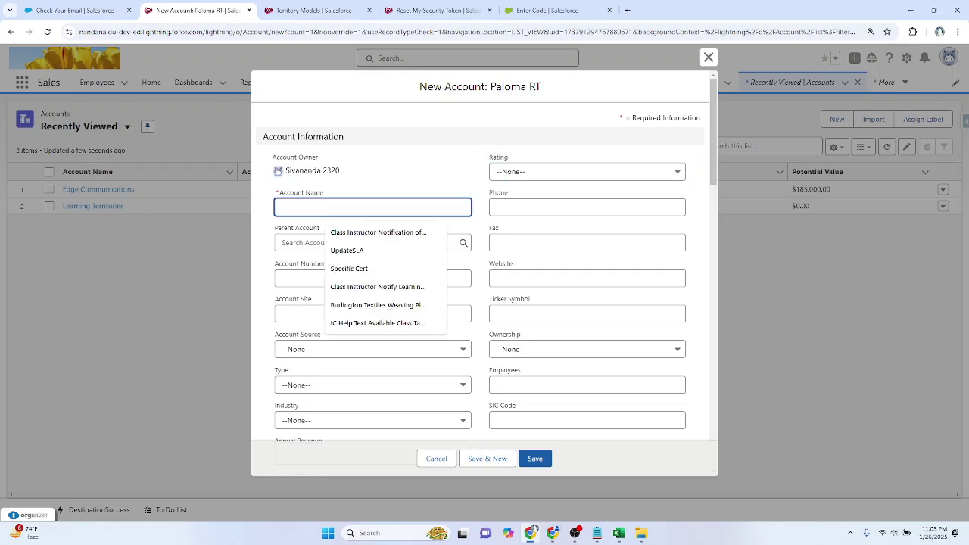
{"action": "left_click", "coordinate": [370, 190]}
{"action": "left_click", "coordinate": [371, 206]}
{"action": "type", "text": "Umbrella"}
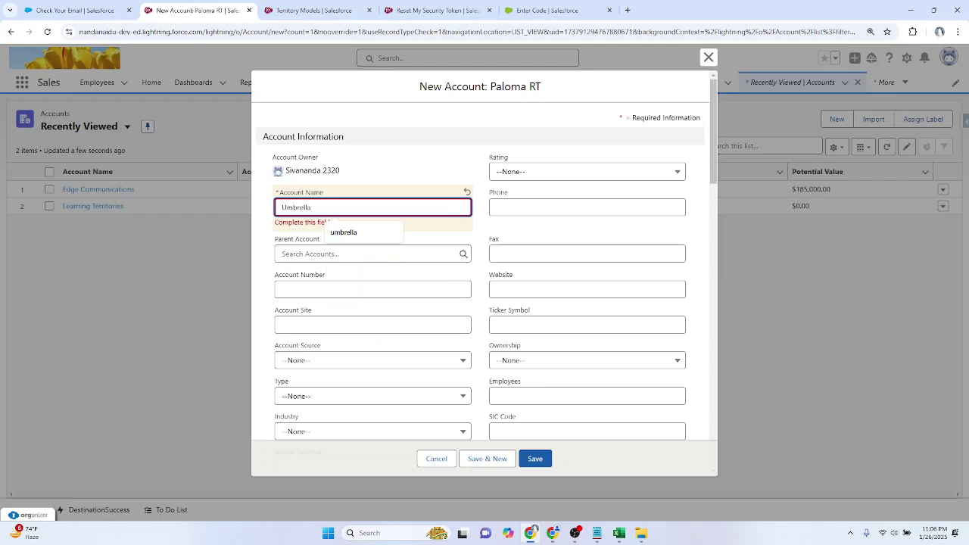
{"action": "key", "text": "Tab"}
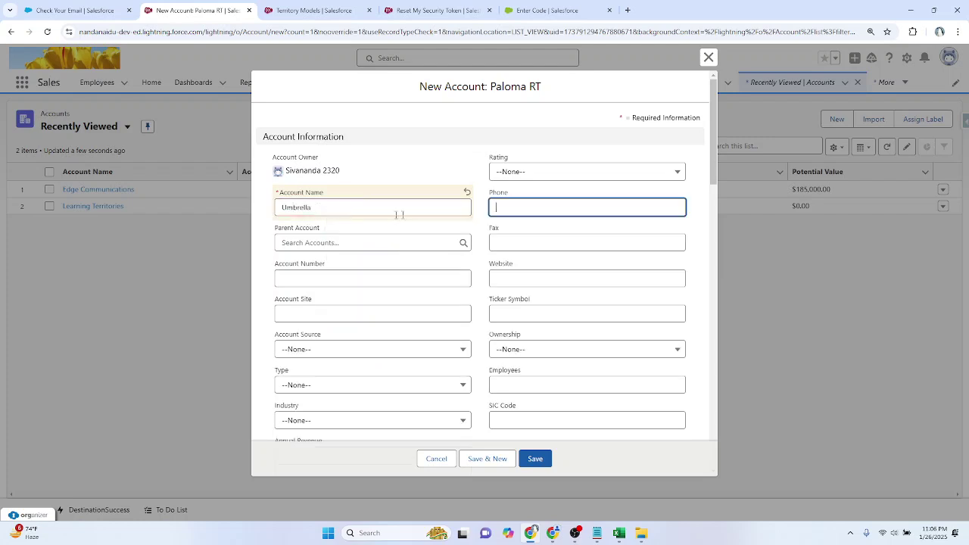
{"action": "left_click", "coordinate": [528, 172]}
{"action": "left_click", "coordinate": [539, 214]}
Step: Set Umbrella's Customer Importance to Low and save it
{"action": "scroll", "coordinate": [278, 283], "scroll_direction": "down", "scroll_amount": 10}
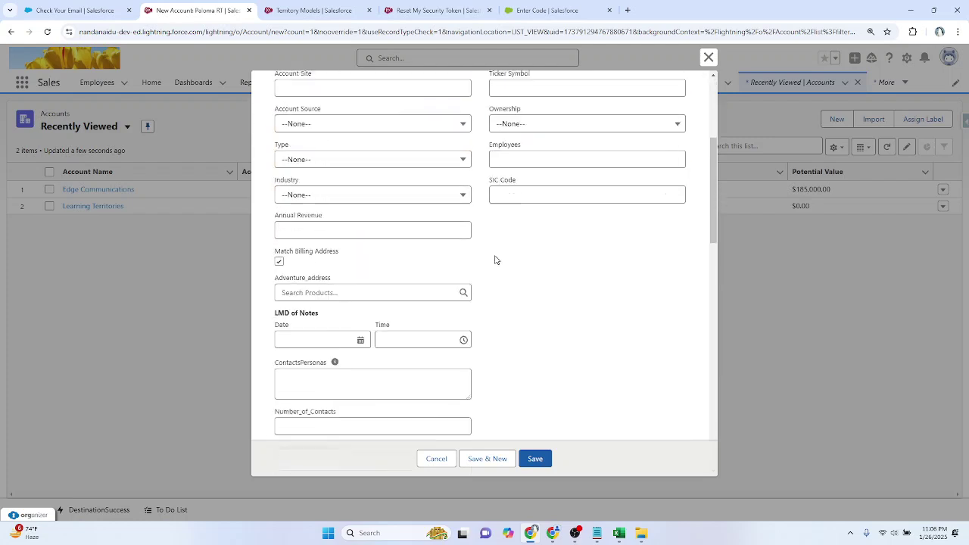
{"action": "left_click", "coordinate": [480, 461]}
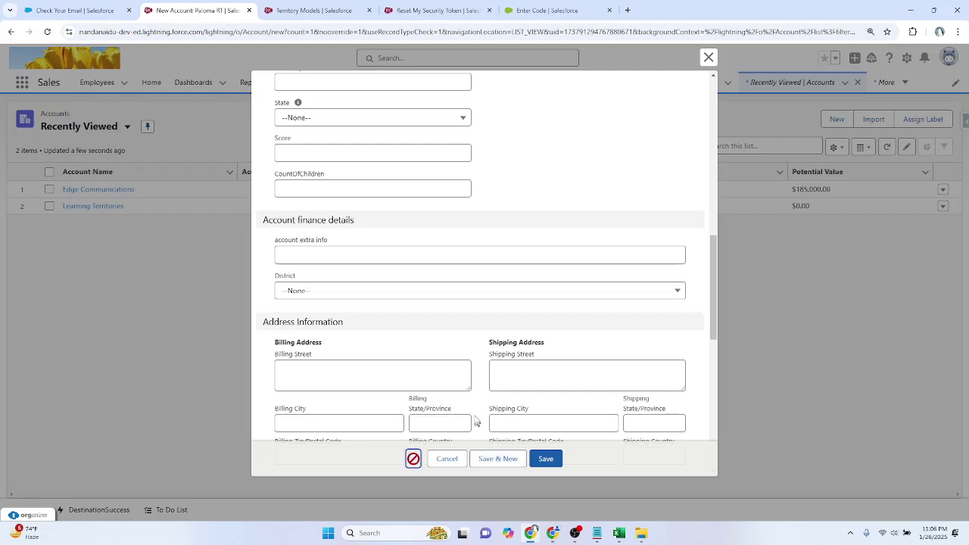
{"action": "scroll", "coordinate": [434, 342], "scroll_direction": "down", "scroll_amount": 3}
{"action": "left_click", "coordinate": [345, 286]}
{"action": "left_click", "coordinate": [341, 331]}
{"action": "left_click", "coordinate": [516, 460]}
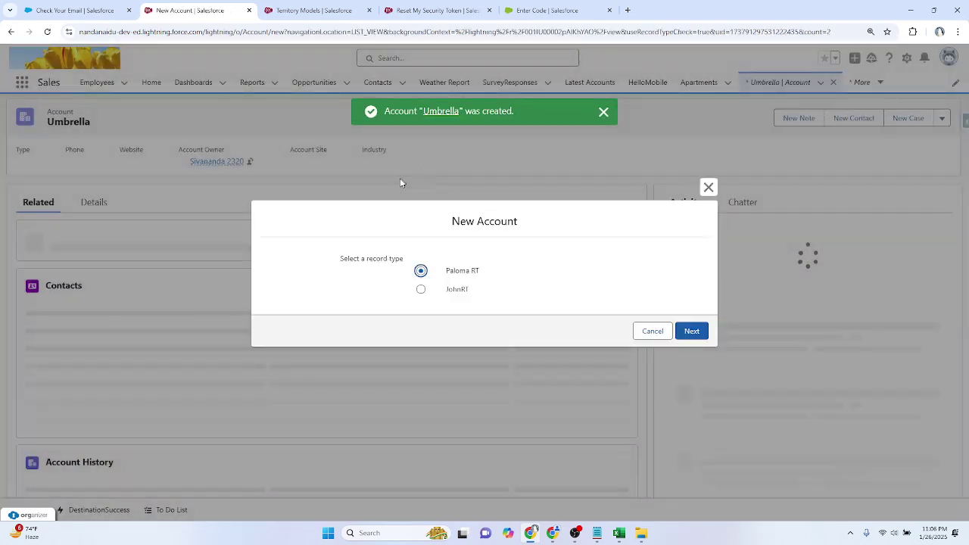
Step: Create the Paloma RT account Lion with Customer Importance High
{"action": "left_click", "coordinate": [681, 330]}
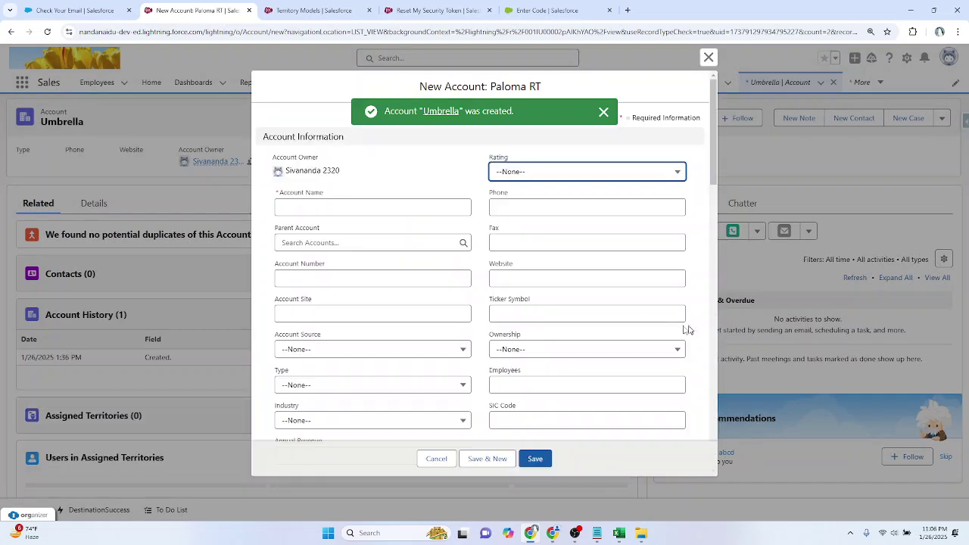
{"action": "type", "text": "Lion"}
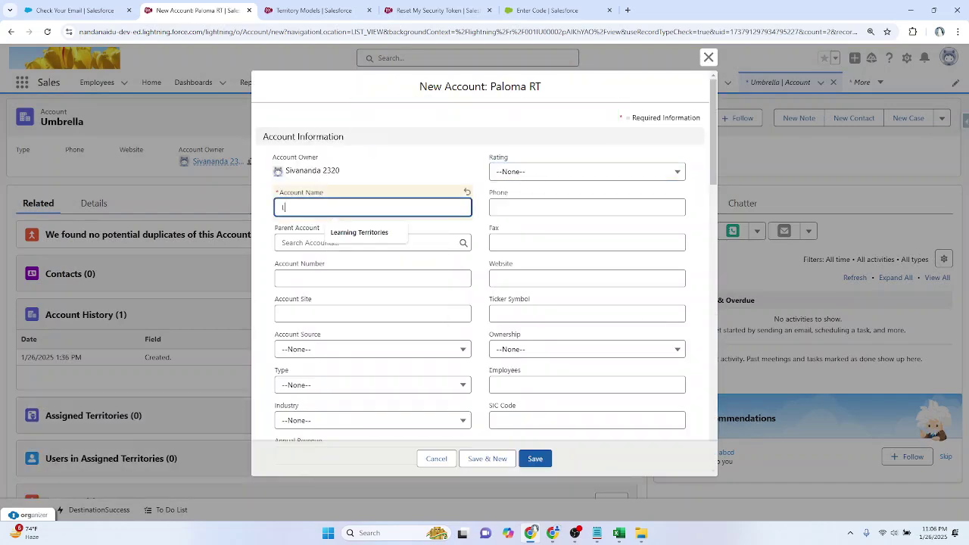
{"action": "key", "text": "Tab"}
{"action": "key", "text": "Tab"}
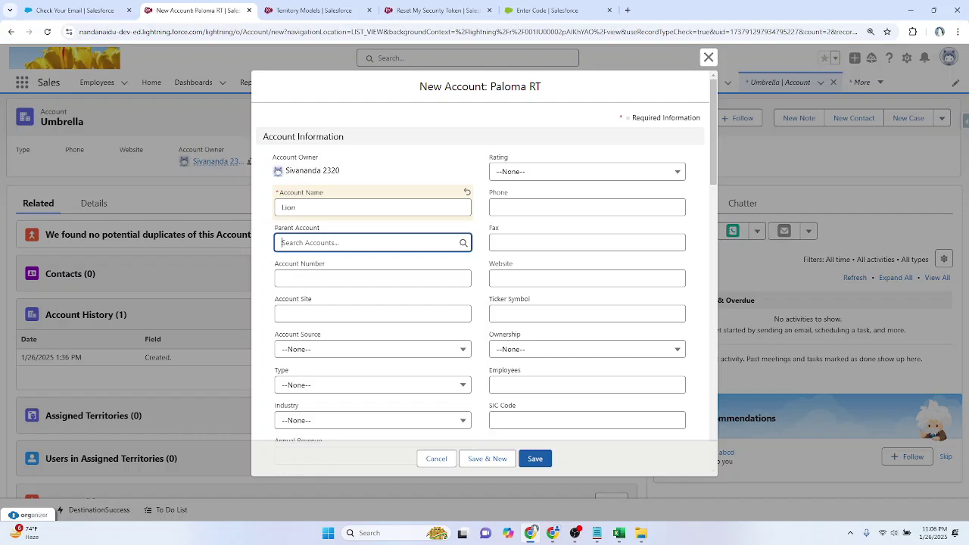
{"action": "scroll", "coordinate": [398, 244], "scroll_direction": "down", "scroll_amount": 10}
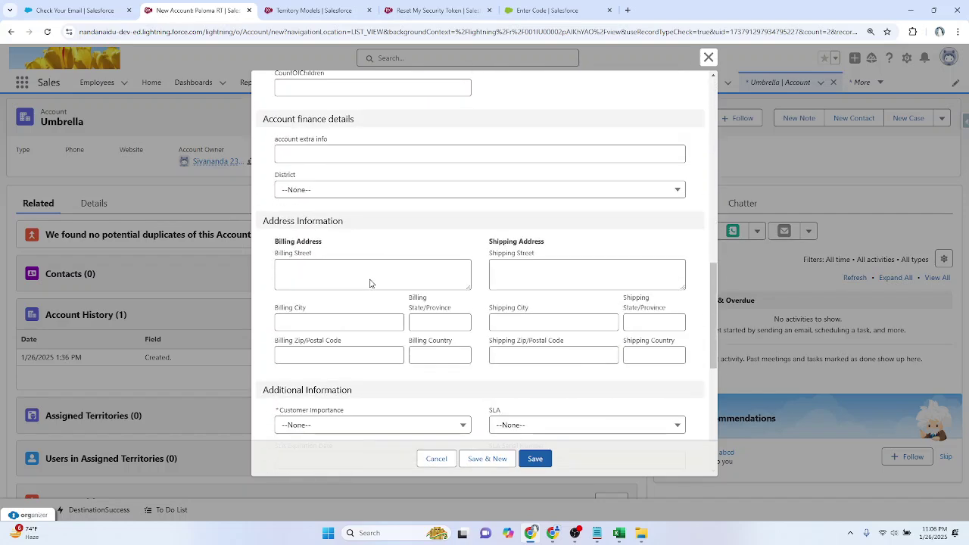
{"action": "scroll", "coordinate": [370, 283], "scroll_direction": "down", "scroll_amount": 2}
{"action": "left_click", "coordinate": [336, 276]}
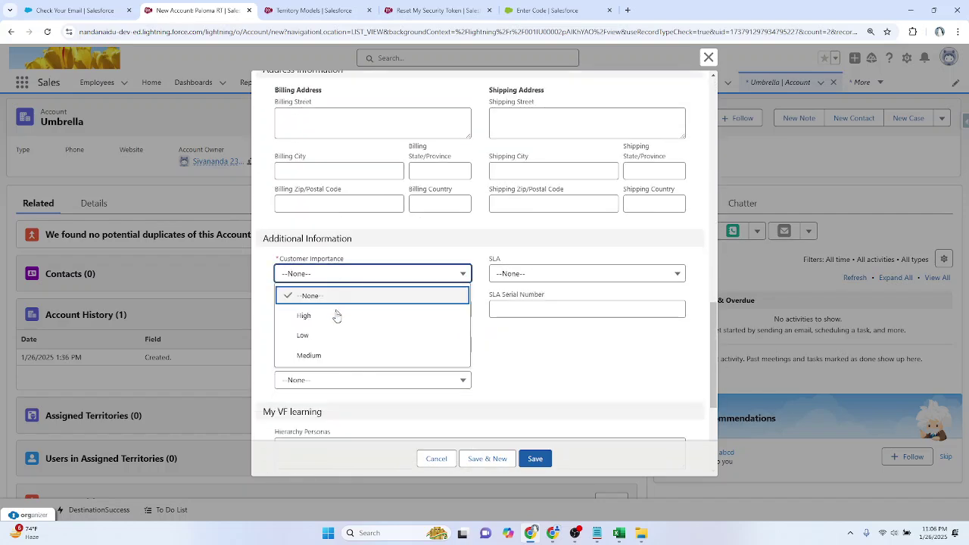
{"action": "left_click", "coordinate": [337, 315]}
{"action": "scroll", "coordinate": [424, 378], "scroll_direction": "down", "scroll_amount": 1}
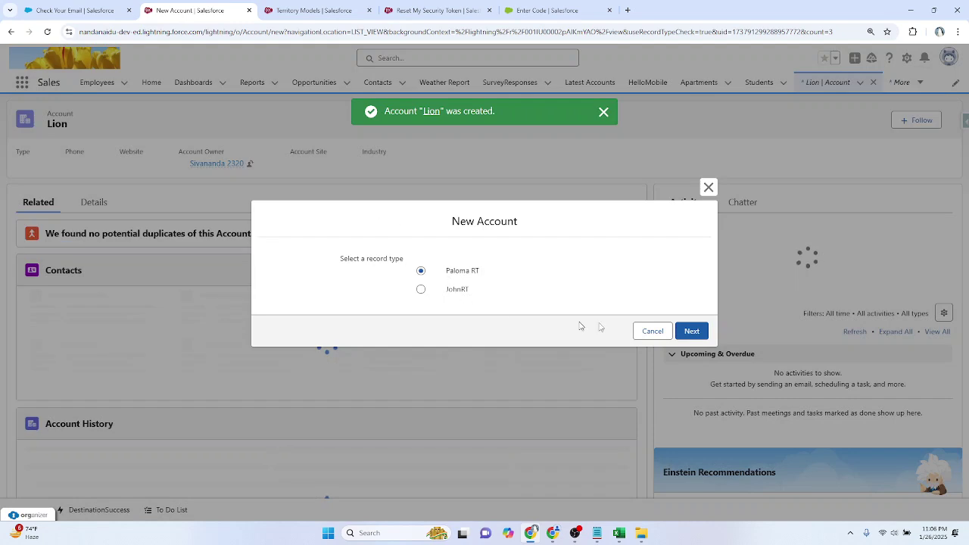
Step: Create the Paloma RT account Tiger with Customer Importance High
{"action": "left_click", "coordinate": [691, 331]}
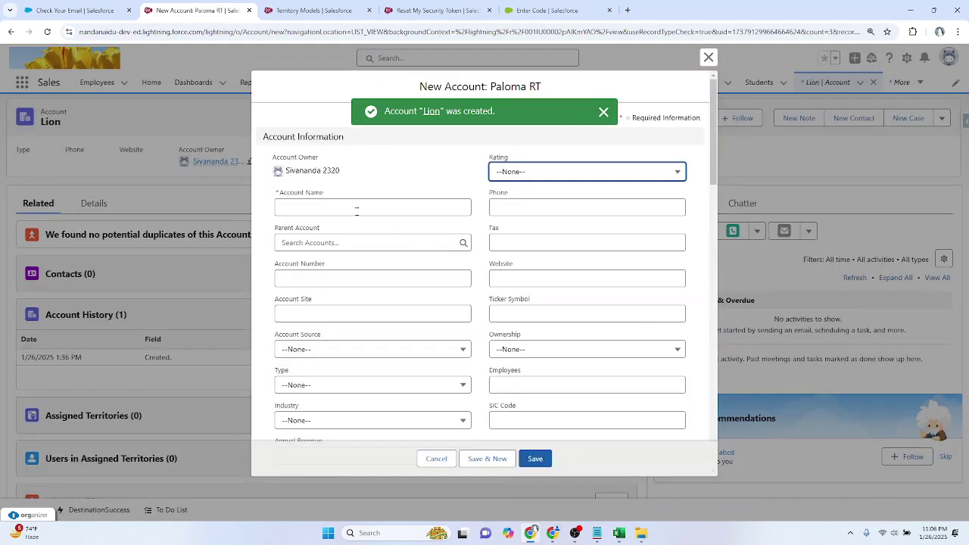
{"action": "left_click", "coordinate": [373, 207]}
{"action": "type", "text": "Tiger"}
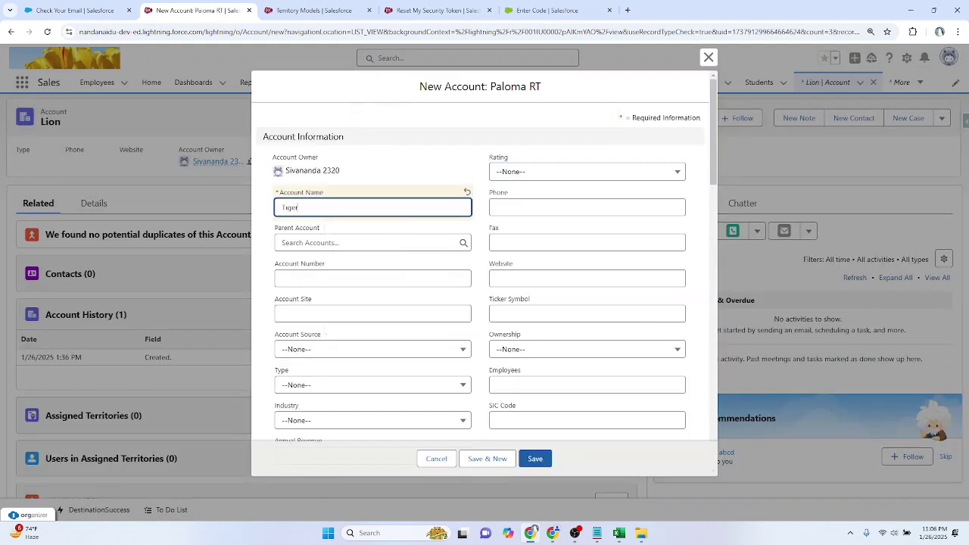
{"action": "scroll", "coordinate": [399, 318], "scroll_direction": "down", "scroll_amount": 15}
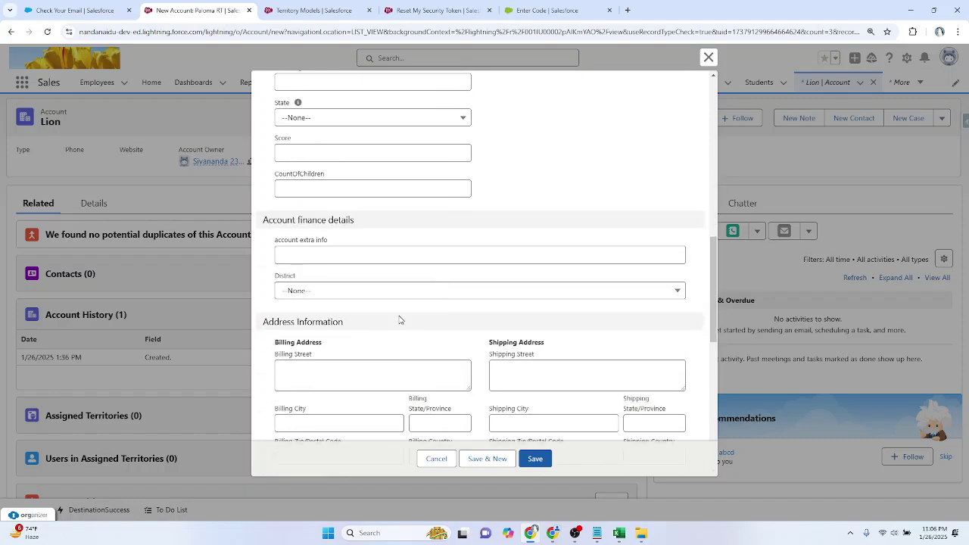
{"action": "left_click", "coordinate": [346, 322]}
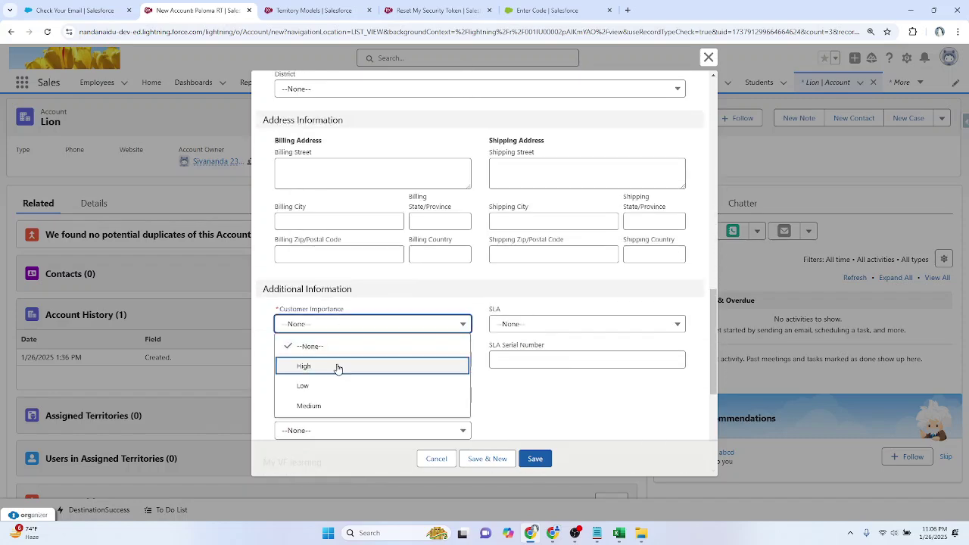
{"action": "left_click", "coordinate": [338, 366]}
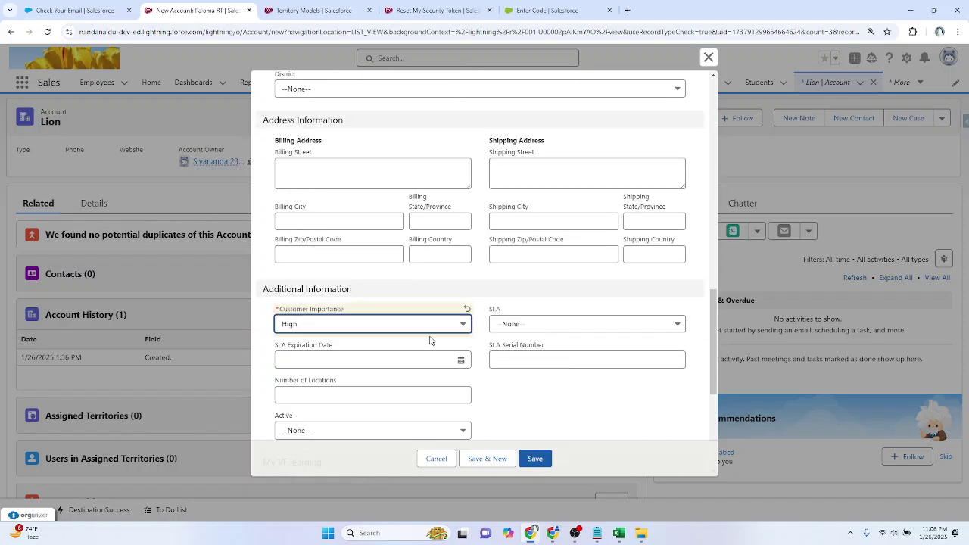
{"action": "scroll", "coordinate": [430, 340], "scroll_direction": "down", "scroll_amount": 5}
{"action": "left_click", "coordinate": [487, 459]}
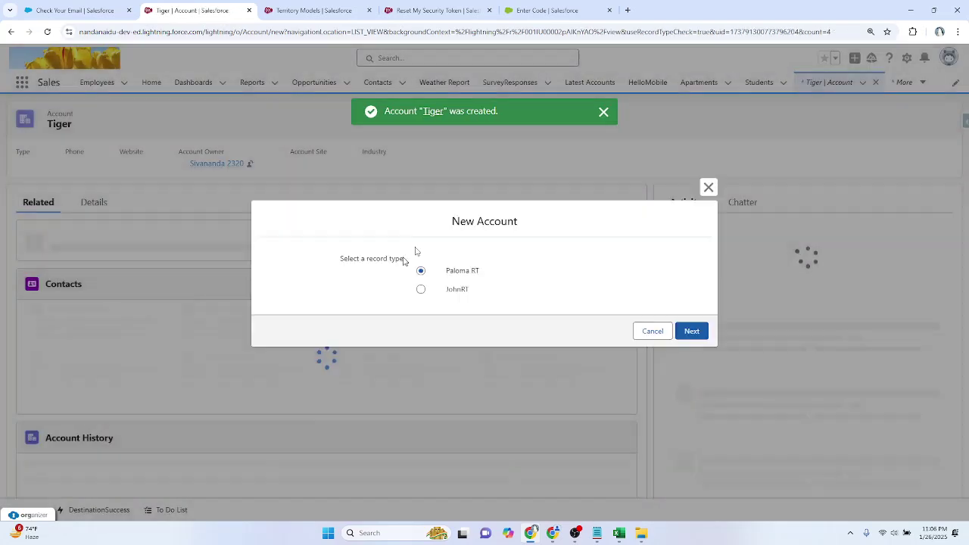
Step: Create the Paloma RT account 'Playground' with Customer Importance High and save it
{"action": "left_click", "coordinate": [692, 332]}
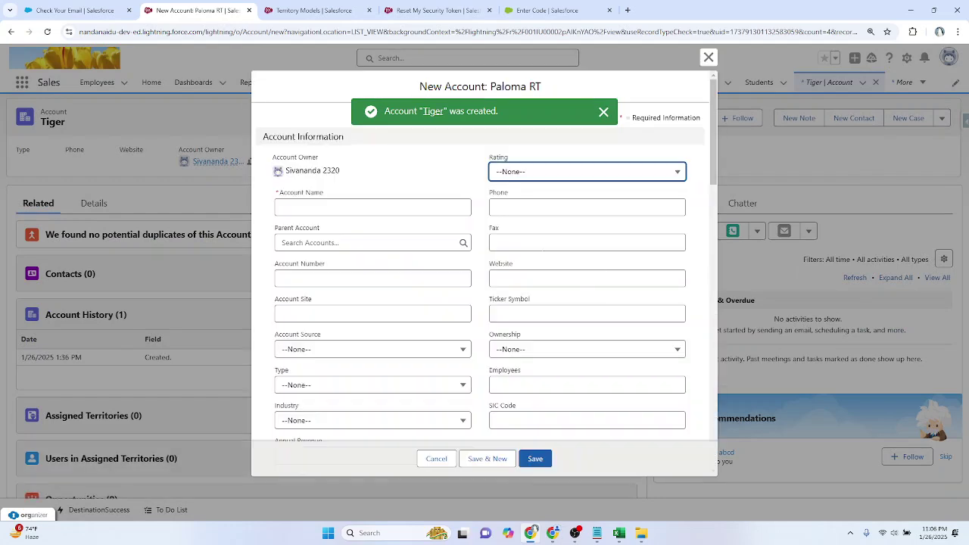
{"action": "left_click", "coordinate": [409, 208]}
{"action": "type", "text": "Playground"}
{"action": "scroll", "coordinate": [371, 305], "scroll_direction": "down", "scroll_amount": 15}
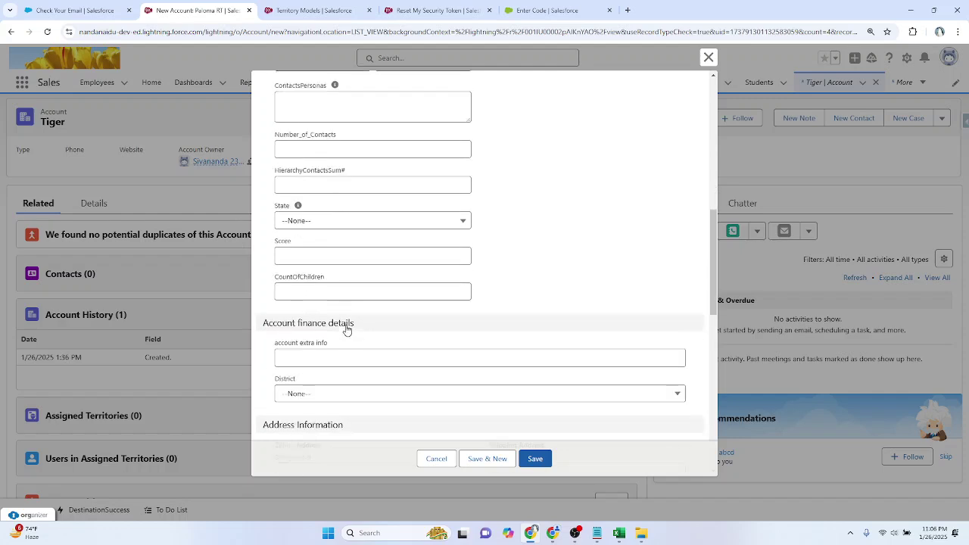
{"action": "left_click", "coordinate": [320, 326]}
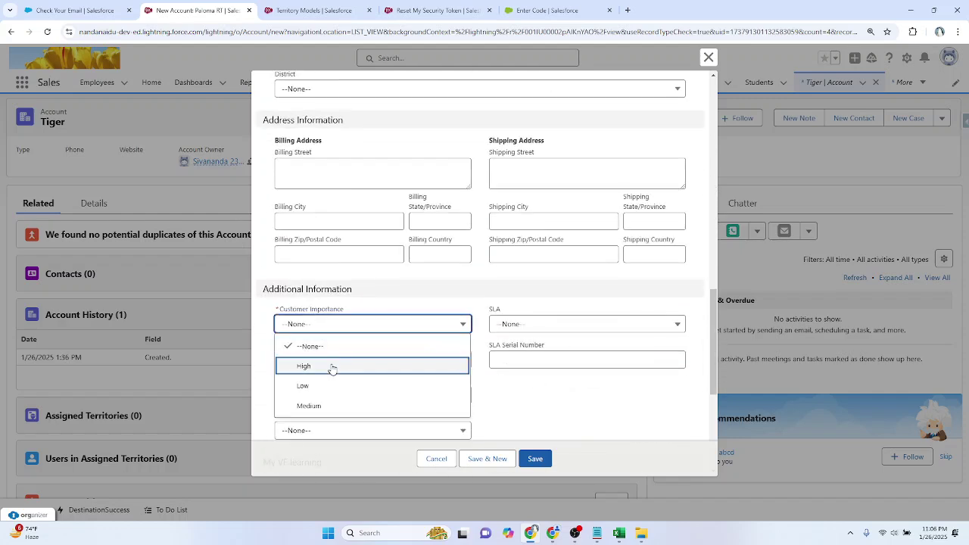
{"action": "left_click", "coordinate": [331, 367]}
{"action": "left_click", "coordinate": [530, 457]}
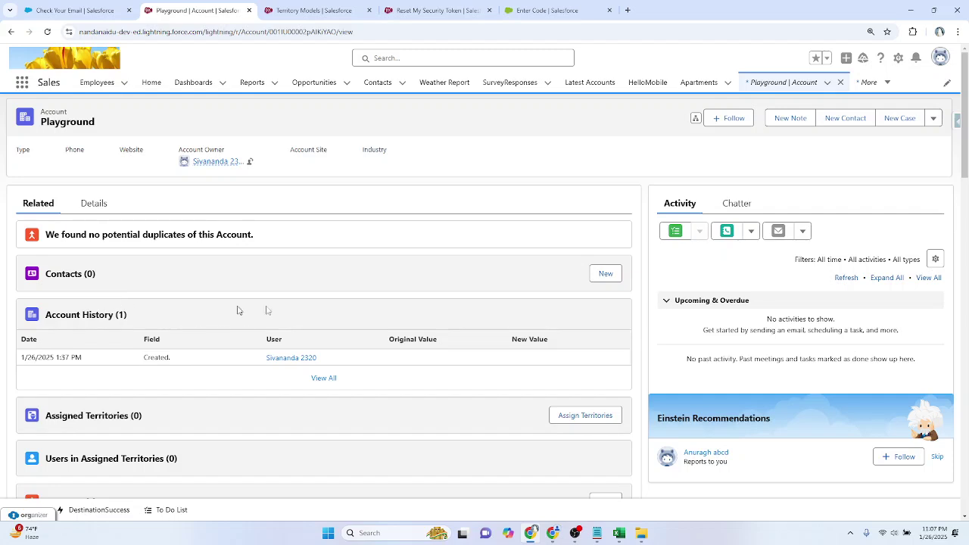
Step: Add contact Mr. football play with an e-mail address to Playground
{"action": "left_click", "coordinate": [604, 274]}
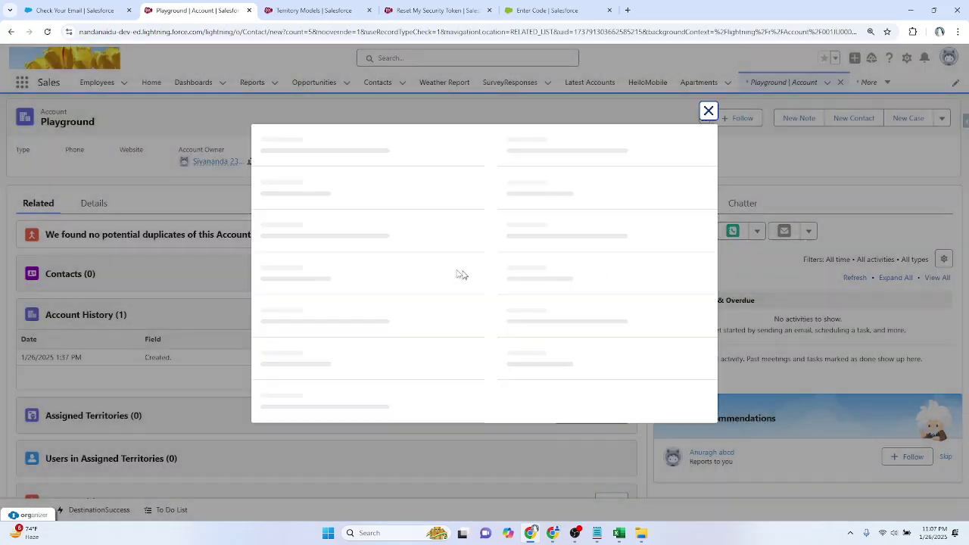
{"action": "left_click", "coordinate": [341, 220]}
{"action": "left_click", "coordinate": [333, 263]}
{"action": "left_click", "coordinate": [333, 254]}
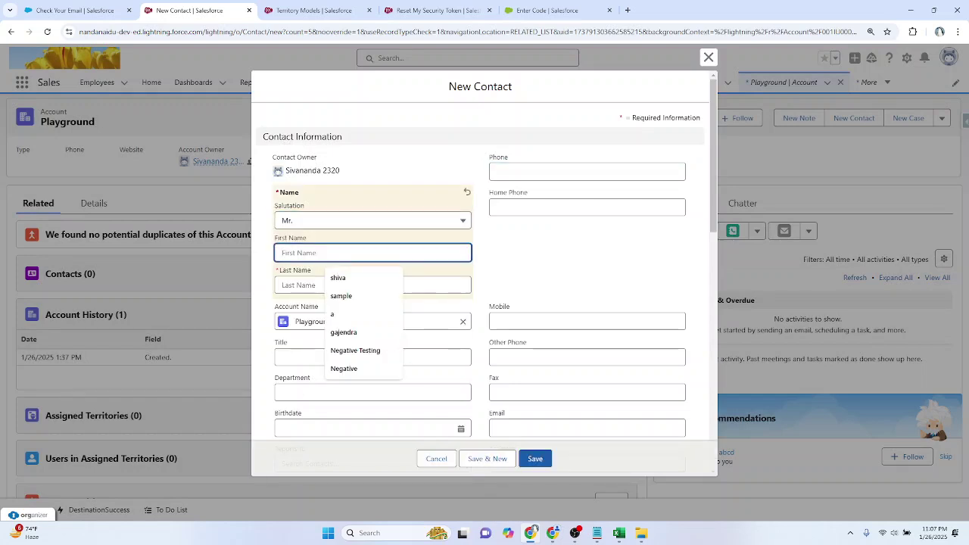
{"action": "type", "text": "football"}
{"action": "key", "text": "Tab"}
{"action": "type", "text": "p"}
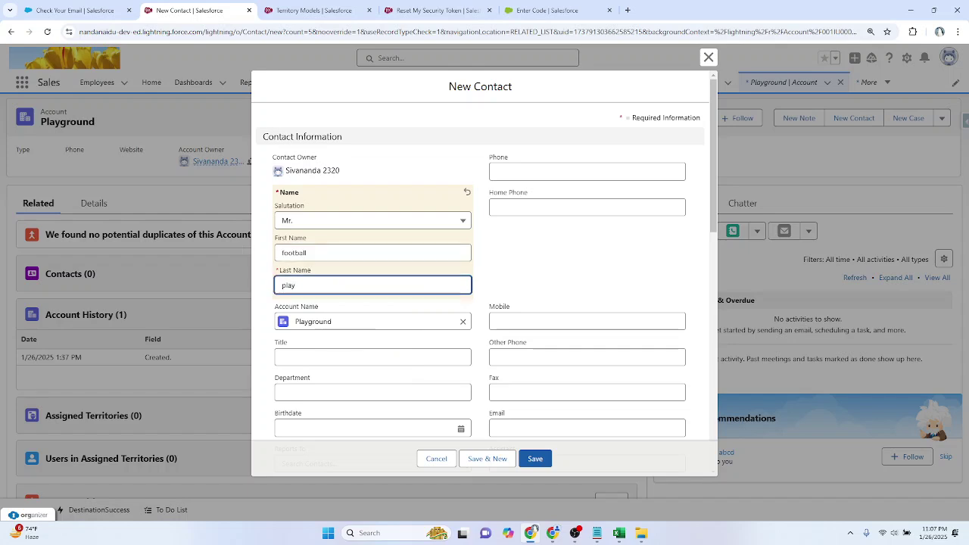
{"action": "scroll", "coordinate": [485, 229], "scroll_direction": "down", "scroll_amount": 2}
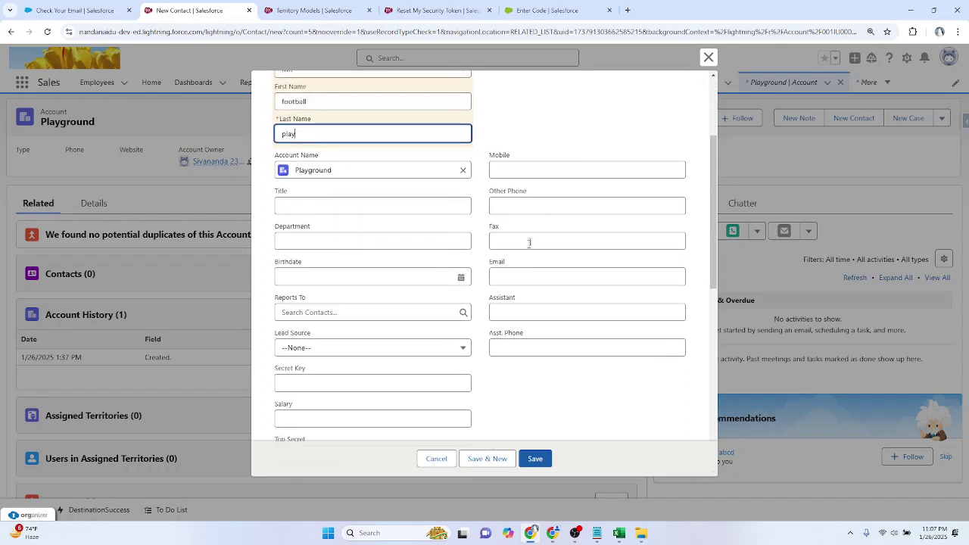
{"action": "left_click", "coordinate": [517, 274]}
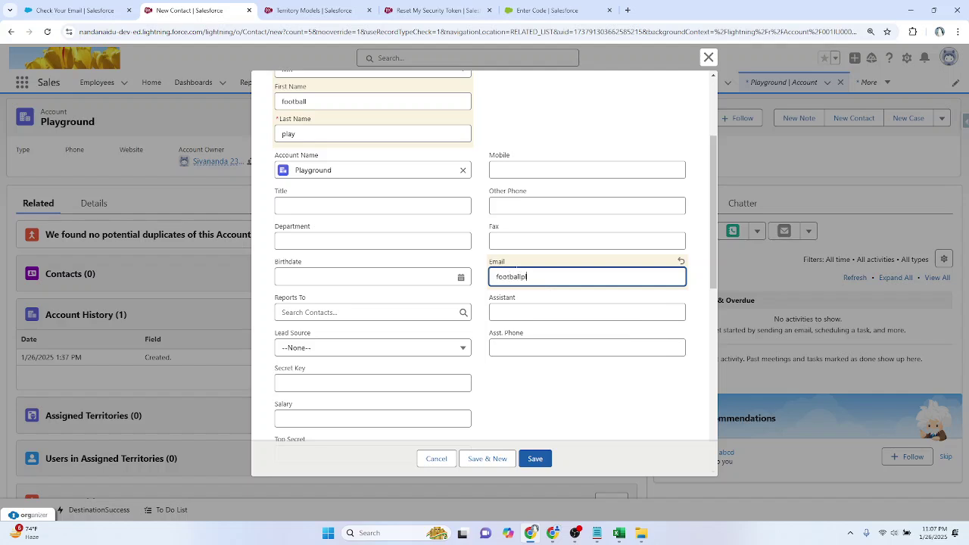
{"action": "left_click", "coordinate": [488, 458]}
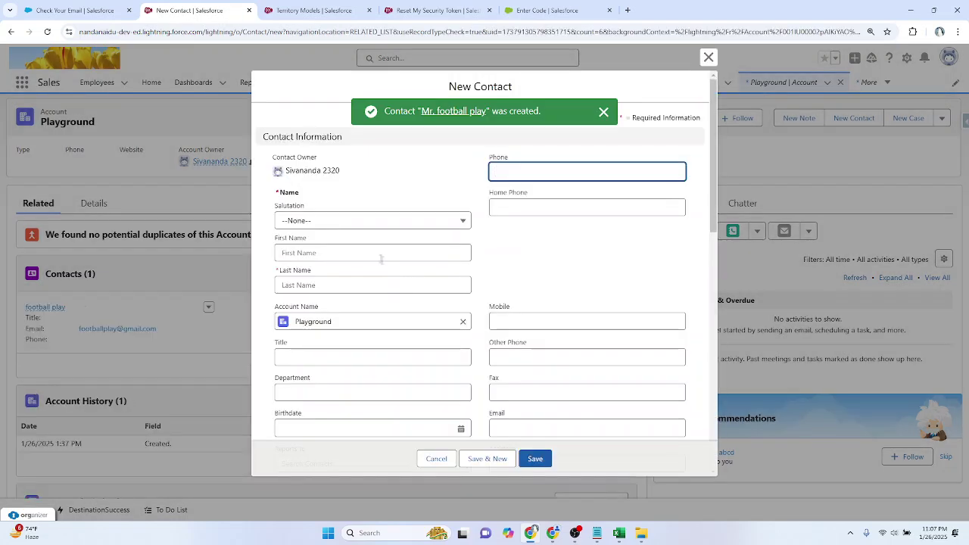
Step: Add contact Mr. chess play with an e-mail address and save it
{"action": "left_click", "coordinate": [336, 222]}
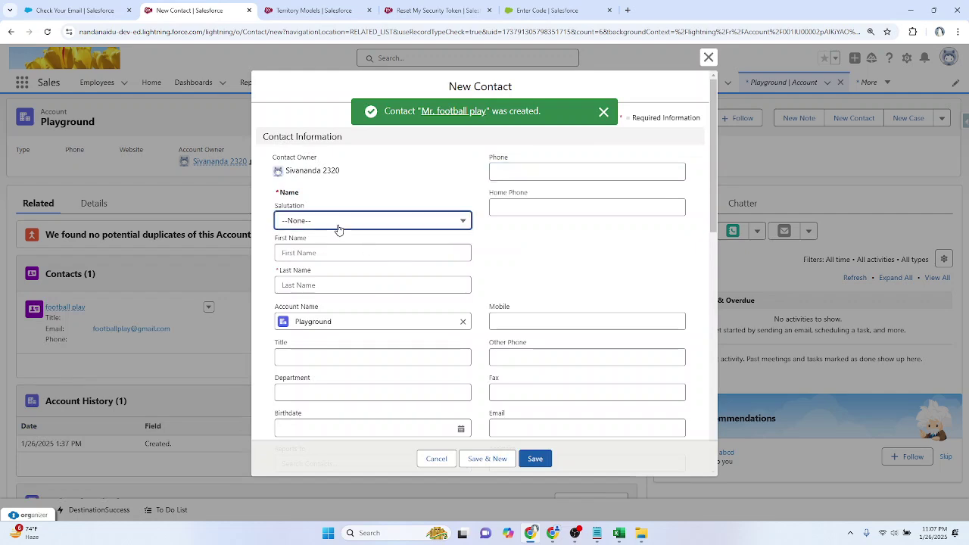
{"action": "left_click", "coordinate": [325, 265]}
{"action": "left_click", "coordinate": [309, 283]}
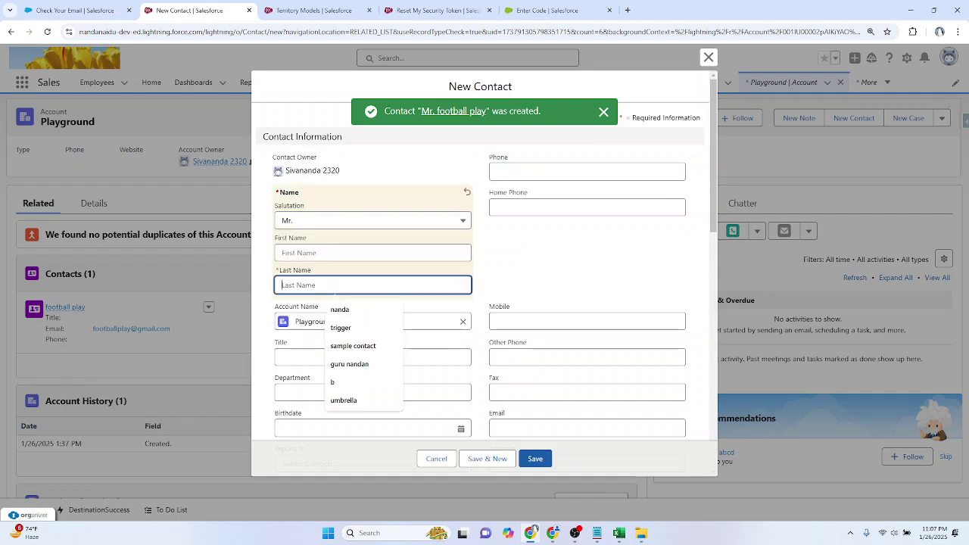
{"action": "type", "text": "chess p"}
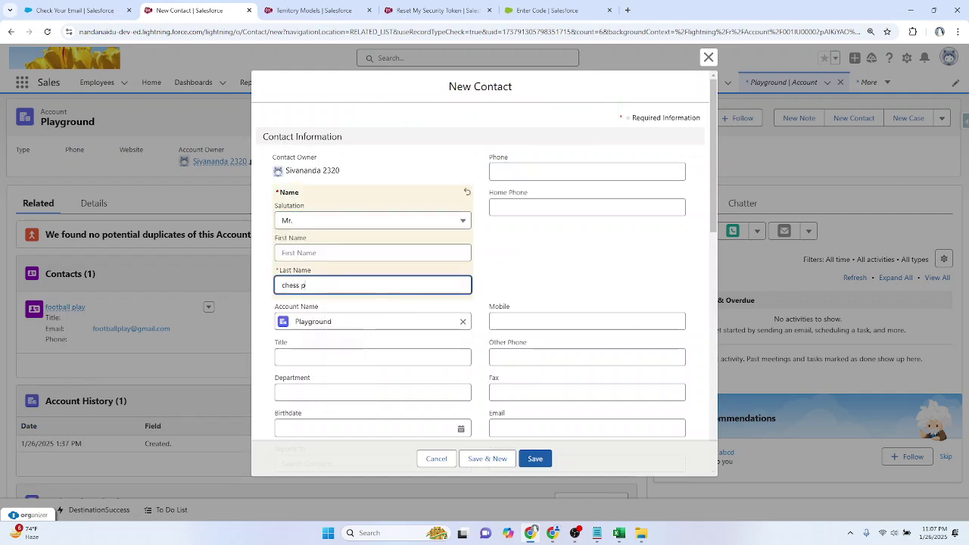
{"action": "type", "text": "lay"}
{"action": "scroll", "coordinate": [541, 243], "scroll_direction": "down", "scroll_amount": 2}
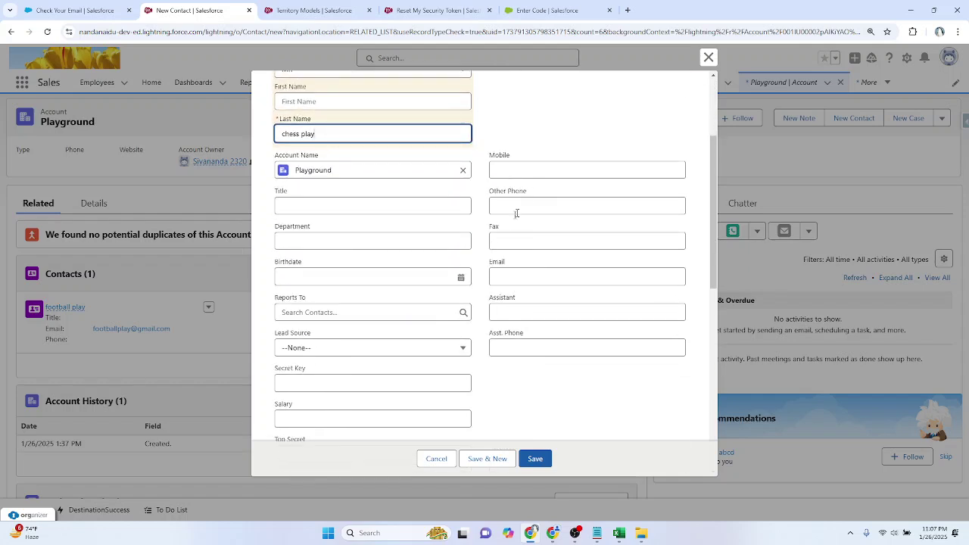
{"action": "left_click", "coordinate": [528, 276]}
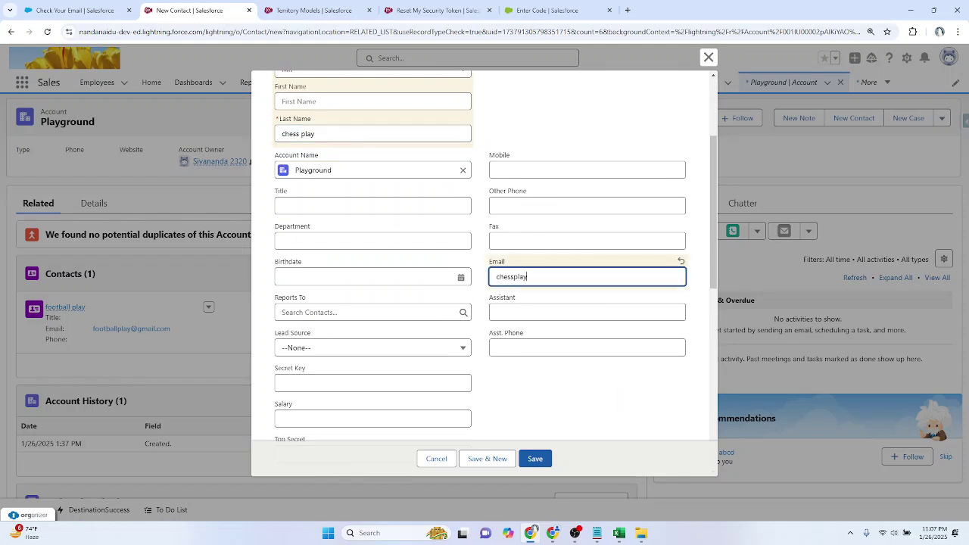
{"action": "left_click", "coordinate": [531, 452]}
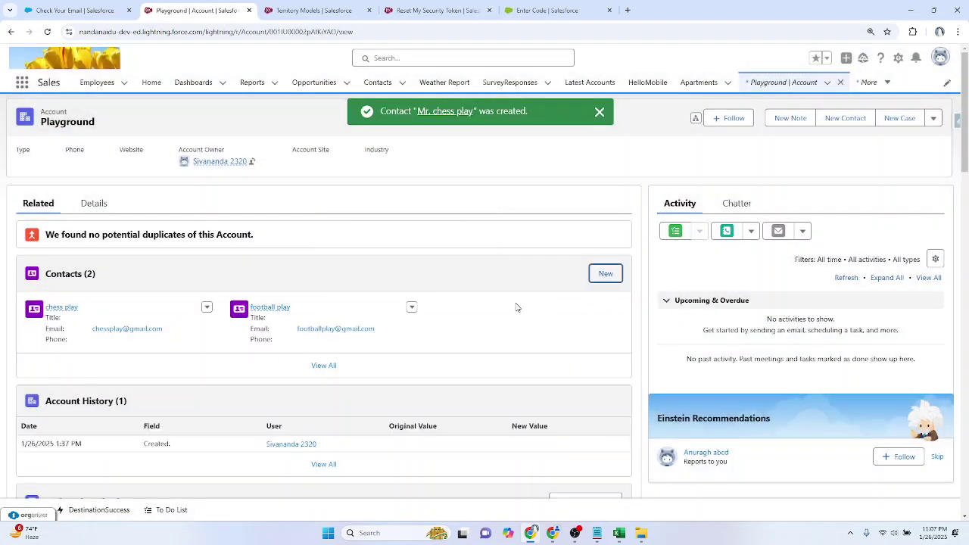
{"action": "left_click", "coordinate": [787, 83]}
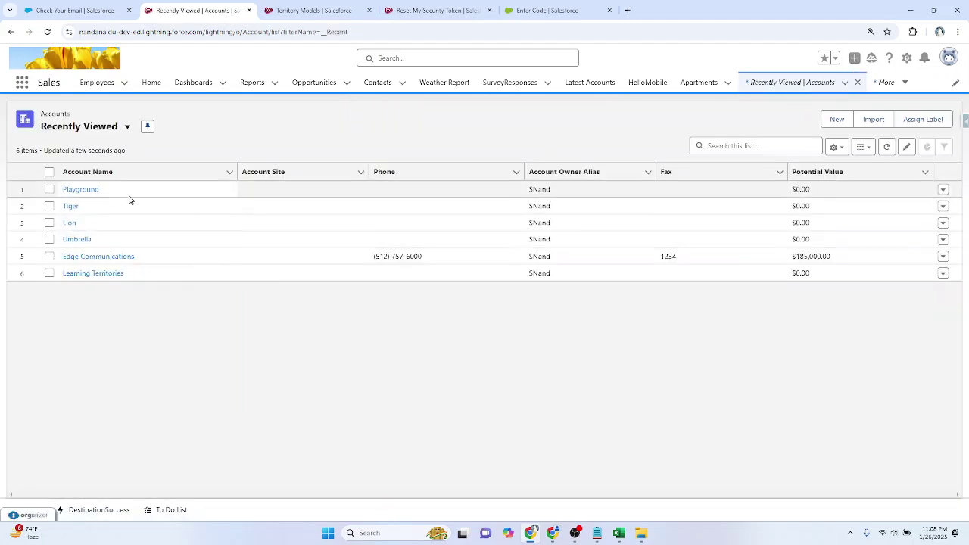
Step: Open Tiger, Lion and Umbrella in new tabs and switch to Tiger's record
{"action": "left_click", "coordinate": [72, 207], "text": "ctrl"}
{"action": "left_click", "coordinate": [70, 222], "text": "ctrl"}
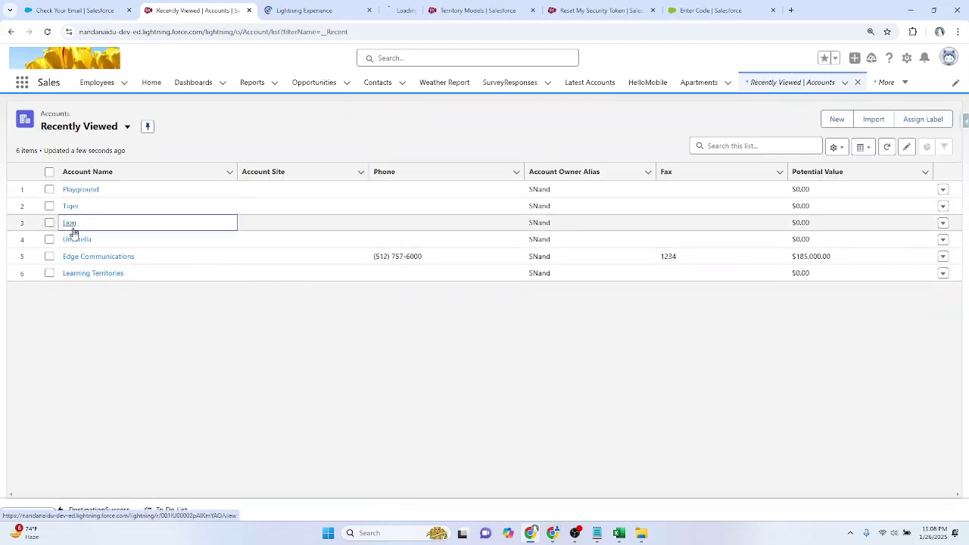
{"action": "left_click", "coordinate": [74, 238], "text": "ctrl"}
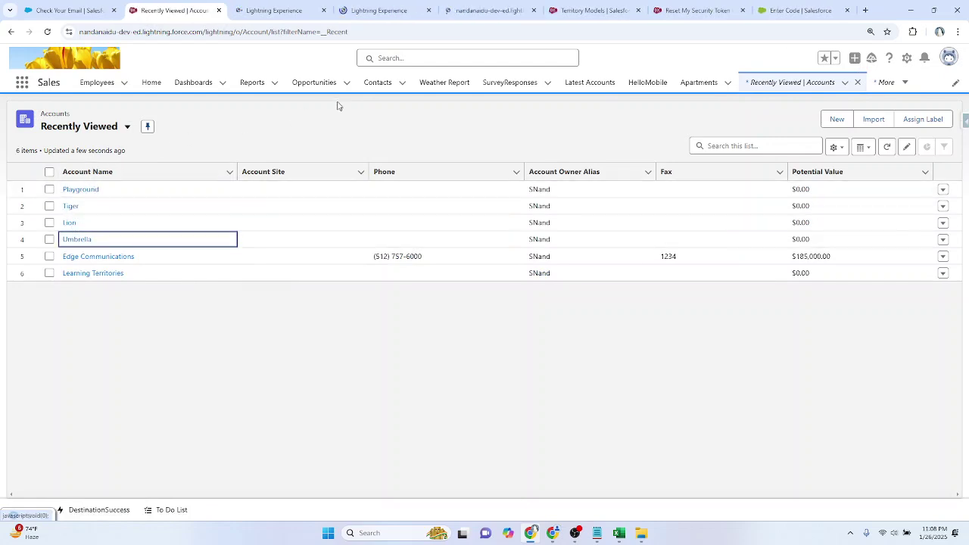
{"action": "key", "text": "ctrl+Tab"}
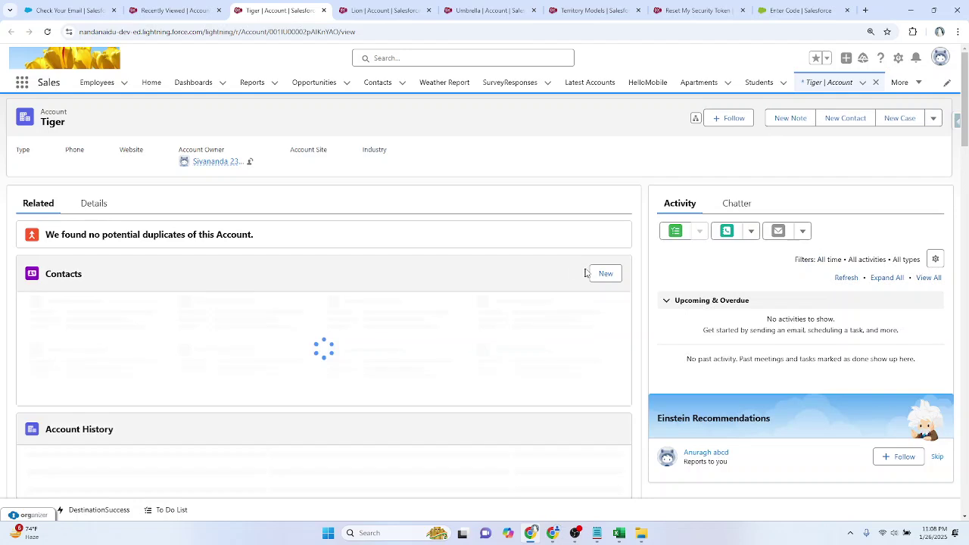
Step: Add a Tiger contact with first name, last name and e-mail, then save and start another
{"action": "left_click", "coordinate": [596, 276]}
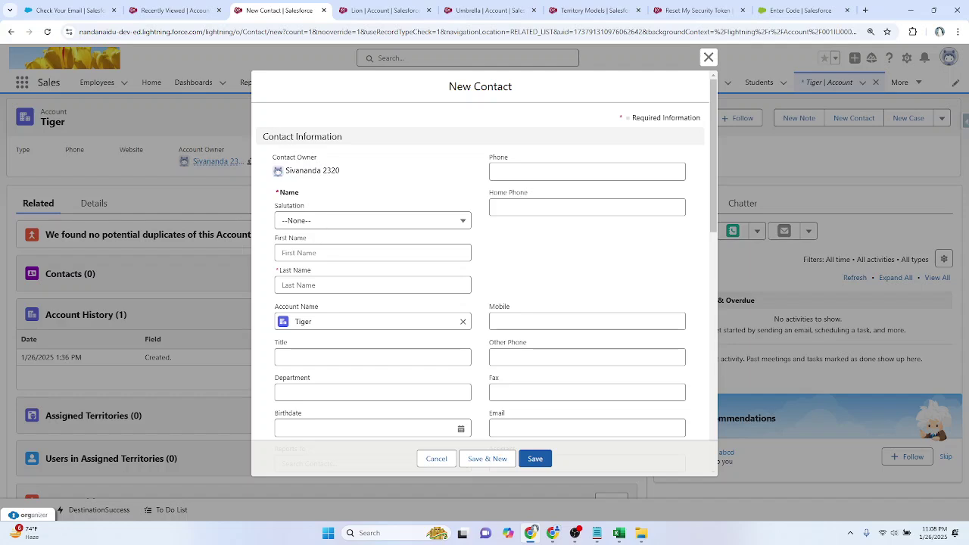
{"action": "left_click", "coordinate": [315, 252]}
{"action": "type", "text": "Black"}
{"action": "left_click", "coordinate": [373, 285]}
{"action": "type", "text": "Panthar"}
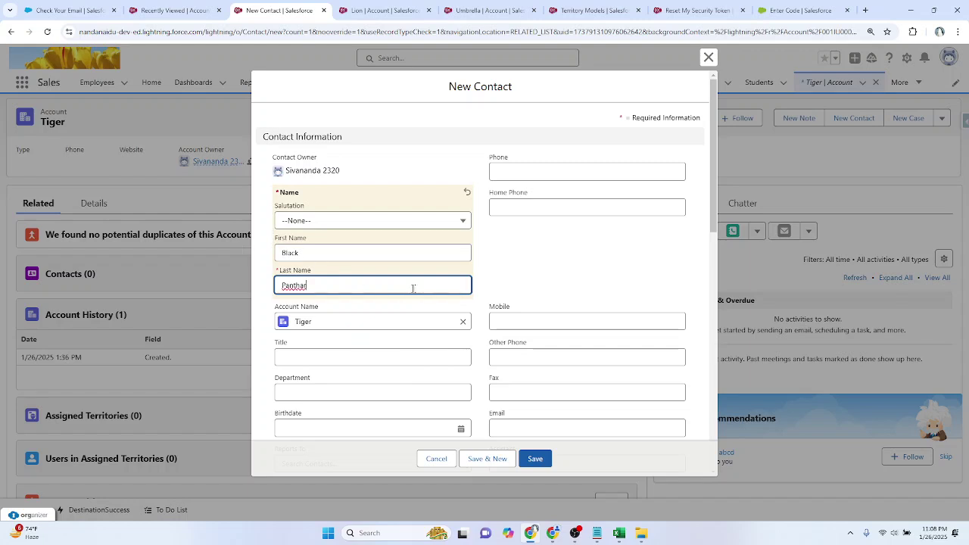
{"action": "scroll", "coordinate": [411, 284], "scroll_direction": "down", "scroll_amount": 3}
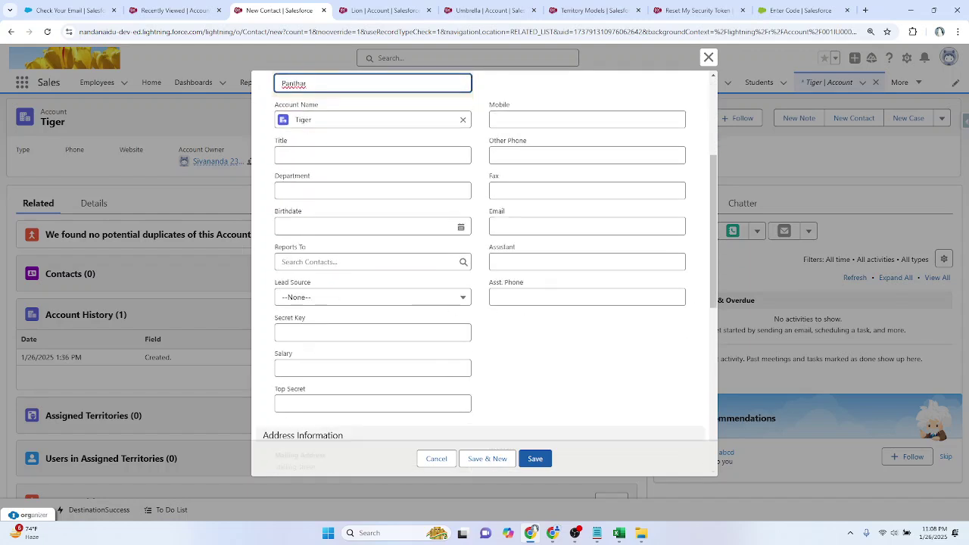
{"action": "left_click", "coordinate": [530, 225]}
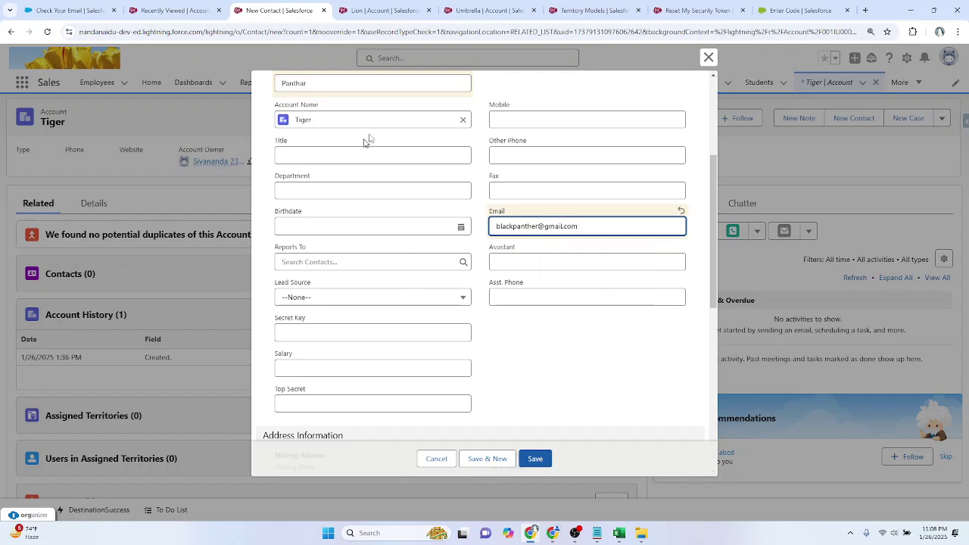
{"action": "scroll", "coordinate": [587, 261], "scroll_direction": "down", "scroll_amount": 1}
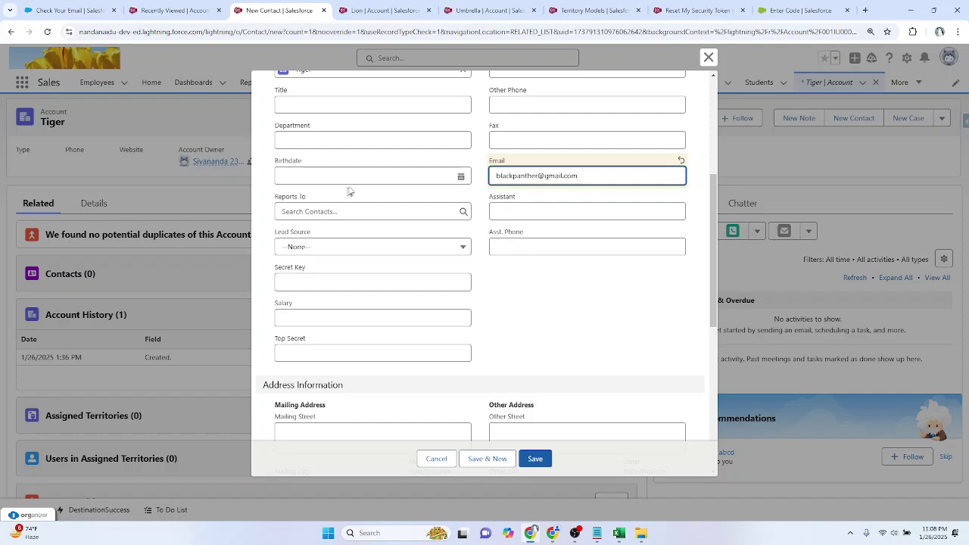
{"action": "scroll", "coordinate": [502, 275], "scroll_direction": "down", "scroll_amount": 7}
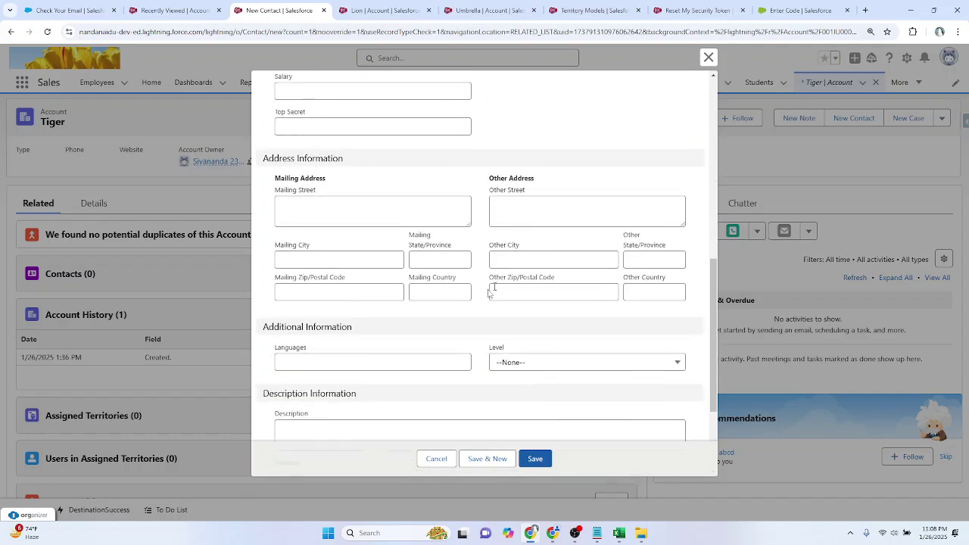
{"action": "left_click", "coordinate": [494, 457]}
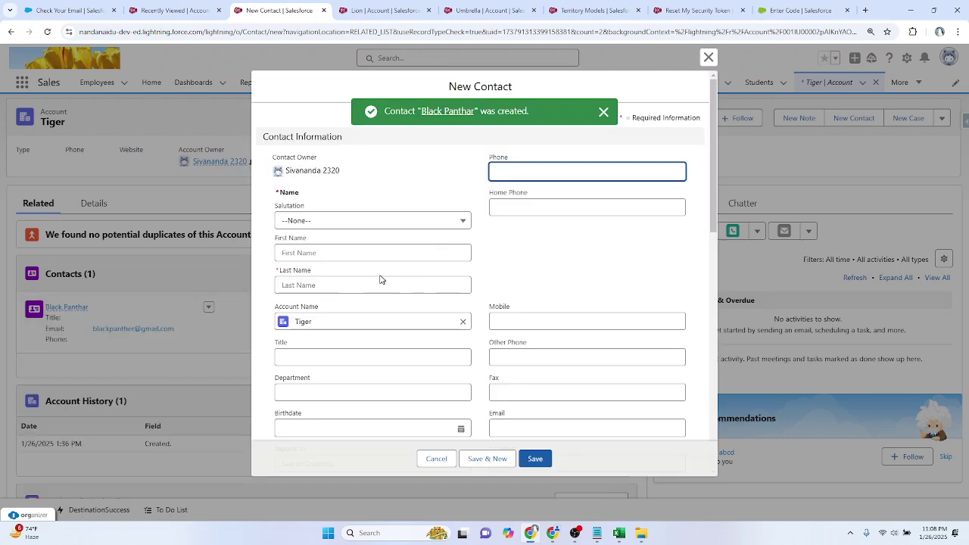
Step: Save a second Tiger contact with its name and e-mail, then bring up the Lion account
{"action": "left_click", "coordinate": [351, 254]}
{"action": "type", "text": "white"}
{"action": "key", "text": "Tab"}
{"action": "type", "text": "panther"}
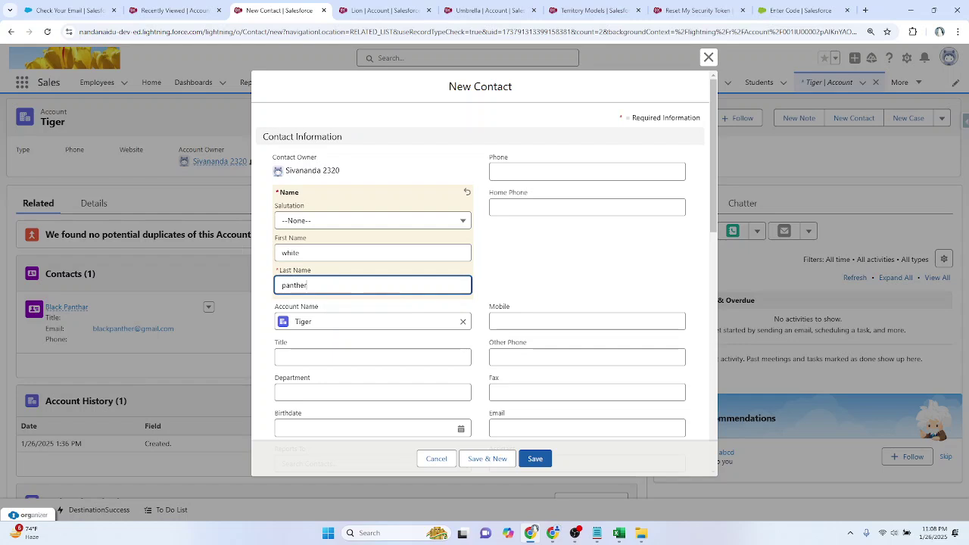
{"action": "scroll", "coordinate": [379, 262], "scroll_direction": "down", "scroll_amount": 3}
{"action": "left_click", "coordinate": [526, 176]}
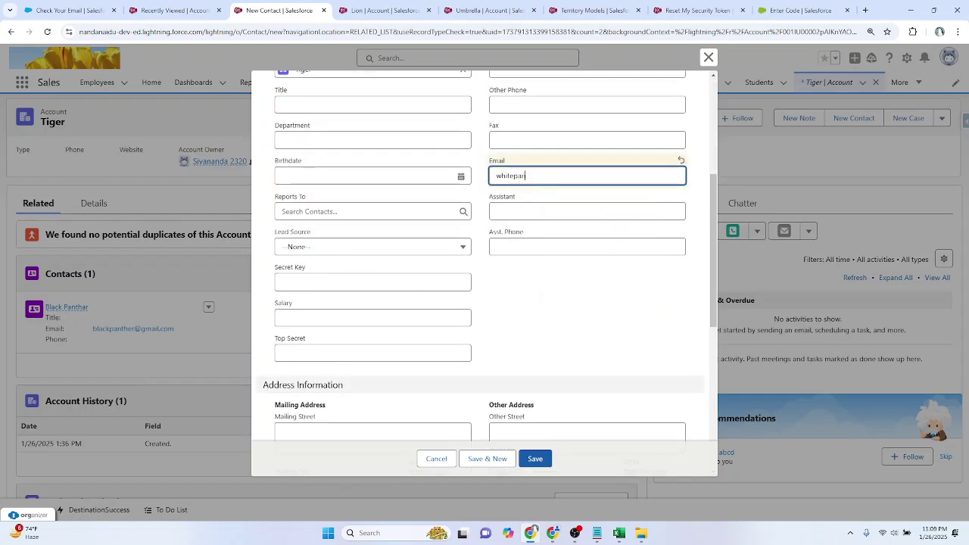
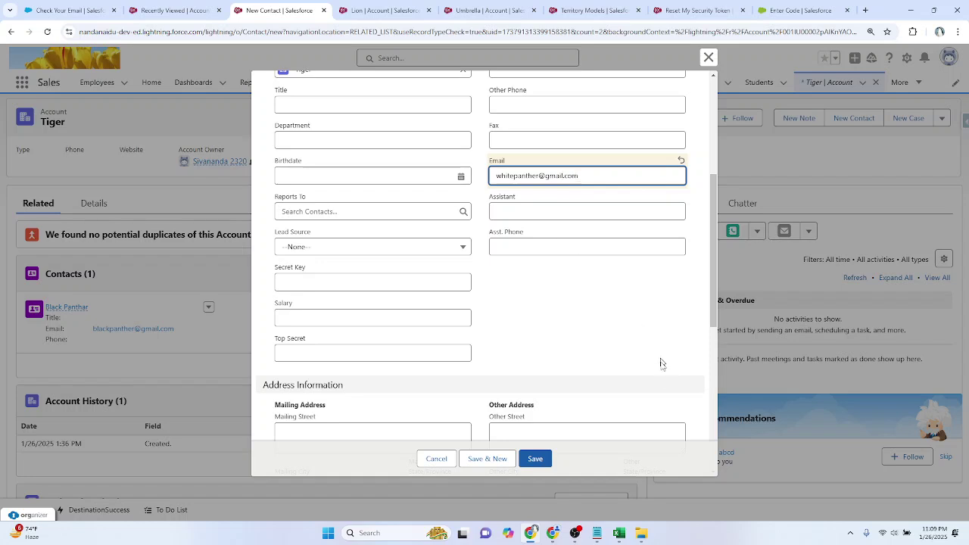
{"action": "left_click", "coordinate": [534, 459]}
{"action": "left_click", "coordinate": [382, 10]}
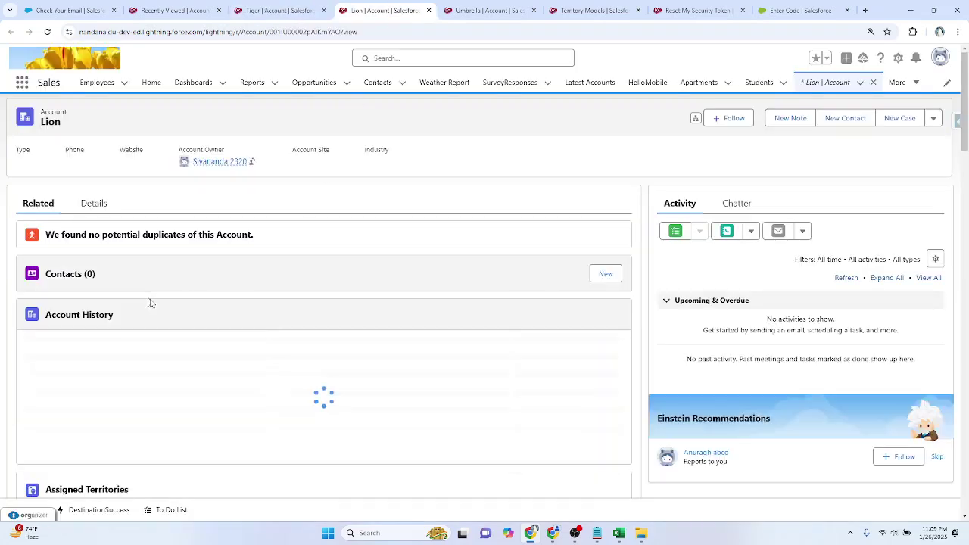
Step: Add a Lion contact with first and last name, then save and start another
{"action": "left_click", "coordinate": [609, 276]}
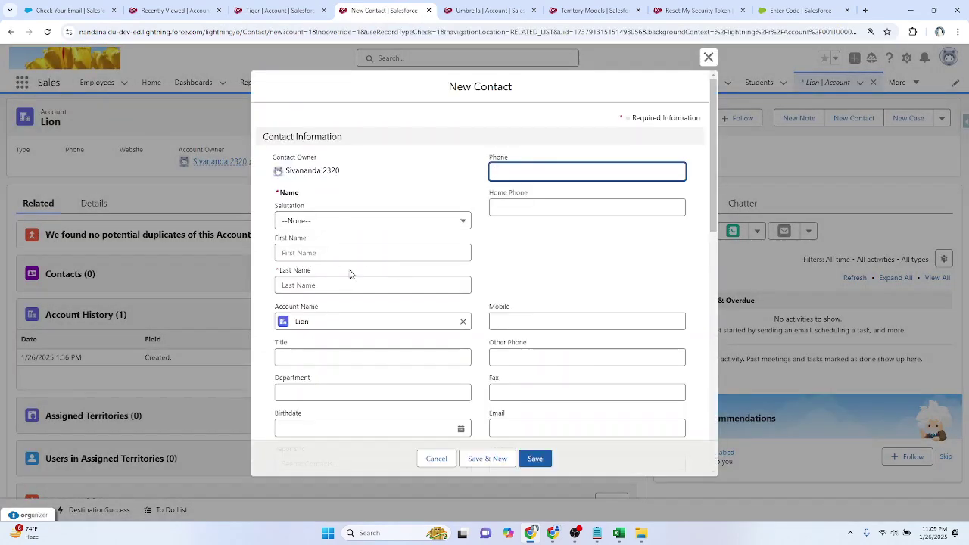
{"action": "left_click", "coordinate": [316, 257]}
{"action": "type", "text": "Jungle"}
{"action": "key", "text": "Tab"}
{"action": "type", "text": "book"}
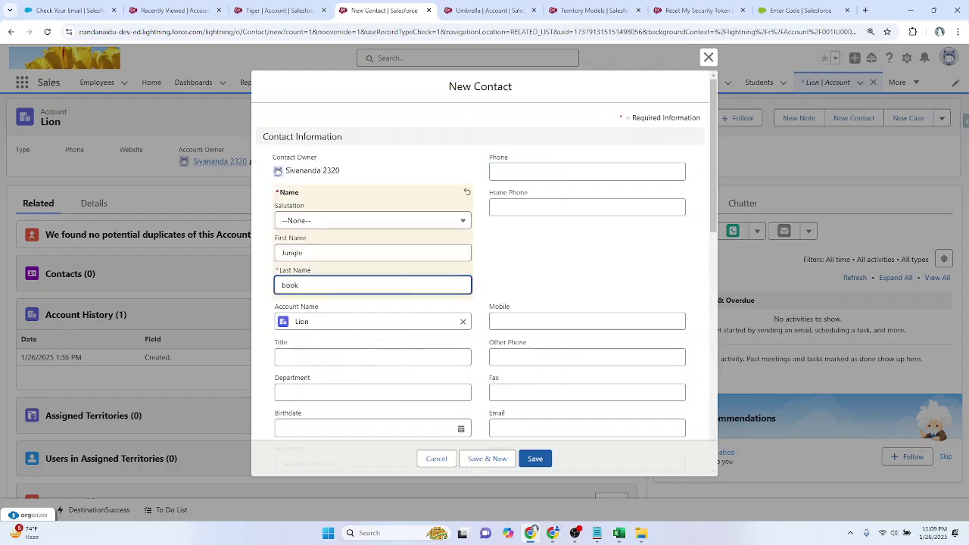
{"action": "scroll", "coordinate": [422, 221], "scroll_direction": "down", "scroll_amount": 10}
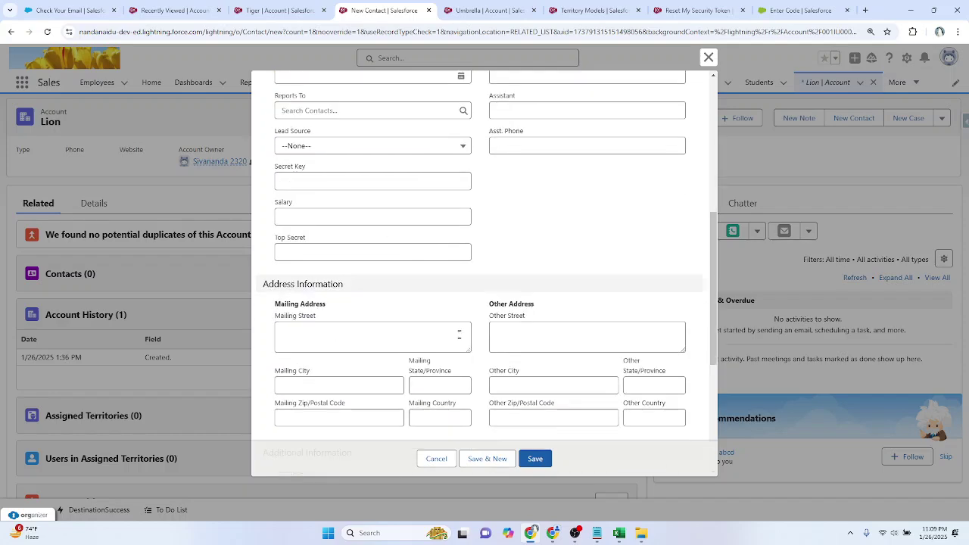
{"action": "left_click", "coordinate": [490, 458]}
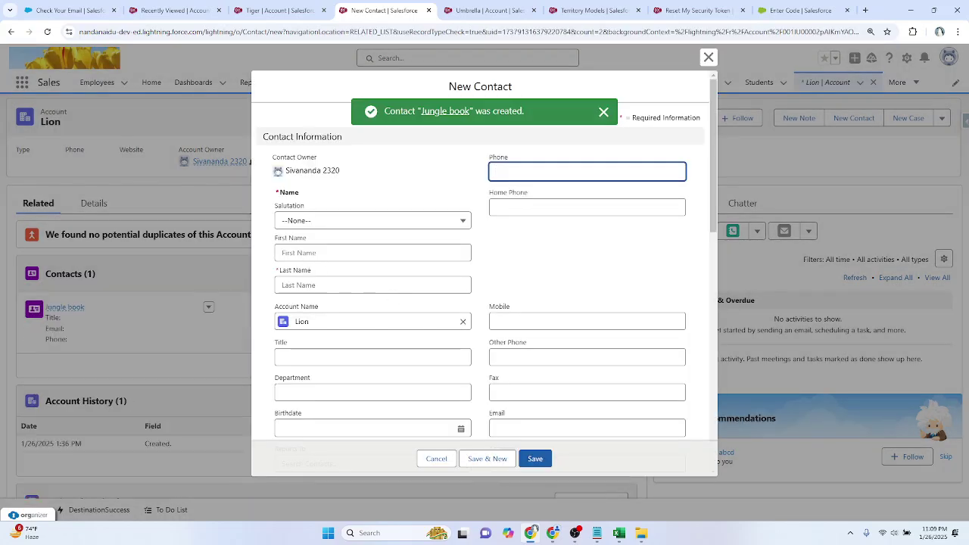
Step: Save a second Lion contact with first name, last name and e-mail address
{"action": "left_click", "coordinate": [327, 252]}
{"action": "type", "text": "hallo"}
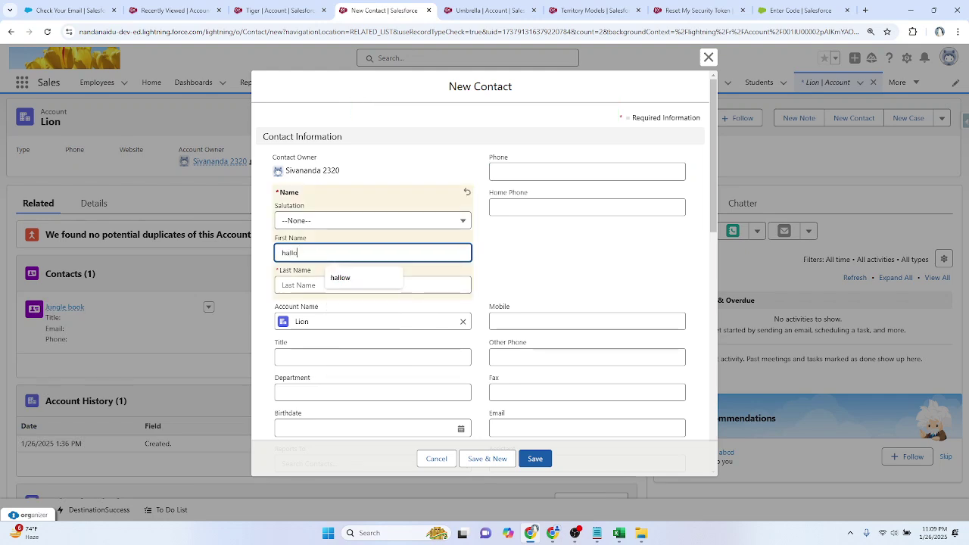
{"action": "type", "text": "w"}
{"action": "key", "text": "Tab"}
{"action": "type", "text": "us"}
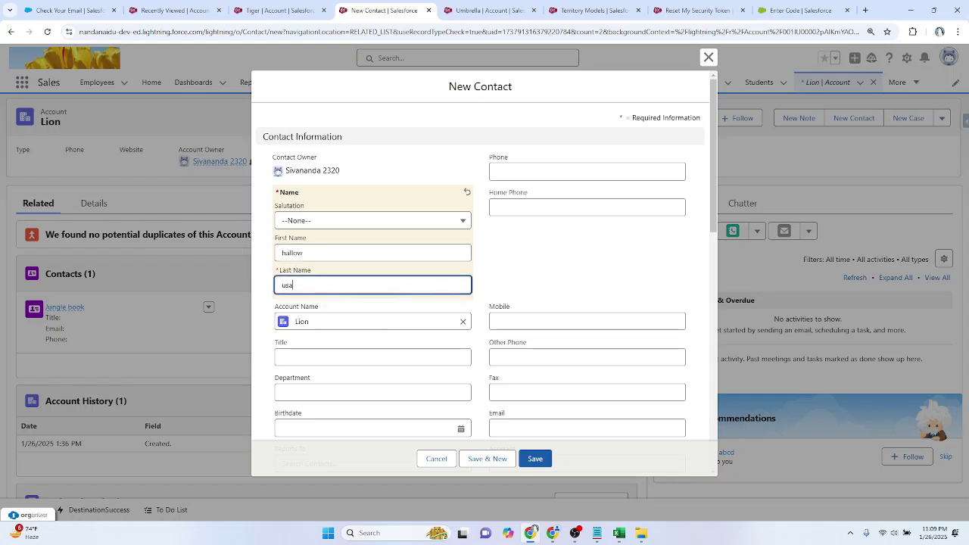
{"action": "scroll", "coordinate": [529, 249], "scroll_direction": "down", "scroll_amount": 3}
{"action": "left_click", "coordinate": [519, 176]}
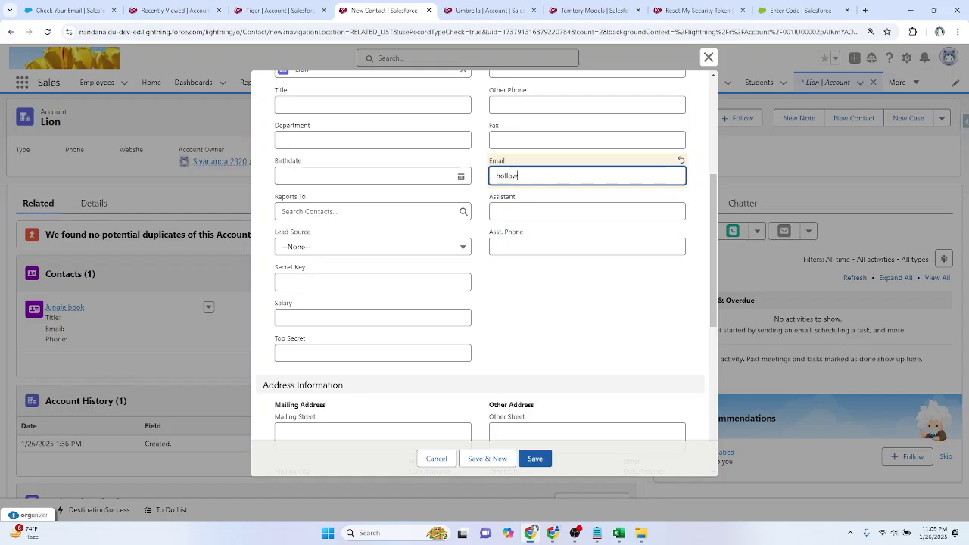
{"action": "left_click", "coordinate": [535, 457]}
Step: On the Umbrella account, save a new contact with first name, last name and e-mail
{"action": "key", "text": "ctrl+Tab"}
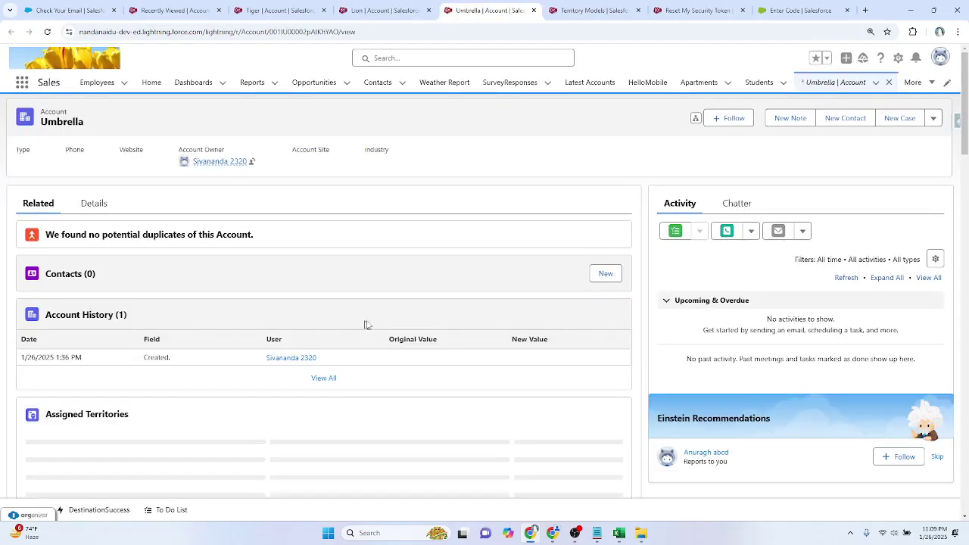
{"action": "left_click", "coordinate": [603, 276]}
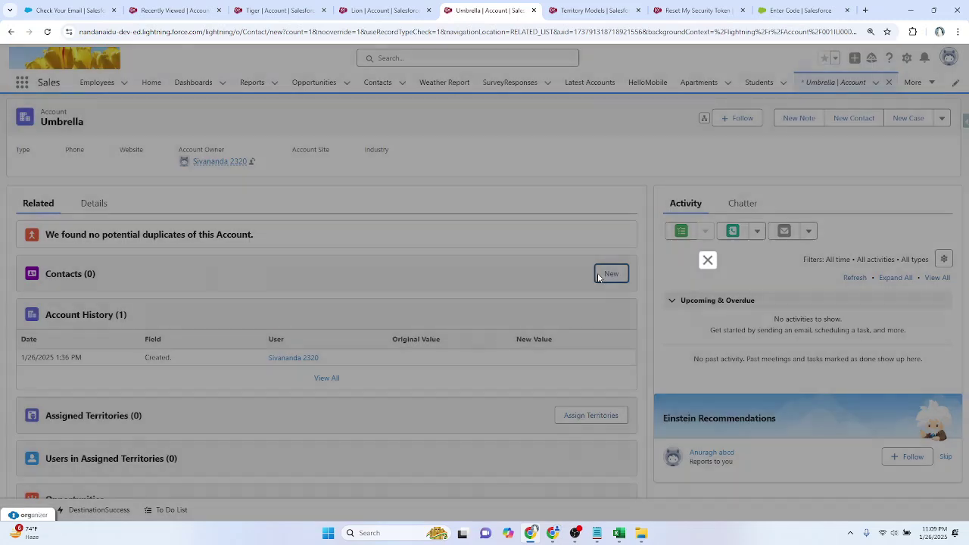
{"action": "left_click", "coordinate": [333, 254]}
{"action": "type", "text": "before"}
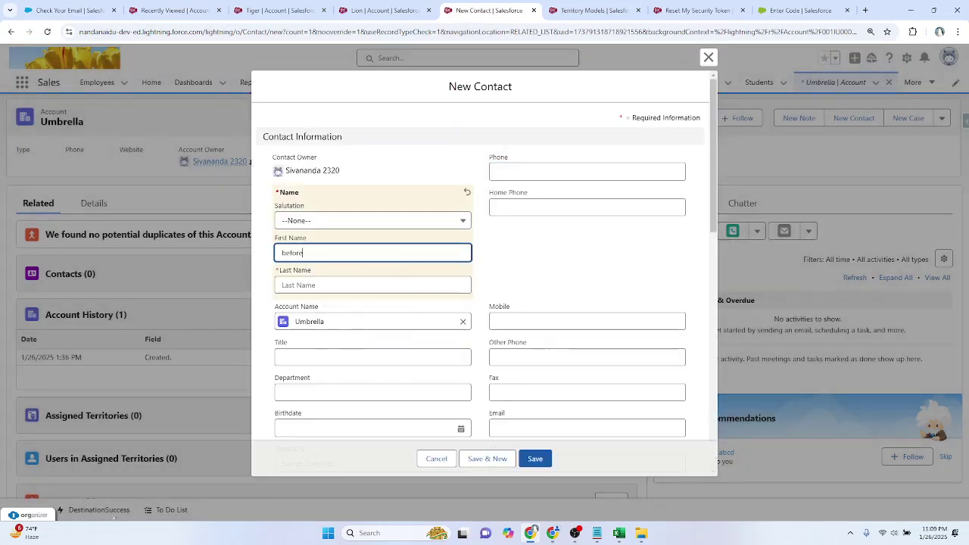
{"action": "key", "text": "BackSpace"}
{"action": "key", "text": "Tab"}
{"action": "type", "text": "of"}
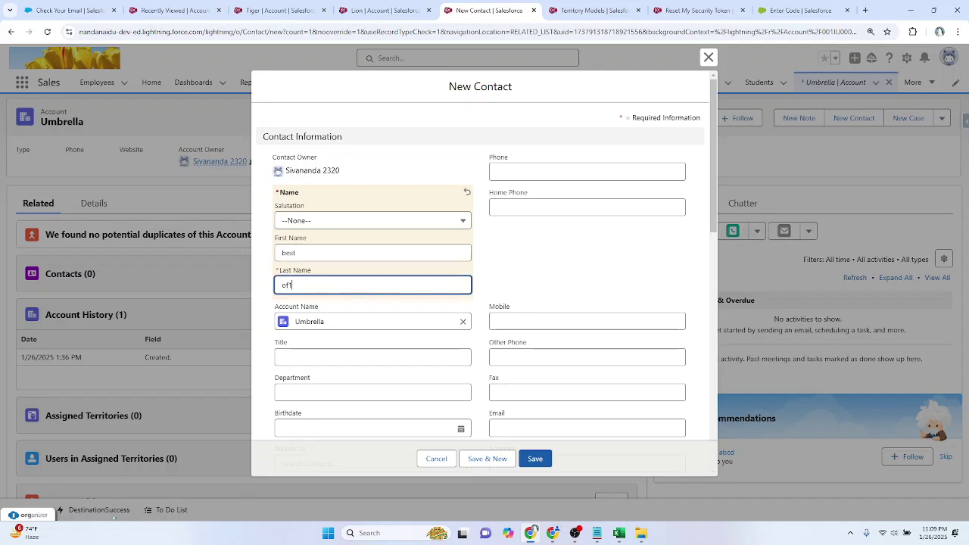
{"action": "scroll", "coordinate": [528, 268], "scroll_direction": "down", "scroll_amount": 2}
{"action": "left_click", "coordinate": [586, 276]}
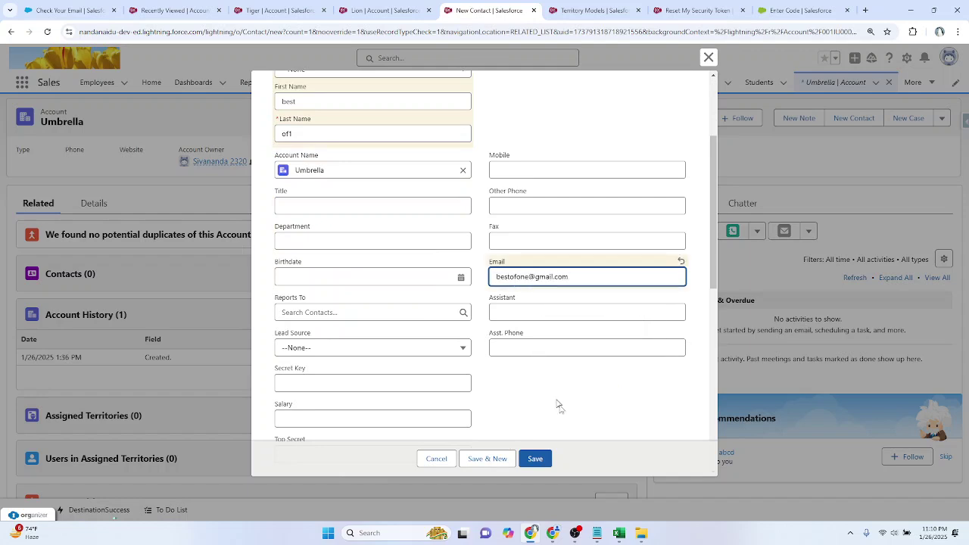
{"action": "left_click", "coordinate": [534, 458]}
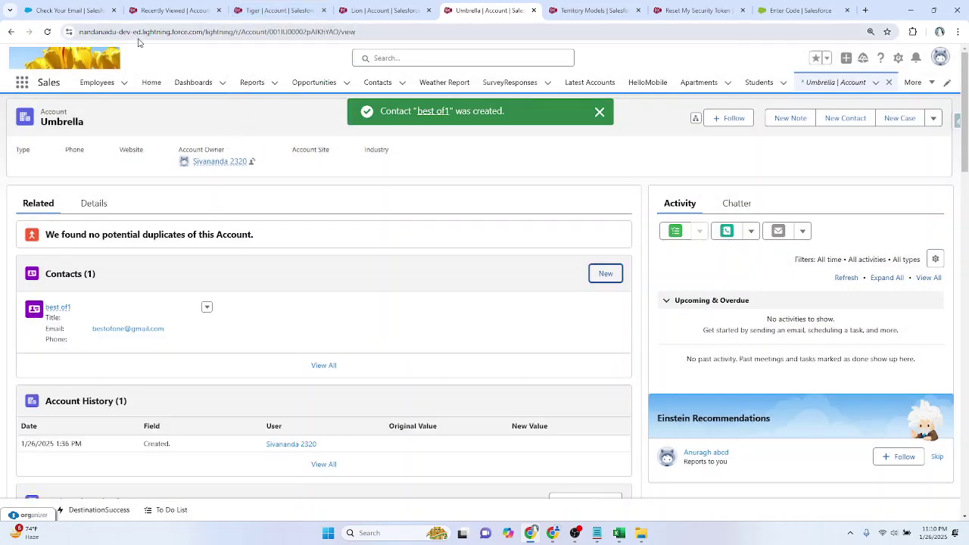
Step: Dismiss the contact-created notice and open a new browser tab
{"action": "left_click", "coordinate": [600, 112]}
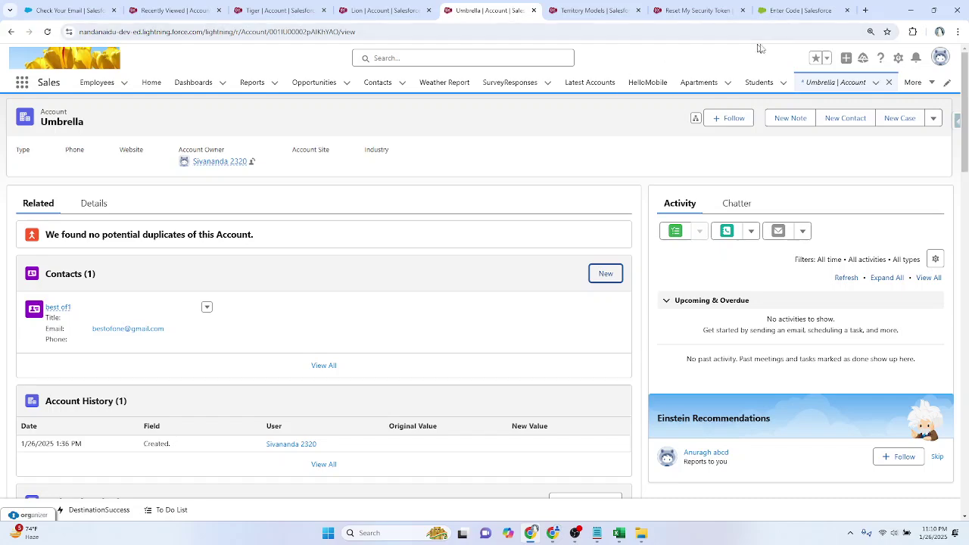
{"action": "left_click", "coordinate": [865, 10]}
Step: Load Workbench, accept the terms, log in with Salesforce and go to SOQL Query
{"action": "type", "text": "work"}
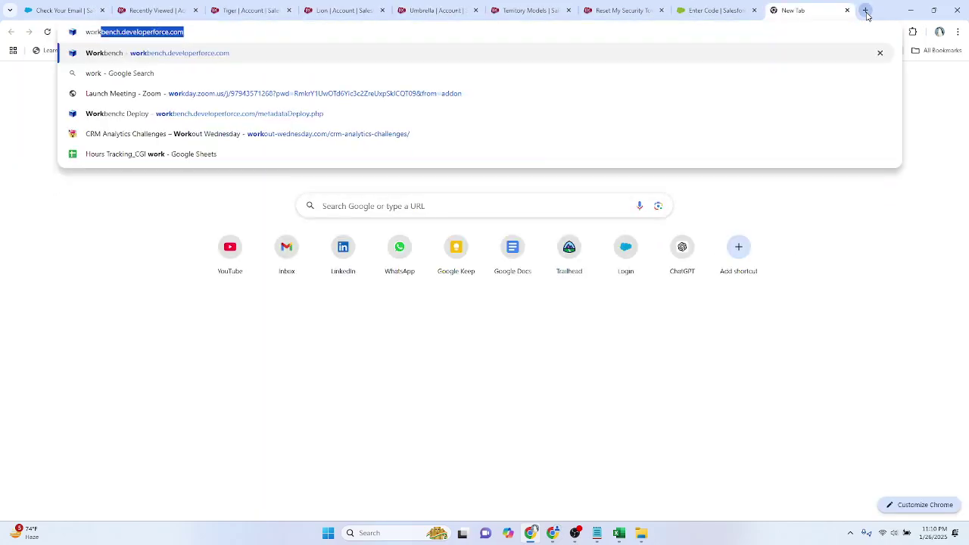
{"action": "key", "text": "Return"}
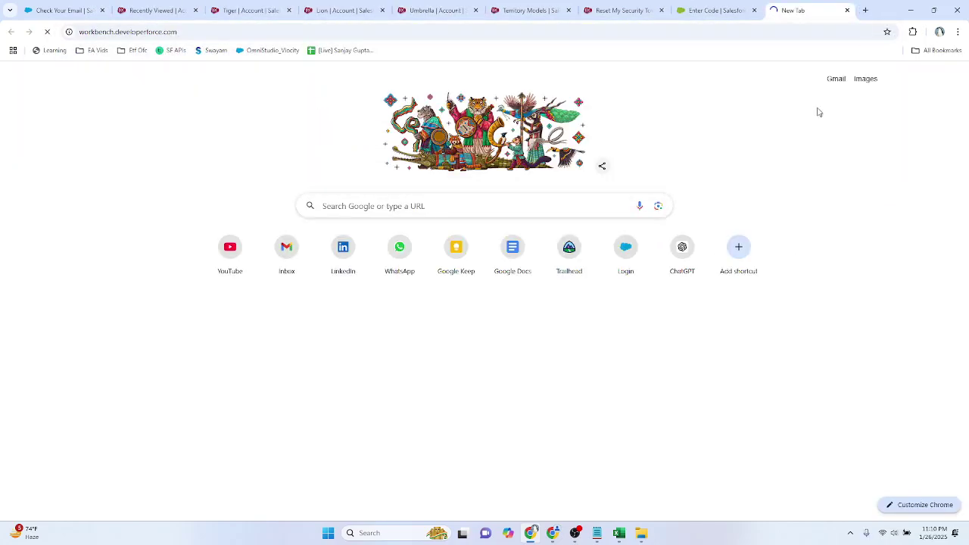
{"action": "left_click", "coordinate": [335, 115]}
{"action": "left_click", "coordinate": [652, 171]}
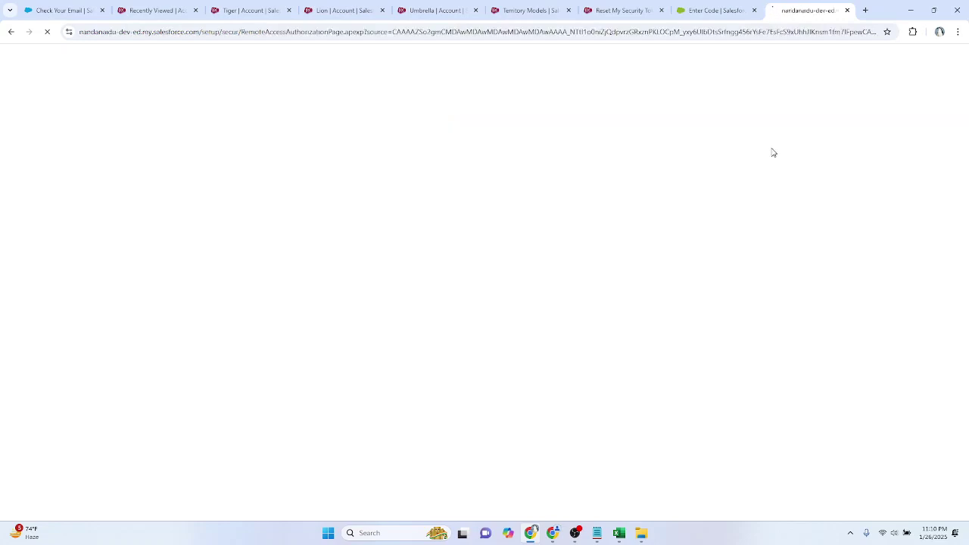
{"action": "mouse_move", "coordinate": [493, 68]}
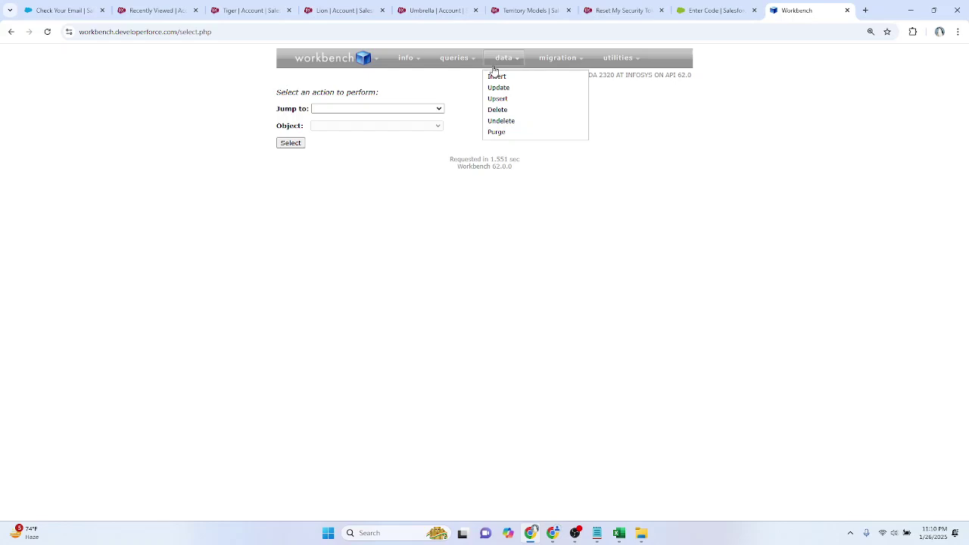
{"action": "left_click", "coordinate": [457, 79]}
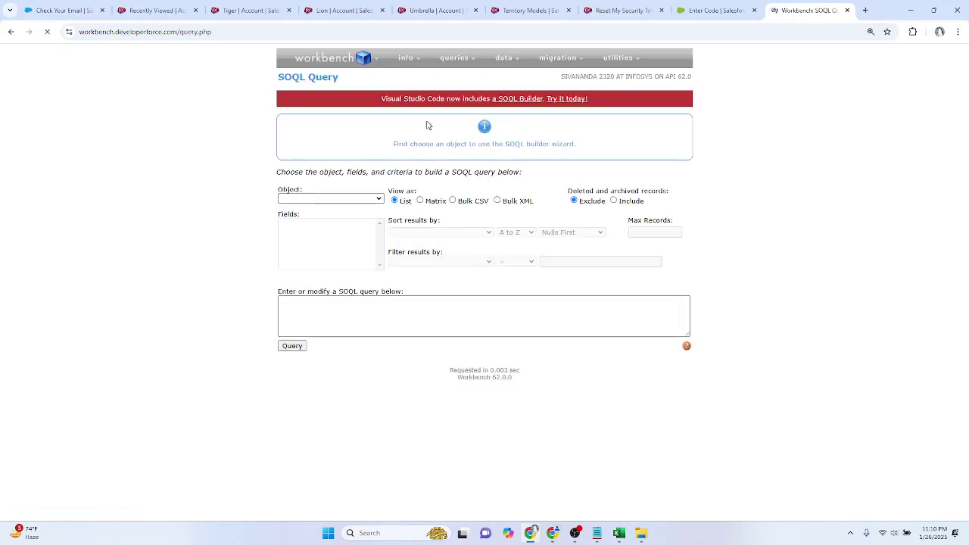
Step: Query Id, Name, Industry from Account where CreatedDate=Today, then open Learning Territories in Salesforce
{"action": "left_click", "coordinate": [310, 306]}
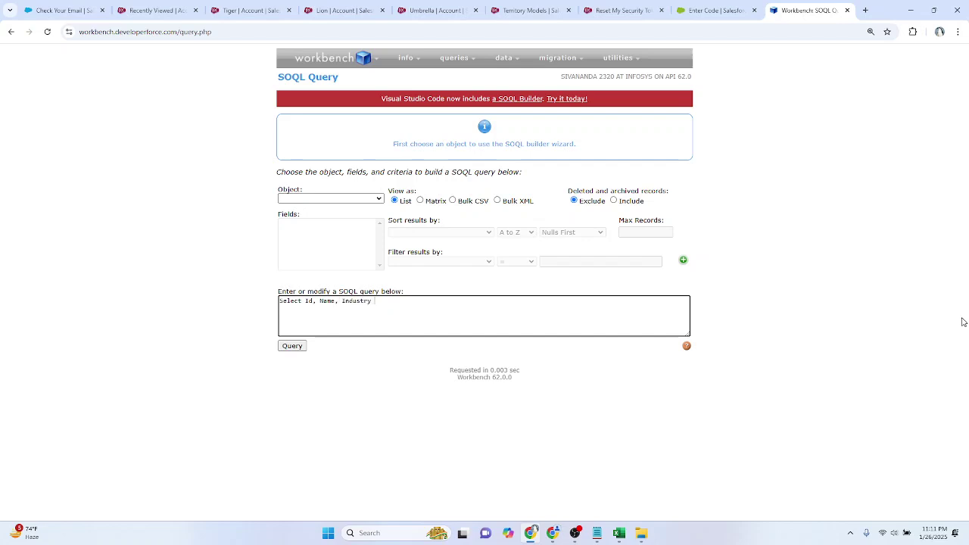
{"action": "type", "text": "ere CreatedDate=Topda"}
{"action": "left_click", "coordinate": [302, 350]}
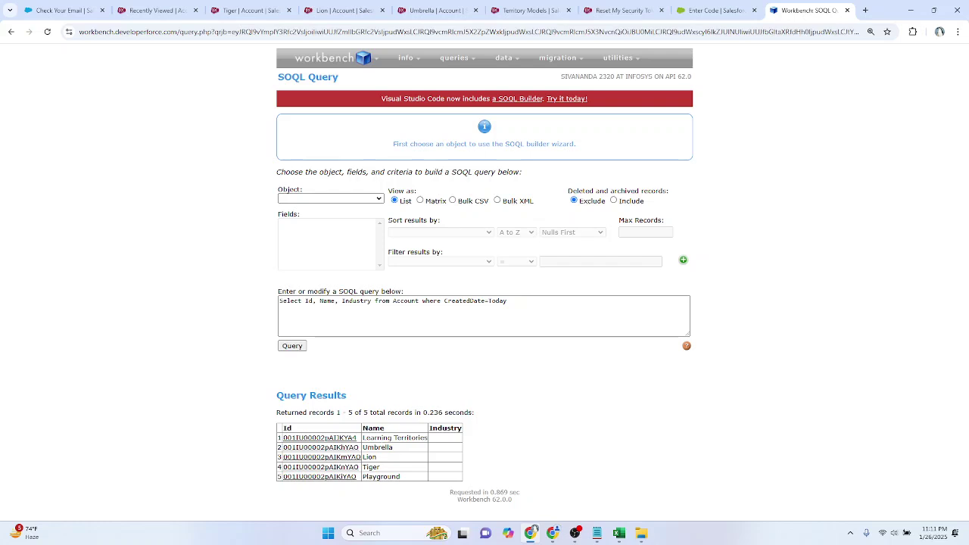
{"action": "left_click", "coordinate": [346, 437]}
{"action": "left_click", "coordinate": [489, 452]}
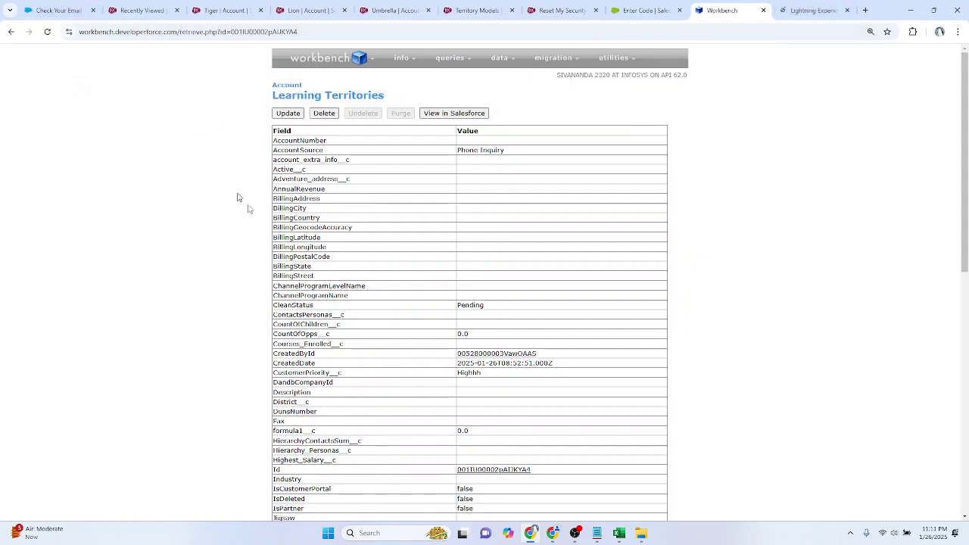
Step: Go back to the SOQL Query page, then switch to the Learning Territories account in Salesforce
{"action": "left_click", "coordinate": [447, 76]}
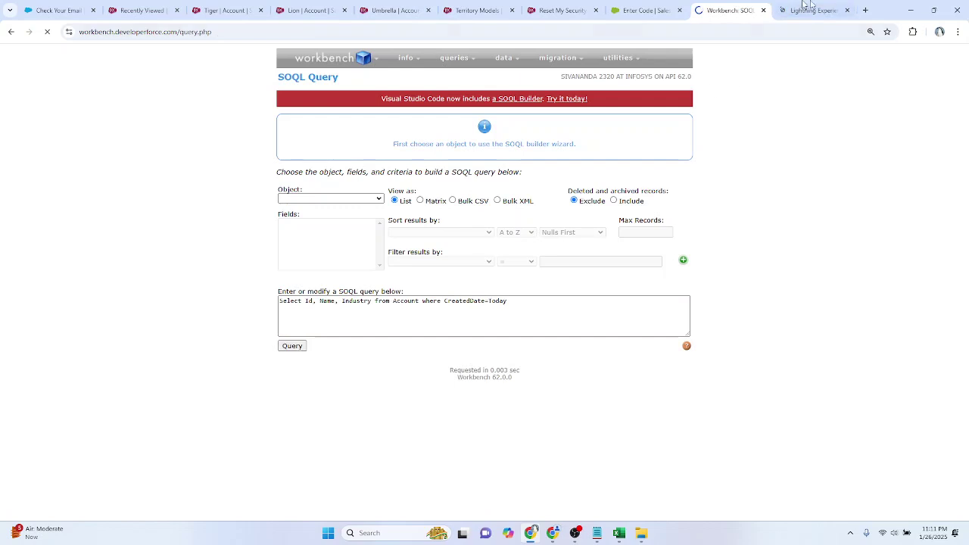
{"action": "left_click", "coordinate": [794, 11]}
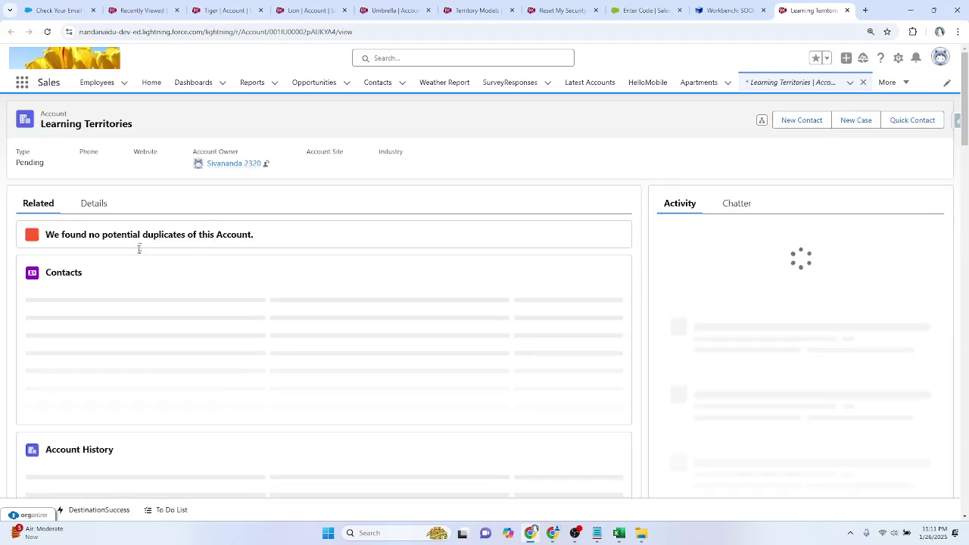
Step: Save a new Learning Territories contact with last name 'subterritory' and an e-mail address
{"action": "left_click", "coordinate": [608, 276]}
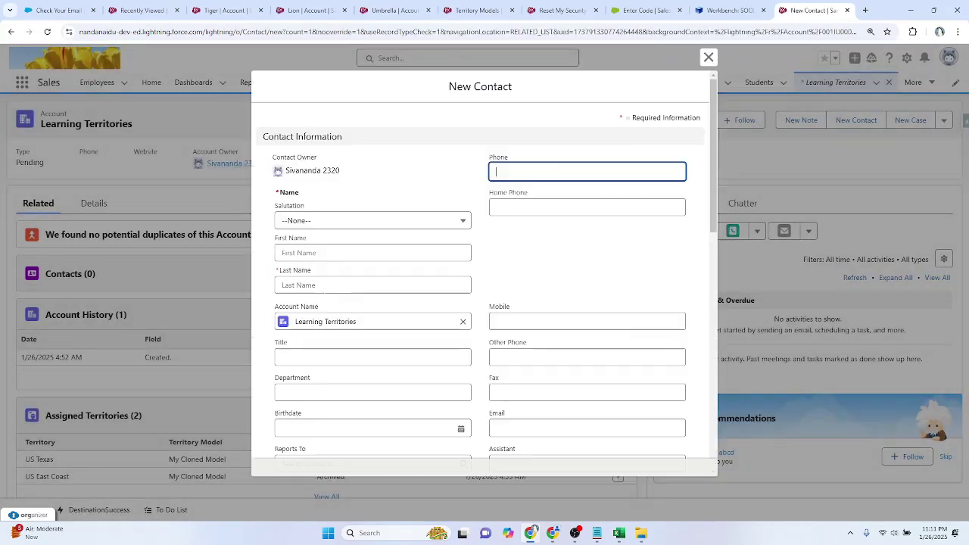
{"action": "left_click", "coordinate": [322, 285]}
{"action": "type", "text": "sub"}
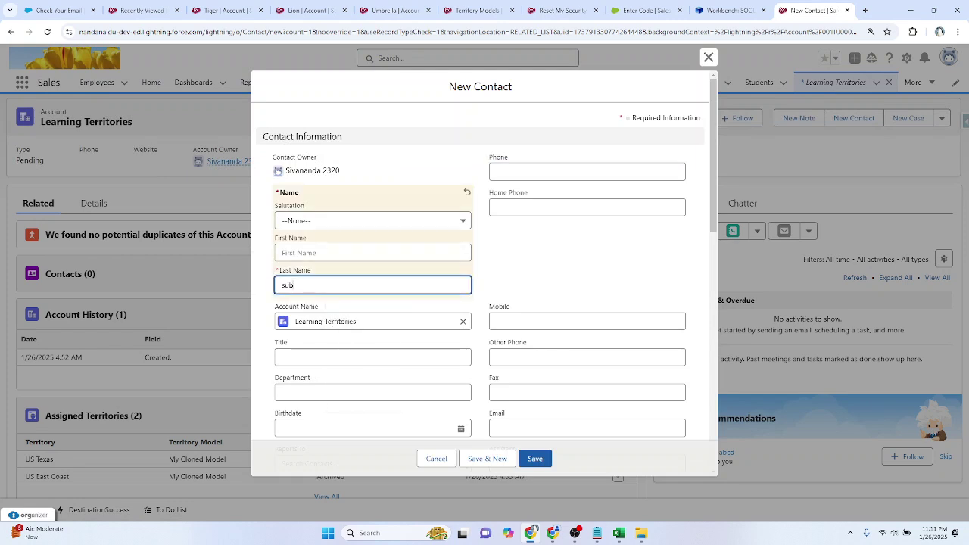
{"action": "type", "text": "territory"}
{"action": "scroll", "coordinate": [465, 328], "scroll_direction": "down", "scroll_amount": 3}
{"action": "left_click", "coordinate": [517, 174]}
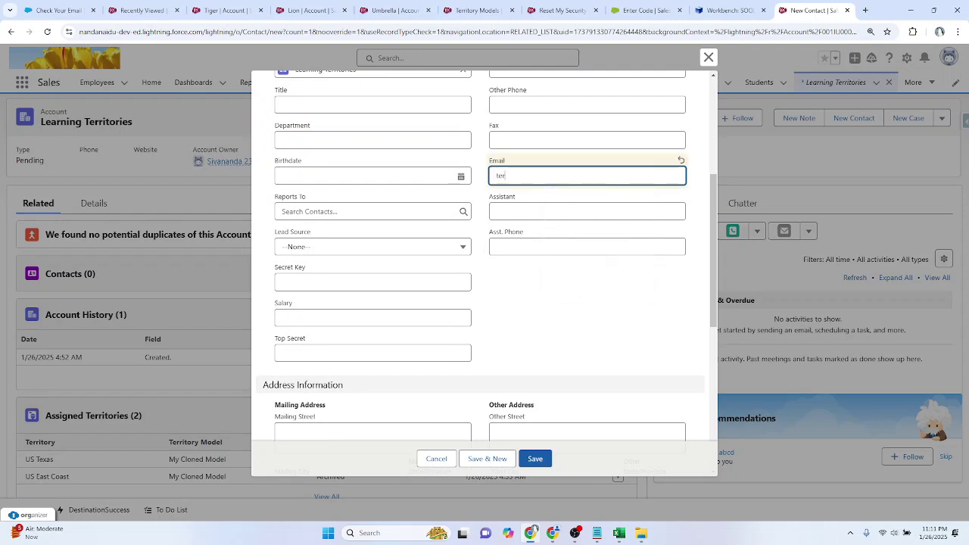
{"action": "left_click", "coordinate": [535, 458]}
Step: Close the code-entry tab and return to the Workbench SOQL query page
{"action": "left_click", "coordinate": [644, 9]}
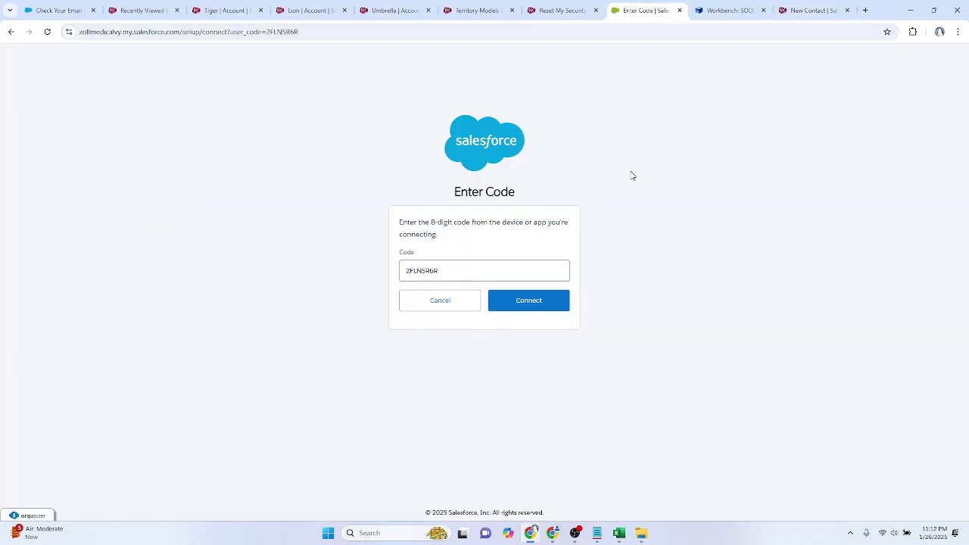
{"action": "left_click", "coordinate": [723, 10]}
{"action": "left_click", "coordinate": [679, 11]}
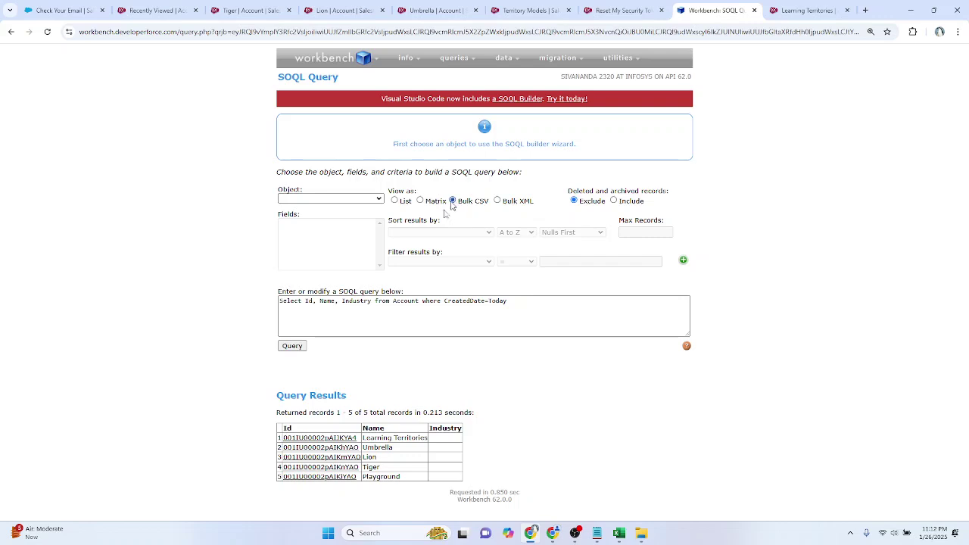
Step: Run today's Account query as Bulk CSV, download the batch results and show the file's folder
{"action": "left_click", "coordinate": [294, 347]}
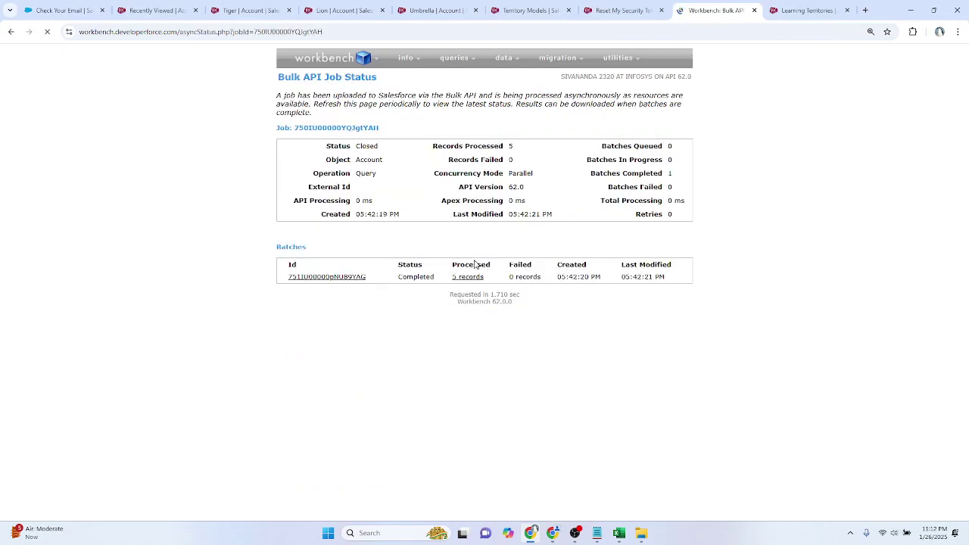
{"action": "left_click", "coordinate": [282, 279]}
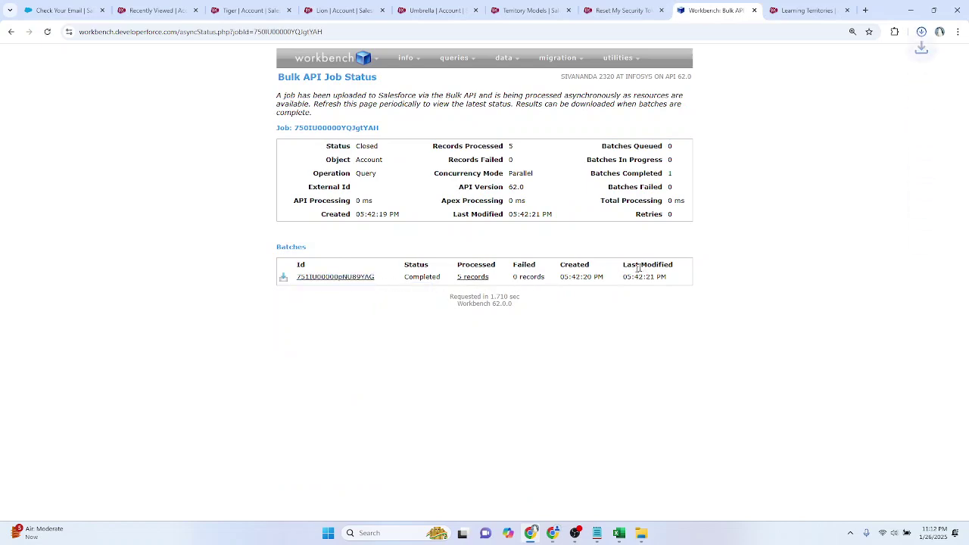
{"action": "mouse_move", "coordinate": [585, 75]}
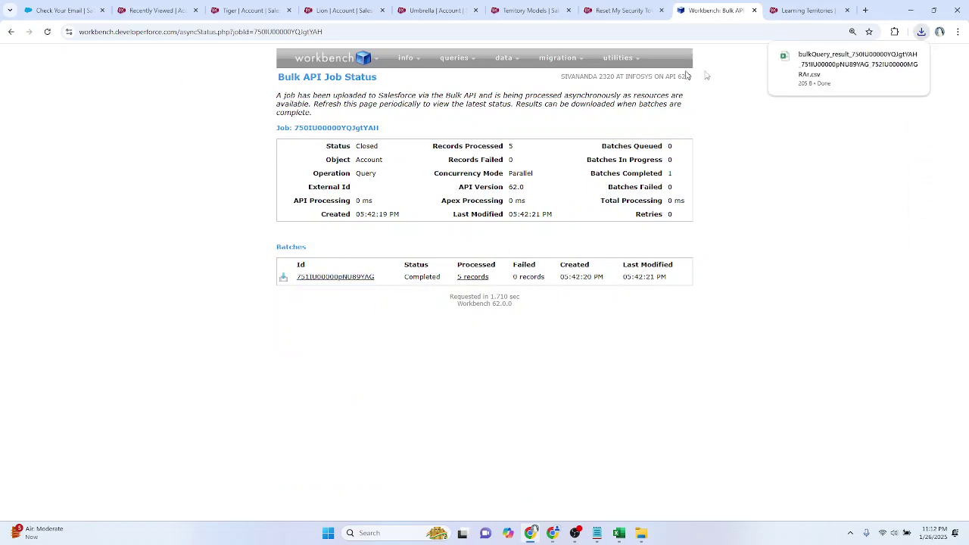
{"action": "left_click", "coordinate": [895, 58]}
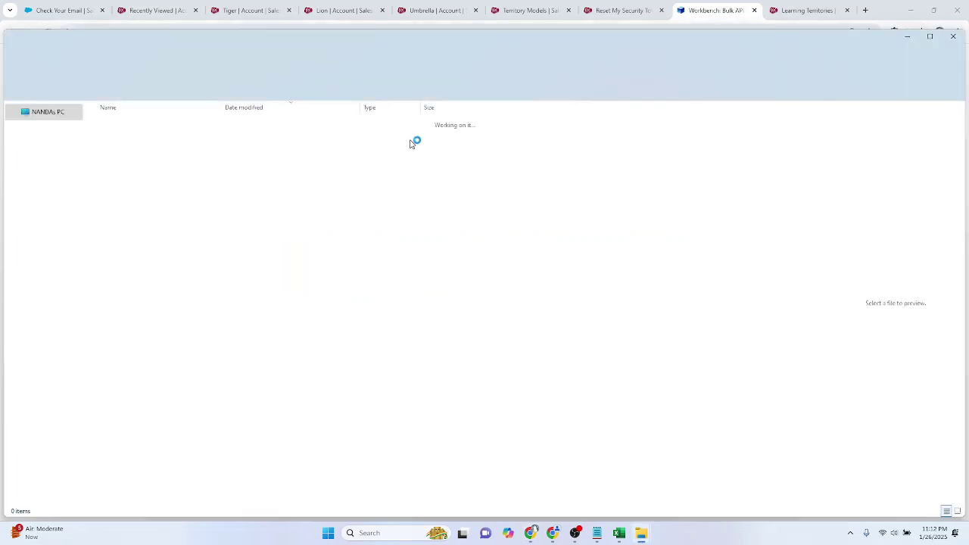
Step: Rename the downloaded results CSV to 'NandaDev Accounts' and minimize File Explorer
{"action": "key", "text": "F2"}
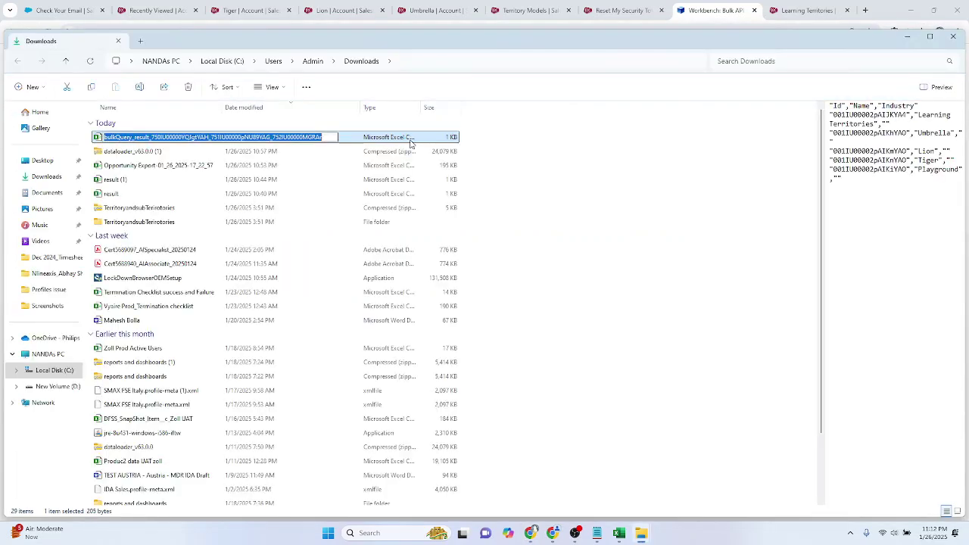
{"action": "type", "text": "NandaDev"}
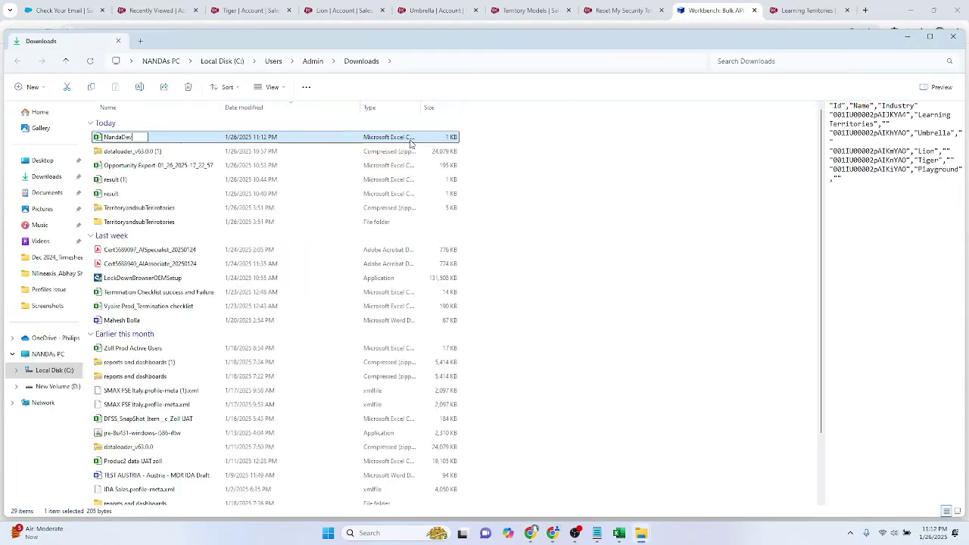
{"action": "type", "text": " Accounts"}
{"action": "key", "text": "Return"}
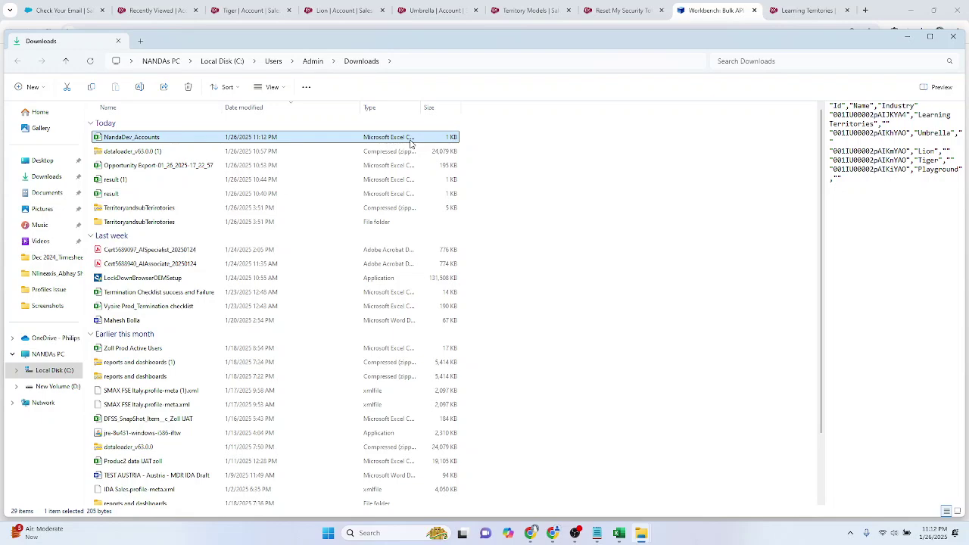
{"action": "left_click", "coordinate": [905, 39]}
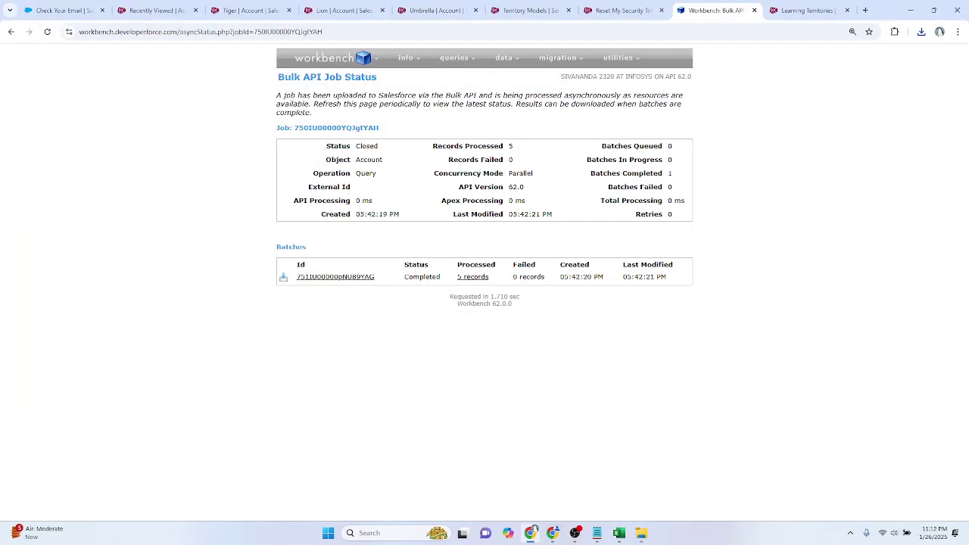
Step: Close the leftover Java, code-entry and login tabs, then open Object Manager from Account setup
{"action": "left_click", "coordinate": [553, 534]}
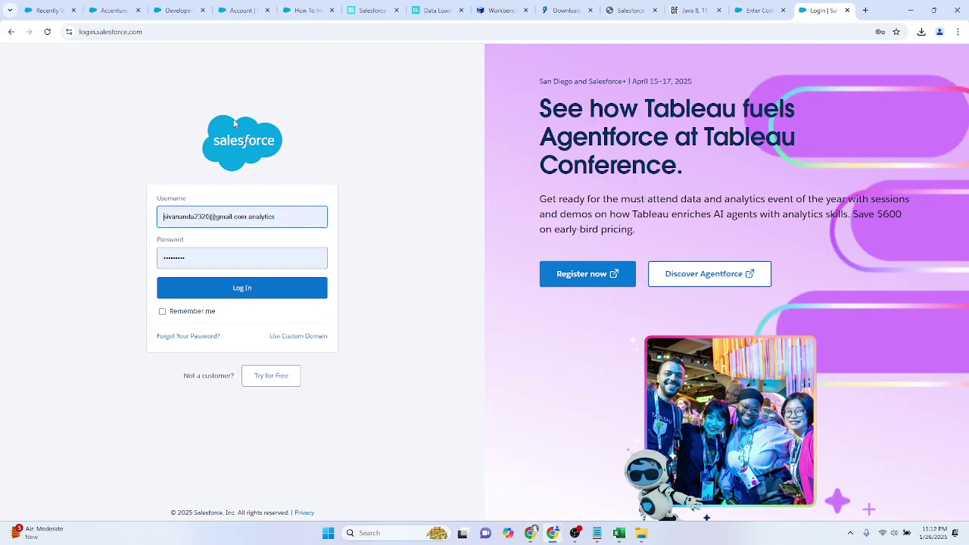
{"action": "left_click", "coordinate": [222, 7]}
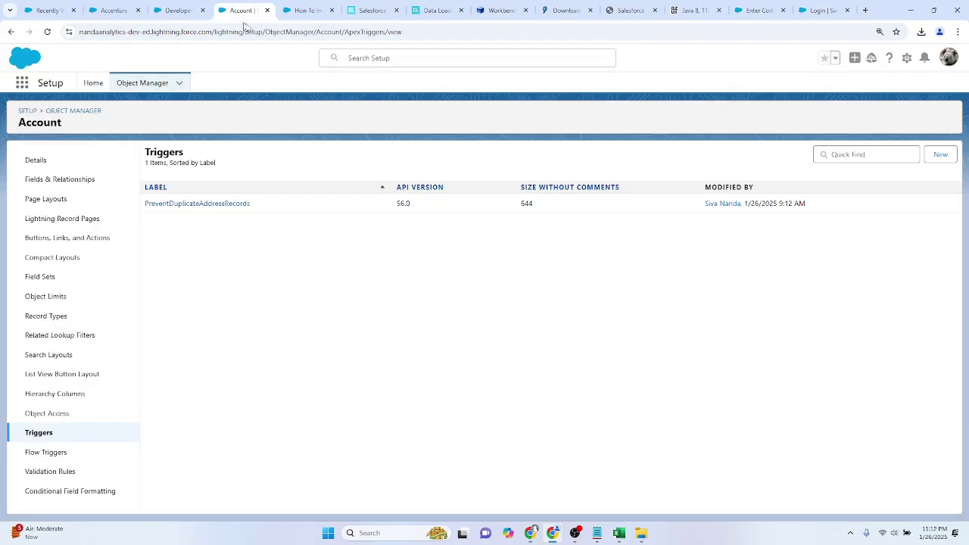
{"action": "left_click", "coordinate": [722, 11]}
{"action": "left_click", "coordinate": [720, 10]}
{"action": "left_click", "coordinate": [719, 10]}
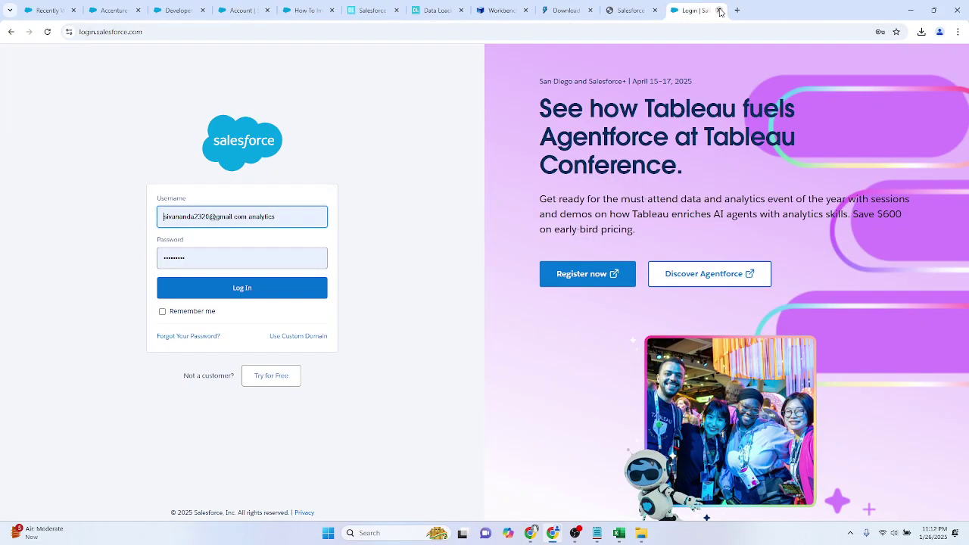
{"action": "left_click", "coordinate": [719, 10]}
{"action": "left_click", "coordinate": [264, 10]}
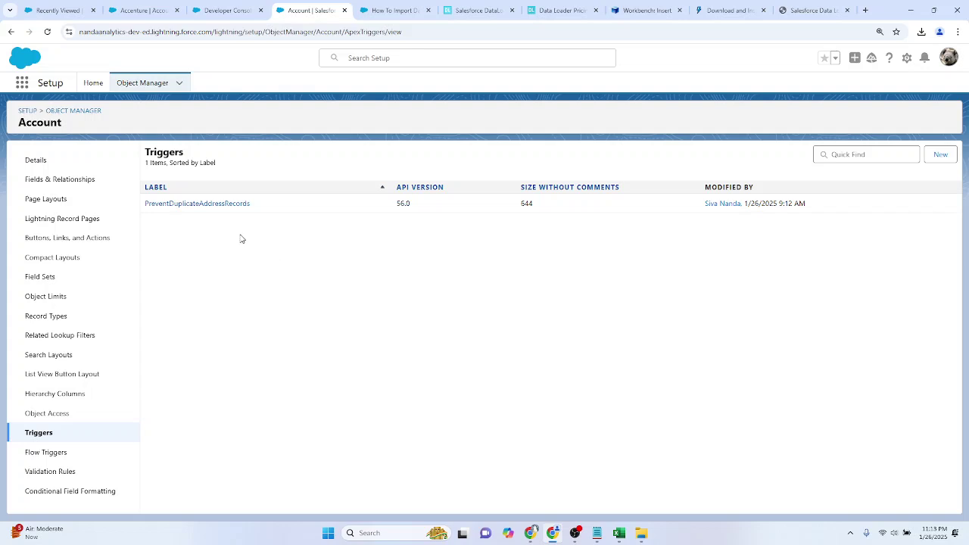
{"action": "left_click", "coordinate": [143, 90]}
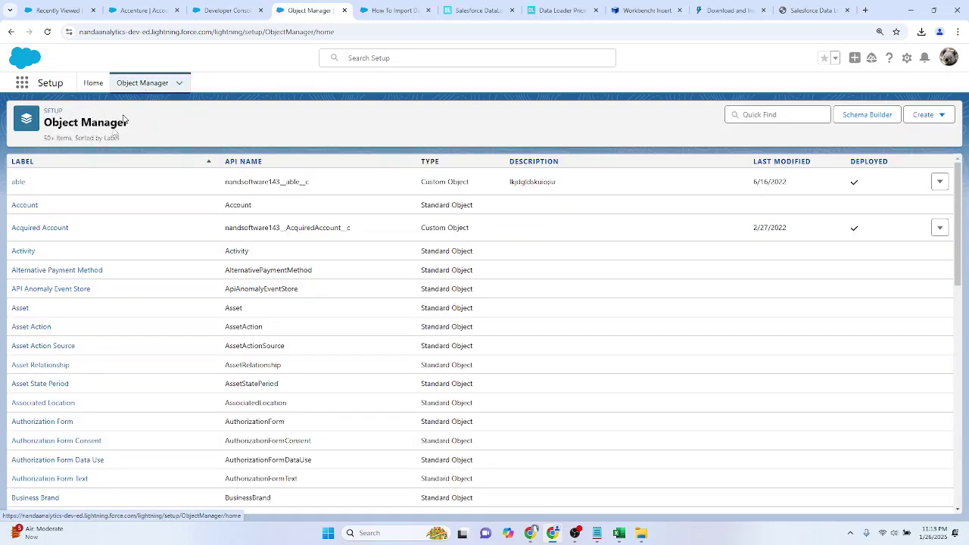
Step: From Account's Fields & Relationships, start a new custom field with the Text data type
{"action": "left_click", "coordinate": [21, 207]}
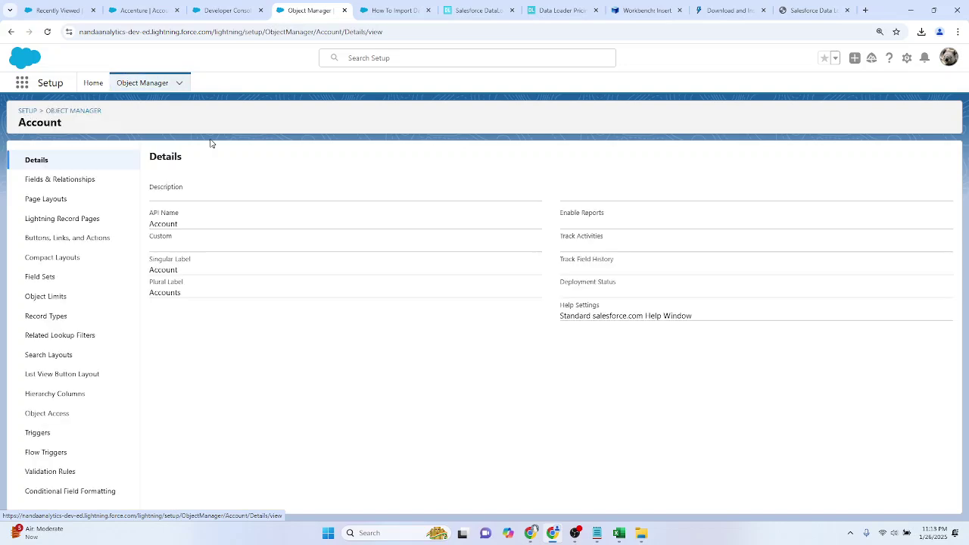
{"action": "left_click", "coordinate": [61, 186]}
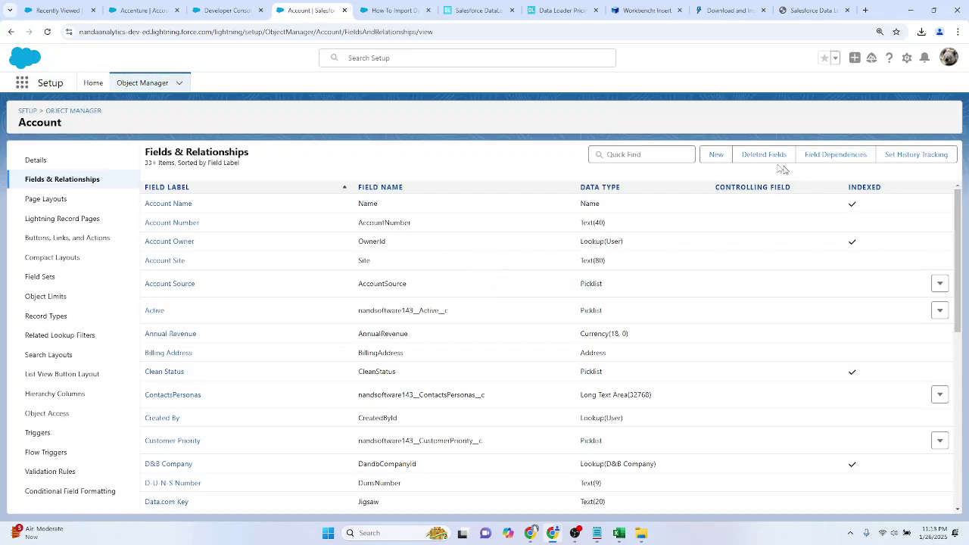
{"action": "left_click", "coordinate": [717, 155]}
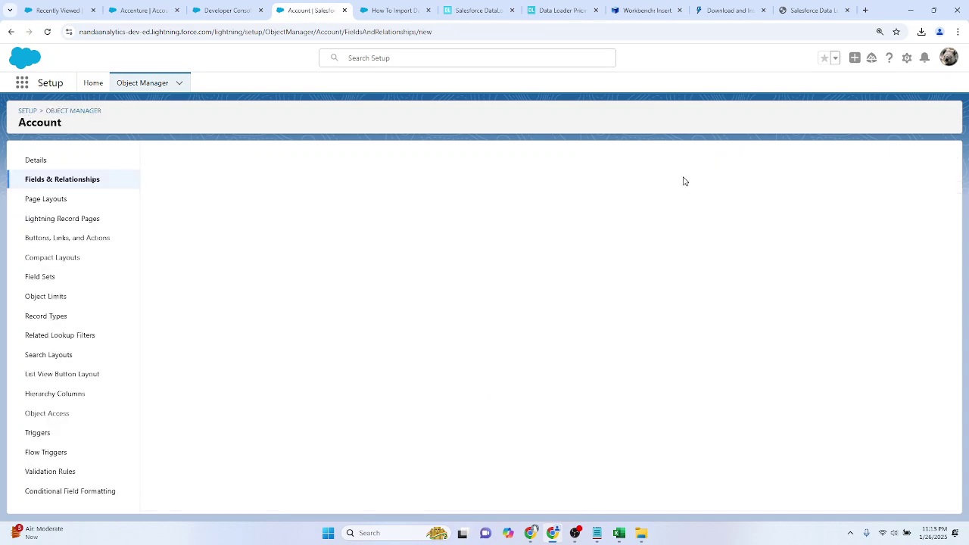
{"action": "scroll", "coordinate": [253, 333], "scroll_direction": "down", "scroll_amount": 1}
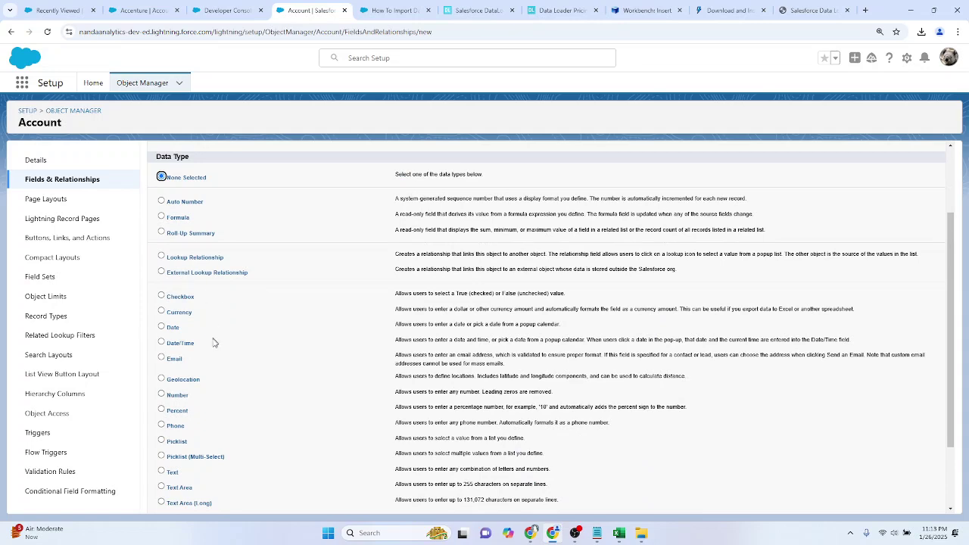
{"action": "scroll", "coordinate": [213, 337], "scroll_direction": "down", "scroll_amount": 2}
{"action": "left_click", "coordinate": [177, 384]}
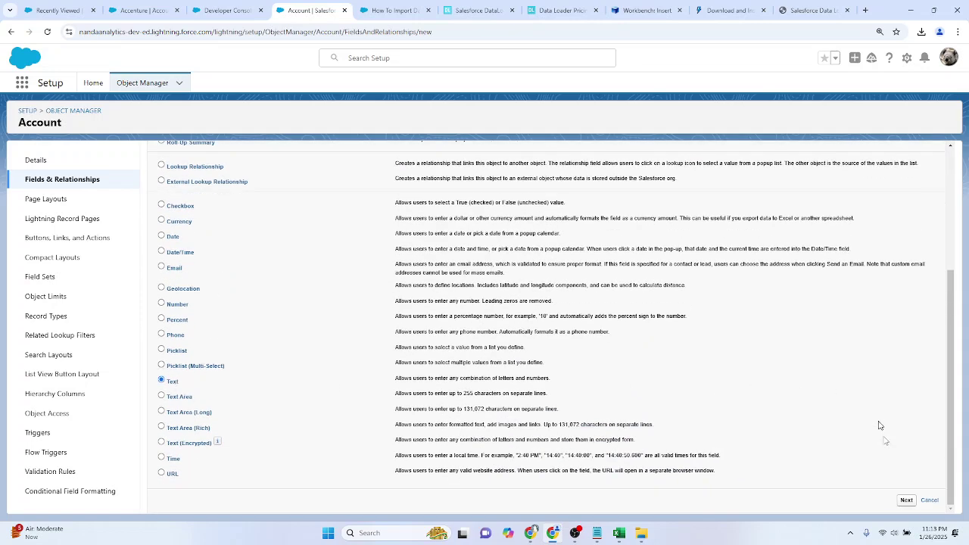
{"action": "left_click", "coordinate": [907, 501]}
Step: Label the new field NandaDevAnalyticsDev and give it a length of 255
{"action": "left_click", "coordinate": [906, 500]}
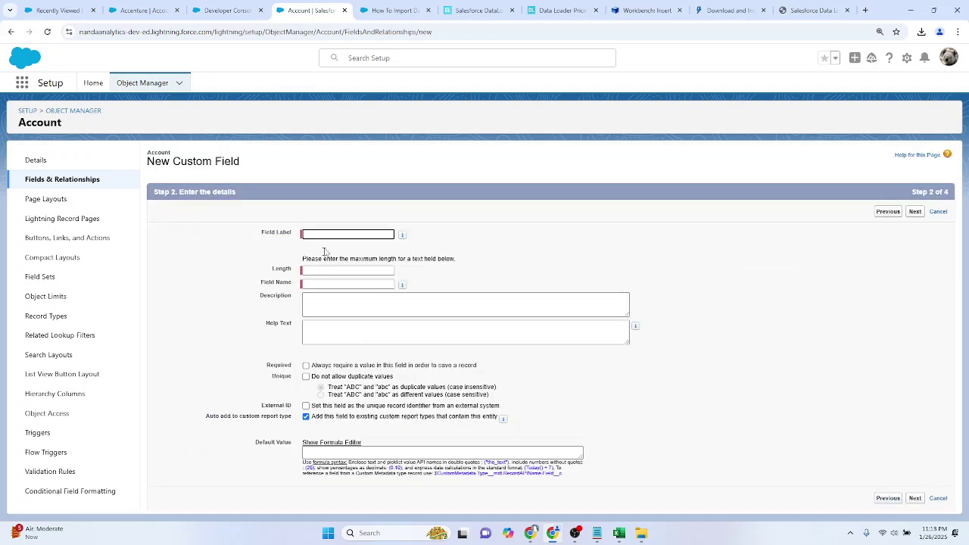
{"action": "type", "text": "NandaDevAnalyticsDev"}
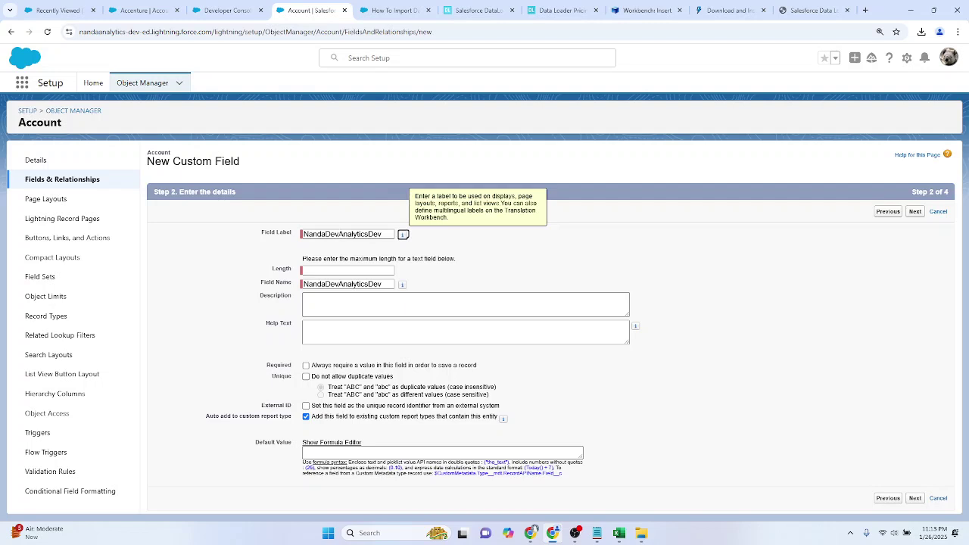
{"action": "left_click", "coordinate": [326, 270]}
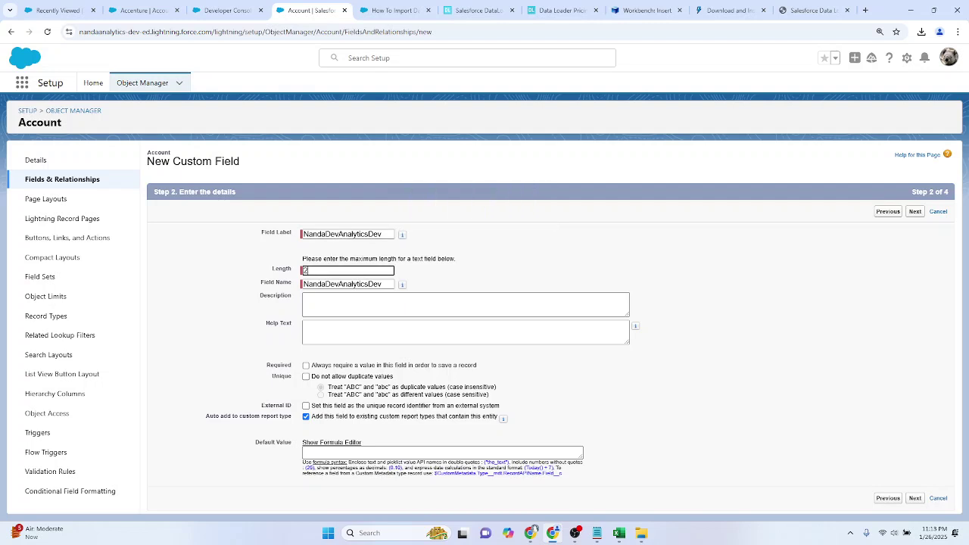
{"action": "left_click", "coordinate": [640, 260]}
Step: Mark the field Unique (case insensitive) and as an External ID
{"action": "key", "text": "ctrl+plus"}
{"action": "scroll", "coordinate": [319, 369], "scroll_direction": "down", "scroll_amount": 1}
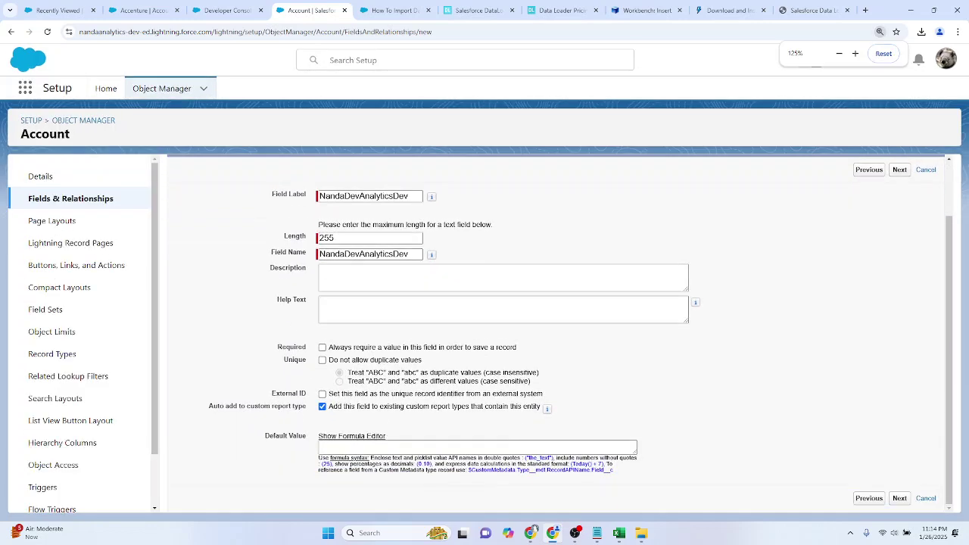
{"action": "left_click", "coordinate": [323, 360]}
{"action": "left_click", "coordinate": [323, 394]}
{"action": "left_click_drag", "start_coordinate": [338, 394], "coordinate": [410, 395]}
{"action": "left_click", "coordinate": [624, 398]}
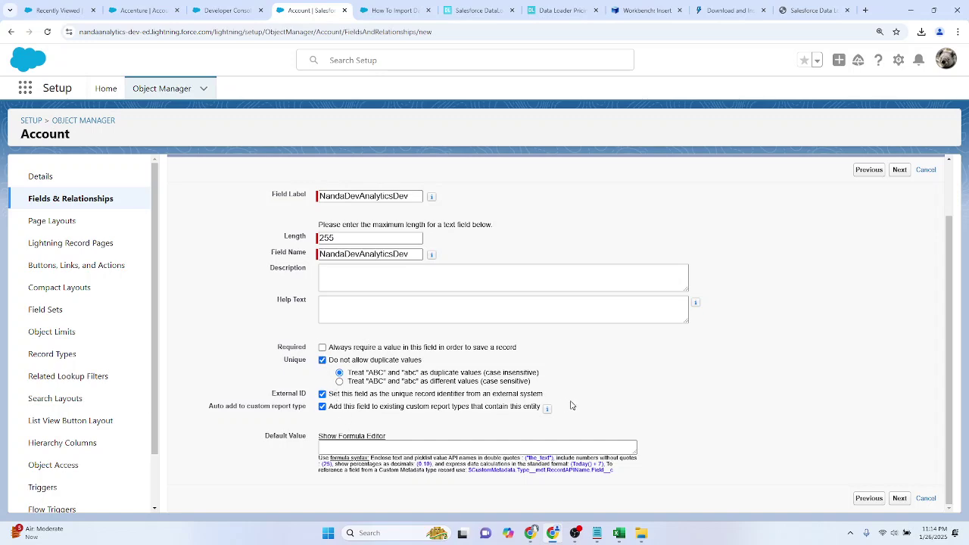
{"action": "scroll", "coordinate": [571, 405], "scroll_direction": "up", "scroll_amount": 2}
{"action": "key", "text": "ctrl+minus"}
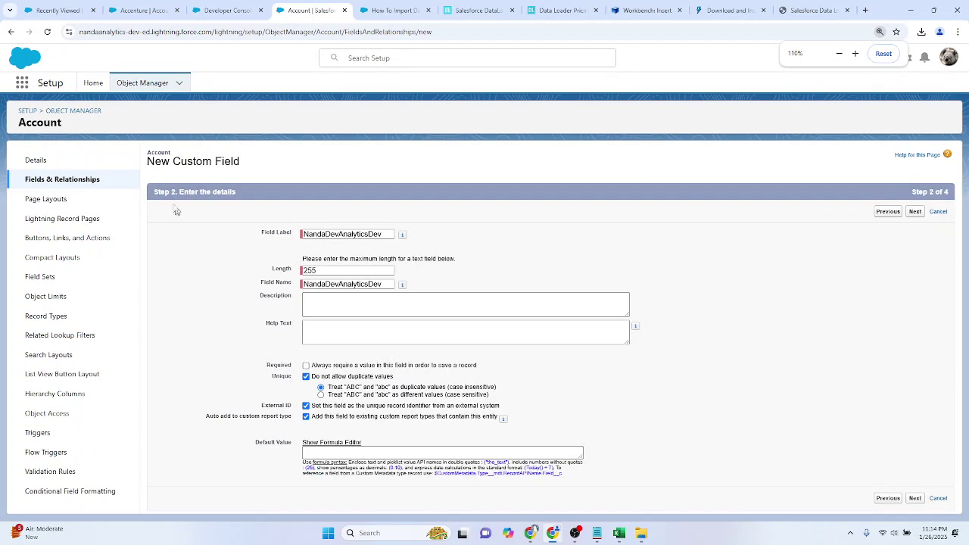
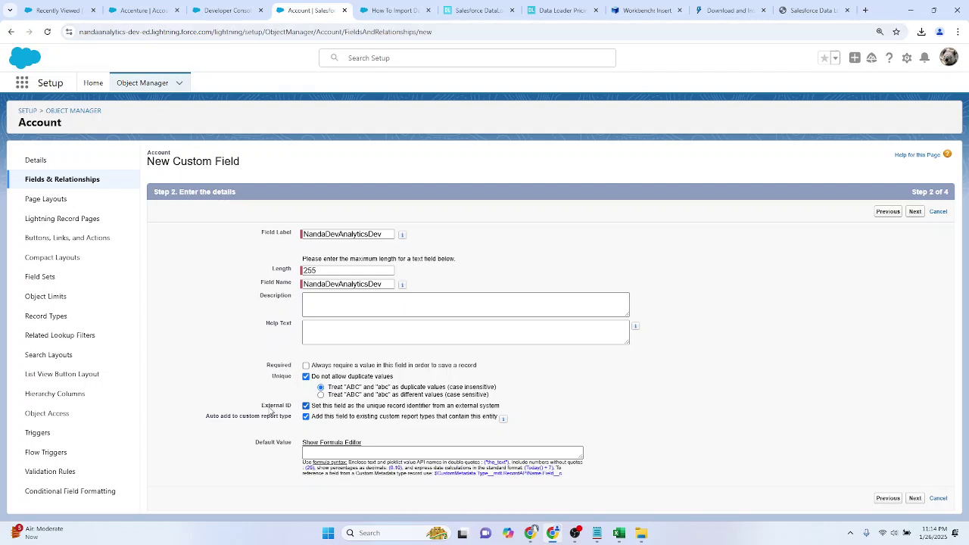
Step: Confirm External ID and Unique on NandaDevAnalyticsDev and advance to step 3, field-level security
{"action": "left_click_drag", "start_coordinate": [262, 406], "coordinate": [299, 407]}
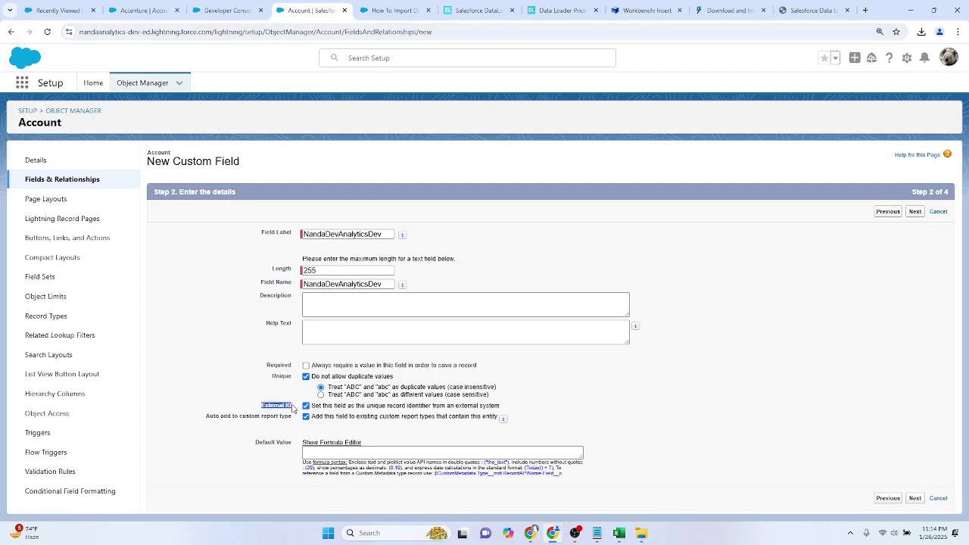
{"action": "left_click", "coordinate": [914, 498]}
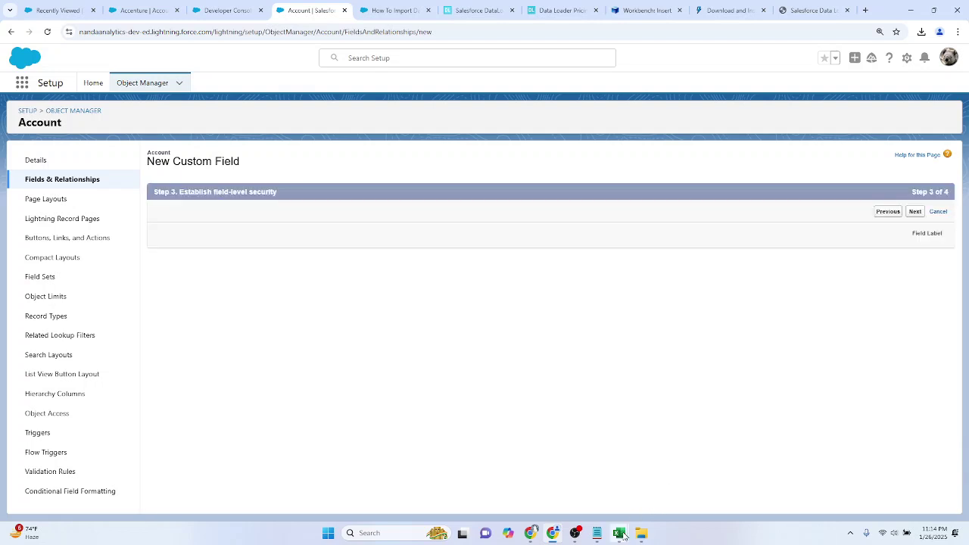
{"action": "mouse_move", "coordinate": [625, 524]}
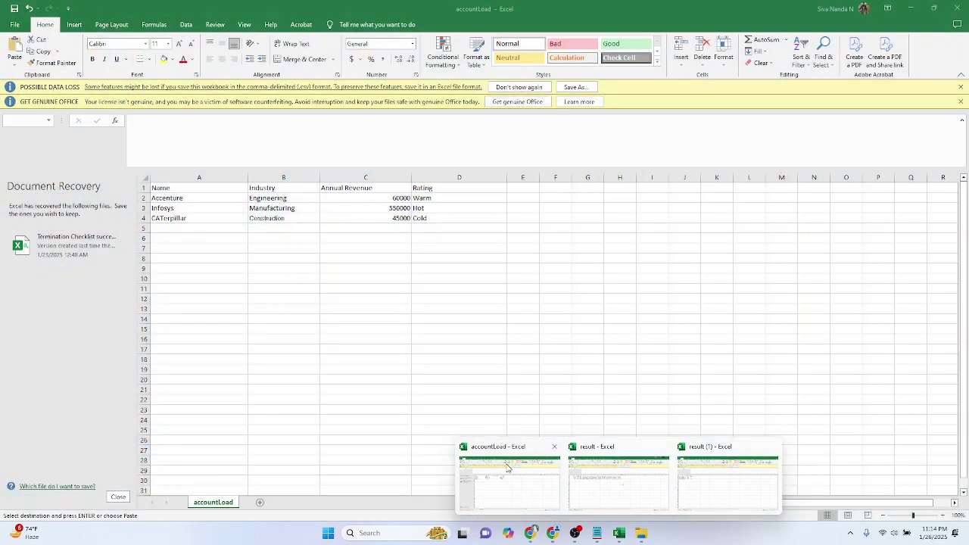
Step: Open NandaDev Accounts.csv from the Downloads folder in Excel and autofit column A
{"action": "left_click", "coordinate": [508, 468]}
{"action": "left_click", "coordinate": [459, 290]}
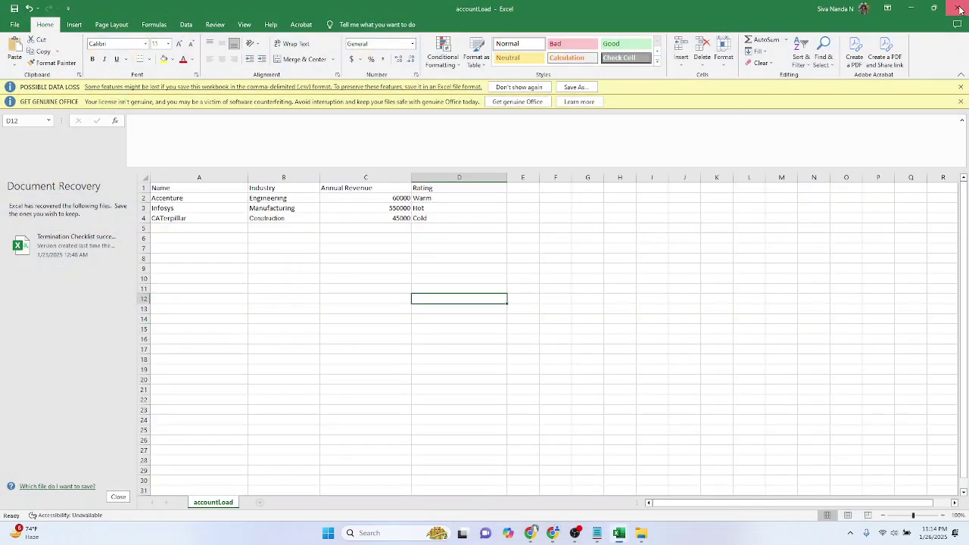
{"action": "key", "text": "alt+Tab"}
{"action": "mouse_move", "coordinate": [641, 533]}
{"action": "left_click", "coordinate": [585, 484]}
{"action": "left_click", "coordinate": [44, 176]}
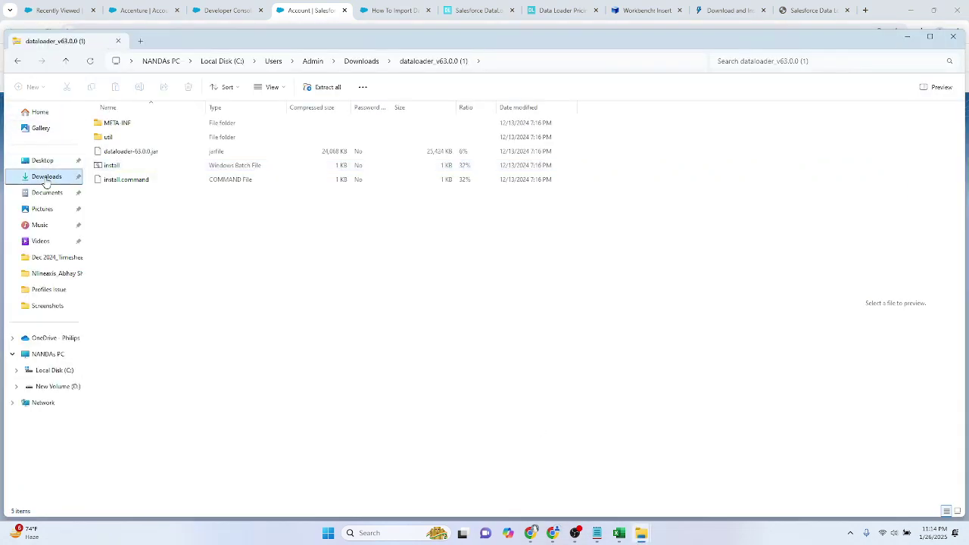
{"action": "left_click", "coordinate": [162, 139]}
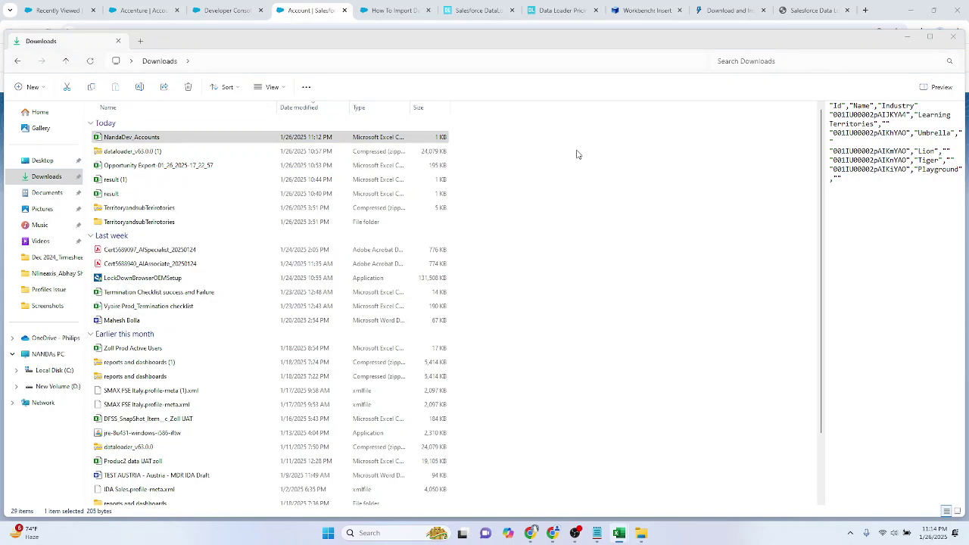
{"action": "key", "text": "Return"}
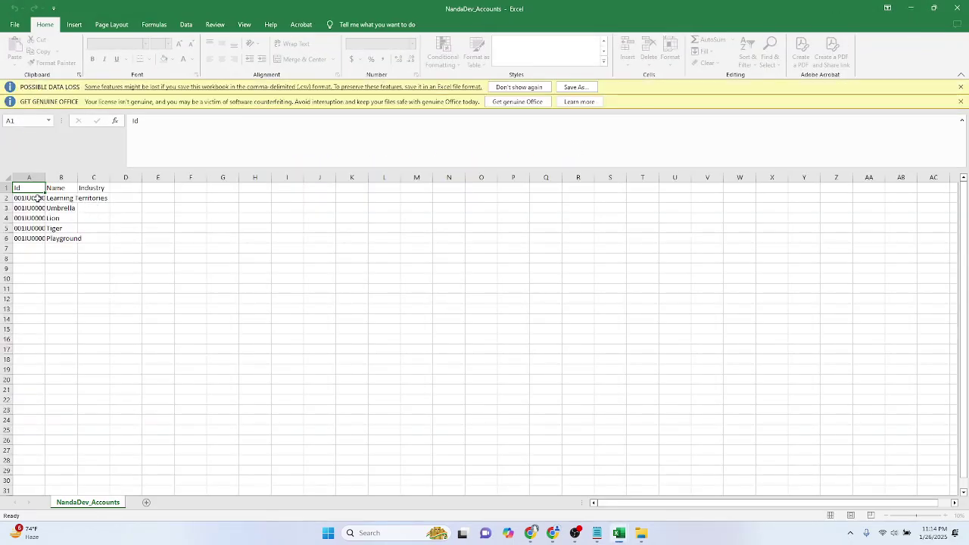
{"action": "double_click", "coordinate": [44, 177]}
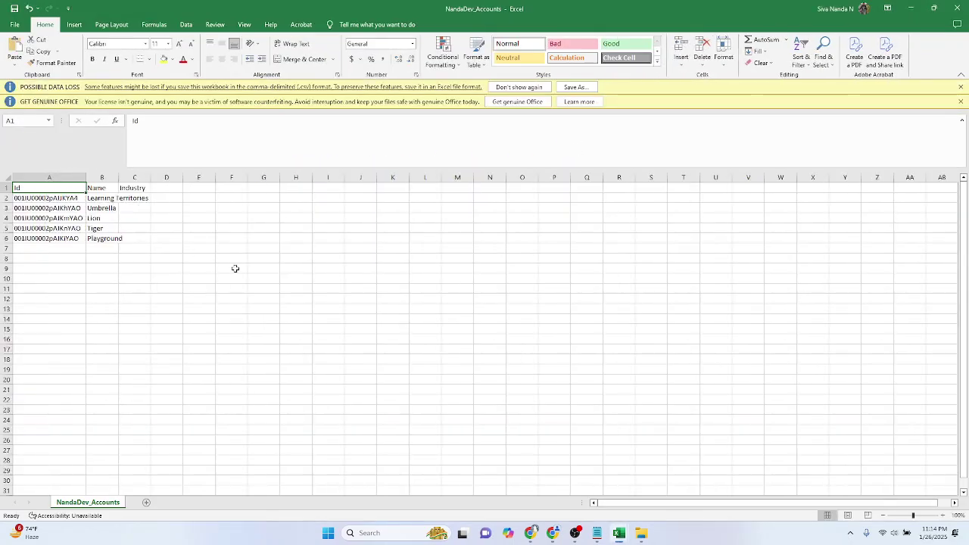
Step: Look through the open result workbooks and close result (1).csv without saving
{"action": "key", "text": "alt+Tab"}
{"action": "key", "text": "alt+Tab"}
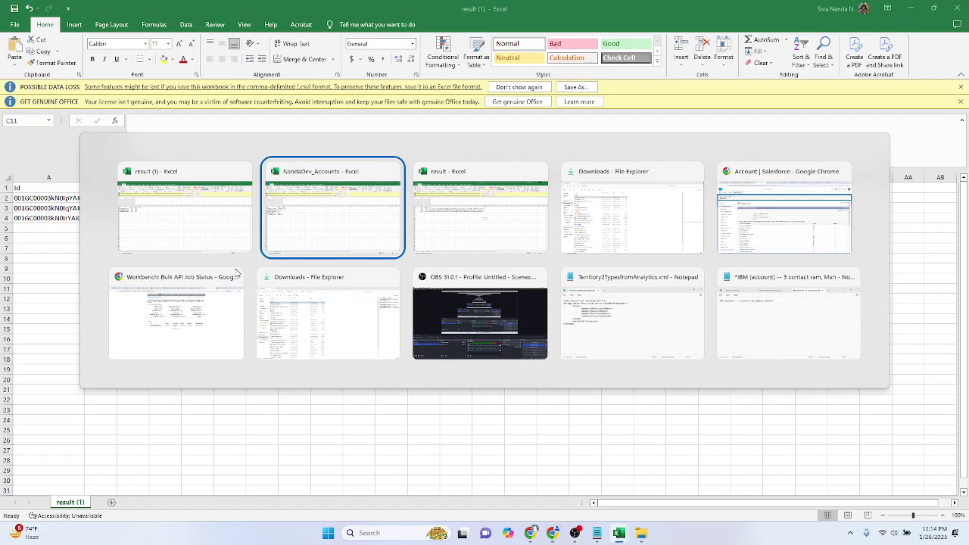
{"action": "key", "text": "Tab"}
{"action": "key", "text": "alt+Tab"}
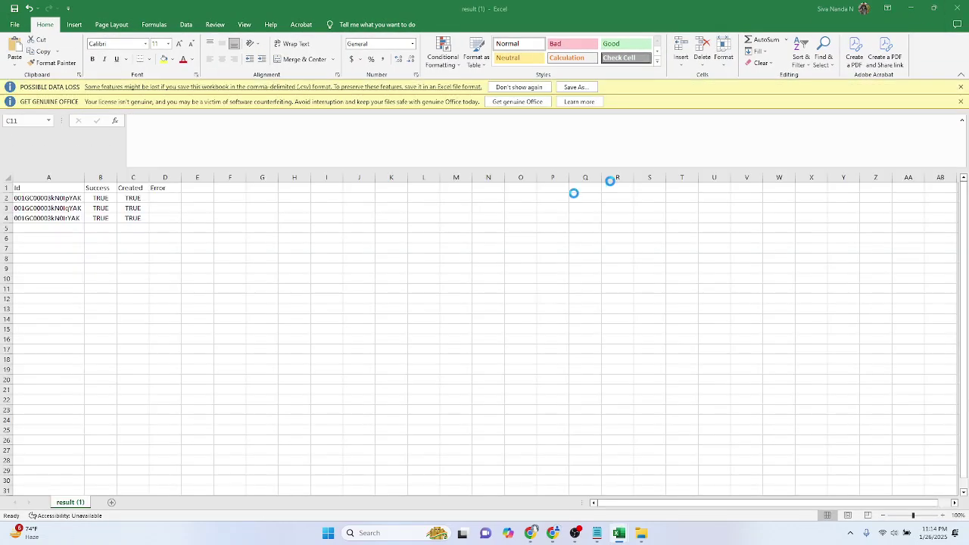
{"action": "left_click", "coordinate": [53, 198]}
{"action": "key", "text": "alt+Tab"}
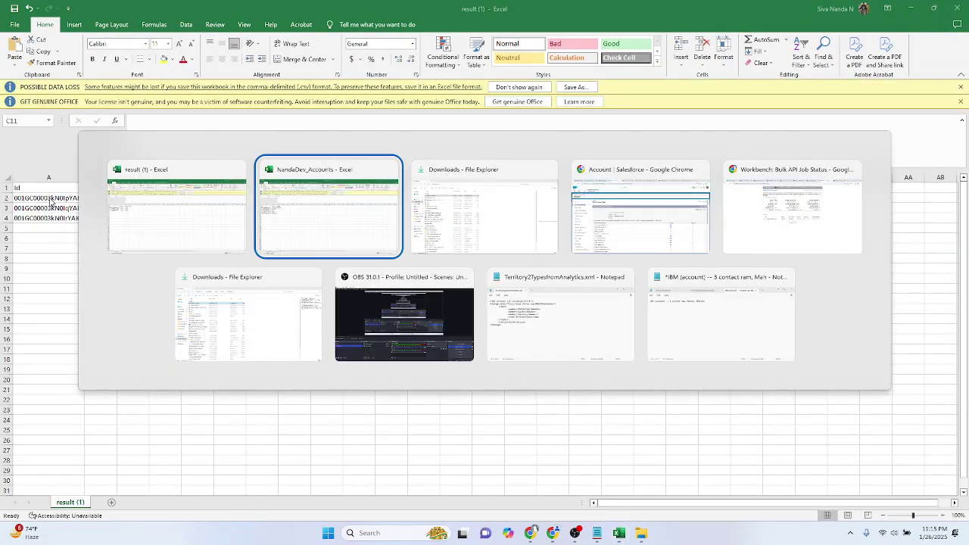
{"action": "key", "text": "alt+Tab"}
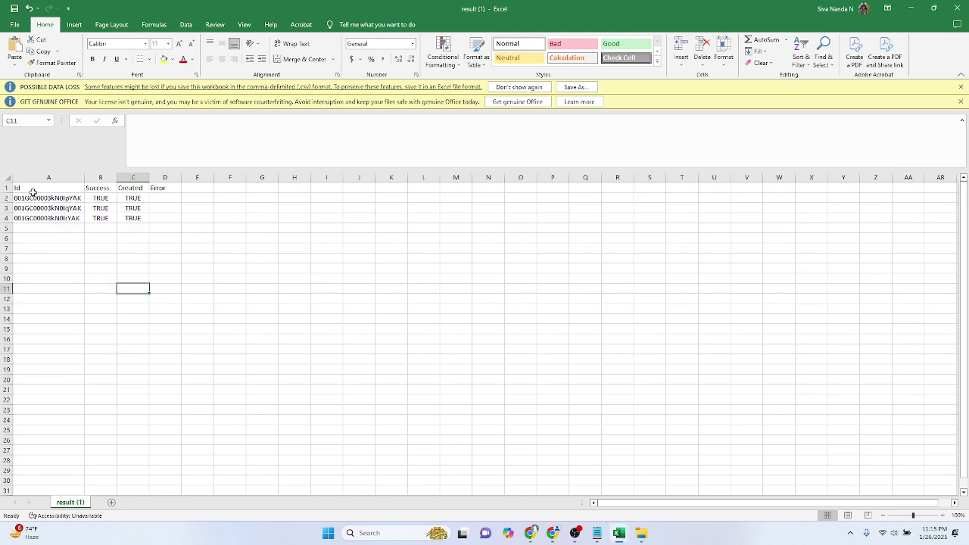
{"action": "double_click", "coordinate": [32, 190]}
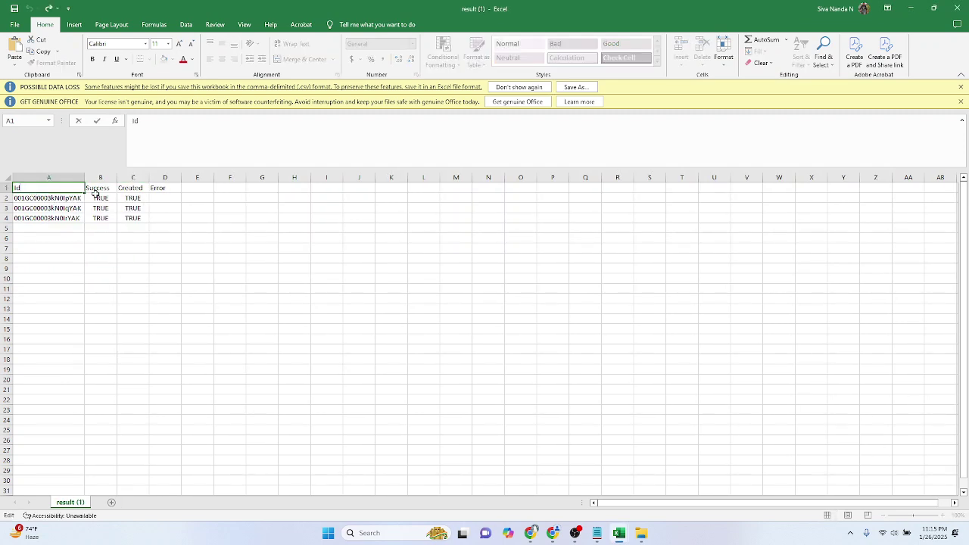
{"action": "left_click", "coordinate": [953, 8]}
{"action": "left_click", "coordinate": [536, 283]}
Step: Widen the Id, Name and Industry columns (A–C) on the NandaDev_Accounts sheet to fit
{"action": "left_click", "coordinate": [231, 237]}
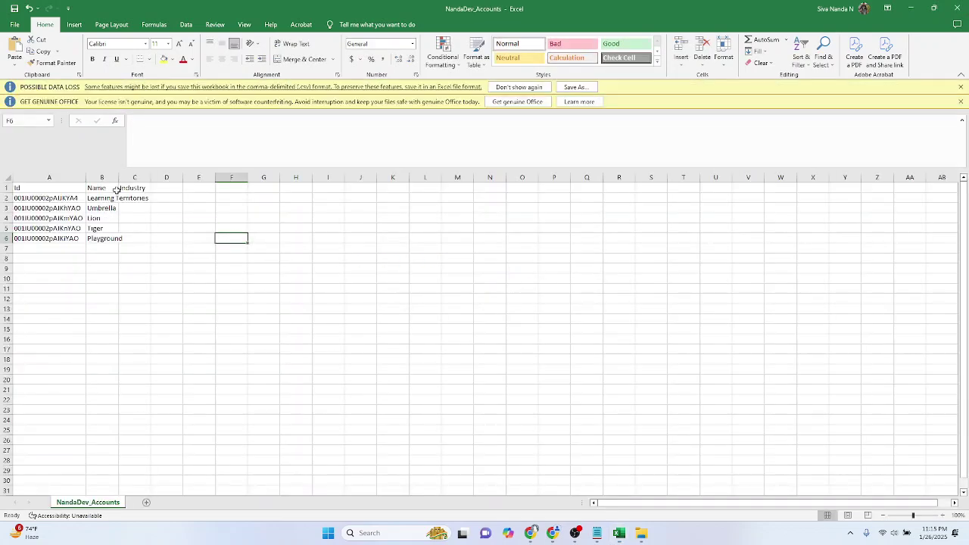
{"action": "key", "text": "ctrl+Home"}
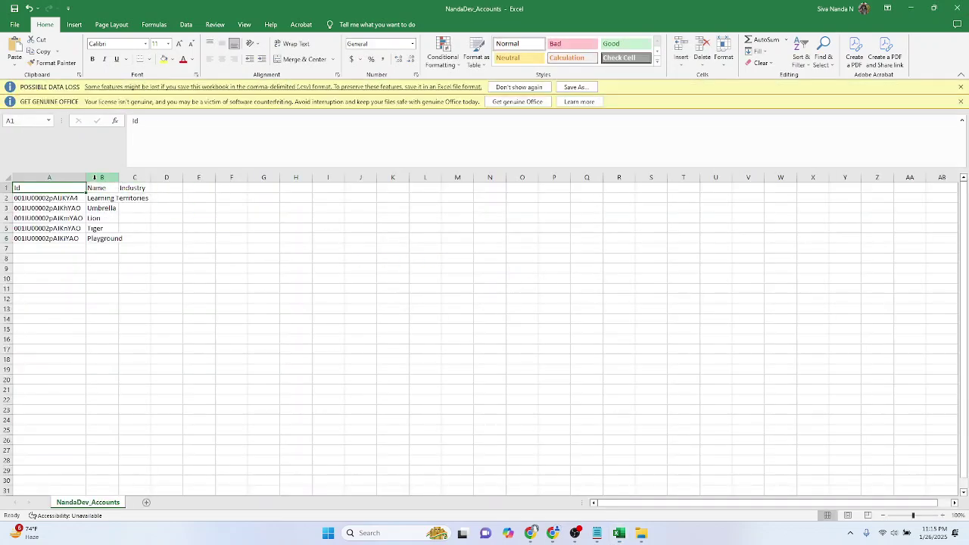
{"action": "double_click", "coordinate": [118, 177]}
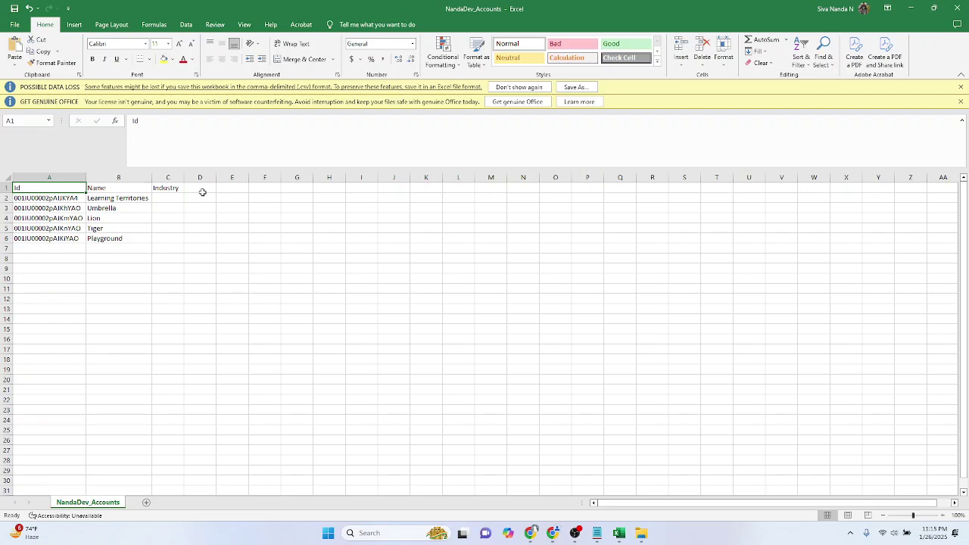
{"action": "left_click_drag", "start_coordinate": [184, 178], "coordinate": [213, 183]}
{"action": "left_click_drag", "start_coordinate": [86, 180], "coordinate": [107, 184]}
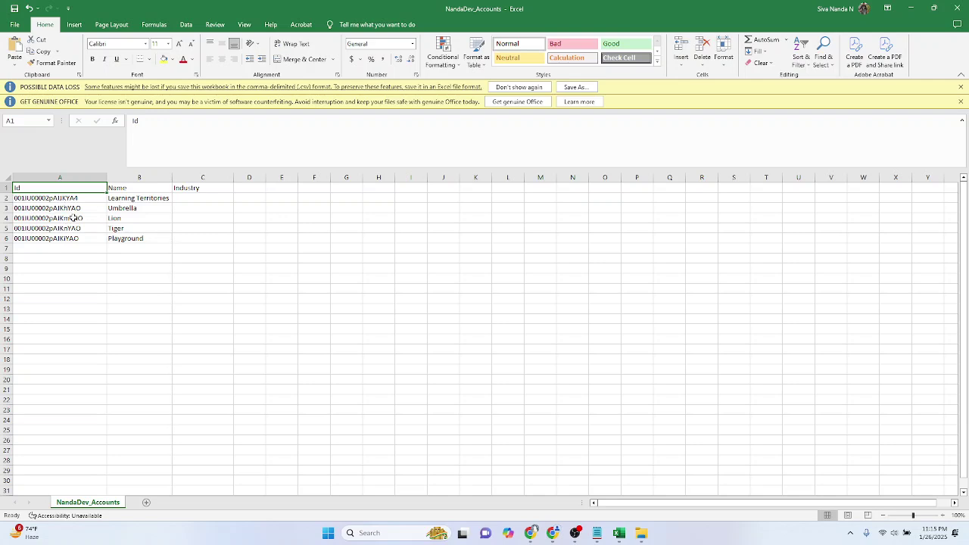
{"action": "key", "text": "alt+Tab"}
{"action": "key", "text": "alt+Tab"}
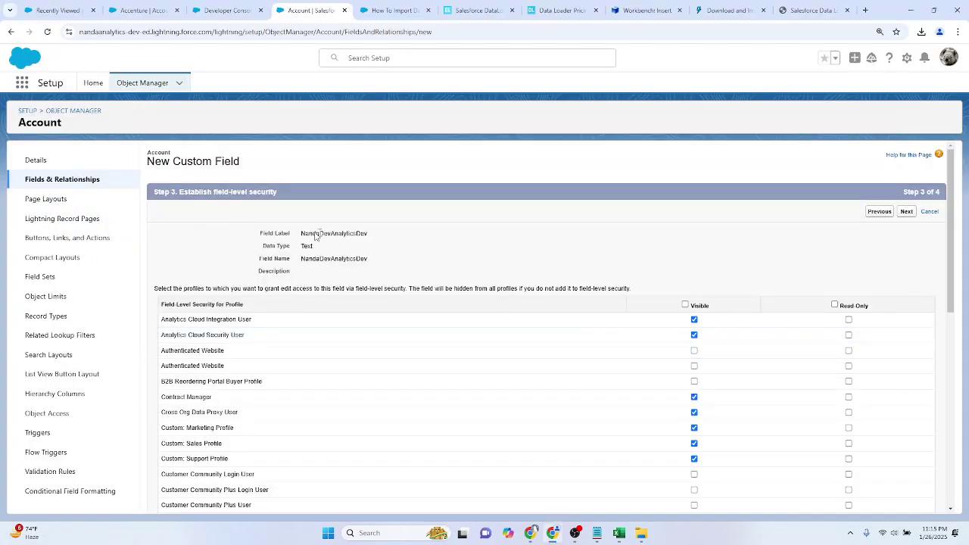
Step: Accept default field-level security, leave NandaDevAnalyticsDev off all page layouts, and save it
{"action": "left_click_drag", "start_coordinate": [303, 234], "coordinate": [369, 238]}
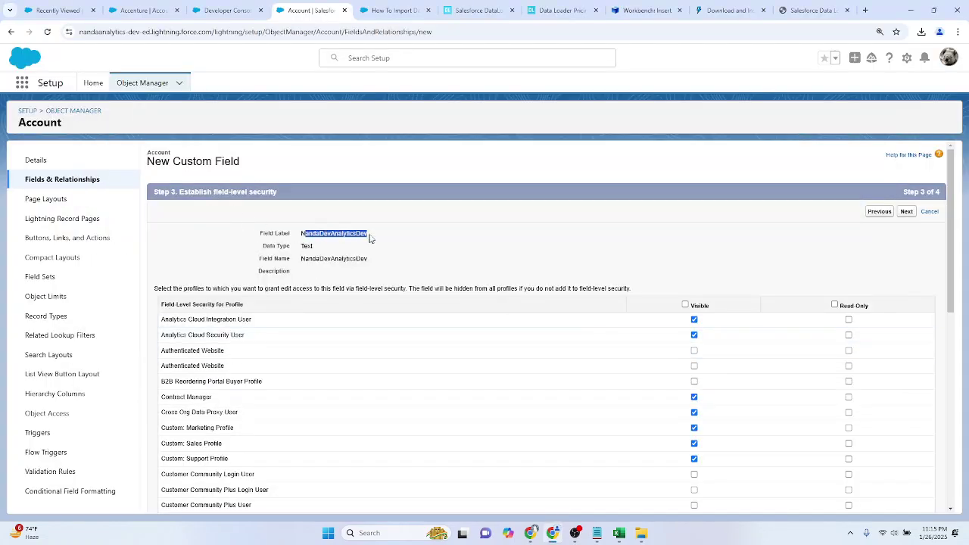
{"action": "left_click", "coordinate": [381, 237]}
{"action": "left_click", "coordinate": [906, 212]}
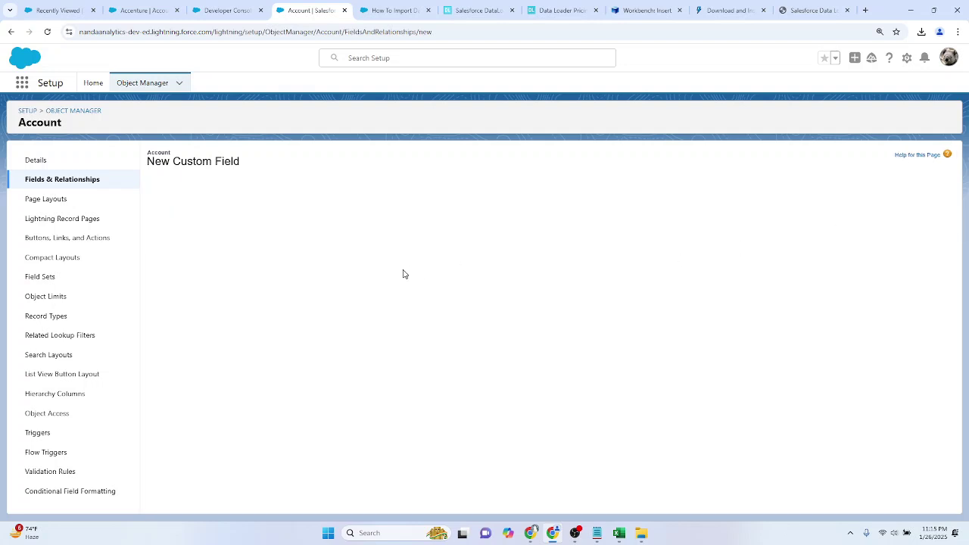
{"action": "left_click", "coordinate": [167, 317]}
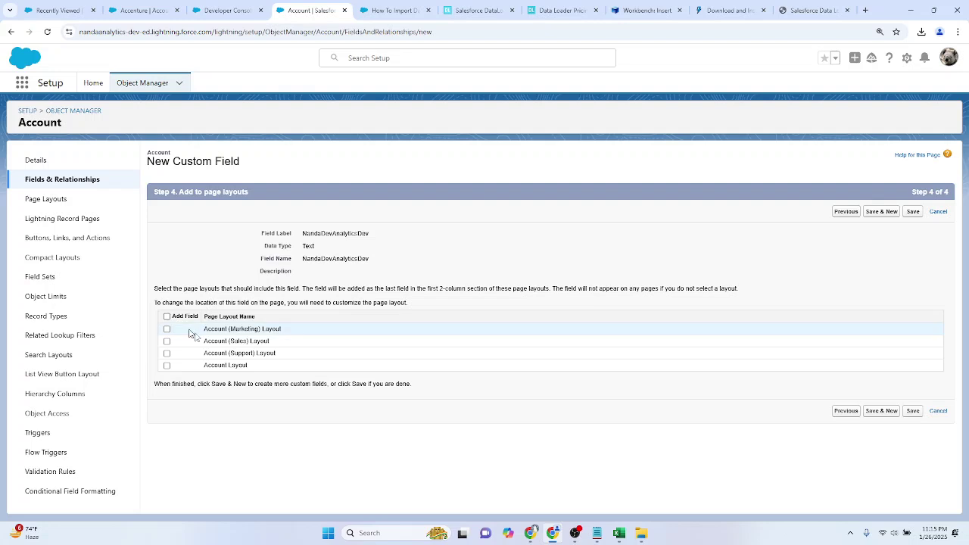
{"action": "left_click", "coordinate": [912, 411]}
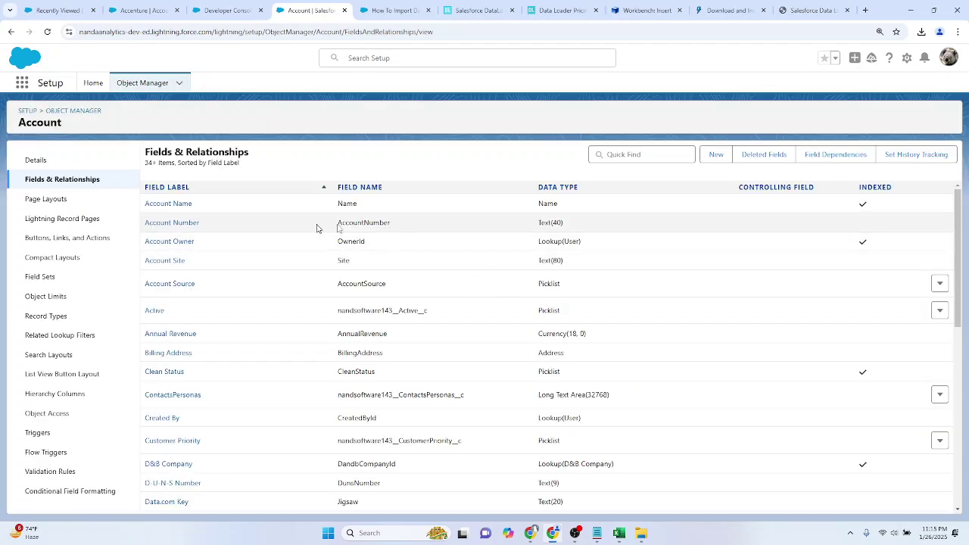
Step: Filter Account's Fields & Relationships list with Quick Find 'ana'
{"action": "key", "text": "alt+Tab"}
{"action": "key", "text": "alt+Tab"}
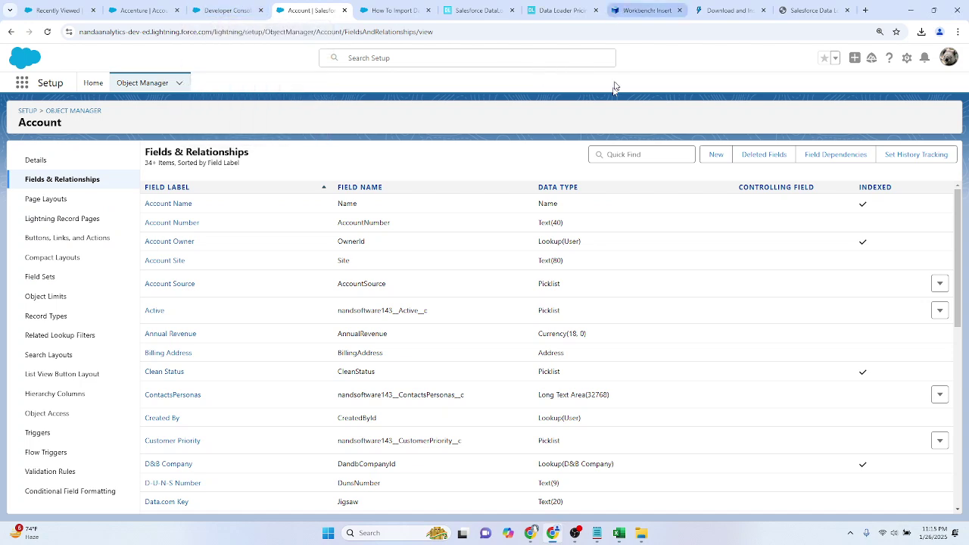
{"action": "left_click", "coordinate": [642, 155]}
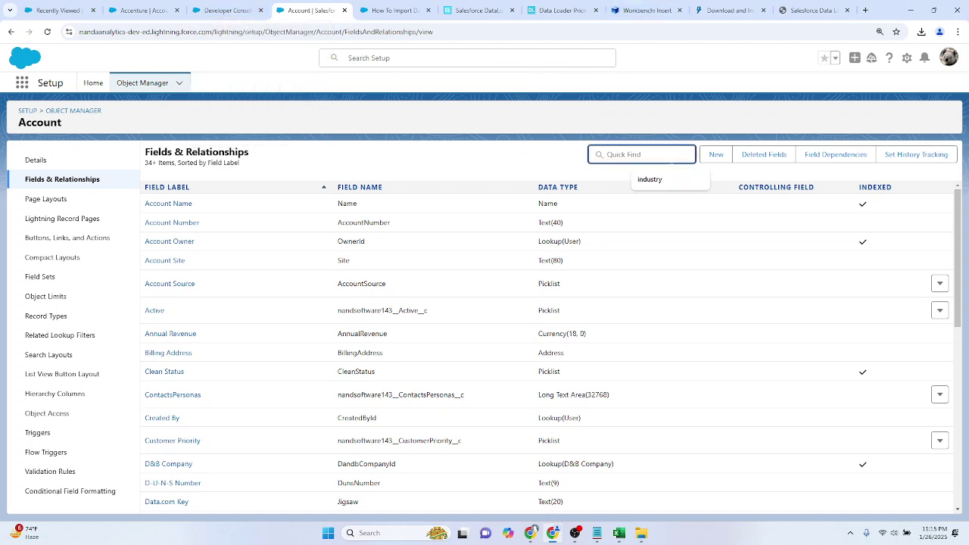
{"action": "type", "text": "ana"}
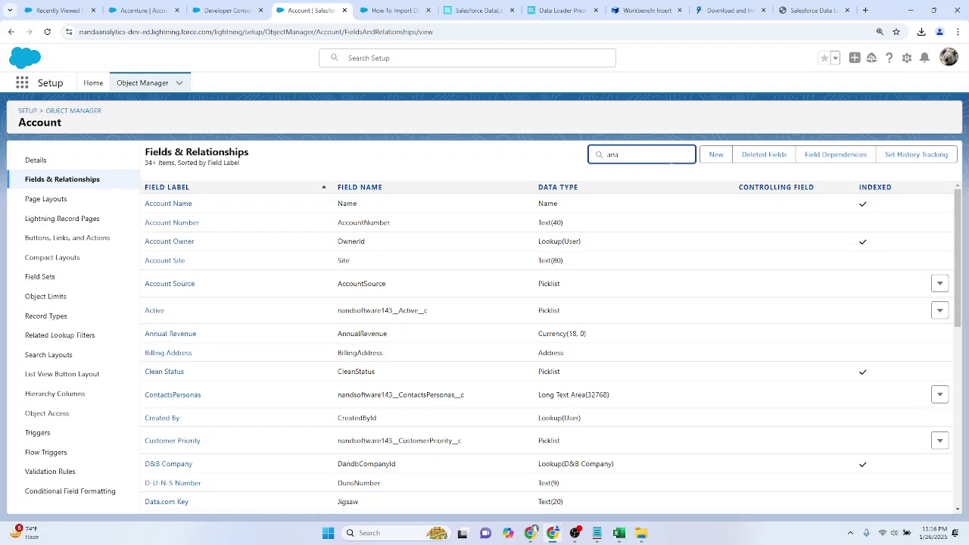
{"action": "left_click", "coordinate": [484, 208]}
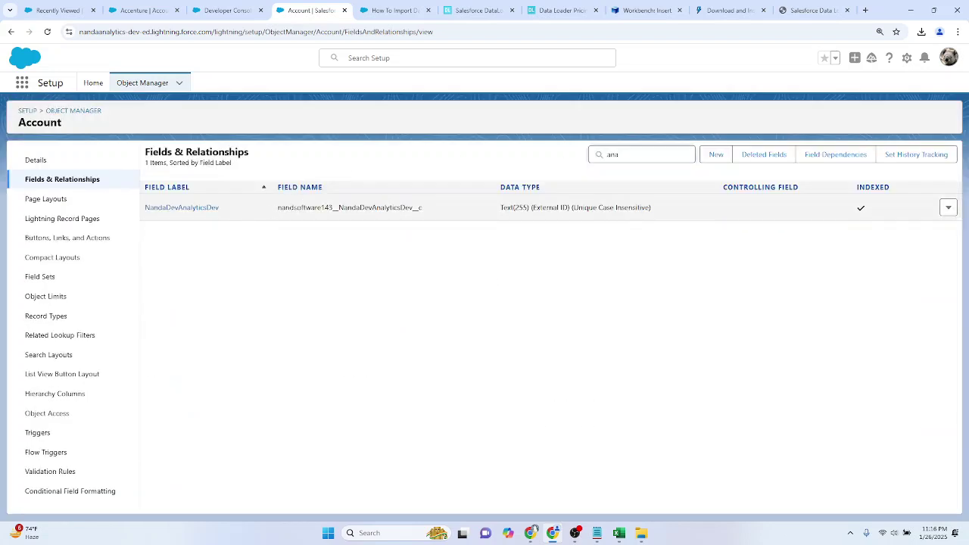
Step: Select the NandaDevAnalyticsDev portion of the nandsoftware143__NandaDevAnalyticsDev__c API name
{"action": "double_click", "coordinate": [334, 208]}
{"action": "left_click", "coordinate": [333, 217]}
{"action": "left_click_drag", "start_coordinate": [338, 210], "coordinate": [278, 209]}
{"action": "left_click", "coordinate": [300, 262]}
{"action": "left_click_drag", "start_coordinate": [338, 209], "coordinate": [383, 232]}
{"action": "left_click", "coordinate": [371, 226]}
{"action": "left_click_drag", "start_coordinate": [339, 208], "coordinate": [423, 213]}
{"action": "key", "text": "ctrl+c"}
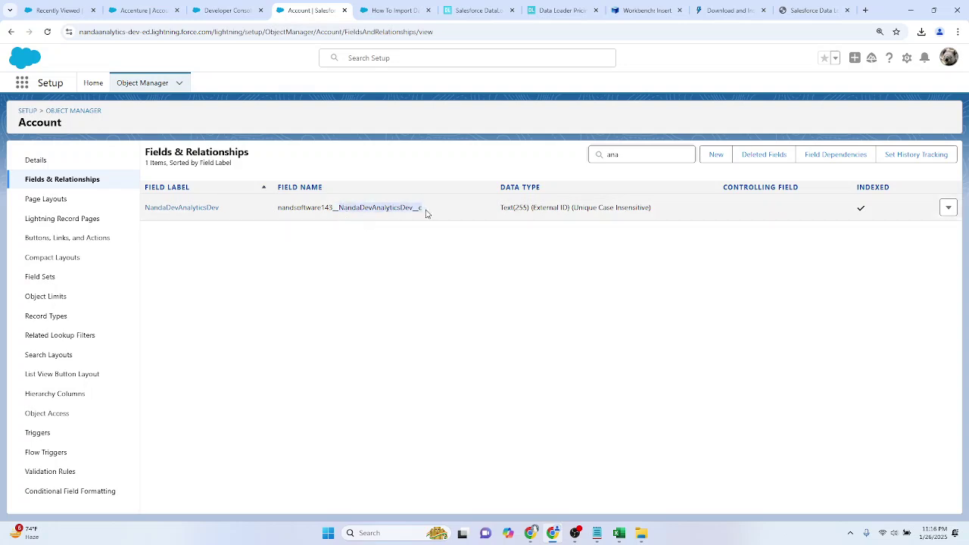
{"action": "key", "text": "alt+Tab"}
Step: Paste the copied API name over the Id header in cell A1 of NandaDev_Accounts
{"action": "left_click", "coordinate": [169, 279]}
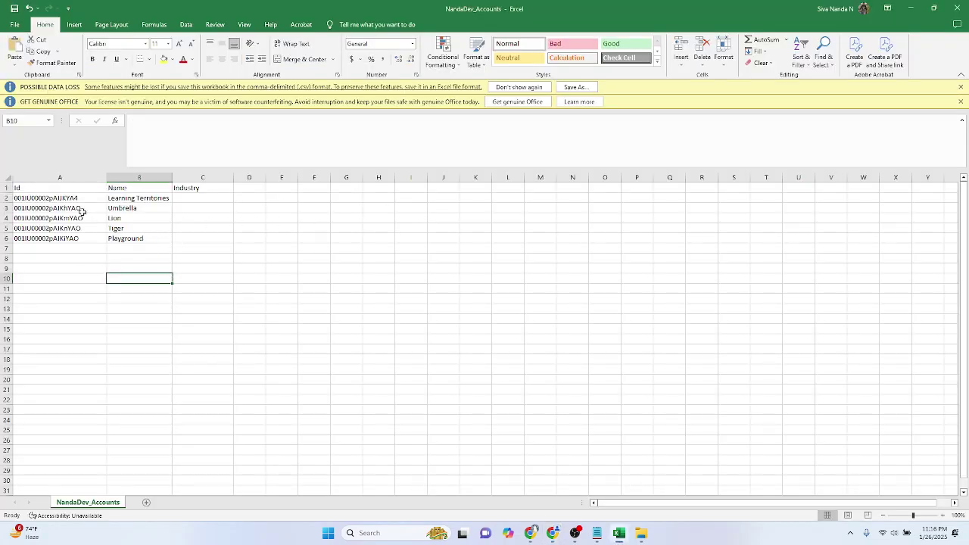
{"action": "left_click", "coordinate": [62, 188]}
{"action": "key", "text": "ctrl+v"}
{"action": "left_click", "coordinate": [324, 301]}
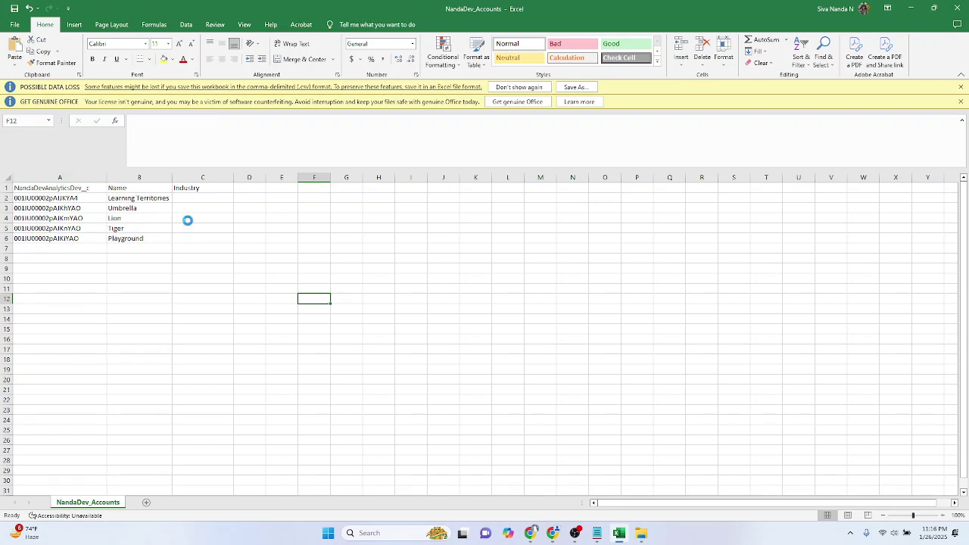
{"action": "left_click", "coordinate": [252, 246]}
{"action": "key", "text": "alt+Tab"}
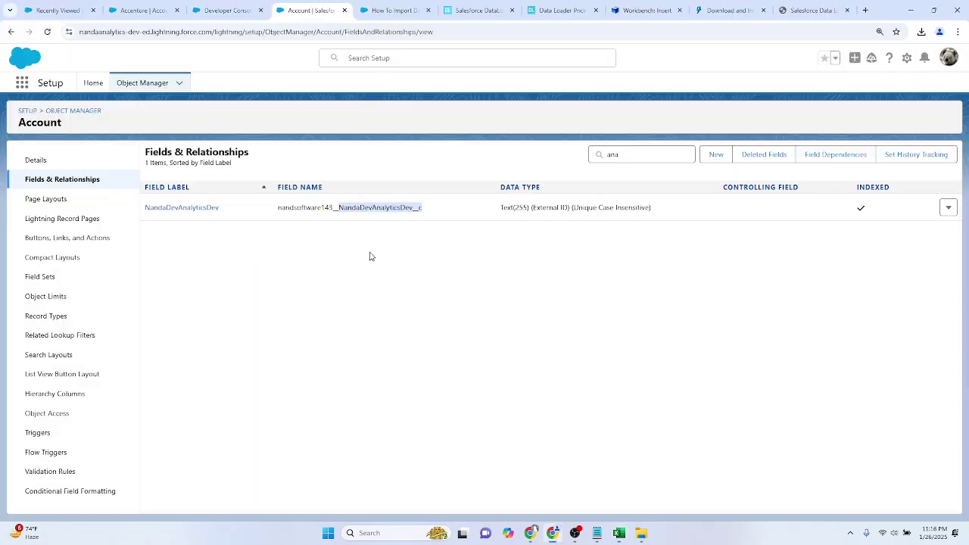
Step: Start a Workbench Insert from file using NandaDev_Accounts.csv from Downloads
{"action": "left_click", "coordinate": [644, 10]}
{"action": "mouse_move", "coordinate": [502, 56]}
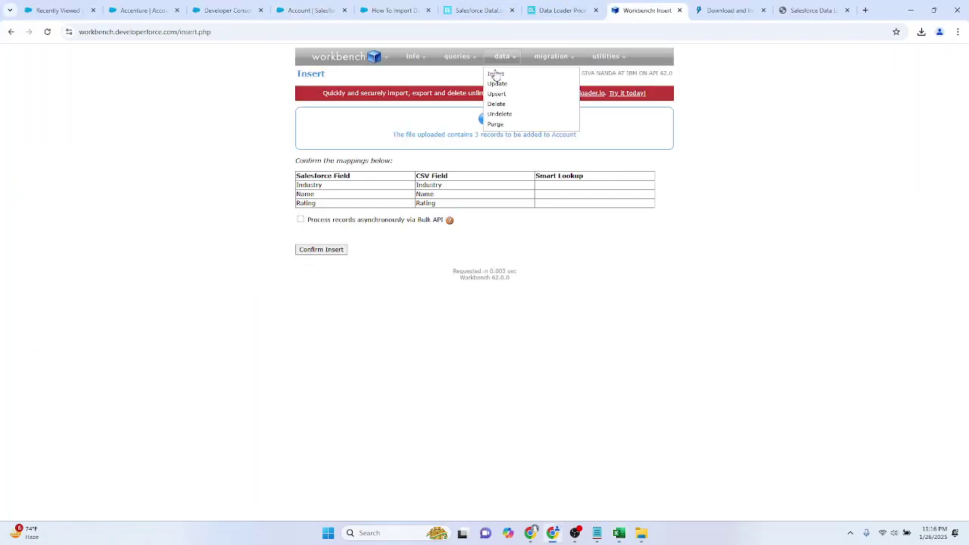
{"action": "left_click", "coordinate": [504, 74]}
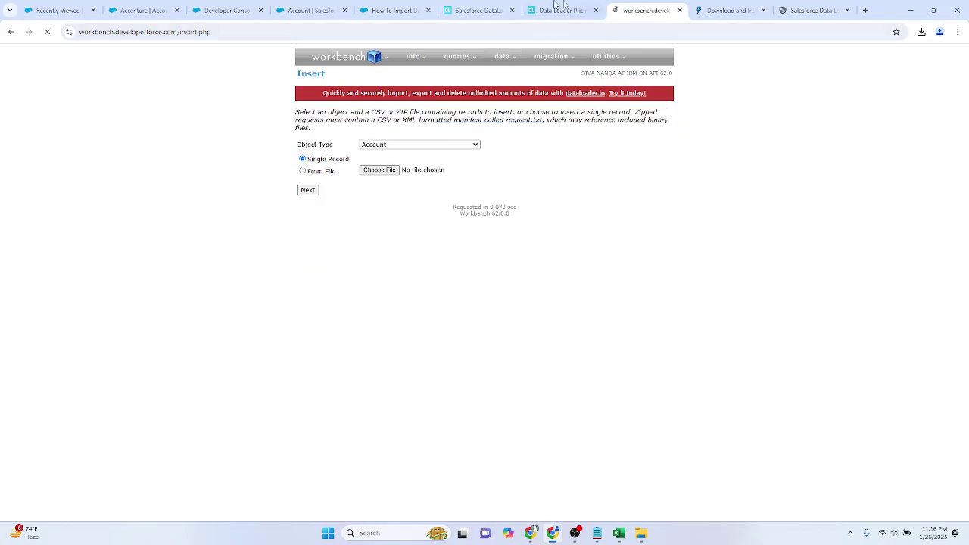
{"action": "left_click", "coordinate": [321, 172]}
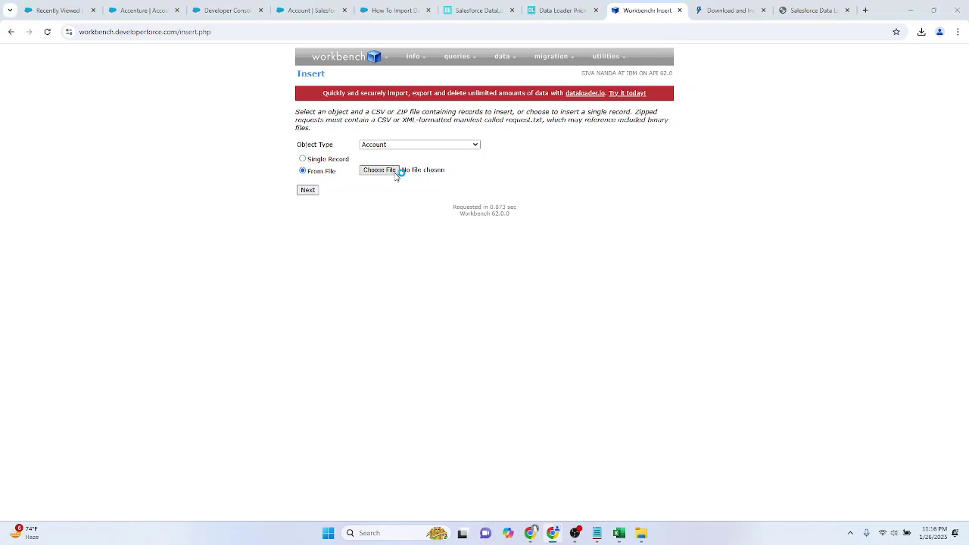
{"action": "left_click", "coordinate": [396, 171]}
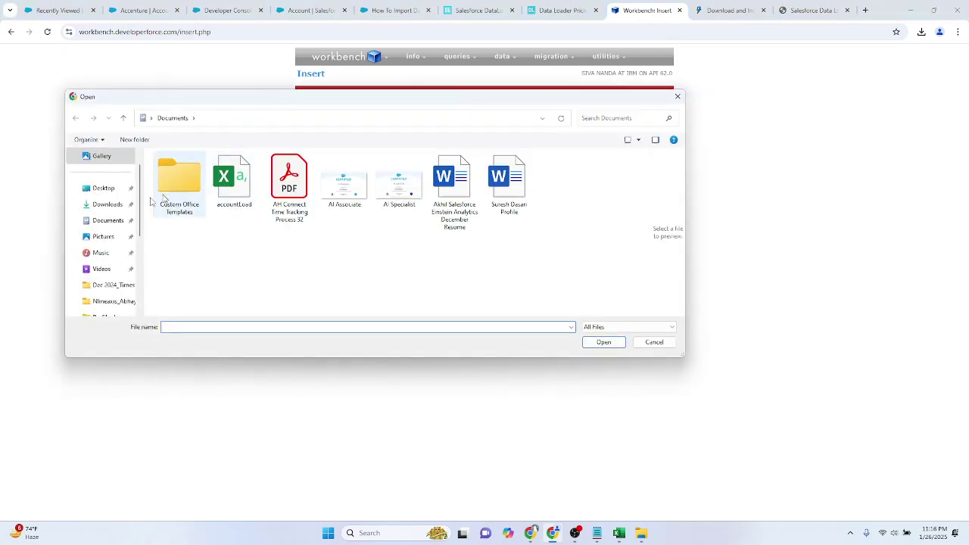
{"action": "left_click", "coordinate": [104, 205]}
{"action": "double_click", "coordinate": [232, 189]}
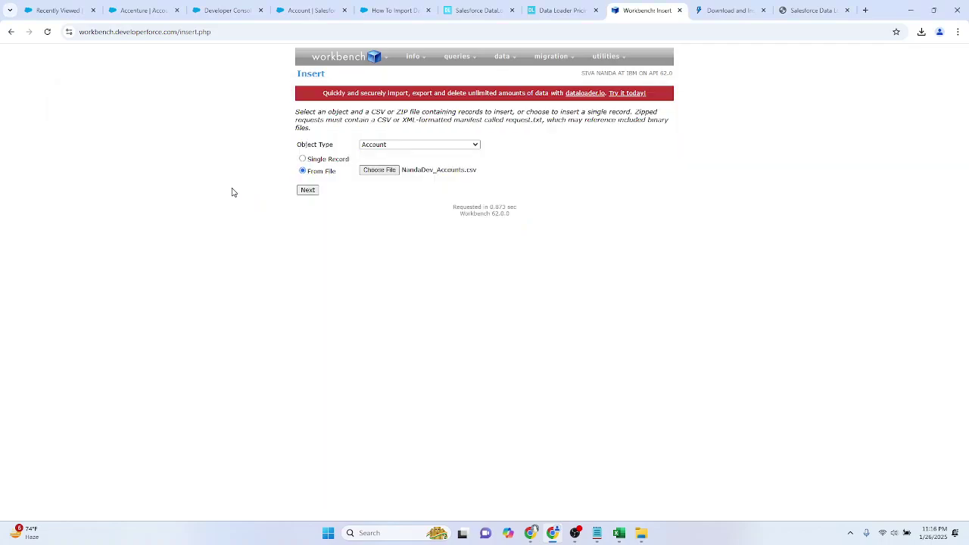
Step: Cross-check the accounts spreadsheet and review the Account field-mapping table with Name and Industry mapped
{"action": "key", "text": "alt+Tab"}
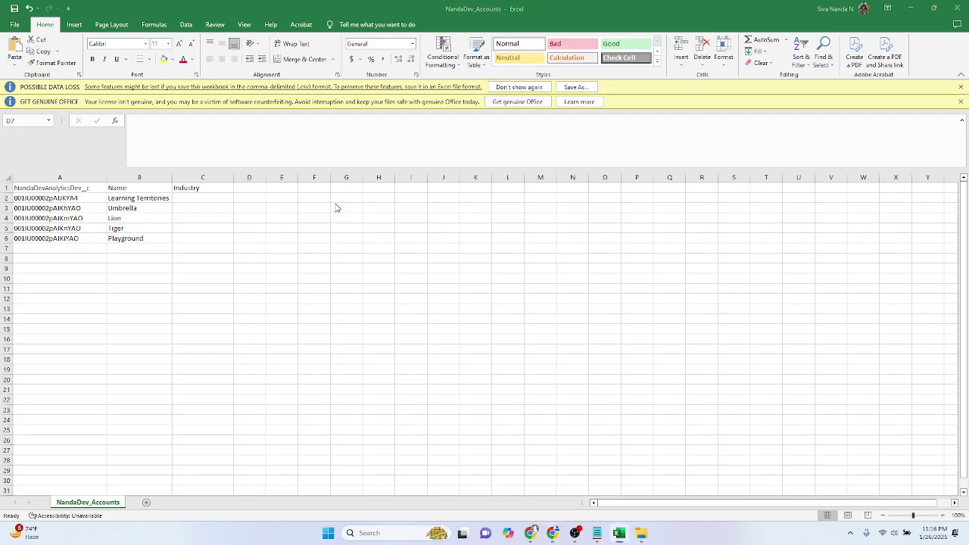
{"action": "key", "text": "alt+Tab"}
{"action": "mouse_move", "coordinate": [613, 523]}
{"action": "left_click", "coordinate": [616, 486]}
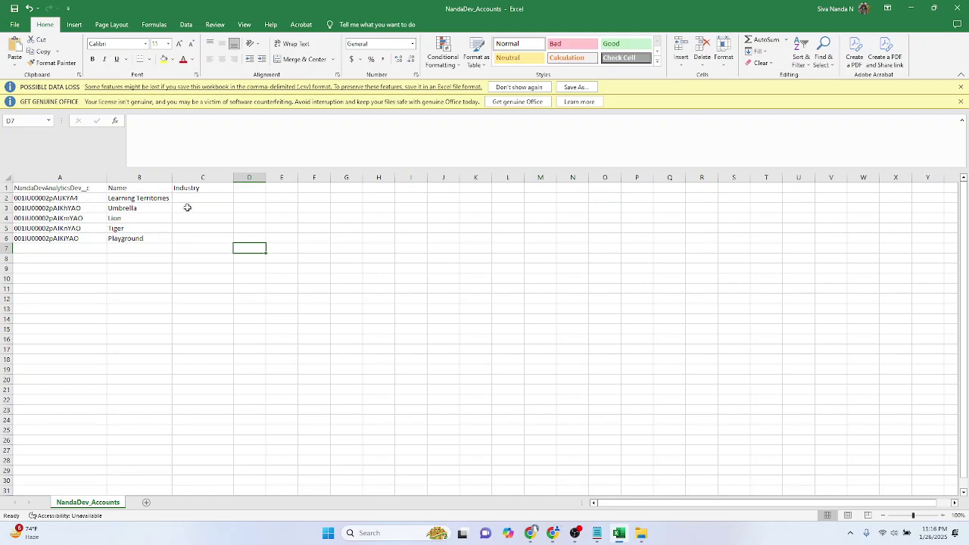
{"action": "key", "text": "alt+Tab"}
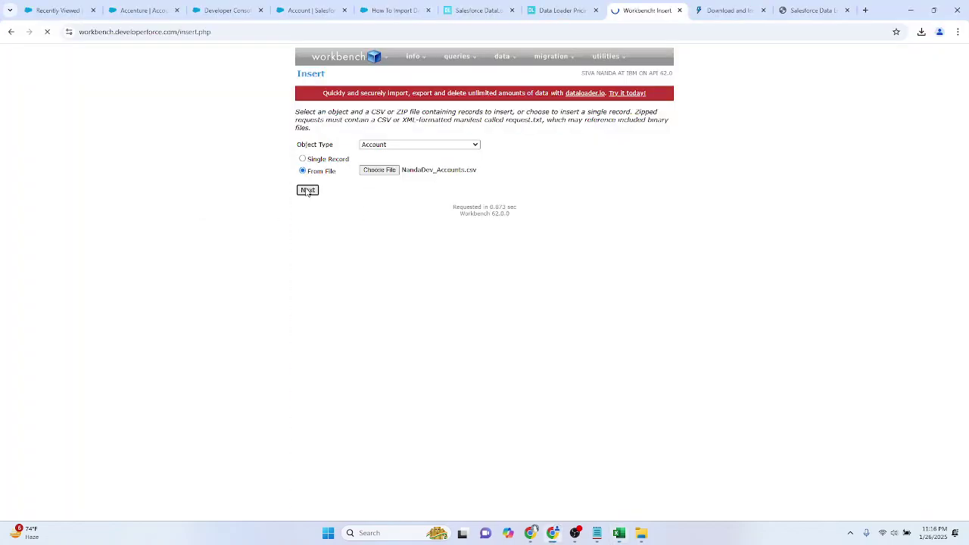
{"action": "scroll", "coordinate": [555, 287], "scroll_direction": "down", "scroll_amount": 5}
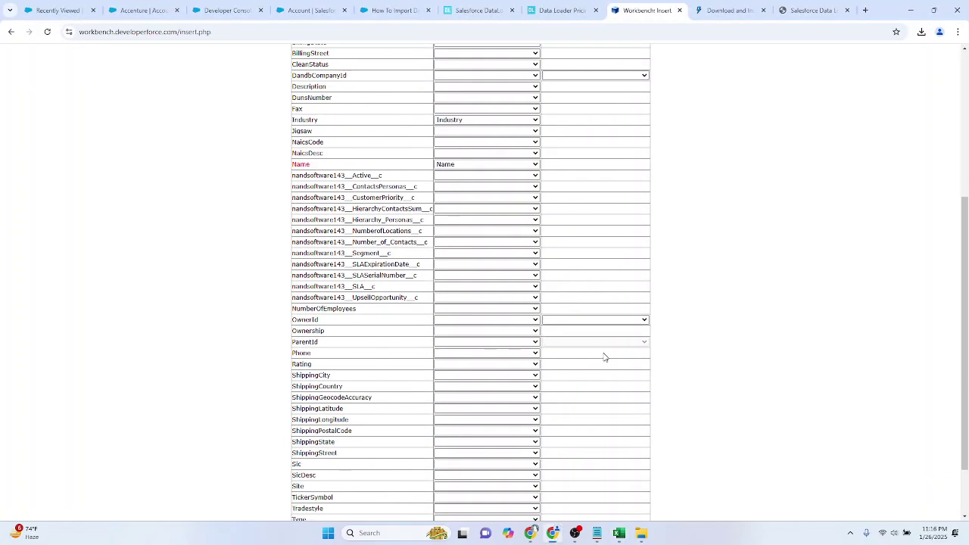
{"action": "scroll", "coordinate": [524, 236], "scroll_direction": "down", "scroll_amount": 2}
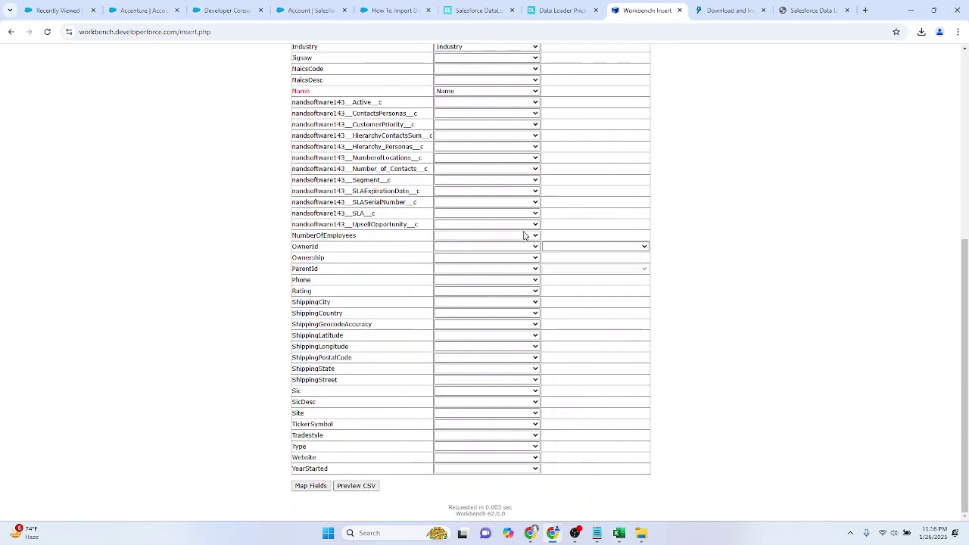
{"action": "scroll", "coordinate": [478, 298], "scroll_direction": "up", "scroll_amount": 3}
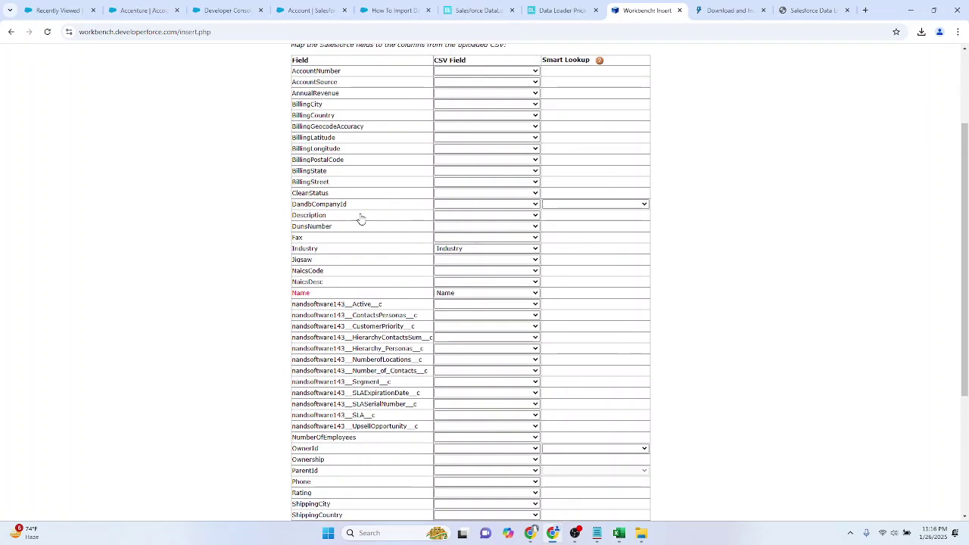
{"action": "scroll", "coordinate": [413, 346], "scroll_direction": "down", "scroll_amount": 3}
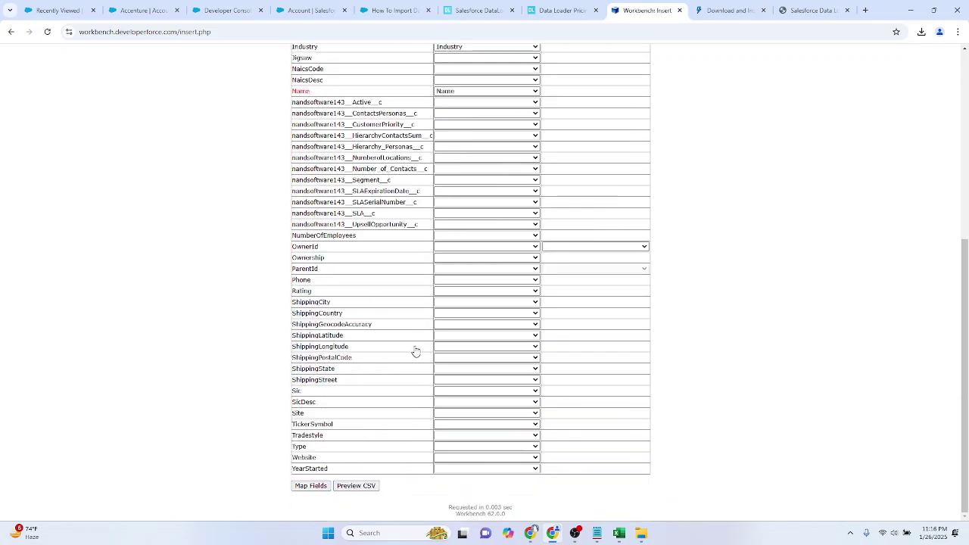
{"action": "scroll", "coordinate": [393, 362], "scroll_direction": "up", "scroll_amount": 1}
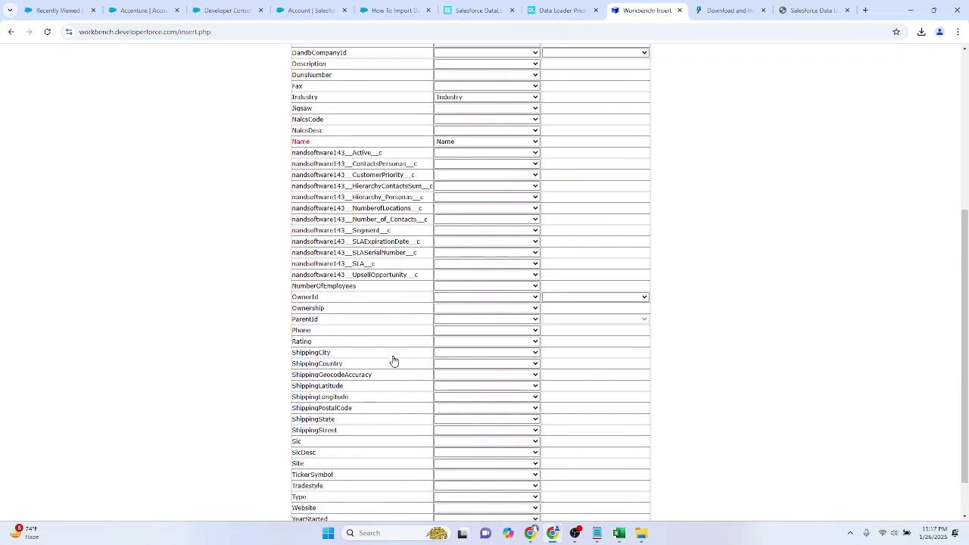
Step: Search the Account mapping page for 'analytic'
{"action": "key", "text": "ctrl+f"}
{"action": "type", "text": "ana"}
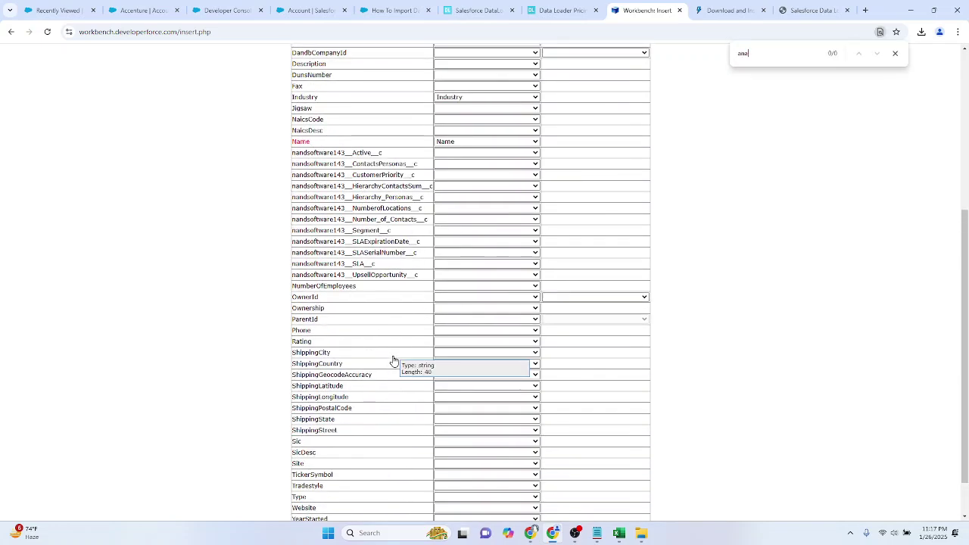
{"action": "type", "text": "lyt"}
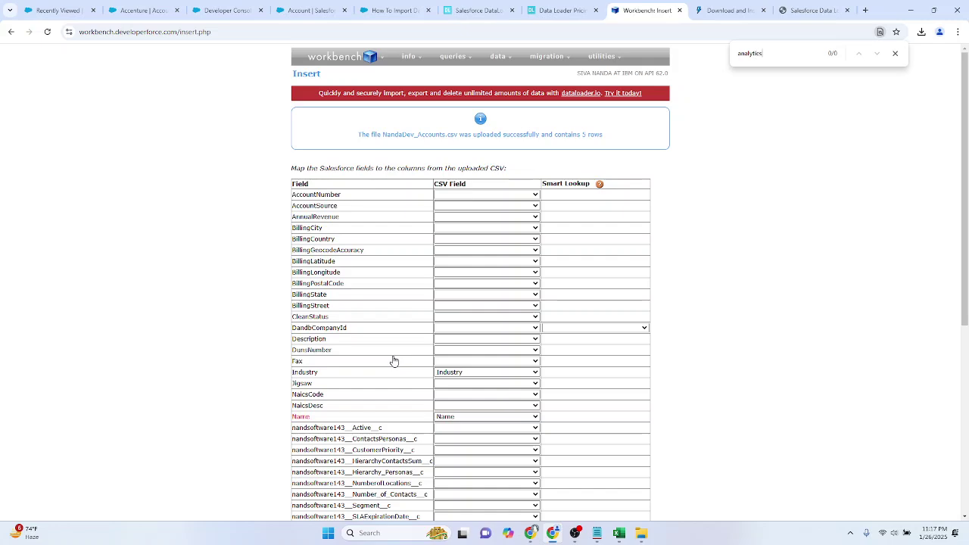
{"action": "type", "text": "ic"}
{"action": "key", "text": "BackSpace"}
{"action": "key", "text": "BackSpace"}
{"action": "key", "text": "BackSpace"}
{"action": "key", "text": "BackSpace"}
{"action": "key", "text": "BackSpace"}
{"action": "key", "text": "BackSpace"}
{"action": "key", "text": "BackSpace"}
{"action": "key", "text": "BackSpace"}
{"action": "scroll", "coordinate": [393, 361], "scroll_direction": "down", "scroll_amount": 3}
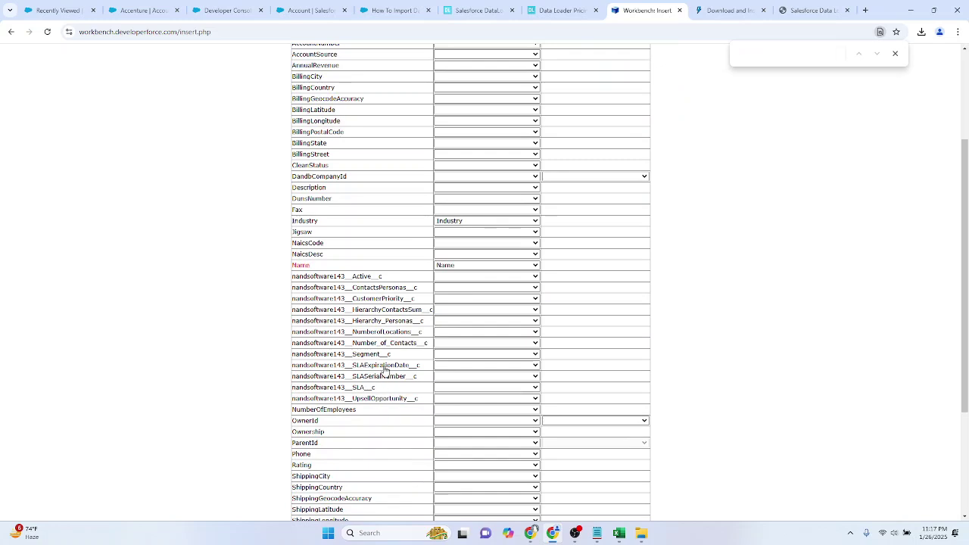
Step: Copy the field's full API name from Salesforce and search the mapping page for it, finding no match
{"action": "left_click", "coordinate": [395, 9]}
{"action": "left_click", "coordinate": [340, 8]}
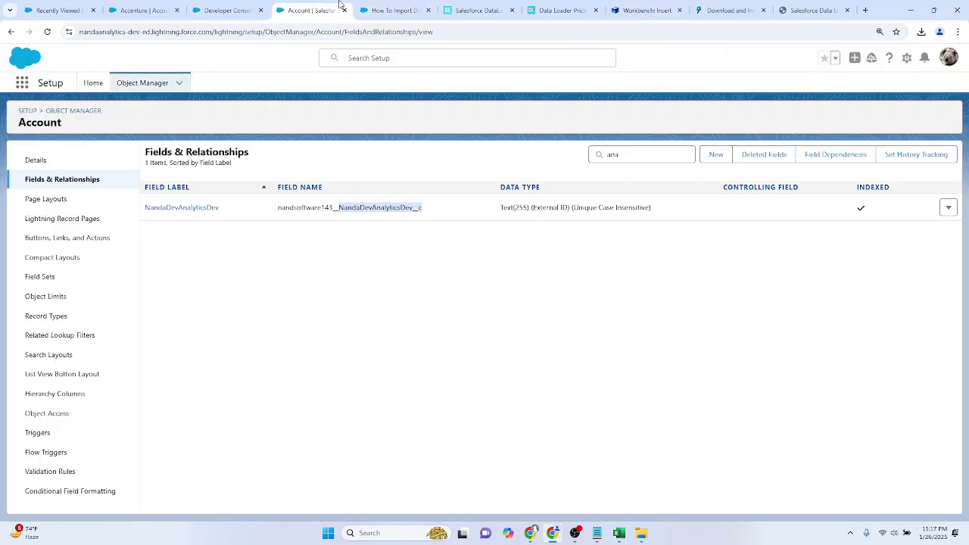
{"action": "left_click_drag", "start_coordinate": [364, 220], "coordinate": [278, 208]}
{"action": "key", "text": "ctrl+c"}
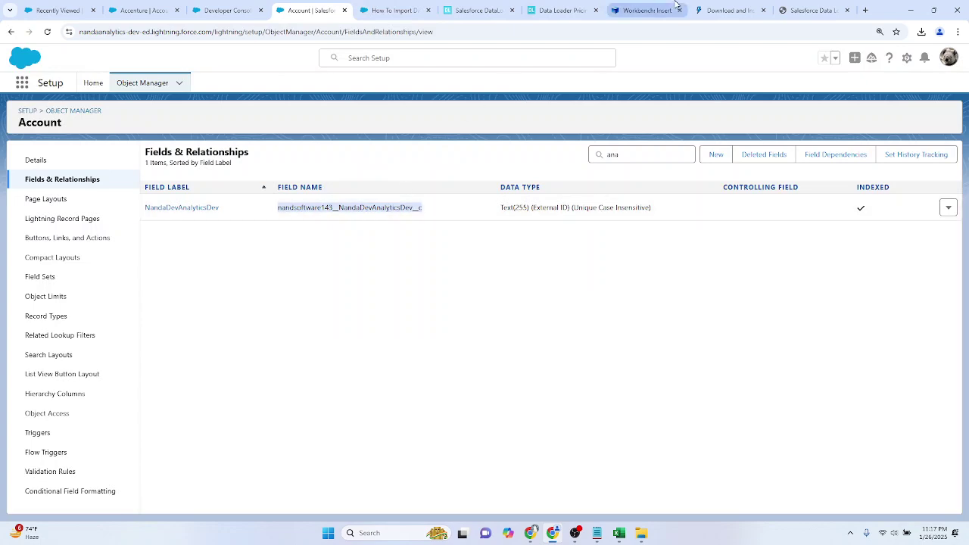
{"action": "left_click", "coordinate": [644, 10]}
{"action": "key", "text": "ctrl+f"}
{"action": "key", "text": "ctrl+v"}
{"action": "scroll", "coordinate": [672, 234], "scroll_direction": "up", "scroll_amount": 2}
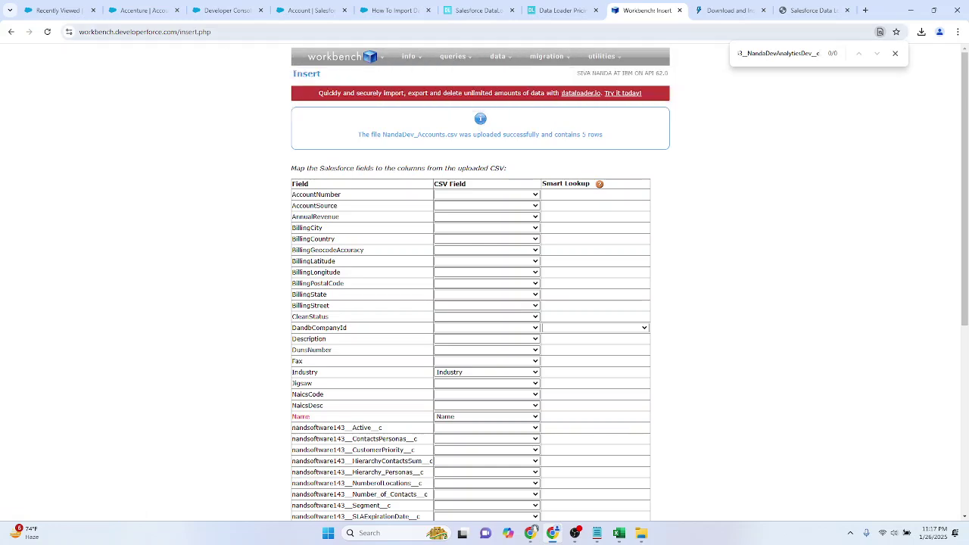
Step: Reset the Workbench insert form and re-upload NandaDev_Accounts.csv from file to reach mapping
{"action": "left_click", "coordinate": [47, 32]}
{"action": "left_click", "coordinate": [565, 116]}
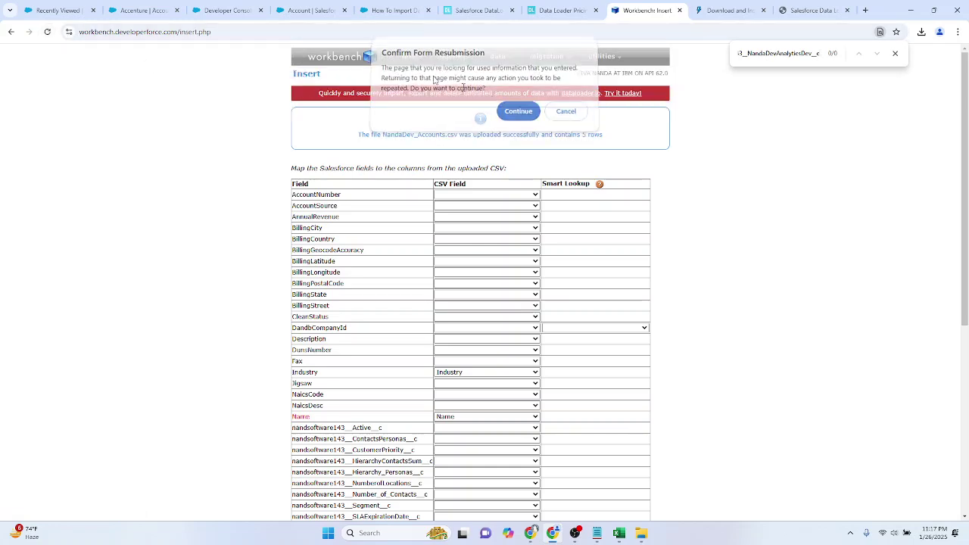
{"action": "left_click", "coordinate": [11, 32]}
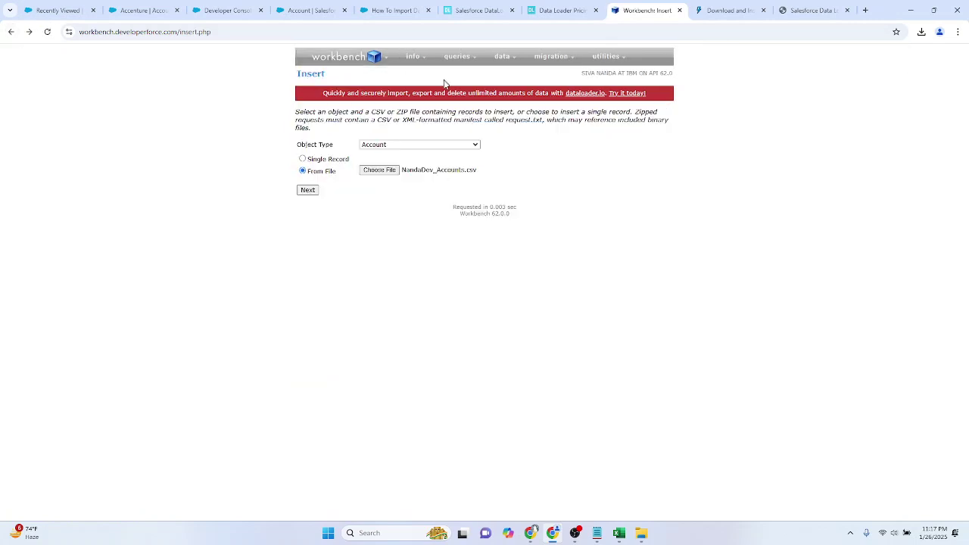
{"action": "mouse_move", "coordinate": [345, 66]}
{"action": "left_click", "coordinate": [47, 32]}
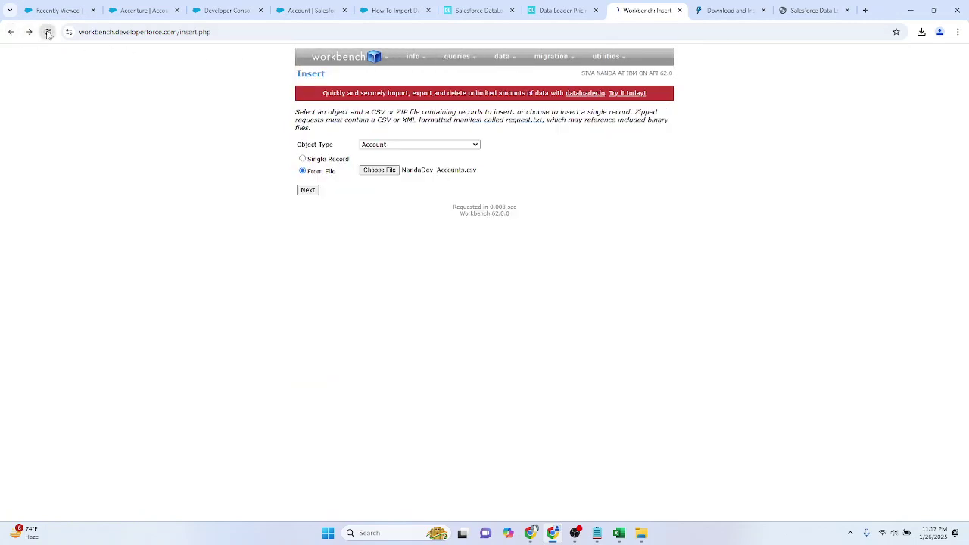
{"action": "left_click", "coordinate": [316, 172]}
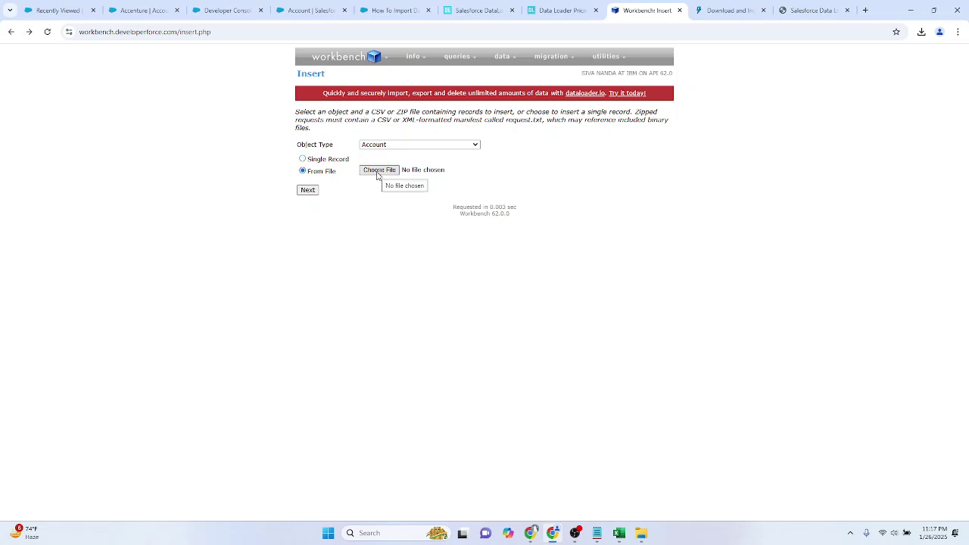
{"action": "left_click", "coordinate": [378, 170]}
{"action": "left_click", "coordinate": [214, 186]}
{"action": "double_click", "coordinate": [214, 186]}
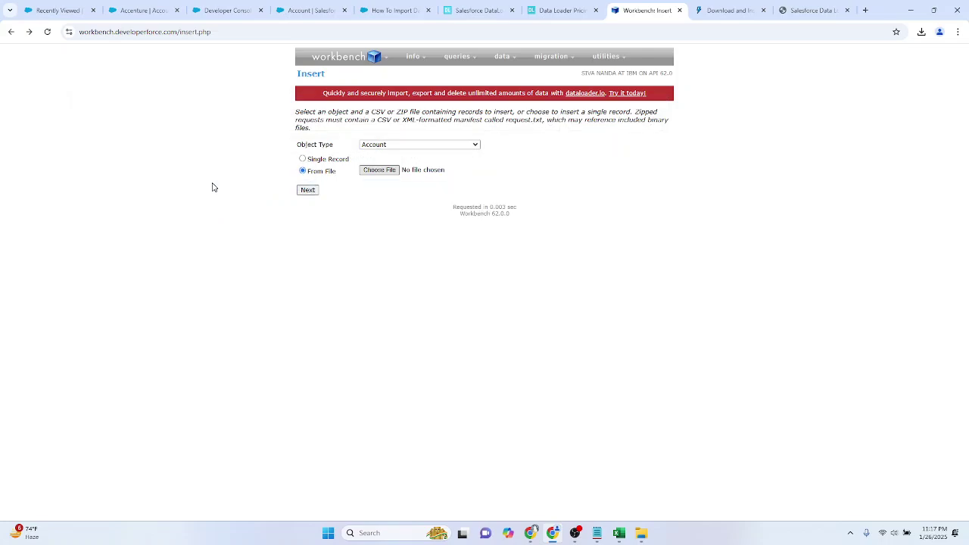
{"action": "left_click", "coordinate": [308, 190]}
Step: Search the reloaded mapping fields for 'anal', still finding no NandaDevAnalyticsDev field
{"action": "scroll", "coordinate": [459, 317], "scroll_direction": "down", "scroll_amount": 4}
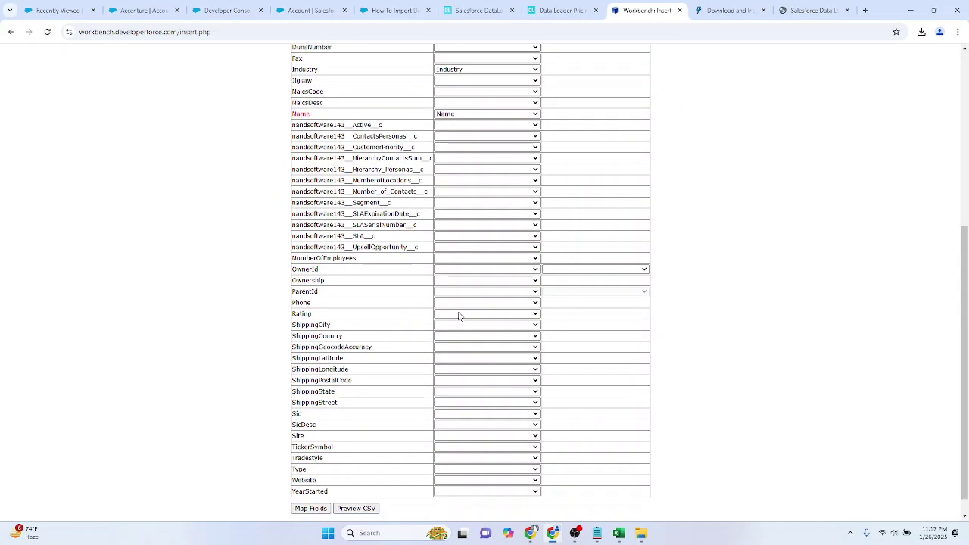
{"action": "key", "text": "ctrl+f"}
{"action": "type", "text": "analytics"}
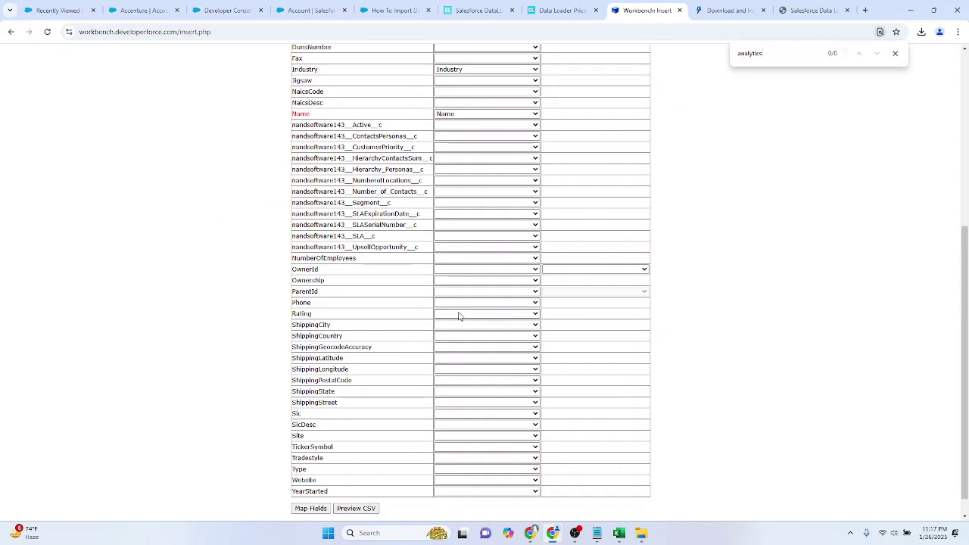
{"action": "scroll", "coordinate": [458, 316], "scroll_direction": "up", "scroll_amount": 4}
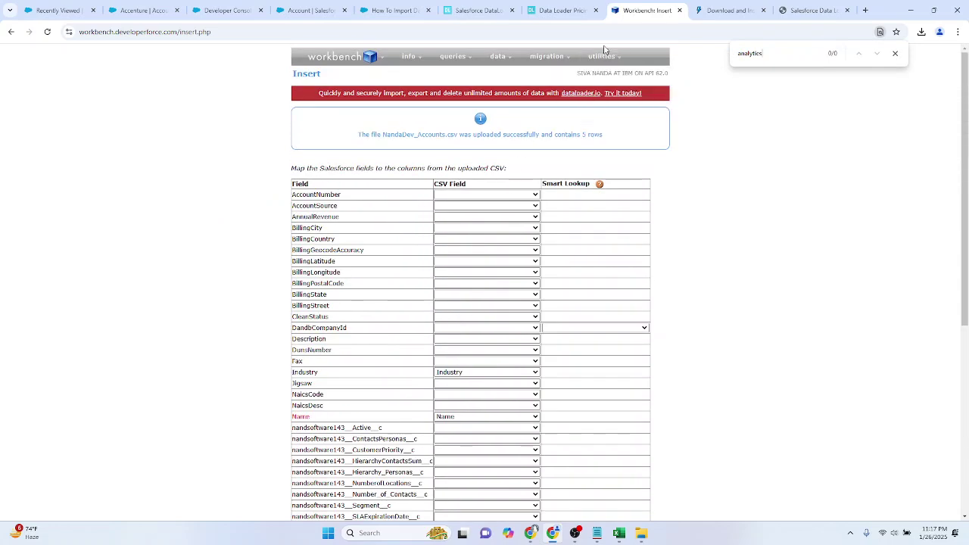
Step: Log out of Workbench, accept the terms of service, and log back in through Salesforce
{"action": "mouse_move", "coordinate": [352, 60]}
{"action": "left_click", "coordinate": [311, 85]}
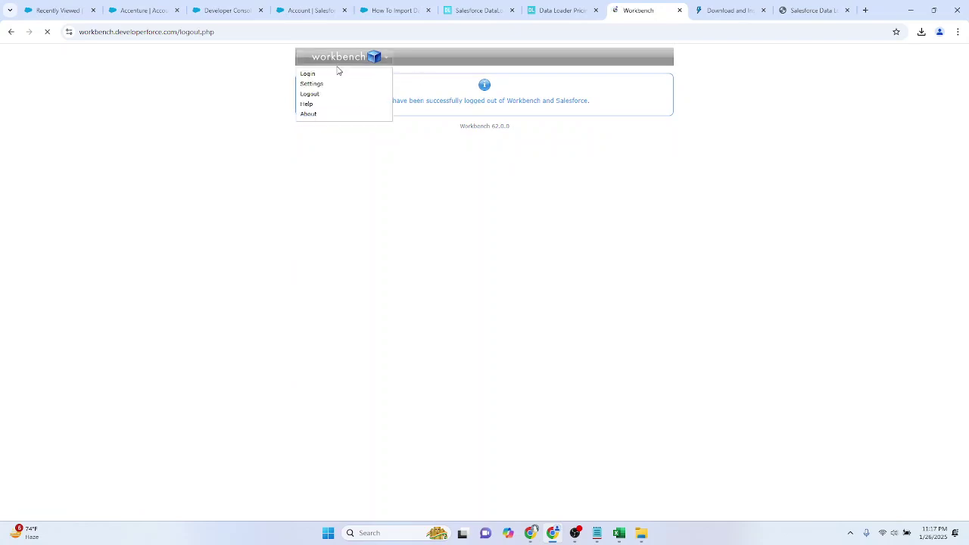
{"action": "left_click", "coordinate": [320, 75]}
{"action": "left_click", "coordinate": [349, 110]}
{"action": "left_click", "coordinate": [622, 164]}
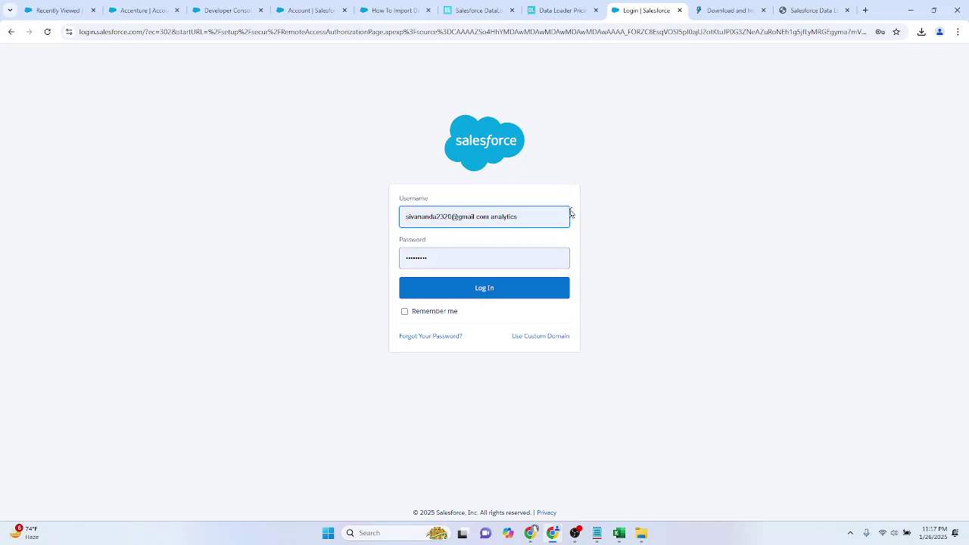
{"action": "left_click", "coordinate": [505, 288]}
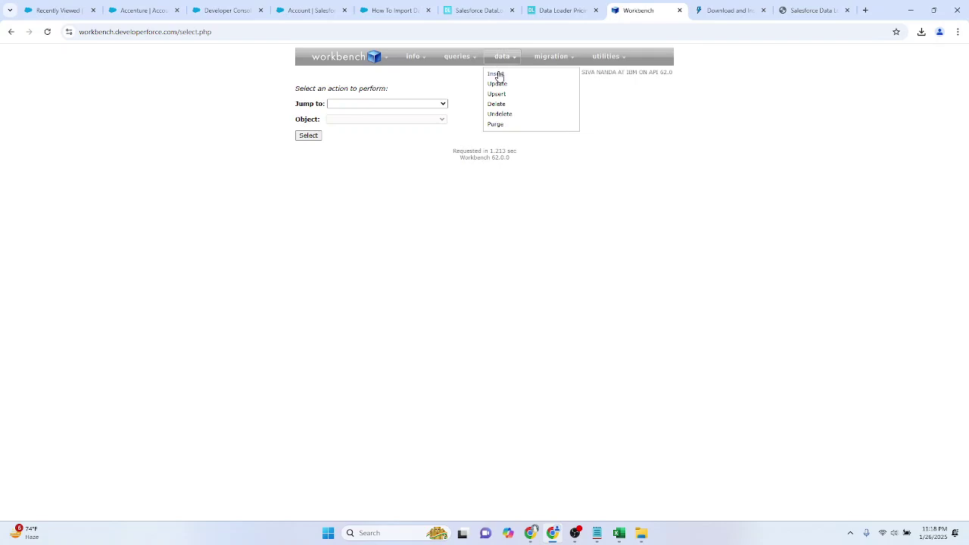
Step: Start a Workbench Insert from file with Account as the object type
{"action": "left_click", "coordinate": [499, 75]}
{"action": "left_click", "coordinate": [327, 172]}
{"action": "left_click", "coordinate": [402, 145]}
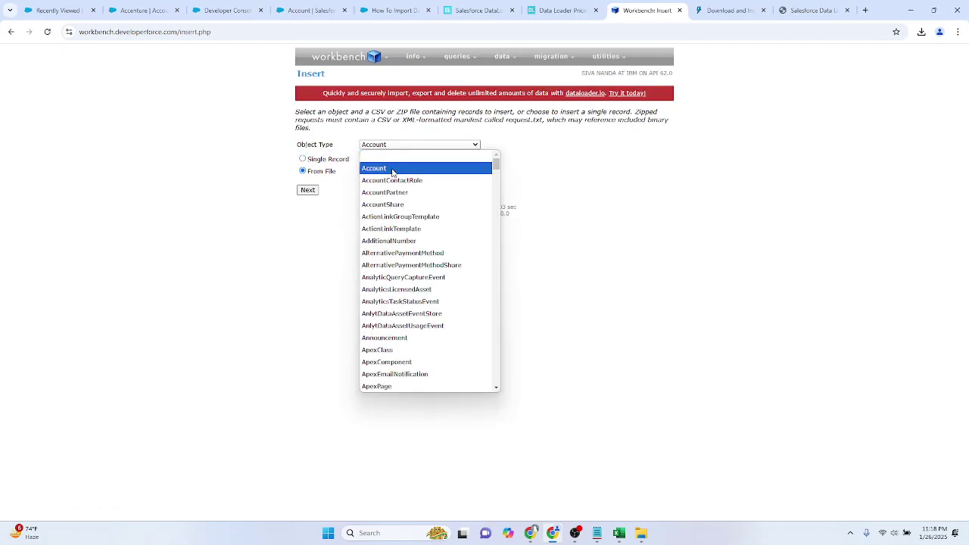
{"action": "left_click", "coordinate": [394, 168]}
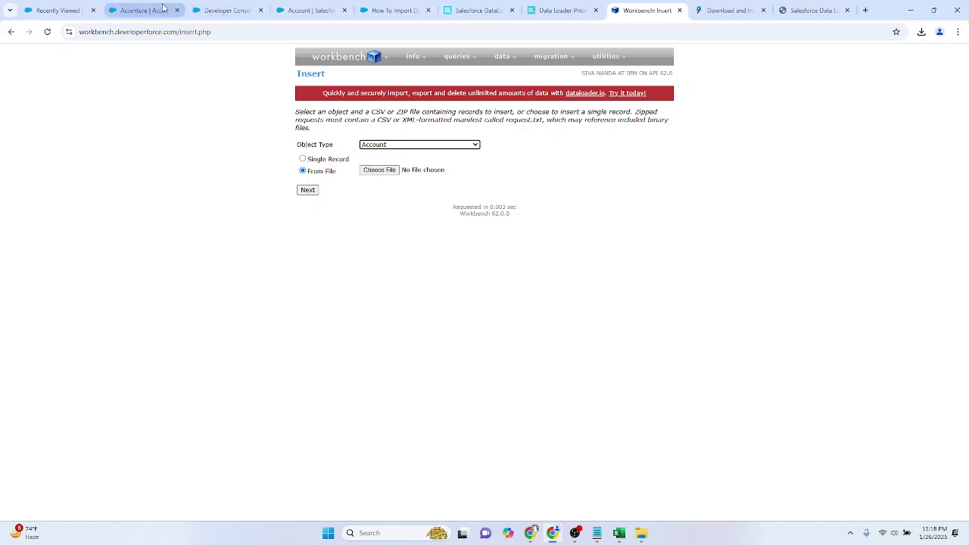
Step: Reselect the NandaDevAnalyticsDev part of the field name on Salesforce's Account fields page
{"action": "mouse_move", "coordinate": [163, 6]}
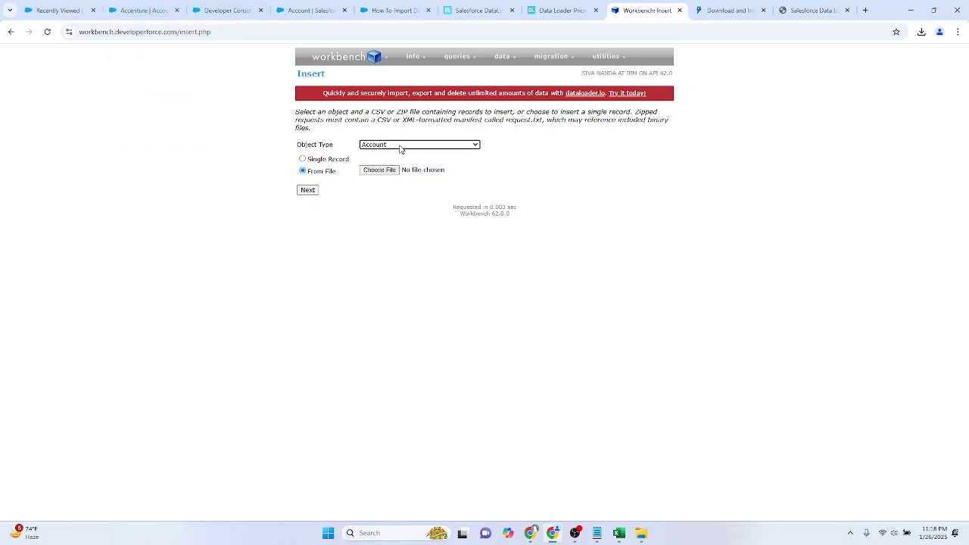
{"action": "left_click", "coordinate": [218, 8]}
{"action": "left_click", "coordinate": [332, 6]}
{"action": "left_click_drag", "start_coordinate": [310, 4], "coordinate": [564, 8]}
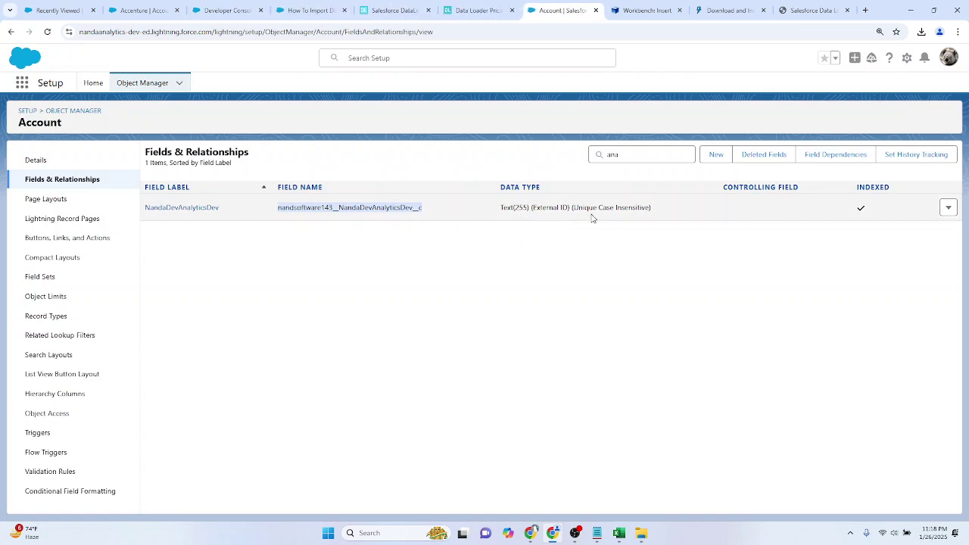
{"action": "left_click", "coordinate": [596, 255]}
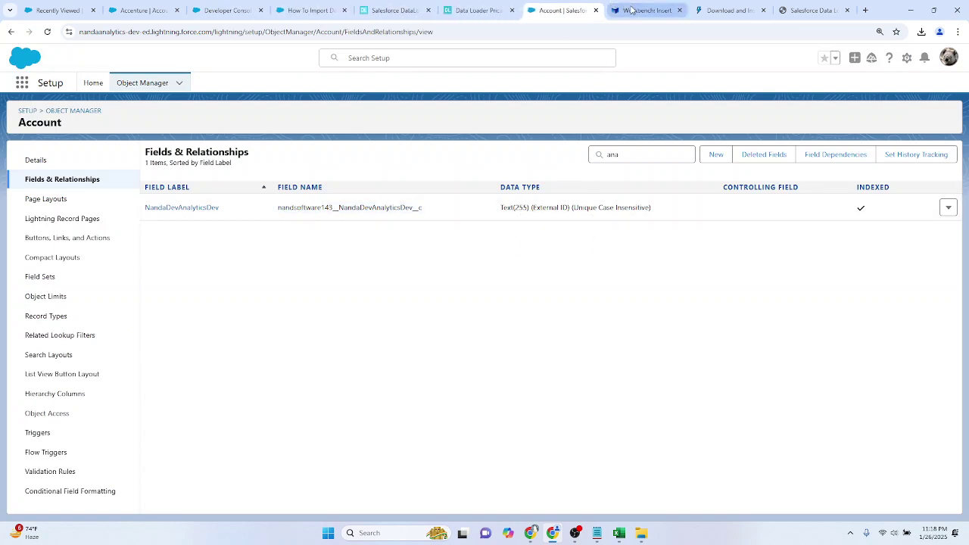
{"action": "left_click_drag", "start_coordinate": [339, 207], "coordinate": [419, 208]}
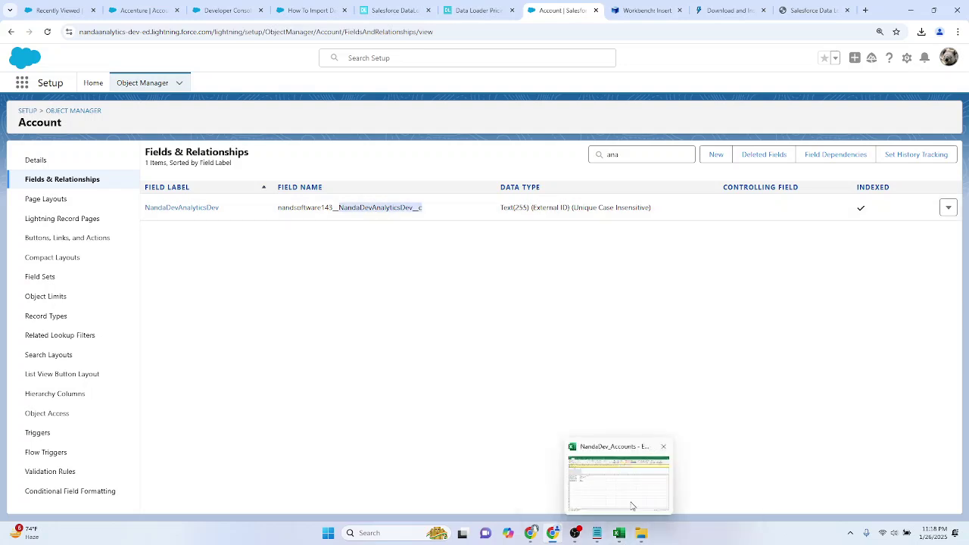
Step: Verify the NandaDevAnalyticsDev__c column header in Excel, then open Workbench's file picker on Downloads
{"action": "left_click", "coordinate": [633, 505]}
{"action": "left_click", "coordinate": [249, 328]}
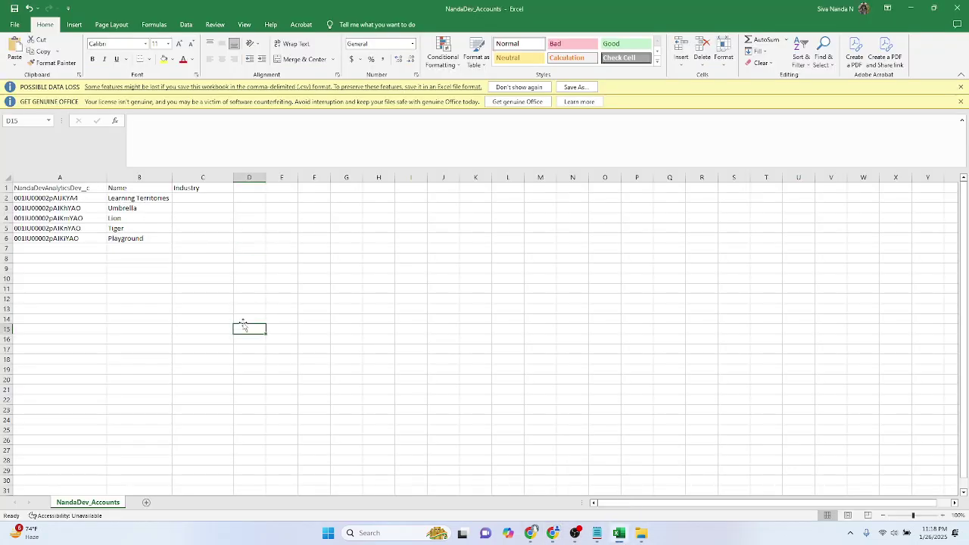
{"action": "left_click", "coordinate": [70, 189]}
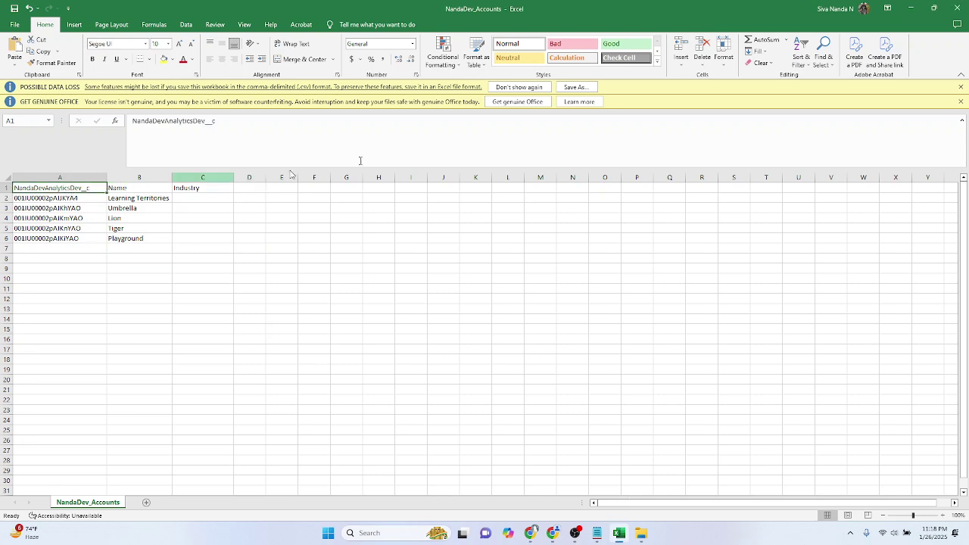
{"action": "left_click", "coordinate": [912, 9]}
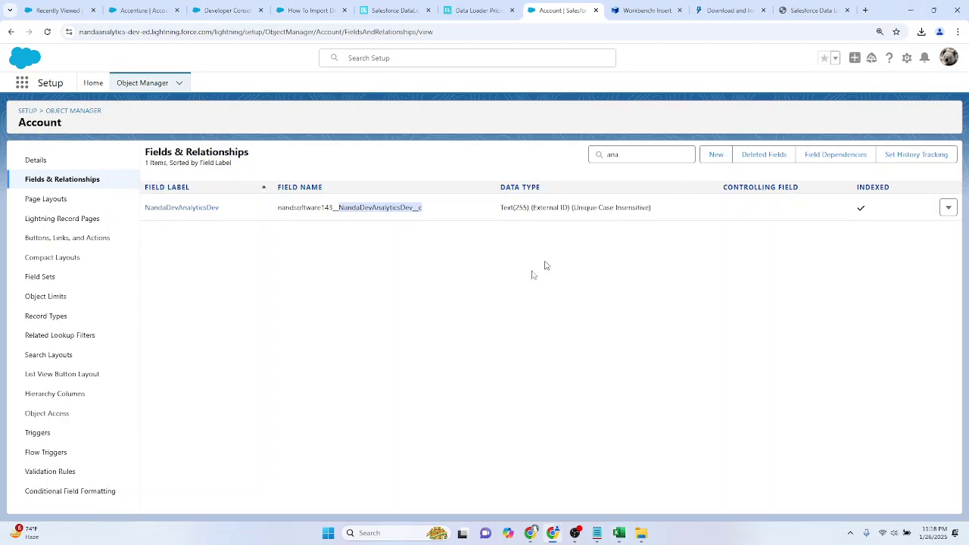
{"action": "left_click", "coordinate": [652, 8]}
{"action": "left_click", "coordinate": [377, 170]}
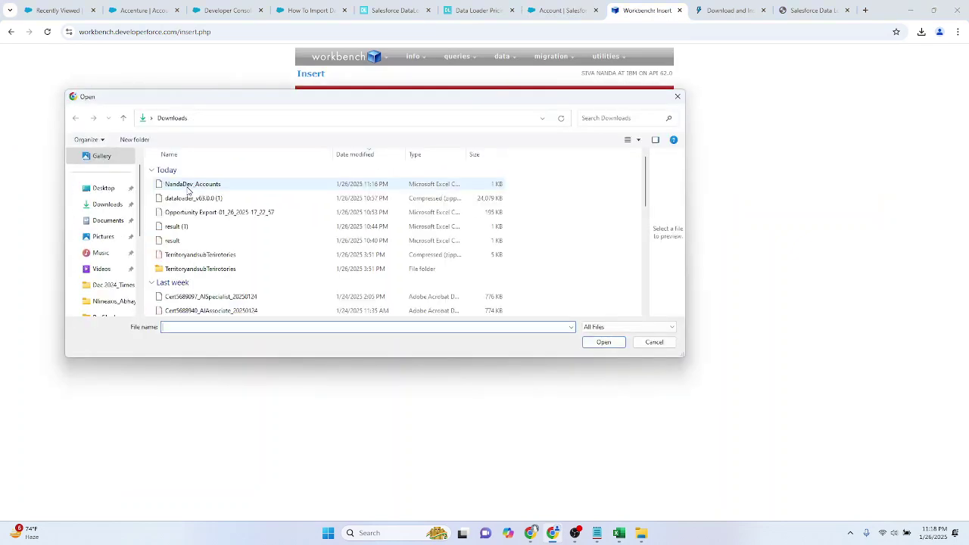
Step: Load NandaDev_Accounts.csv and map its NandaDevAnalyticsDev__c column to the matching Account field
{"action": "double_click", "coordinate": [190, 187]}
{"action": "left_click", "coordinate": [307, 191]}
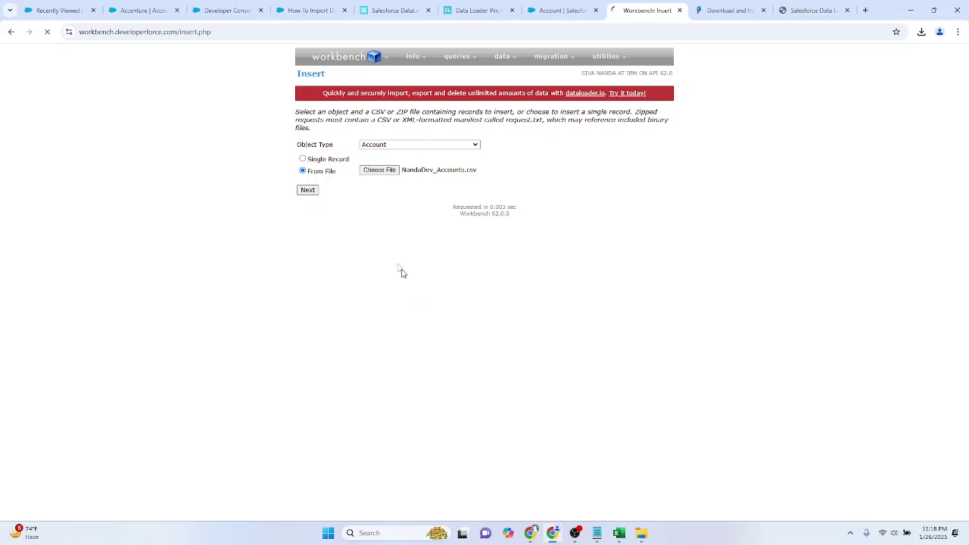
{"action": "scroll", "coordinate": [547, 345], "scroll_direction": "down", "scroll_amount": 2}
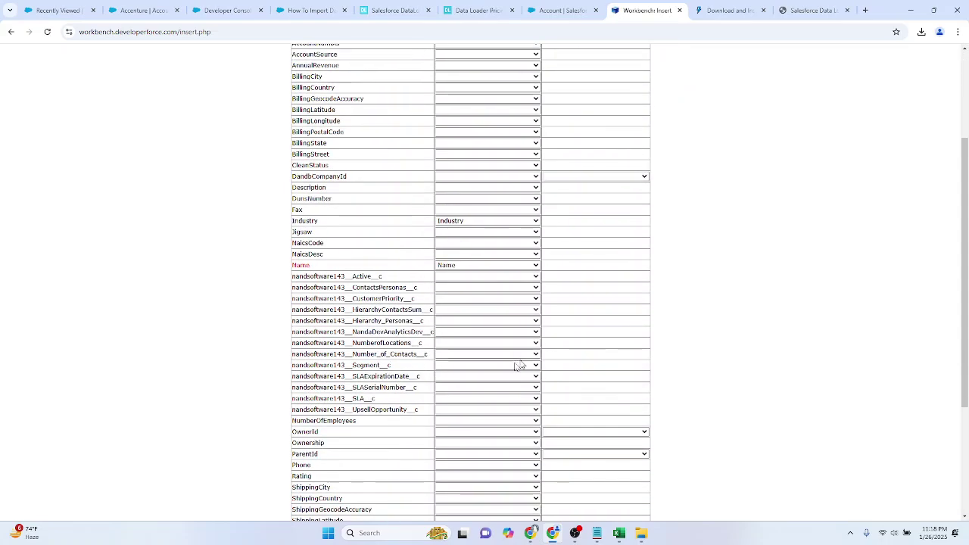
{"action": "key", "text": "ctrl+f"}
{"action": "type", "text": "analyti"}
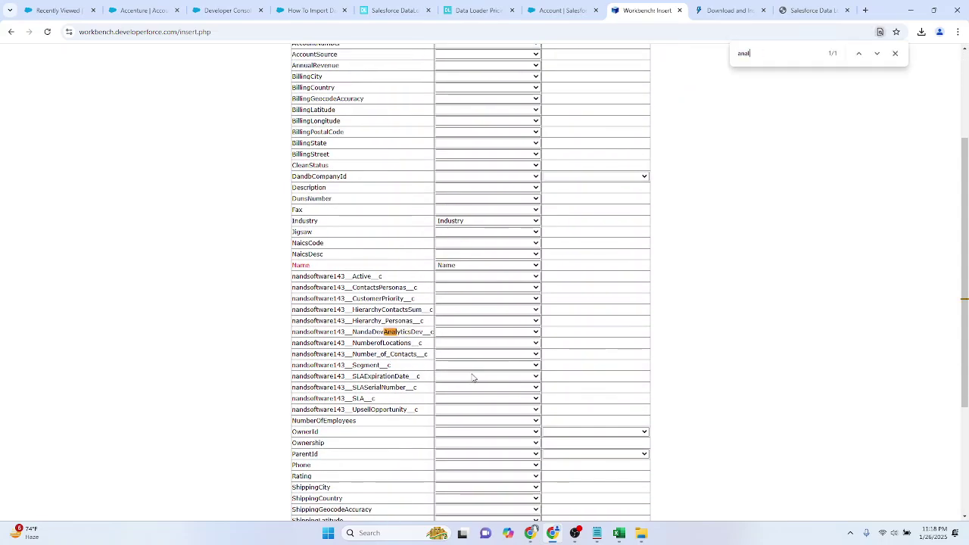
{"action": "left_click", "coordinate": [470, 334]}
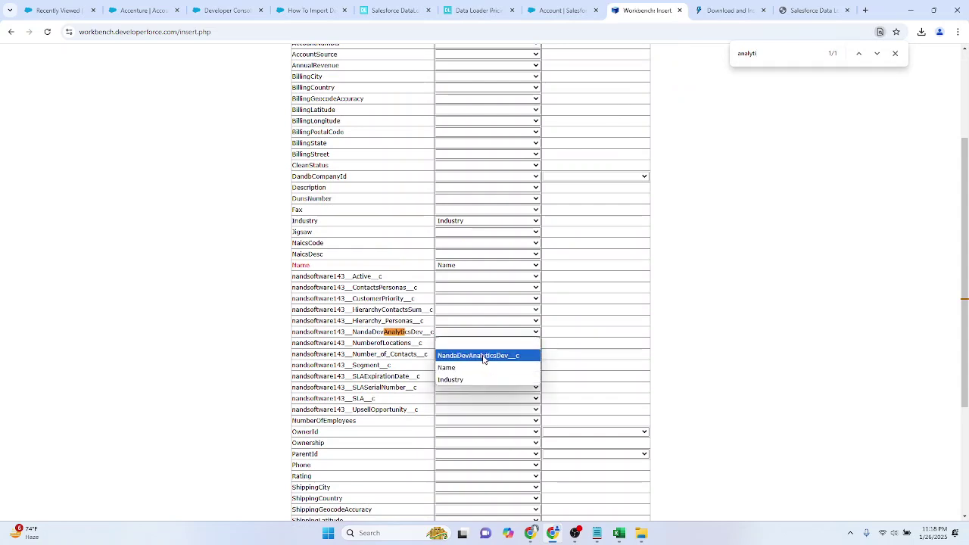
{"action": "left_click", "coordinate": [483, 357]}
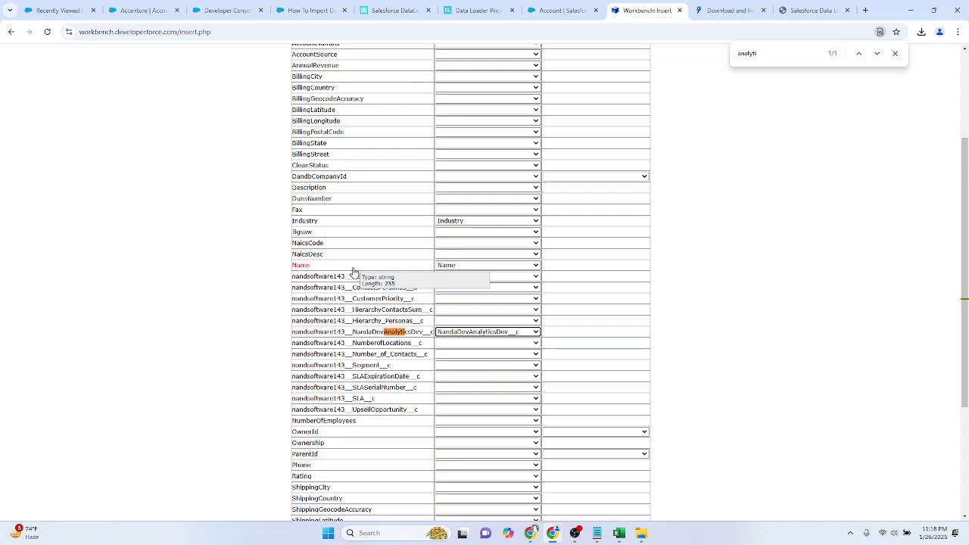
Step: Check the mapping against the spreadsheet columns and Account field setup, then apply the mappings for 5 records
{"action": "left_click", "coordinate": [620, 530]}
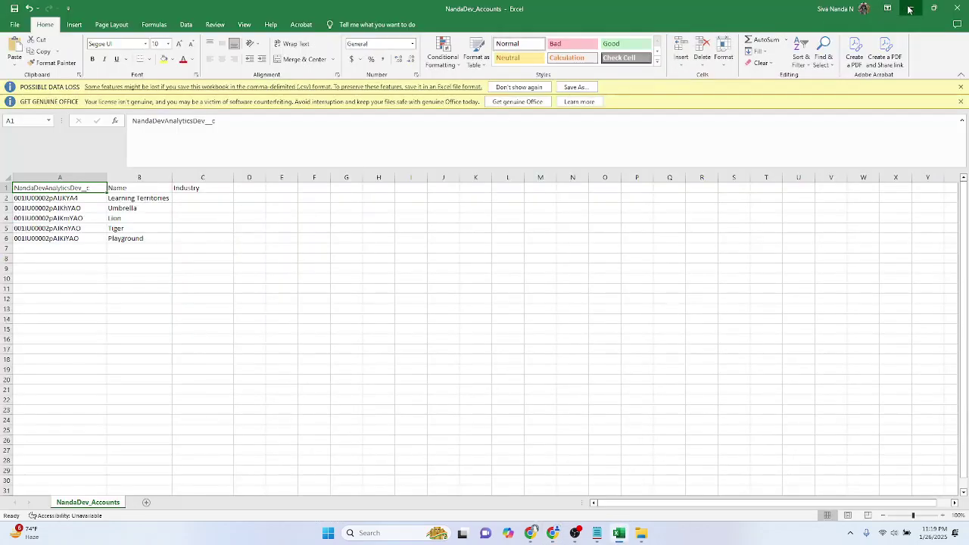
{"action": "left_click", "coordinate": [910, 9]}
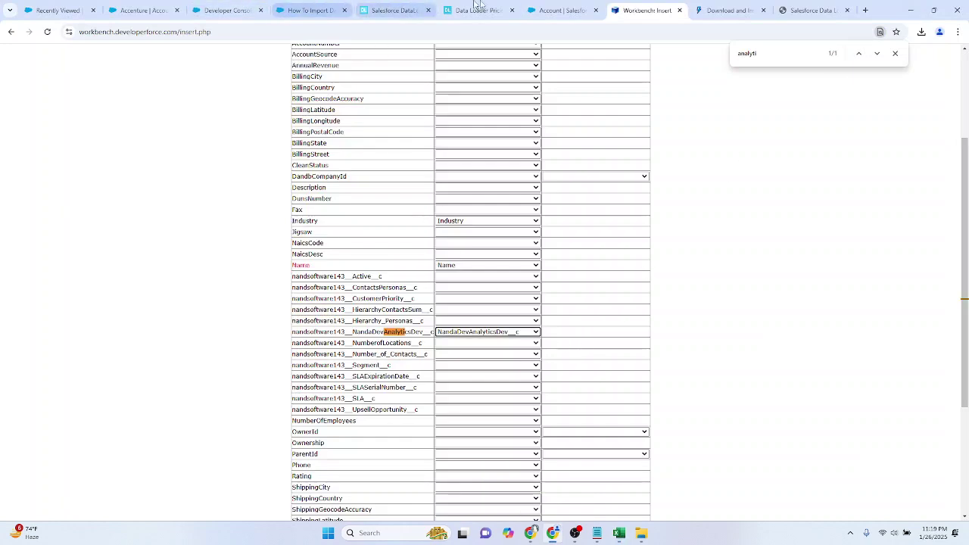
{"action": "left_click", "coordinate": [560, 10]}
{"action": "left_click", "coordinate": [647, 10]}
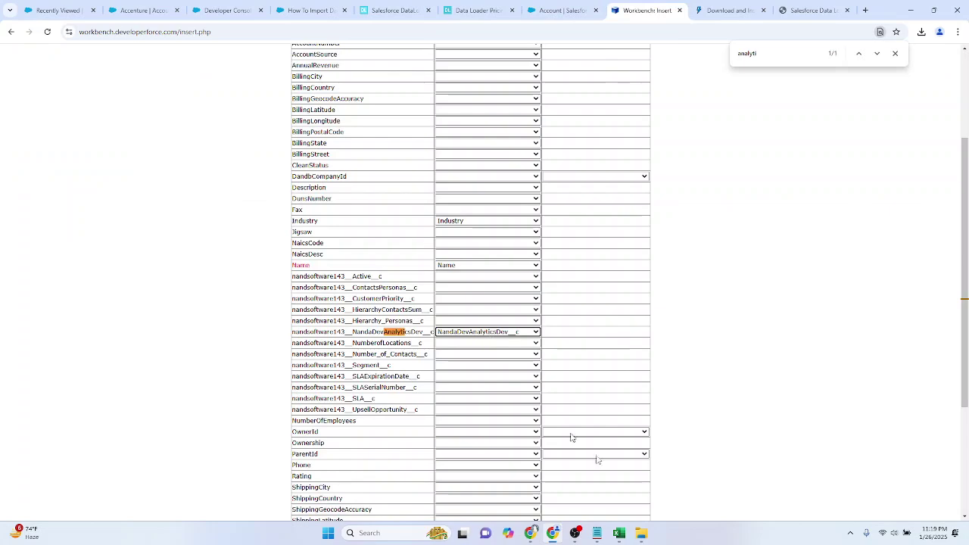
{"action": "left_click", "coordinate": [619, 533]}
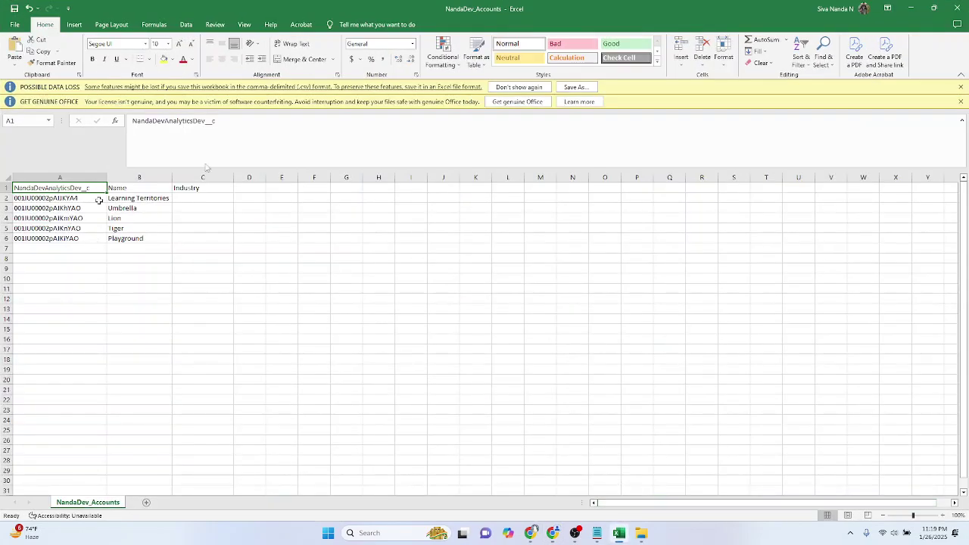
{"action": "left_click", "coordinate": [910, 7]}
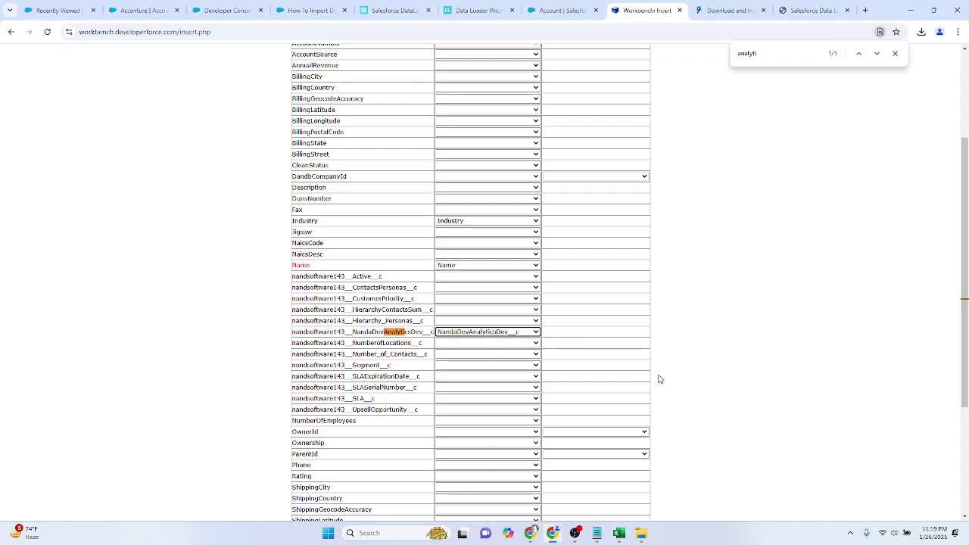
{"action": "scroll", "coordinate": [658, 378], "scroll_direction": "down", "scroll_amount": 3}
{"action": "left_click", "coordinate": [310, 485]}
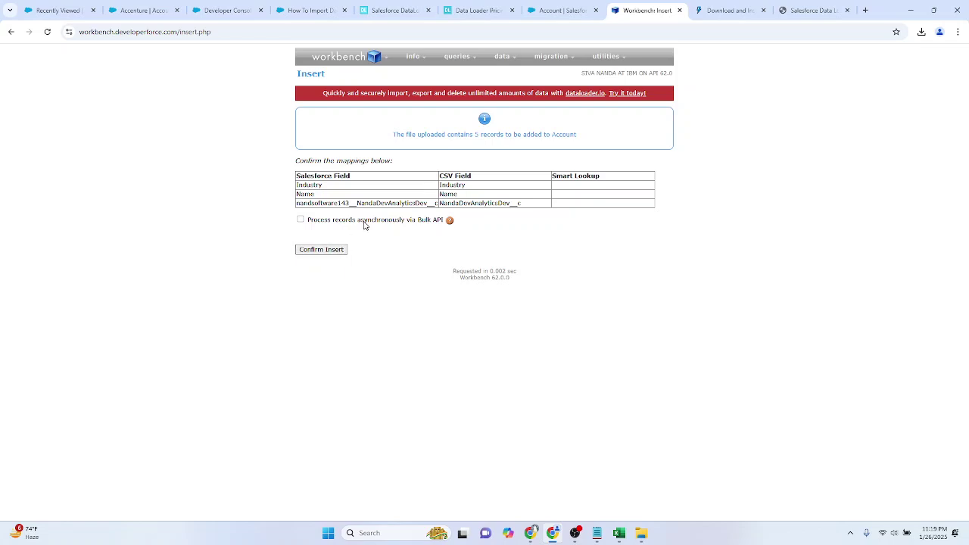
Step: Confirm the insert of the 5 Account records, then move to the other Workbench window
{"action": "left_click", "coordinate": [334, 253]}
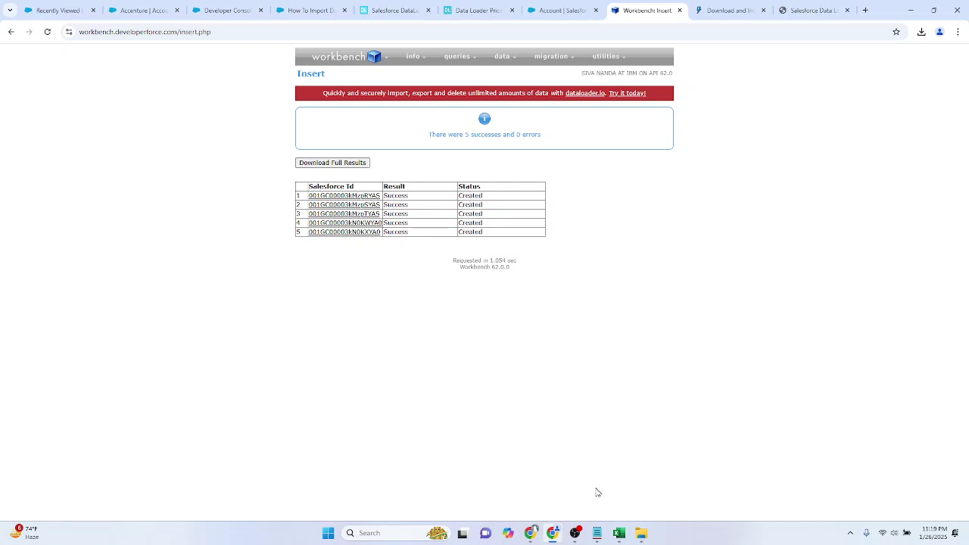
{"action": "left_click", "coordinate": [530, 533]}
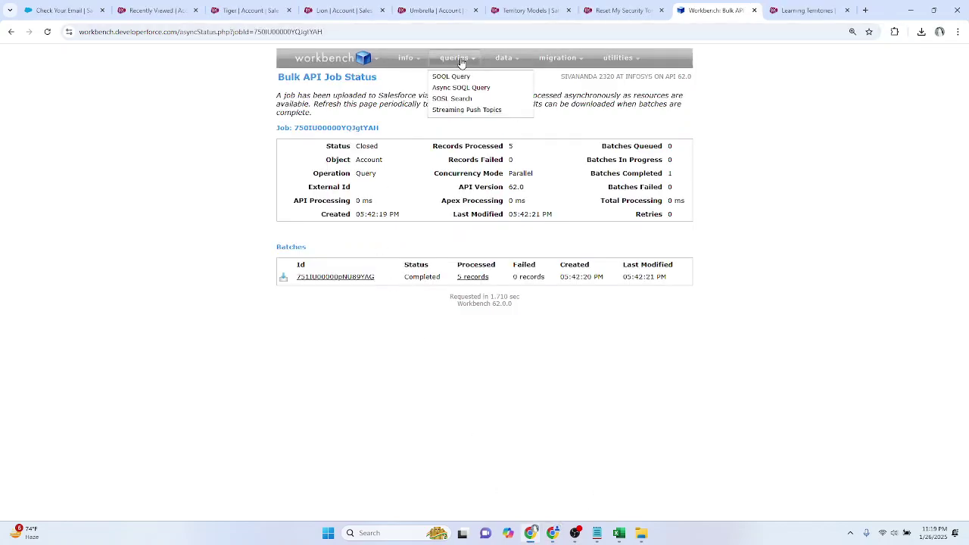
Step: Rewrite the SOQL query to select AccountId from Contact and run it as a list
{"action": "left_click", "coordinate": [462, 108]}
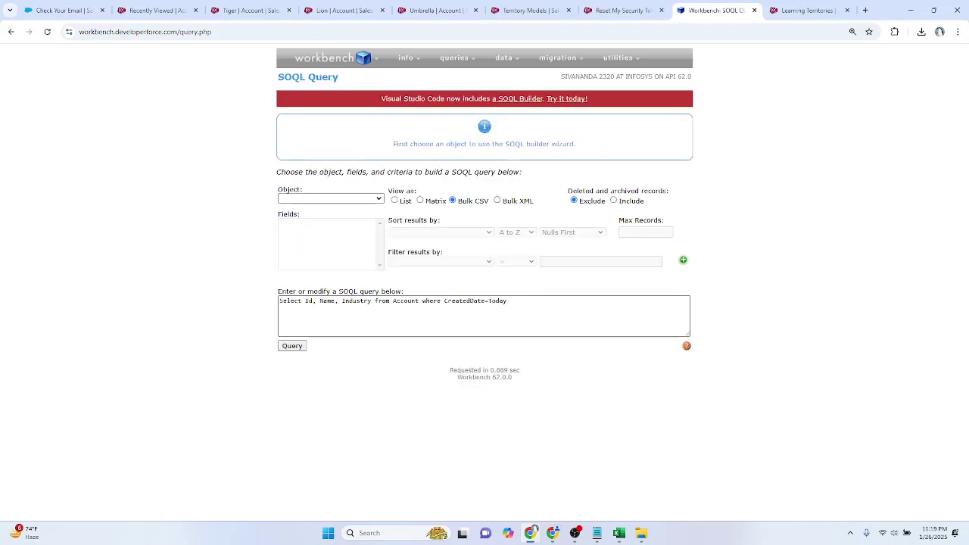
{"action": "double_click", "coordinate": [356, 300]}
{"action": "type", "text": "AccountId"}
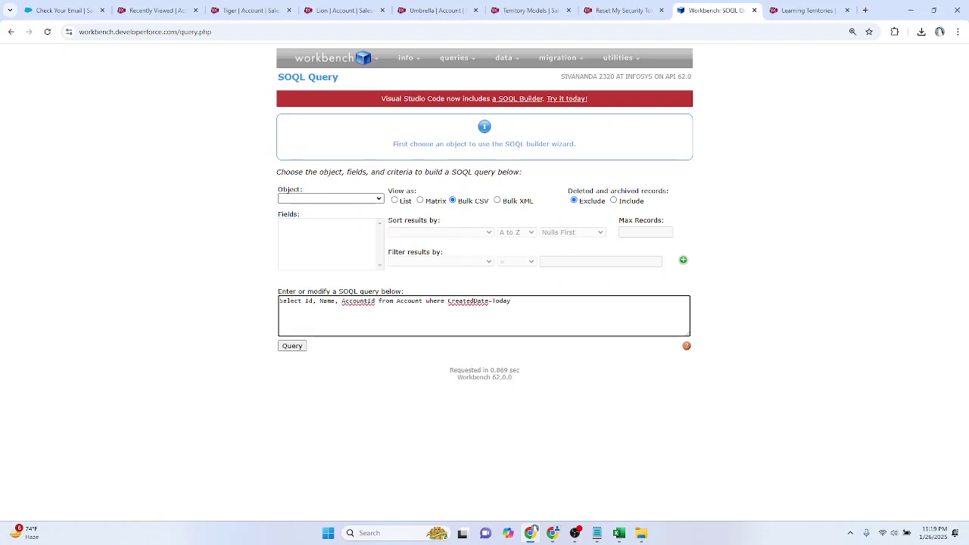
{"action": "double_click", "coordinate": [409, 301]}
{"action": "type", "text": "Contact"}
{"action": "left_click", "coordinate": [394, 201]}
{"action": "left_click", "coordinate": [292, 346]}
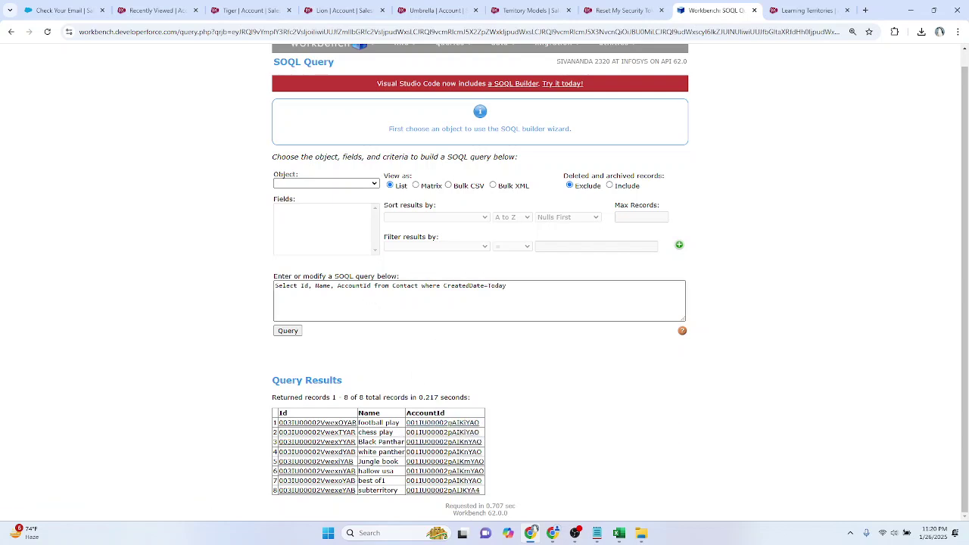
Step: Add Email to the query's field list and rerun today's Contact query
{"action": "left_click", "coordinate": [534, 529]}
{"action": "type", "text": ",Lead"}
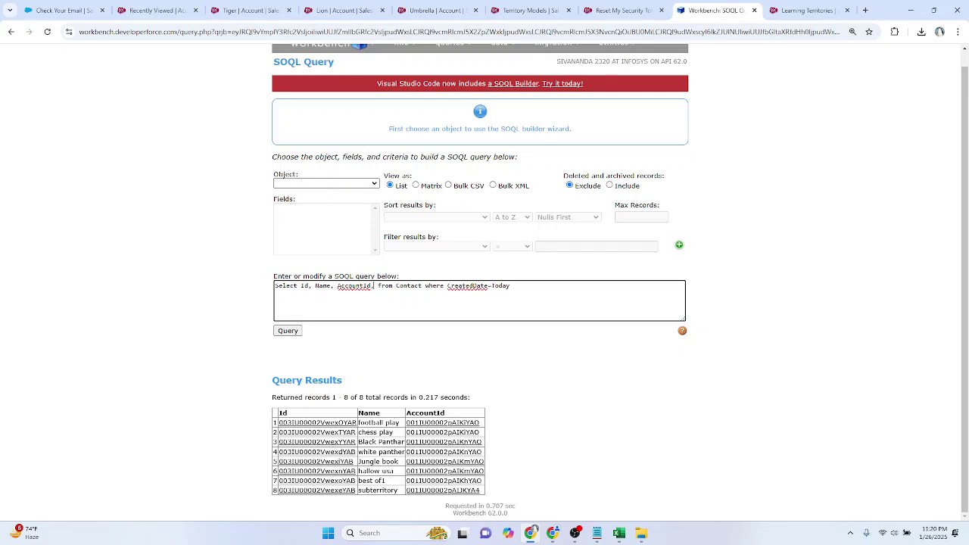
{"action": "key", "text": "BackSpace"}
{"action": "key", "text": "BackSpace"}
{"action": "key", "text": "BackSpace"}
{"action": "key", "text": "BackSpace"}
{"action": "type", "text": "Email"}
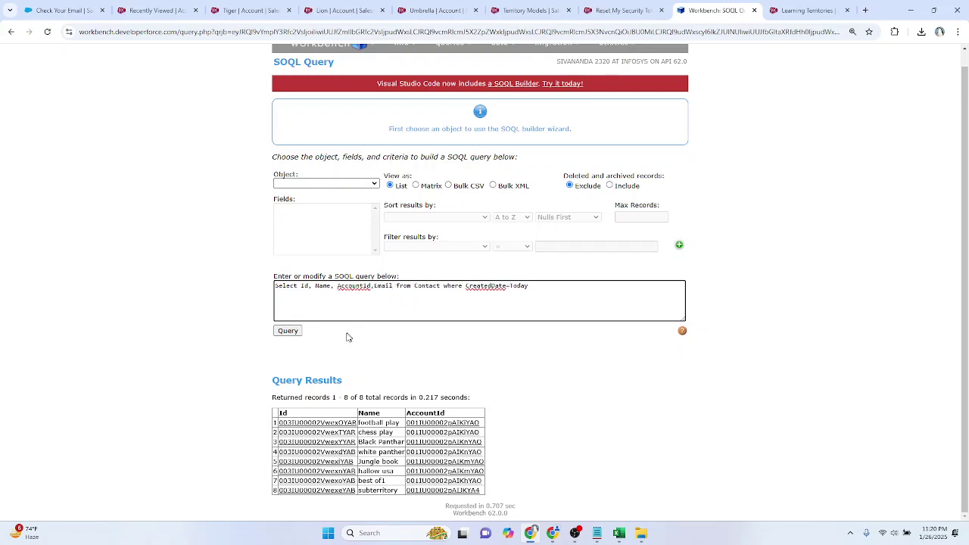
{"action": "left_click", "coordinate": [292, 334]}
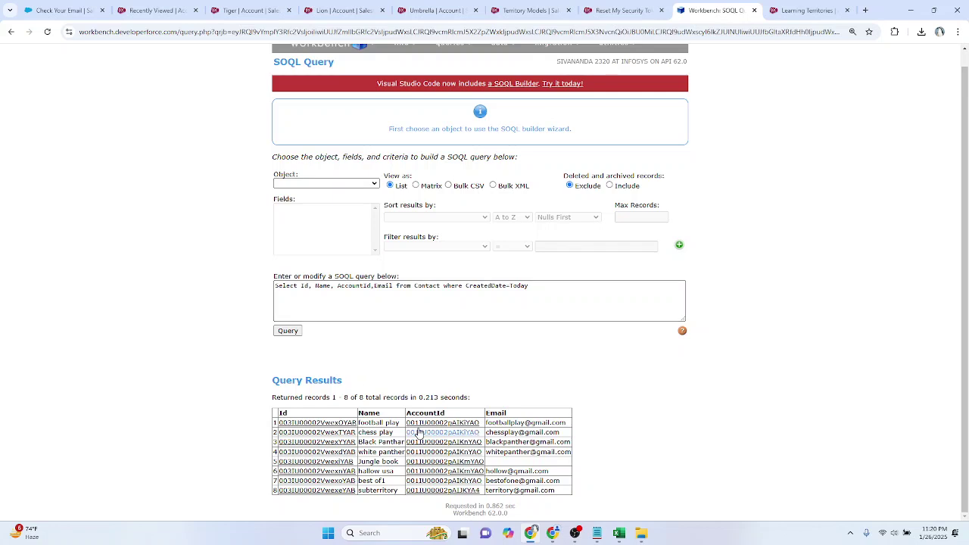
Step: Append Account.Name to the query and run it, hitting the parent relationship error
{"action": "mouse_move", "coordinate": [422, 425]}
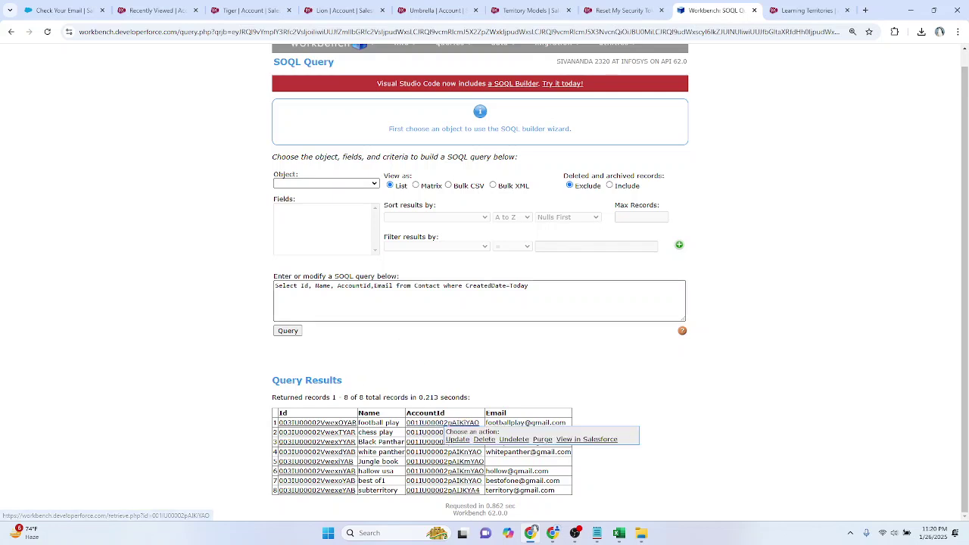
{"action": "left_click", "coordinate": [394, 291]}
{"action": "type", "text": ", AccountI"}
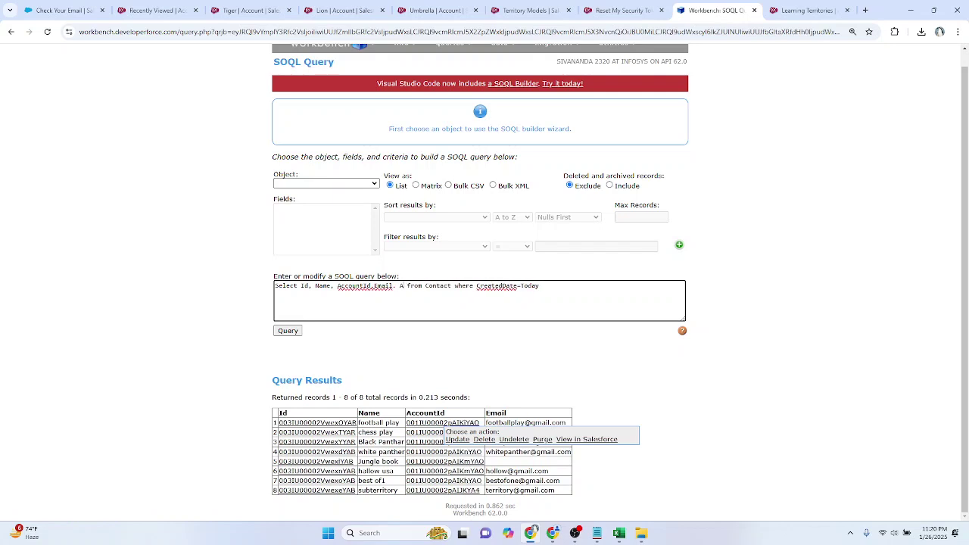
{"action": "type", "text": ".Name"}
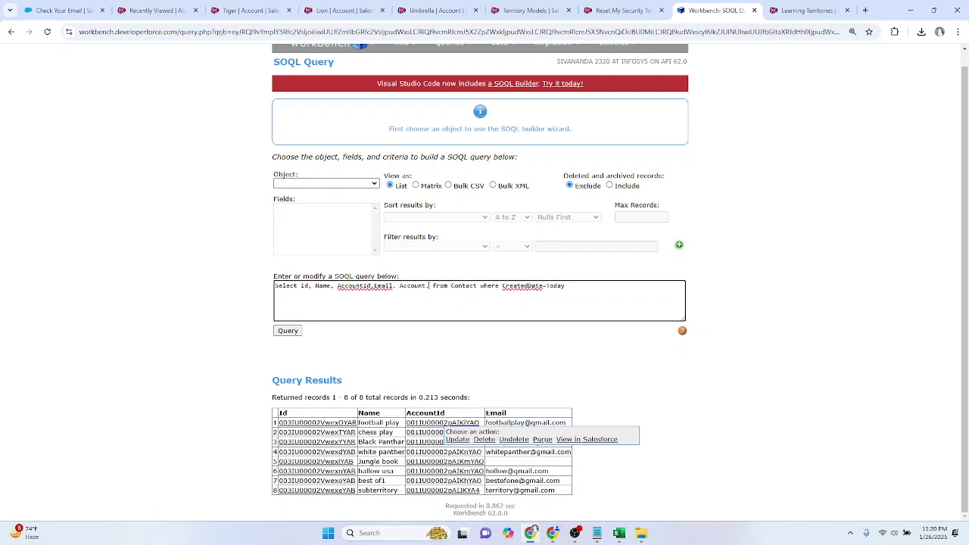
{"action": "left_click", "coordinate": [286, 330]}
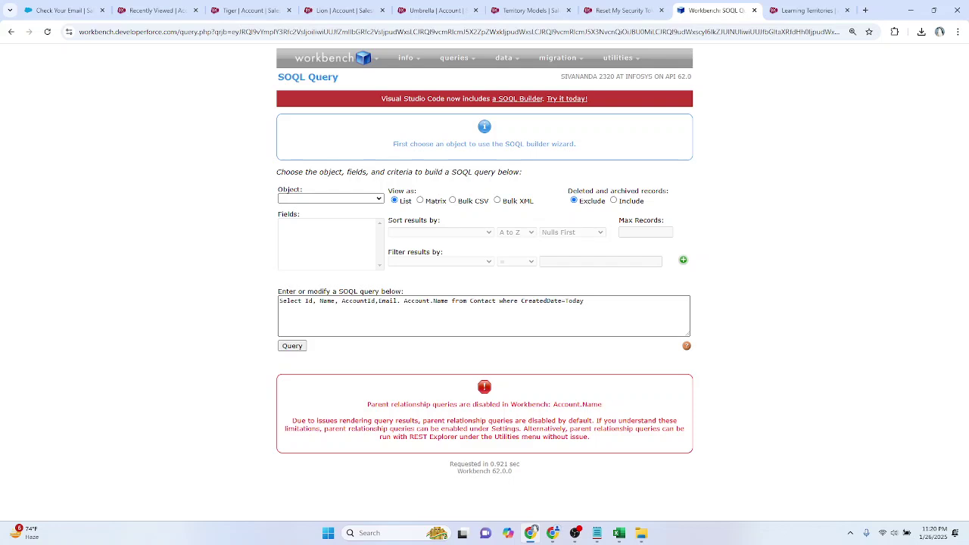
Step: Check 'Allows SOQL Parent Relationship Queries' in Workbench settings after reviewing the error
{"action": "left_click", "coordinate": [489, 309]}
{"action": "key", "text": "ctrl+a"}
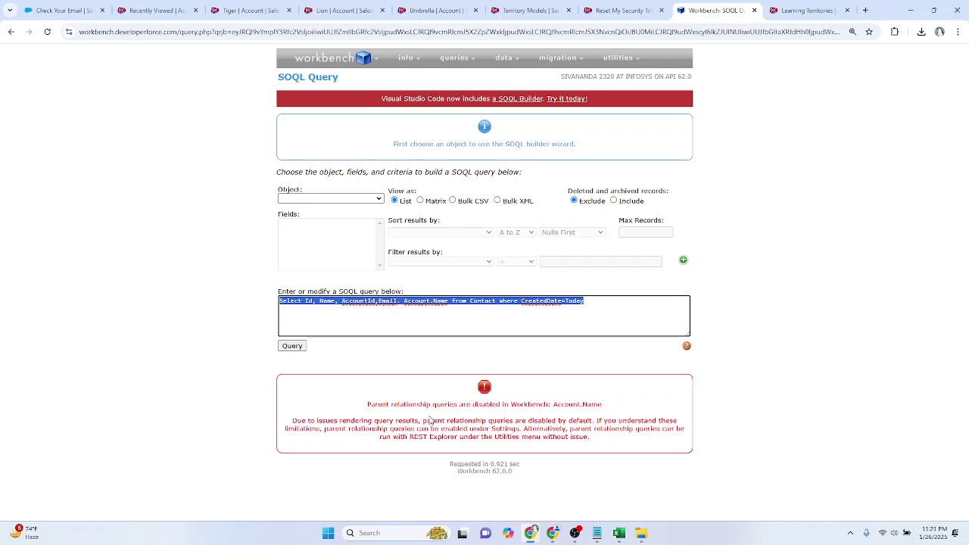
{"action": "left_click_drag", "start_coordinate": [553, 404], "coordinate": [337, 402]}
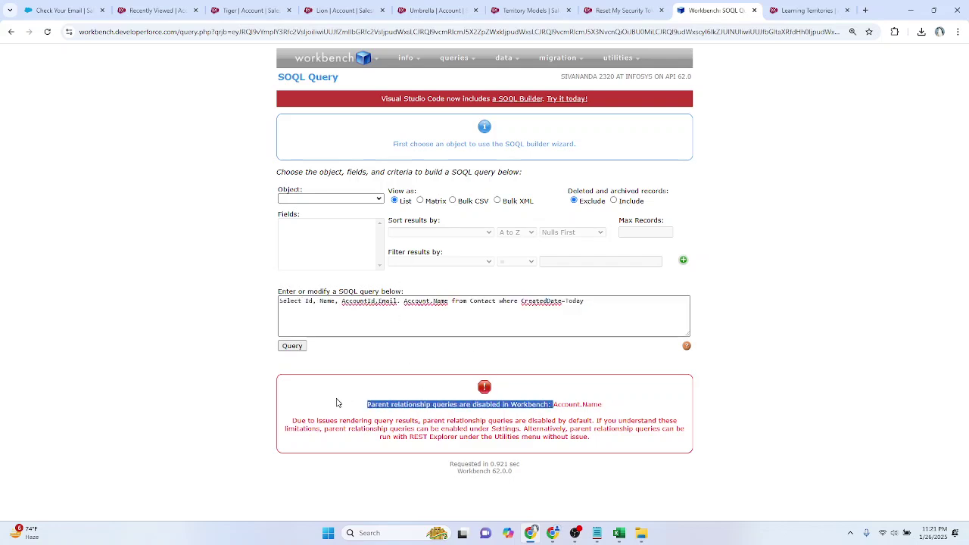
{"action": "mouse_move", "coordinate": [341, 61]}
{"action": "left_click", "coordinate": [303, 80]}
{"action": "scroll", "coordinate": [479, 367], "scroll_direction": "down", "scroll_amount": 4}
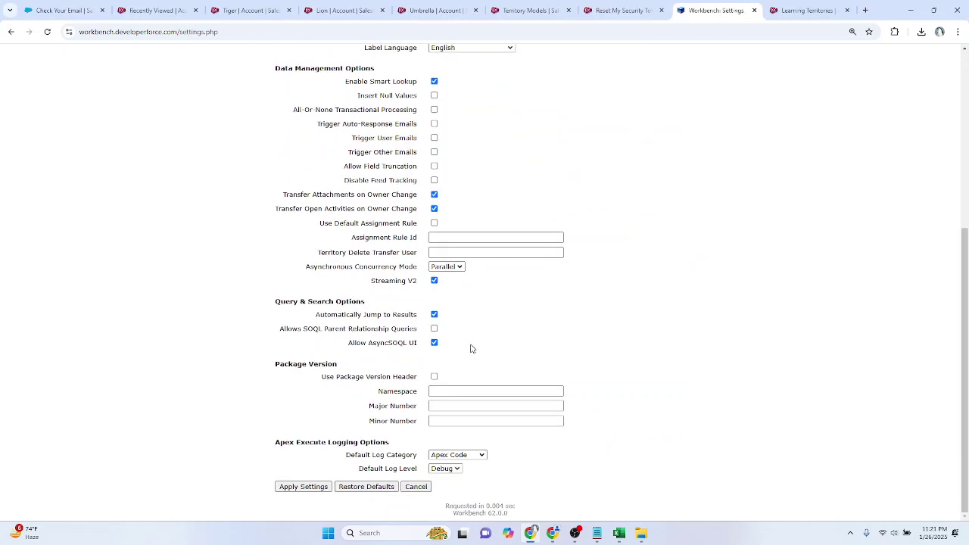
{"action": "scroll", "coordinate": [470, 347], "scroll_direction": "up", "scroll_amount": 1}
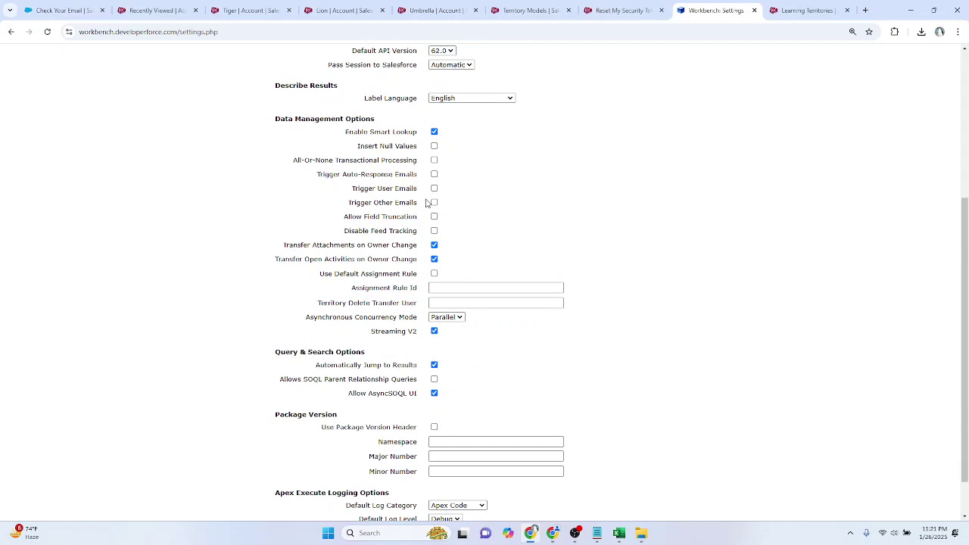
{"action": "key", "text": "ctrl+f"}
{"action": "type", "text": "relat"}
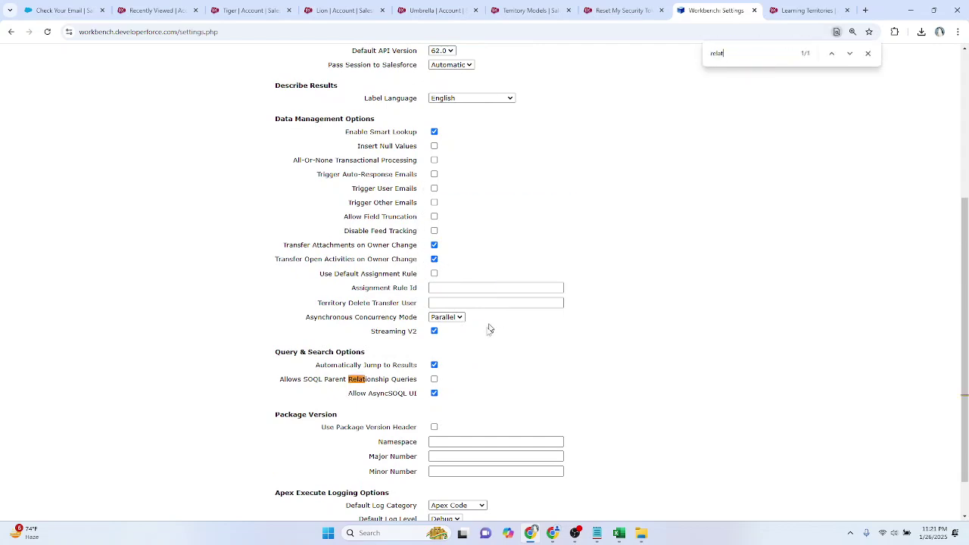
{"action": "left_click", "coordinate": [434, 379]}
Step: Apply the settings and rerun the Account.Name query from the SOQL Query page
{"action": "scroll", "coordinate": [489, 393], "scroll_direction": "up", "scroll_amount": 1}
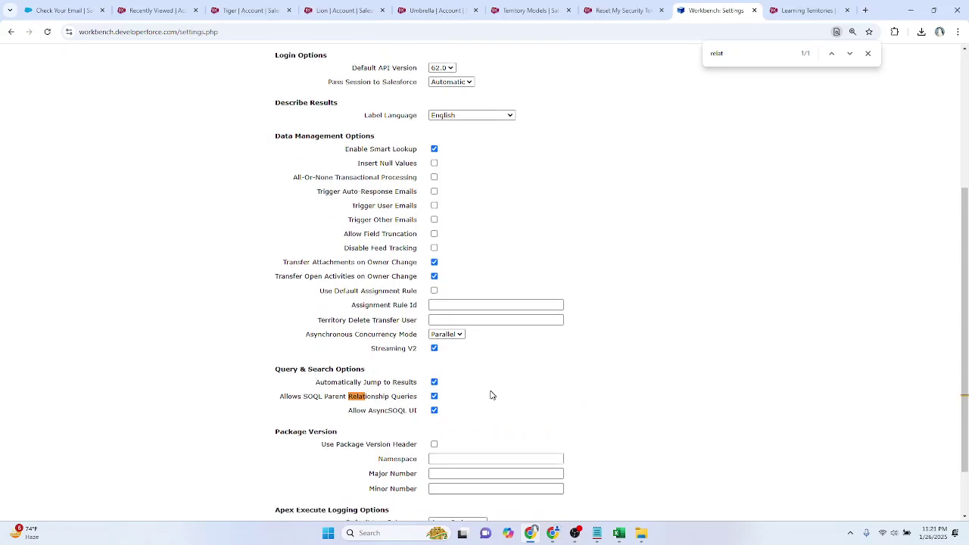
{"action": "scroll", "coordinate": [489, 394], "scroll_direction": "down", "scroll_amount": 2}
{"action": "left_click", "coordinate": [303, 487]}
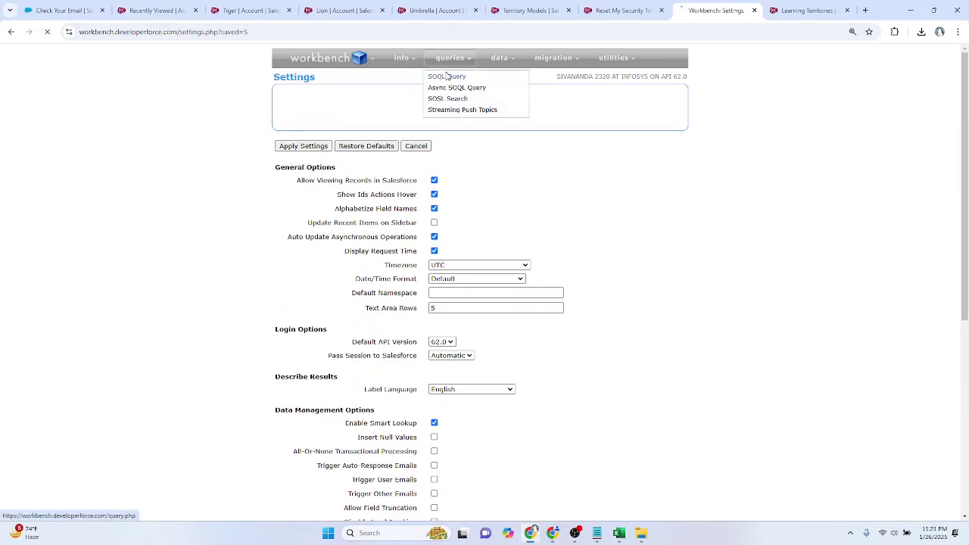
{"action": "left_click", "coordinate": [455, 77]}
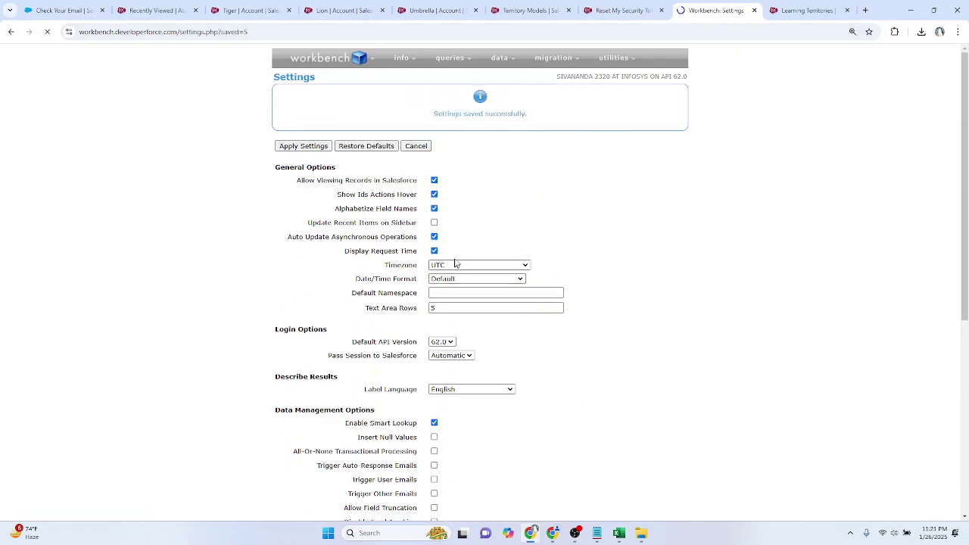
{"action": "left_click", "coordinate": [301, 347]}
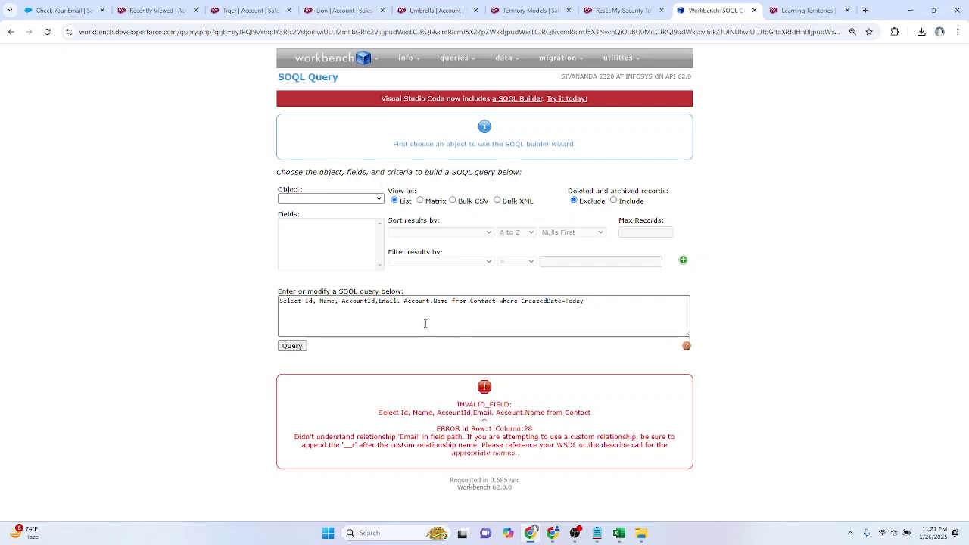
Step: Replace the stray dot after Email with a comma and run the query, listing 8 contacts' account names
{"action": "left_click", "coordinate": [399, 303]}
{"action": "key", "text": "BackSpace"}
{"action": "type", "text": ","}
{"action": "left_click", "coordinate": [280, 349]}
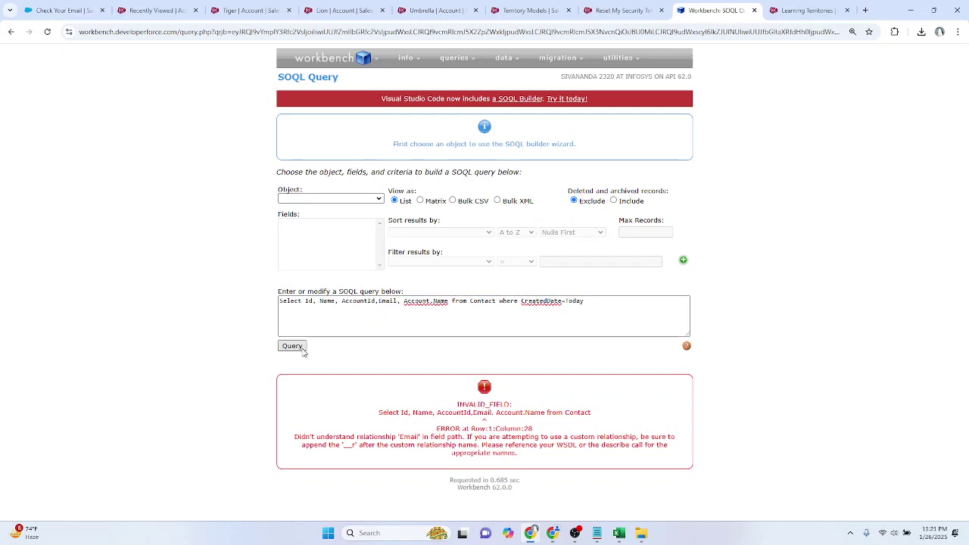
{"action": "left_click", "coordinate": [302, 350]}
{"action": "scroll", "coordinate": [372, 399], "scroll_direction": "down", "scroll_amount": 1}
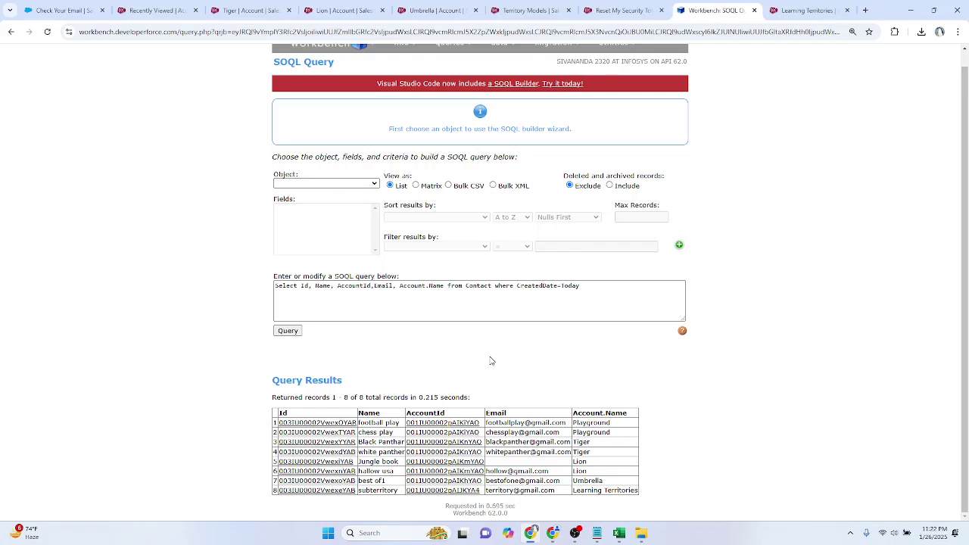
Step: Delete ', Account.Name' from the query text
{"action": "left_click", "coordinate": [433, 300]}
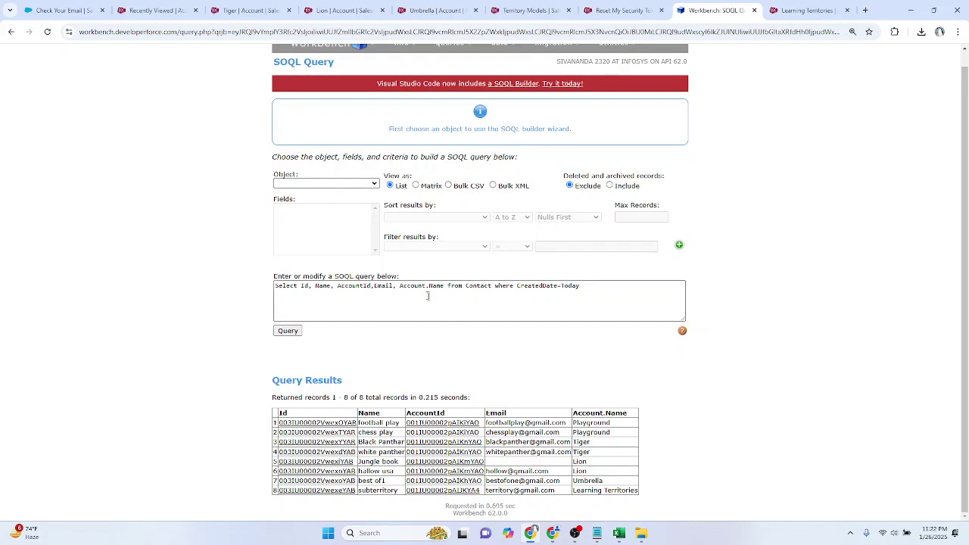
{"action": "left_click_drag", "start_coordinate": [398, 285], "coordinate": [439, 286]}
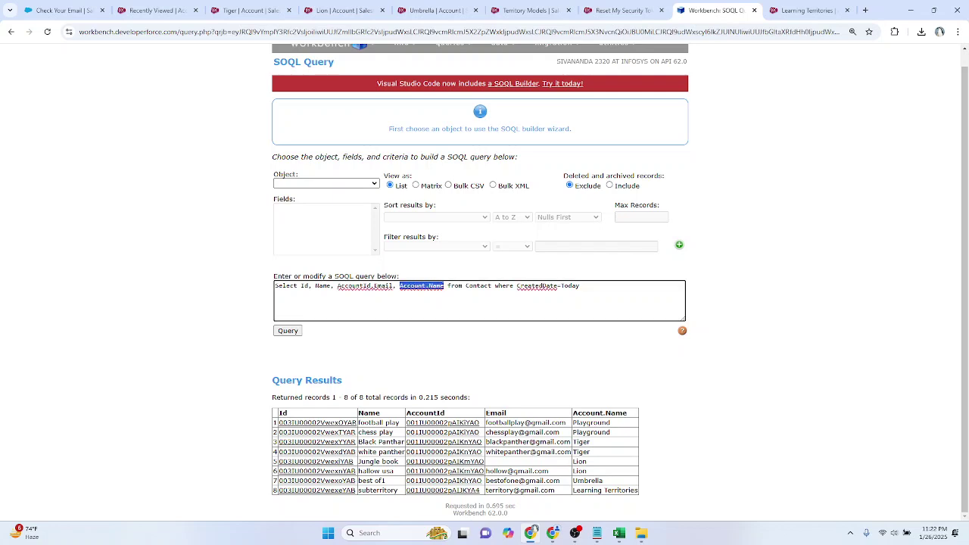
{"action": "key", "text": "BackSpace"}
{"action": "key", "text": "BackSpace"}
{"action": "key", "text": "BackSpace"}
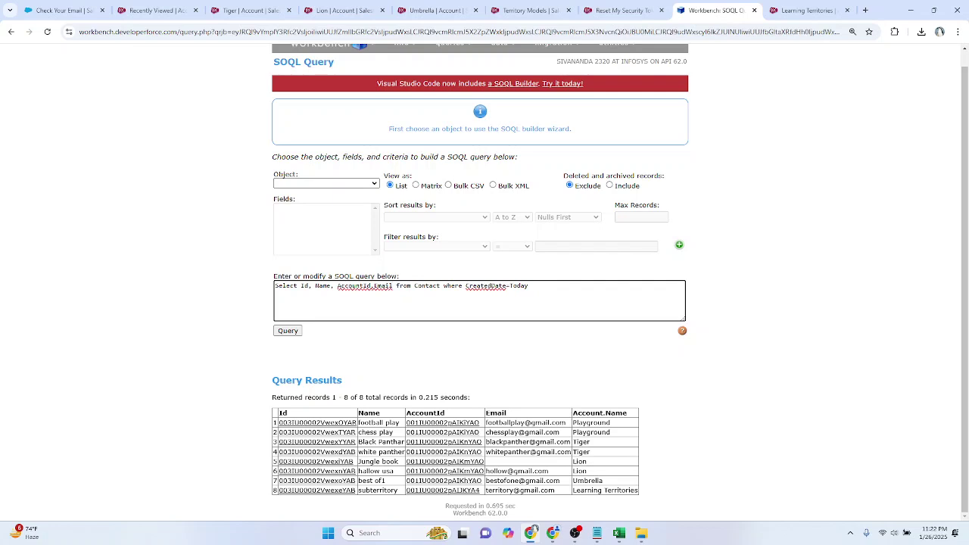
Step: Run today's Contact query as a Bulk CSV job and download the batch results
{"action": "left_click", "coordinate": [288, 331]}
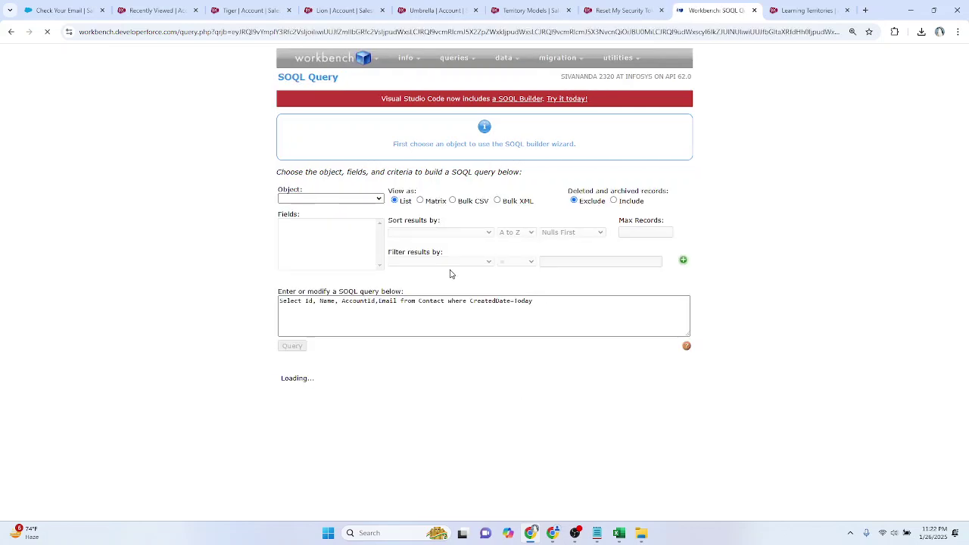
{"action": "left_click", "coordinate": [449, 199]}
{"action": "left_click", "coordinate": [292, 347]}
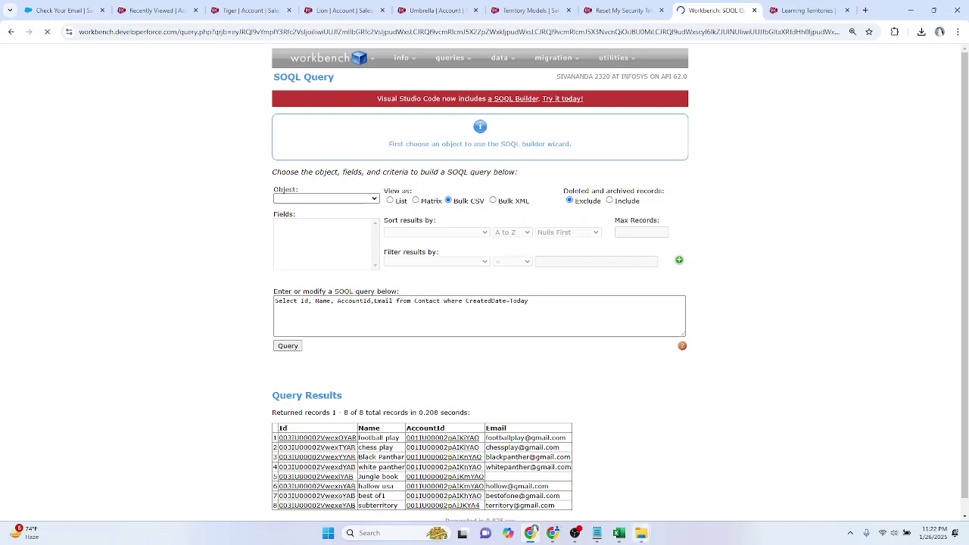
{"action": "left_click", "coordinate": [575, 534]}
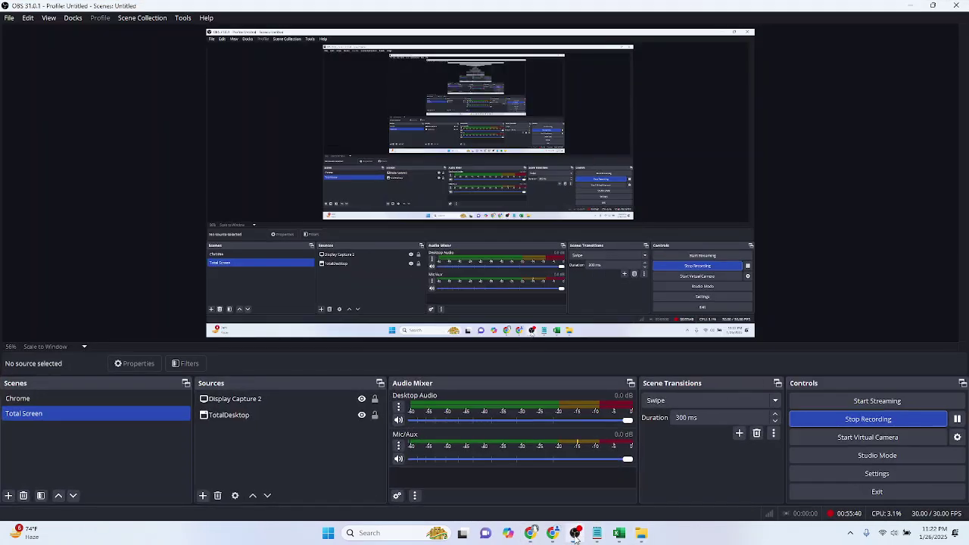
{"action": "left_click", "coordinate": [576, 533]}
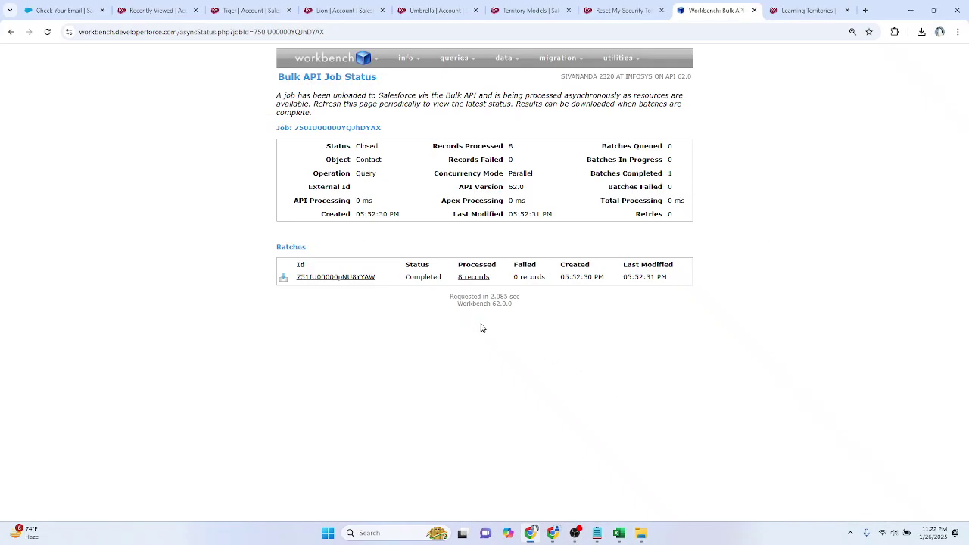
{"action": "left_click", "coordinate": [282, 277]}
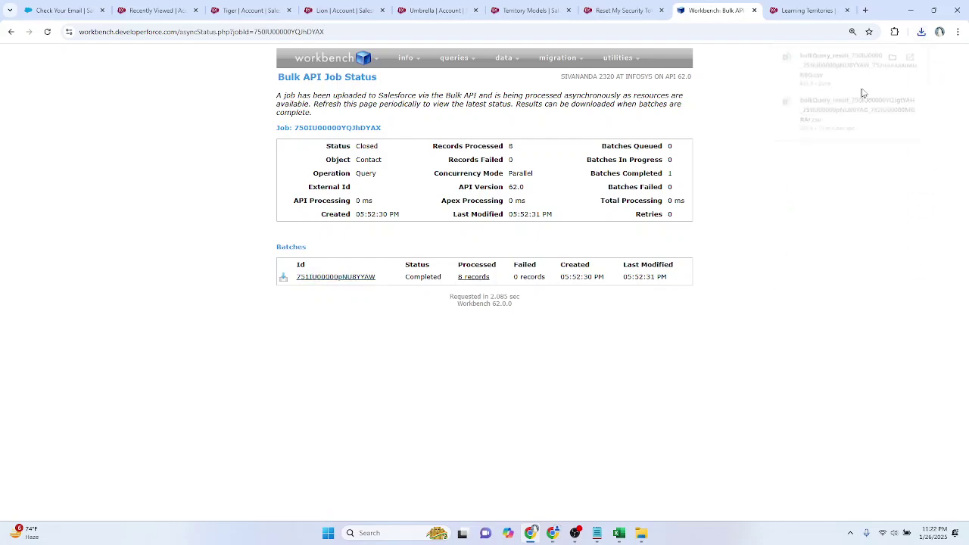
Step: Rename the downloaded result file to NandaDev_Contact
{"action": "left_click", "coordinate": [894, 57]}
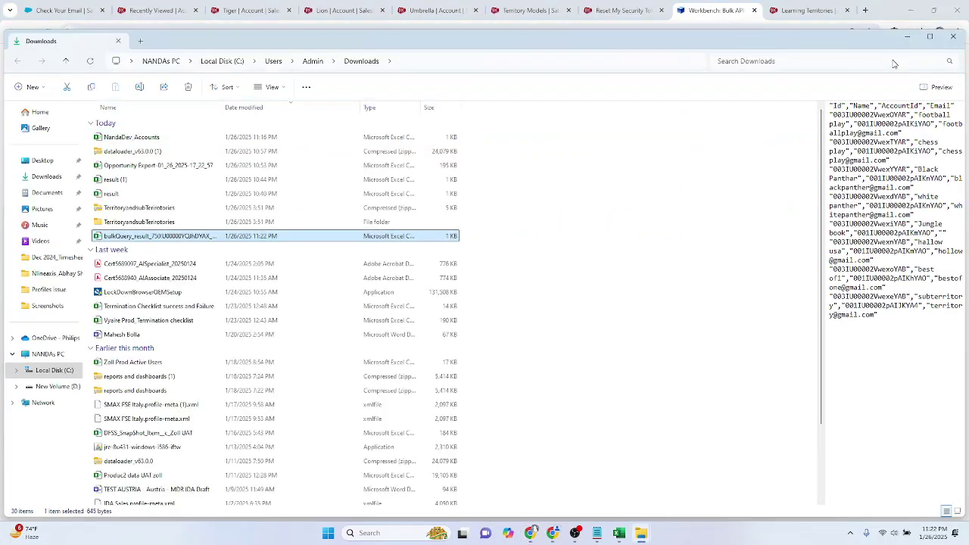
{"action": "key", "text": "F2"}
{"action": "type", "text": "NandaDev"}
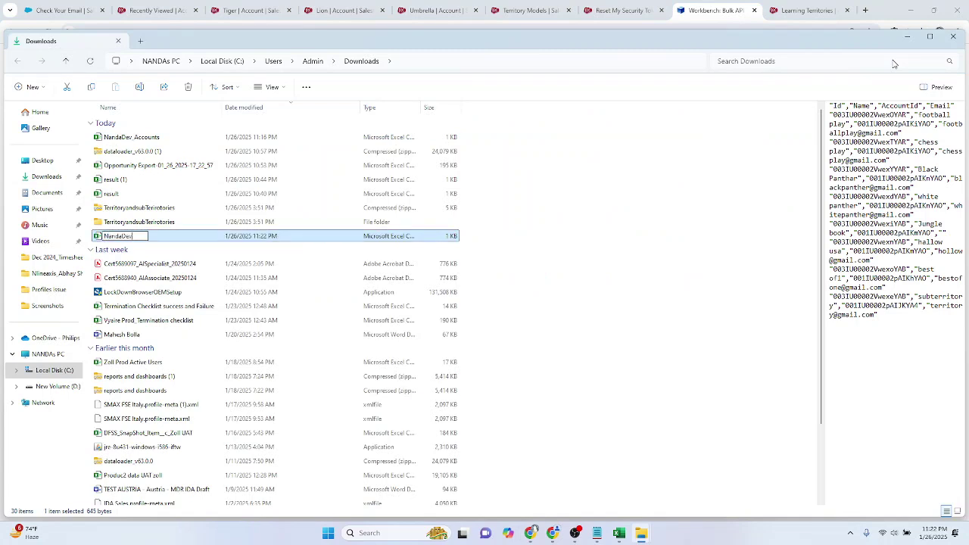
{"action": "type", "text": "_Contact"}
{"action": "key", "text": "Return"}
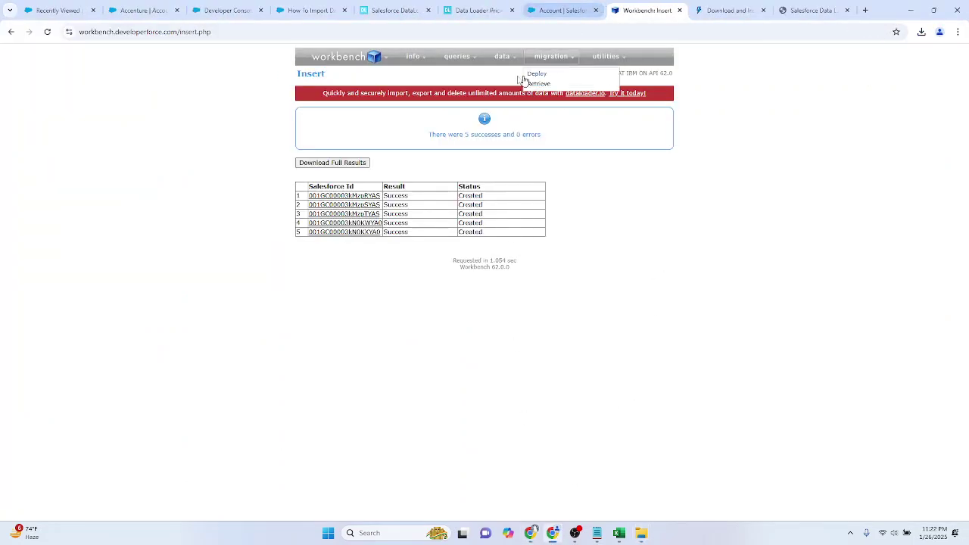
Step: Start a Contact insert from file using NandaDev_Contact.csv
{"action": "mouse_move", "coordinate": [504, 57]}
{"action": "left_click", "coordinate": [505, 75]}
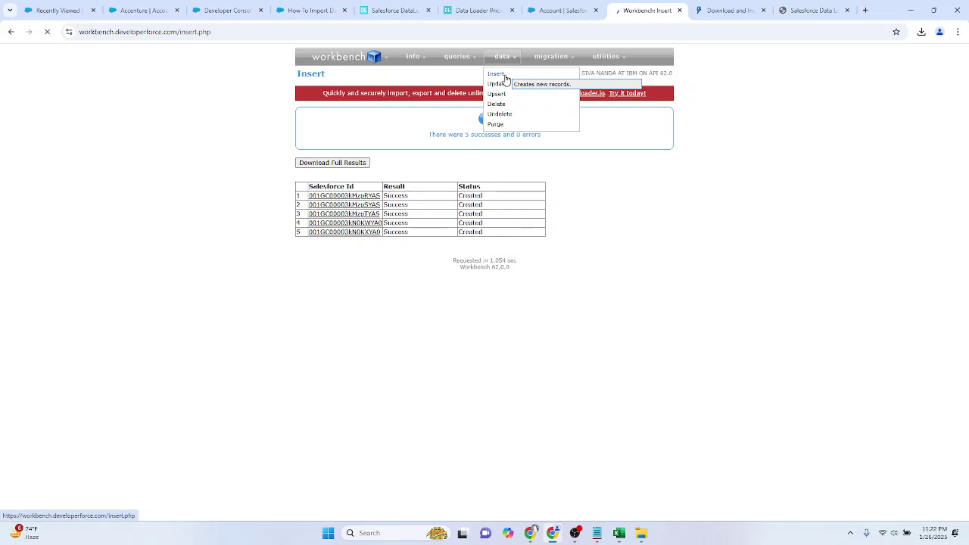
{"action": "left_click", "coordinate": [330, 172]}
{"action": "left_click", "coordinate": [381, 146]}
{"action": "type", "text": "con"}
{"action": "key", "text": "Down"}
{"action": "key", "text": "Down"}
{"action": "key", "text": "Down"}
{"action": "key", "text": "Down"}
{"action": "key", "text": "Down"}
{"action": "key", "text": "Down"}
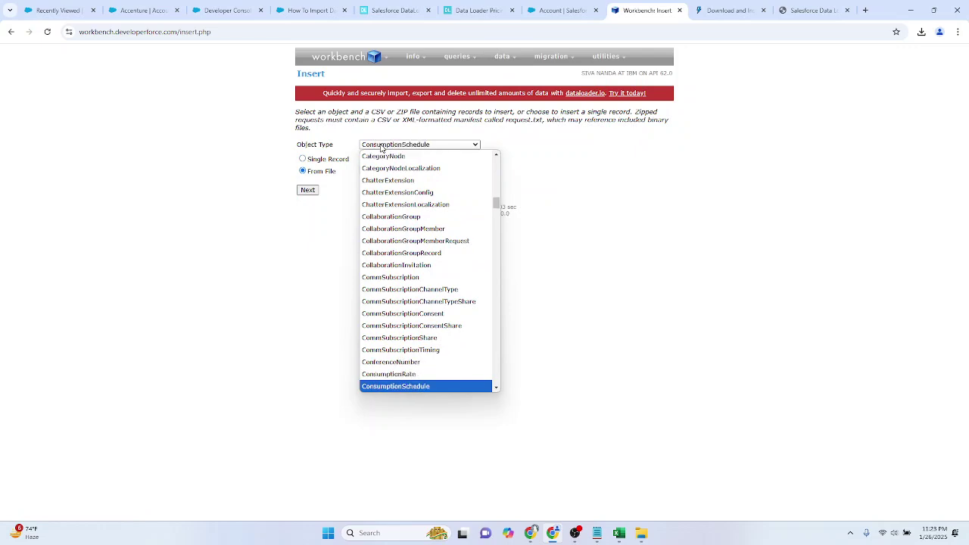
{"action": "key", "text": "Up"}
{"action": "key", "text": "Up"}
{"action": "key", "text": "Return"}
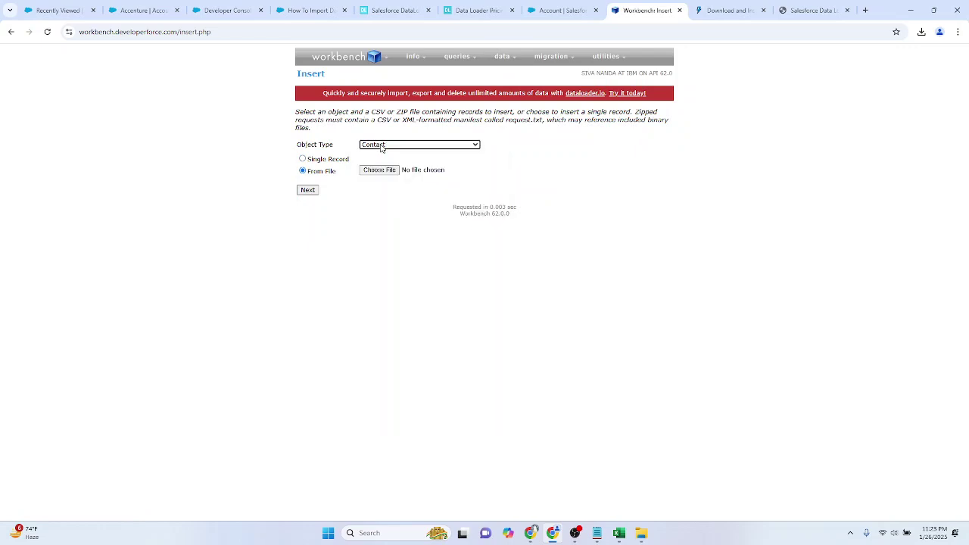
{"action": "left_click", "coordinate": [390, 168]}
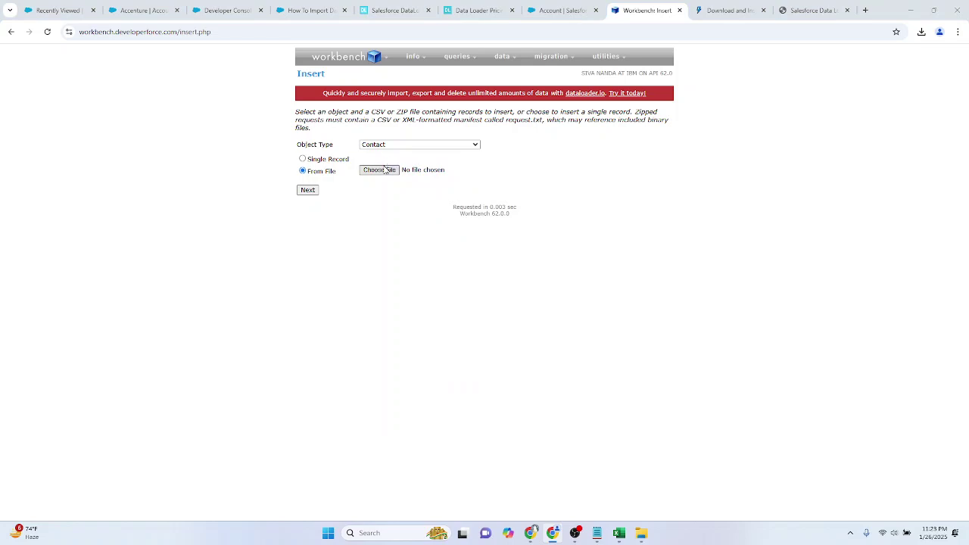
{"action": "double_click", "coordinate": [205, 185]}
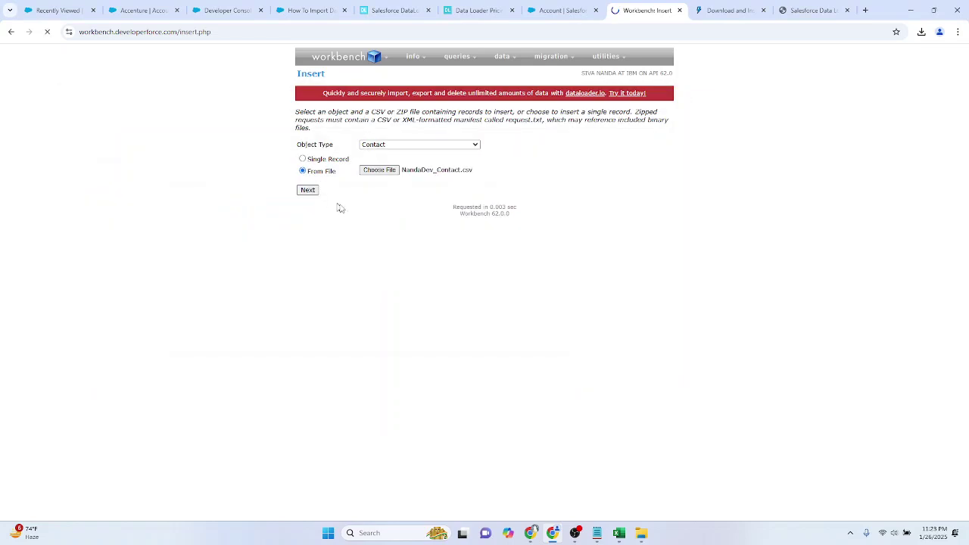
Step: Map the CSV's Name column to the LastName field
{"action": "scroll", "coordinate": [390, 240], "scroll_direction": "down", "scroll_amount": 1}
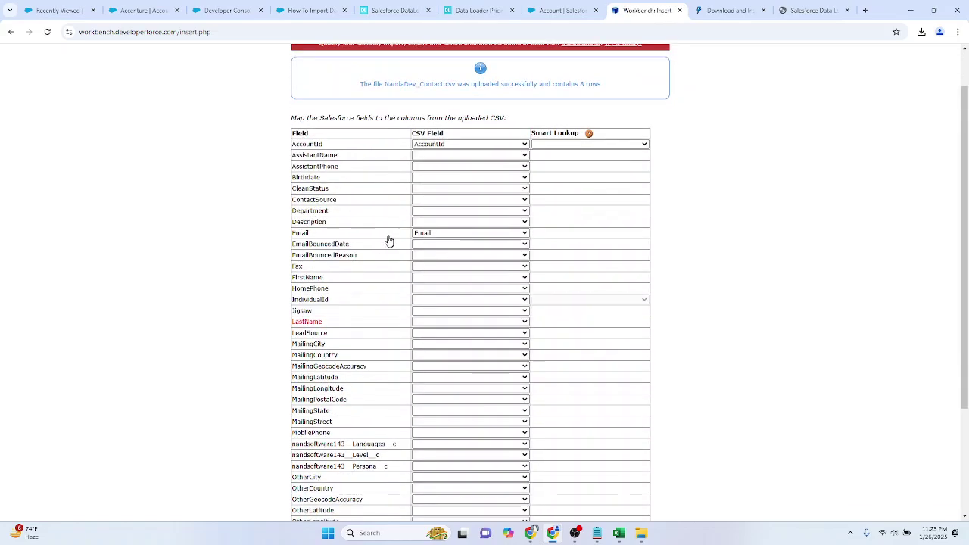
{"action": "scroll", "coordinate": [389, 241], "scroll_direction": "down", "scroll_amount": 3}
{"action": "left_click", "coordinate": [471, 172]}
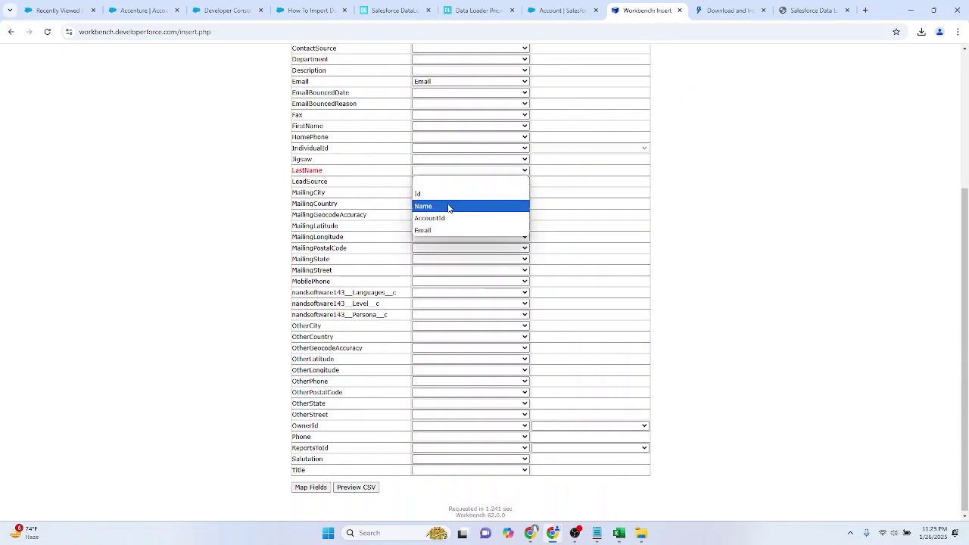
{"action": "left_click", "coordinate": [257, 199]}
{"action": "scroll", "coordinate": [257, 199], "scroll_direction": "up", "scroll_amount": 2}
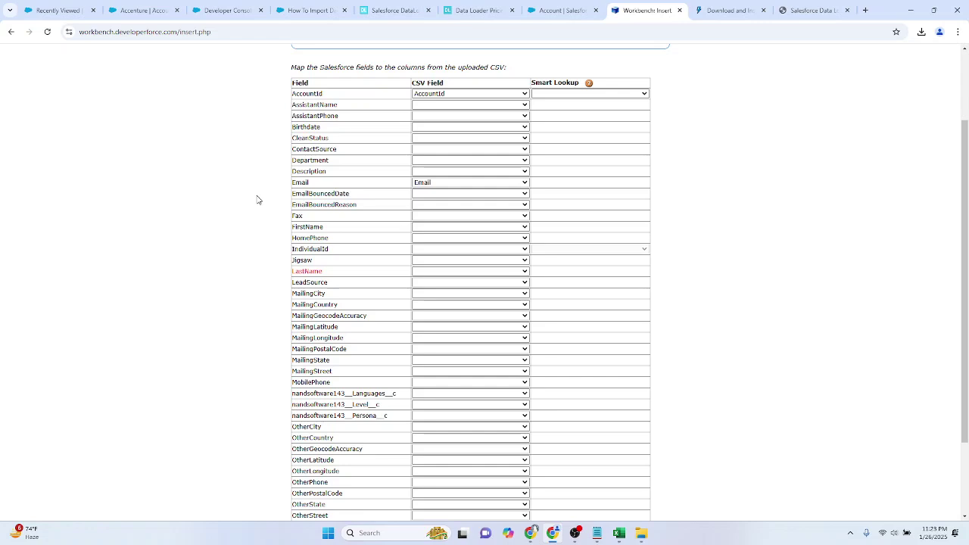
{"action": "left_click", "coordinate": [431, 272]}
{"action": "left_click", "coordinate": [438, 307]}
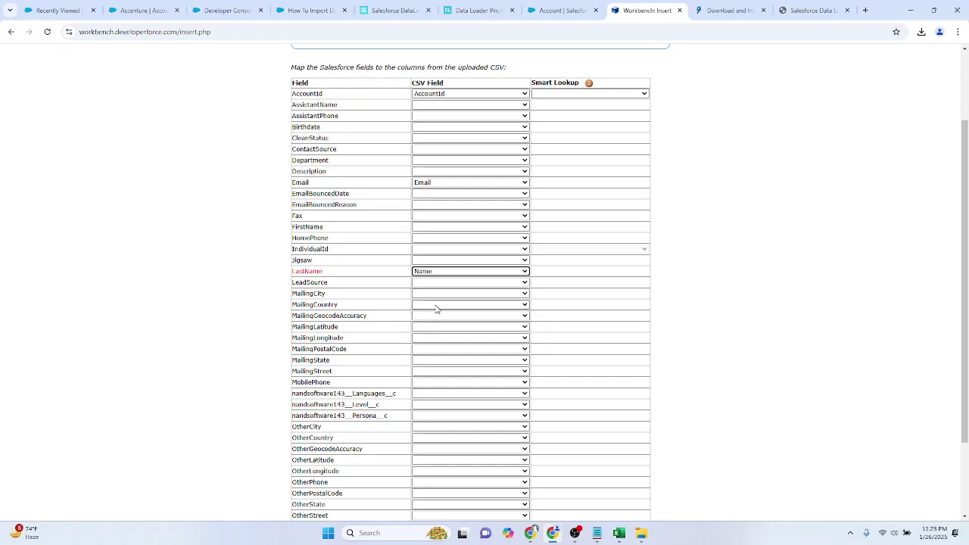
{"action": "scroll", "coordinate": [504, 296], "scroll_direction": "down", "scroll_amount": 2}
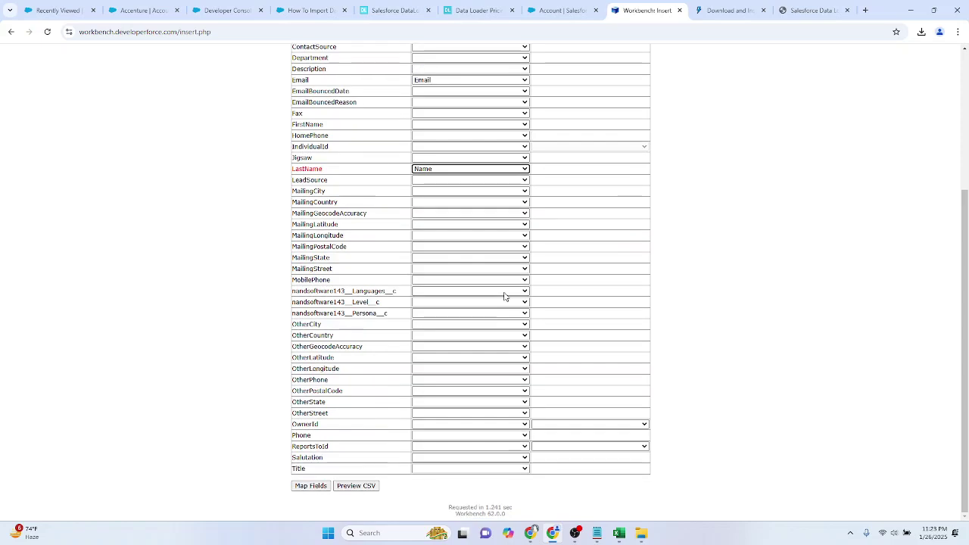
{"action": "scroll", "coordinate": [505, 296], "scroll_direction": "up", "scroll_amount": 1}
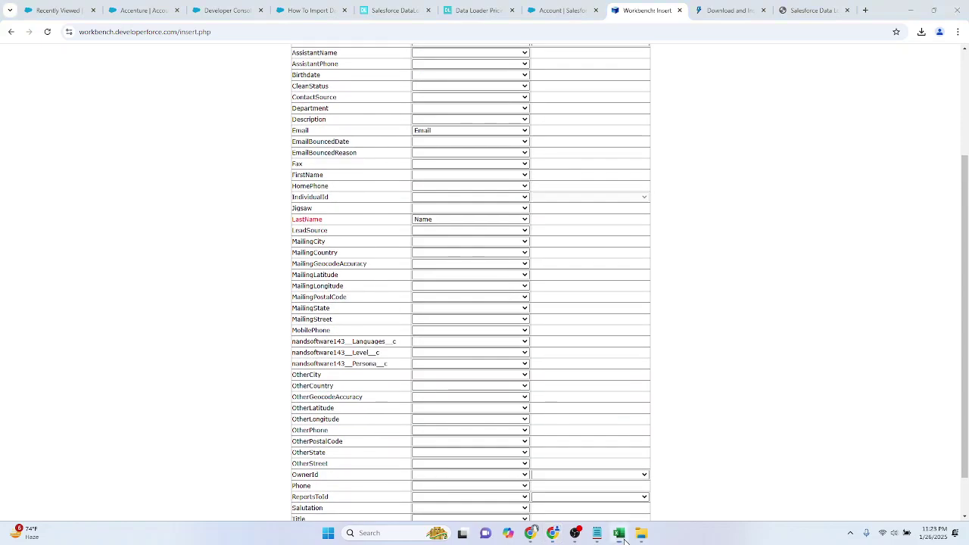
{"action": "left_click", "coordinate": [618, 533]}
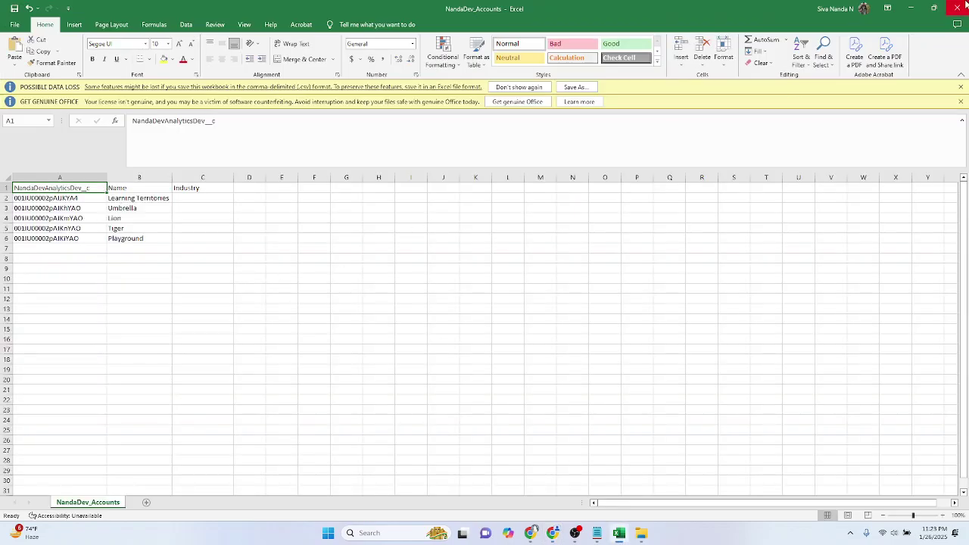
Step: Swap NandaDev_Accounts for NandaDev_Contact in Excel, widen its Name column, and return to Workbench
{"action": "left_click", "coordinate": [958, 8]}
{"action": "mouse_move", "coordinate": [641, 533]}
{"action": "left_click", "coordinate": [585, 463]}
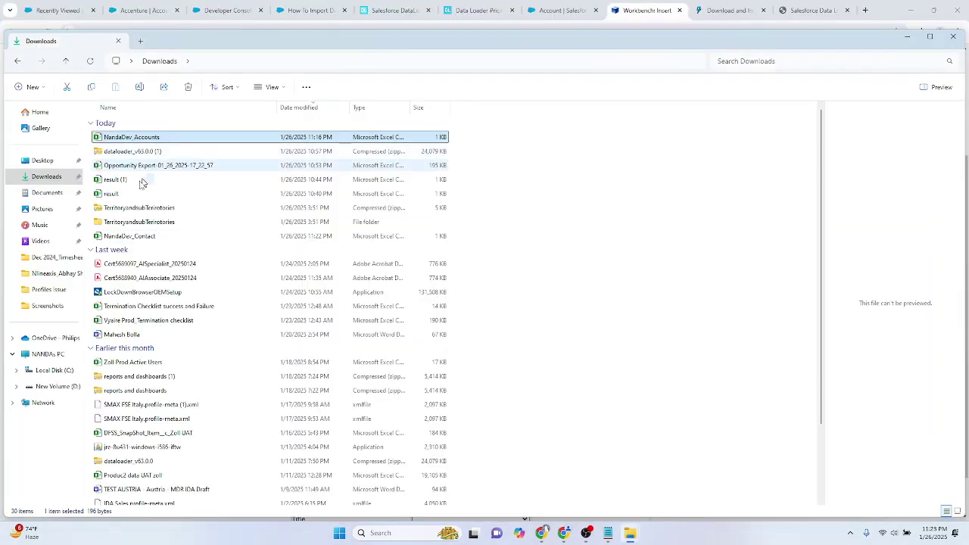
{"action": "left_click", "coordinate": [249, 235]}
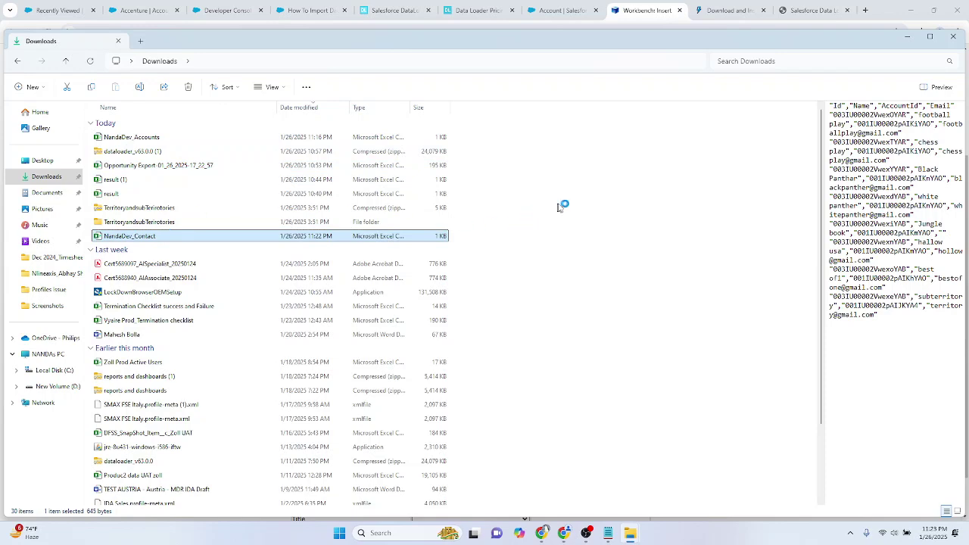
{"action": "key", "text": "Return"}
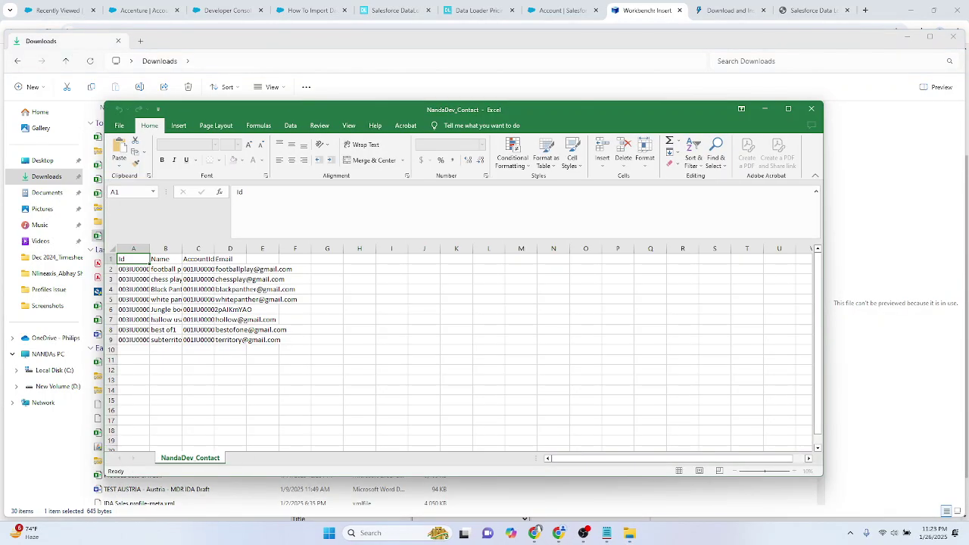
{"action": "left_click", "coordinate": [176, 265]}
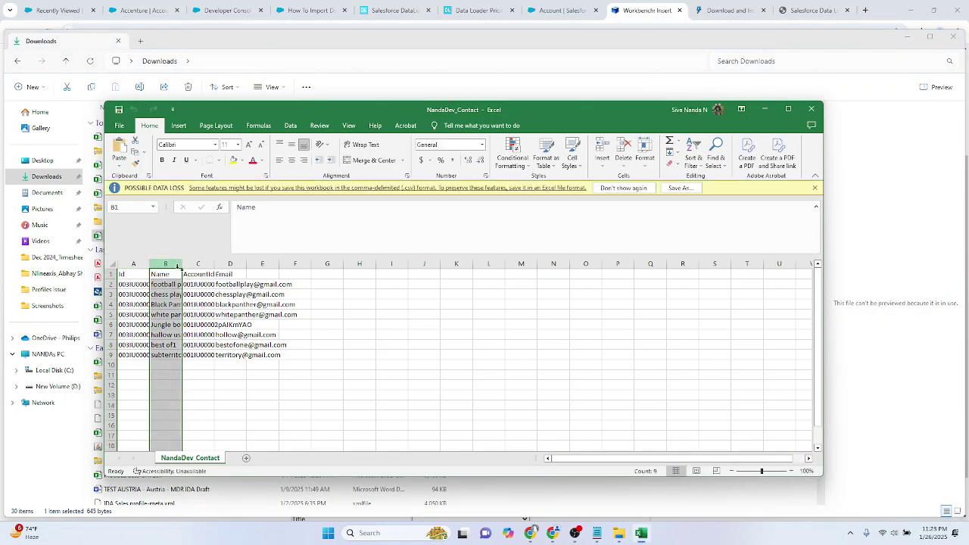
{"action": "left_click_drag", "start_coordinate": [180, 268], "coordinate": [196, 269]}
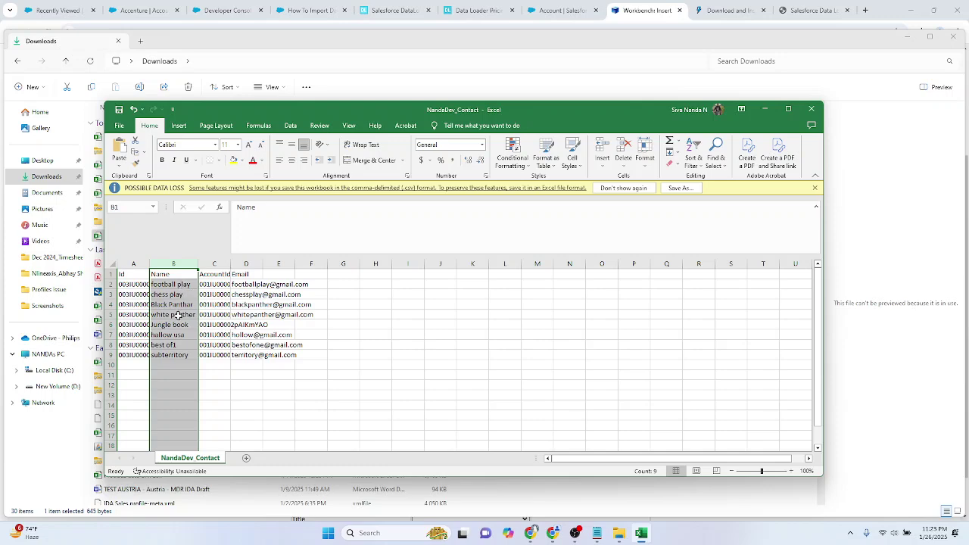
{"action": "key", "text": "alt+Tab"}
{"action": "key", "text": "alt+Tab"}
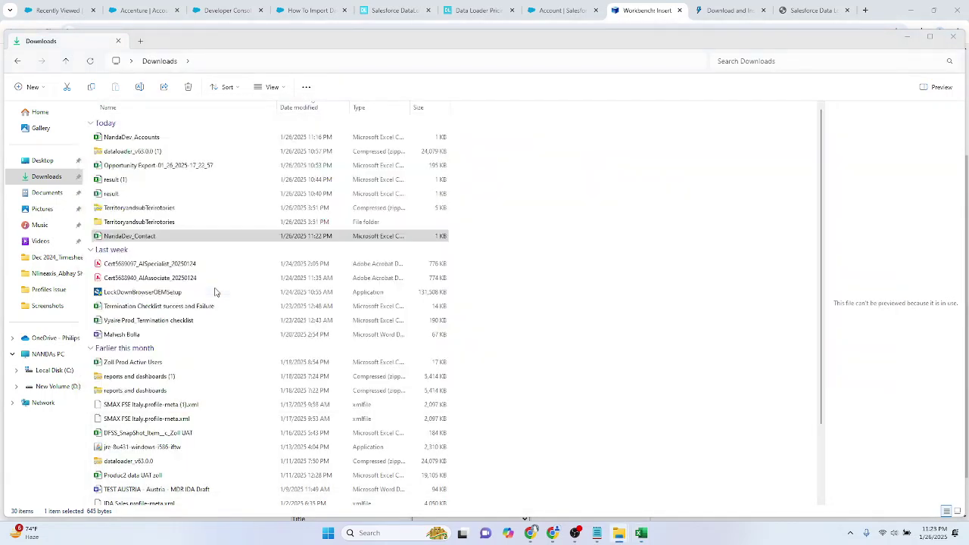
{"action": "scroll", "coordinate": [452, 240], "scroll_direction": "down", "scroll_amount": 1}
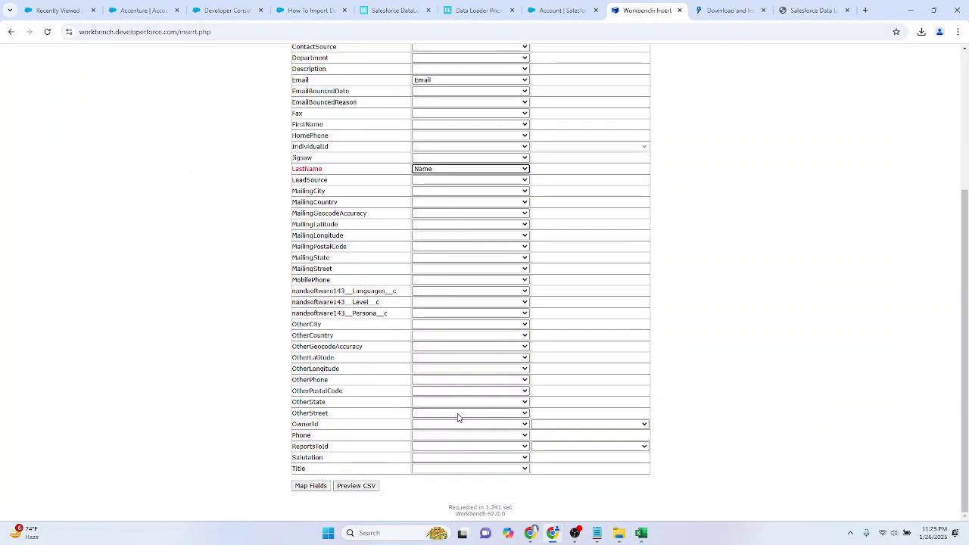
Step: Locate the AccountId mapping row and compare it with column C's autofitted AccountId values in Excel
{"action": "key", "text": "ctrl+f"}
{"action": "type", "text": "account"}
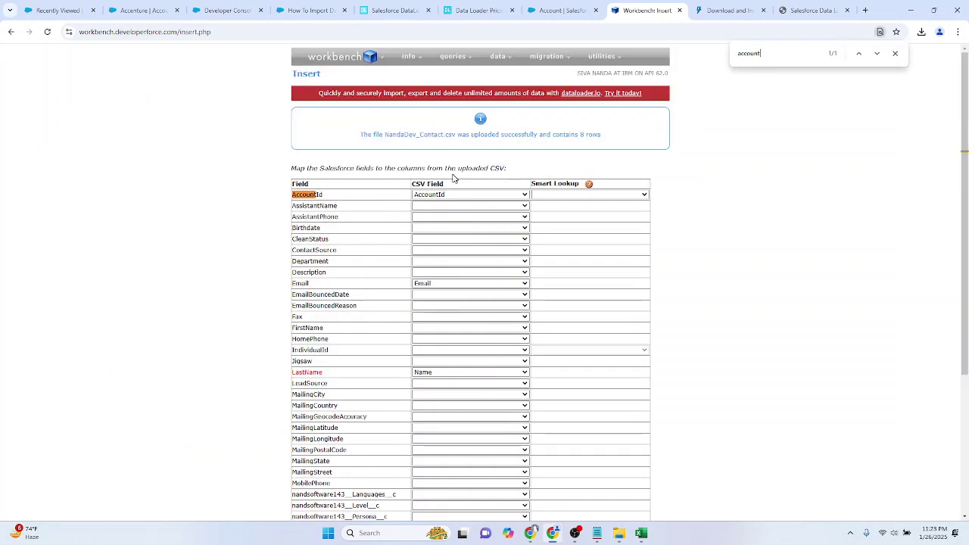
{"action": "left_click", "coordinate": [642, 533]}
{"action": "left_click", "coordinate": [401, 390]}
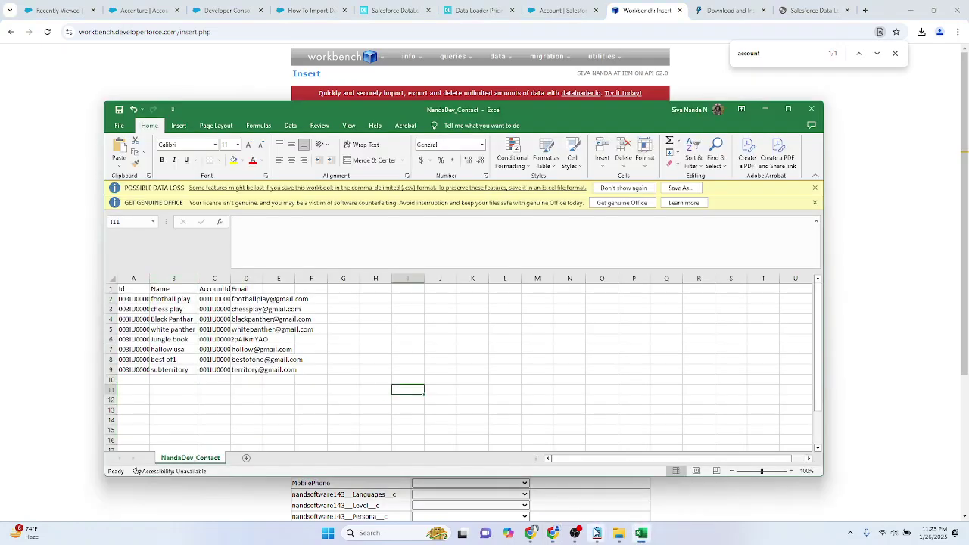
{"action": "left_click", "coordinate": [465, 398]}
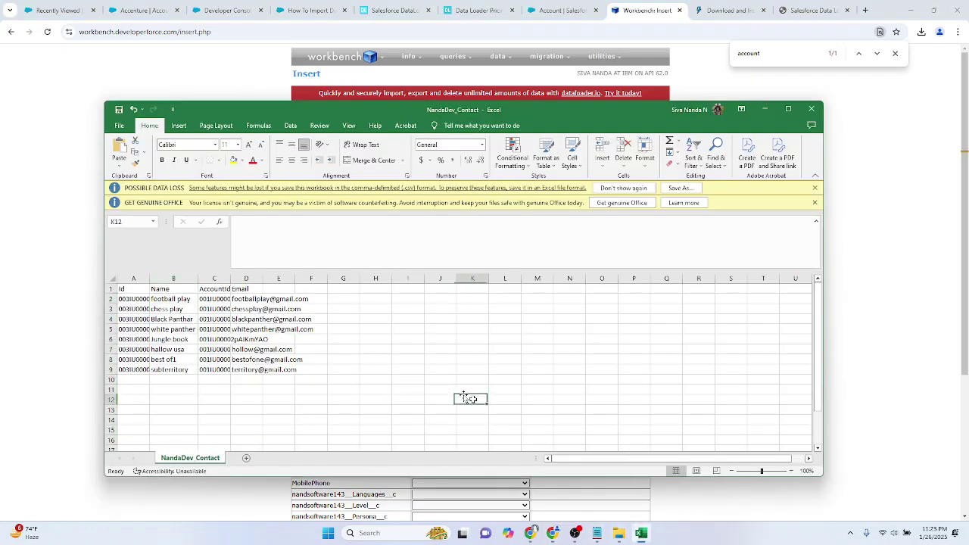
{"action": "double_click", "coordinate": [230, 279]}
{"action": "left_click_drag", "start_coordinate": [368, 112], "coordinate": [671, 208]}
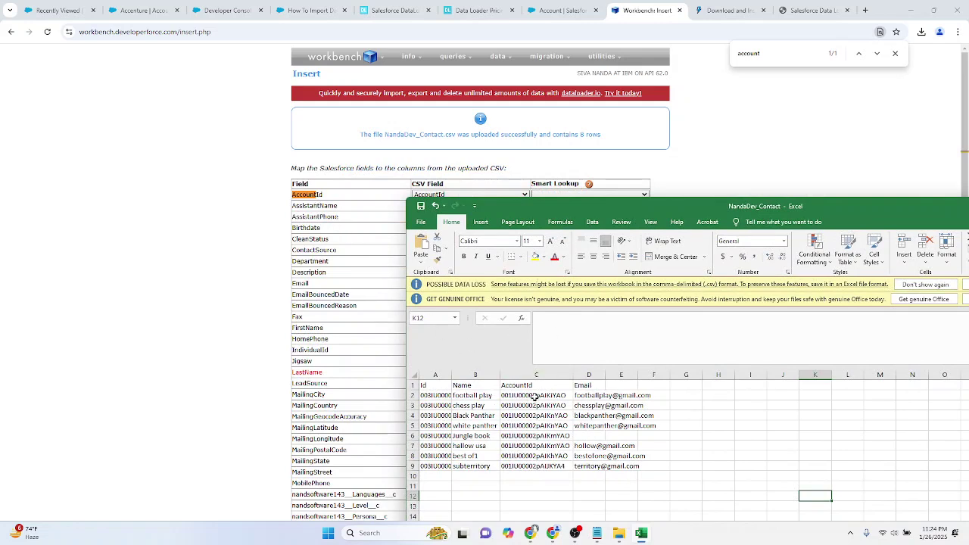
{"action": "left_click", "coordinate": [509, 397]}
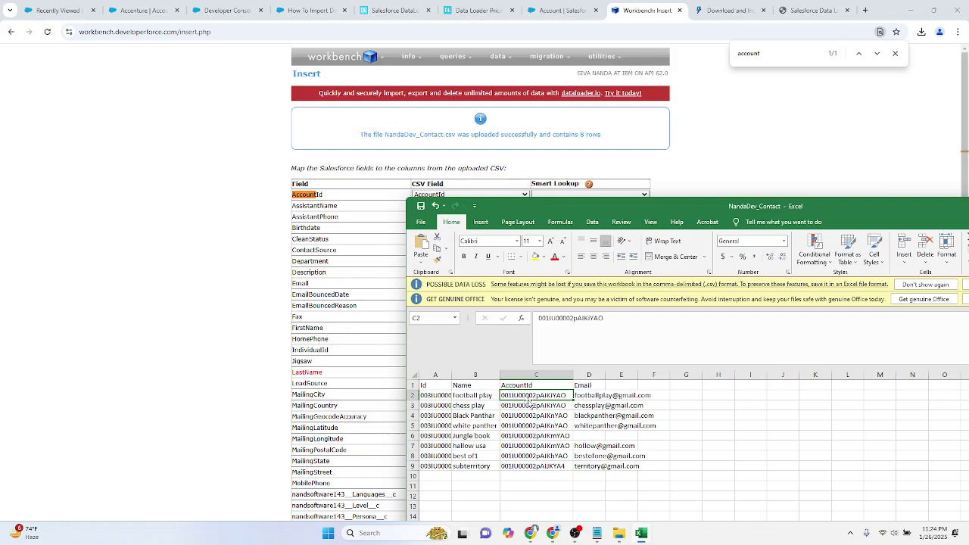
{"action": "left_click", "coordinate": [266, 280]}
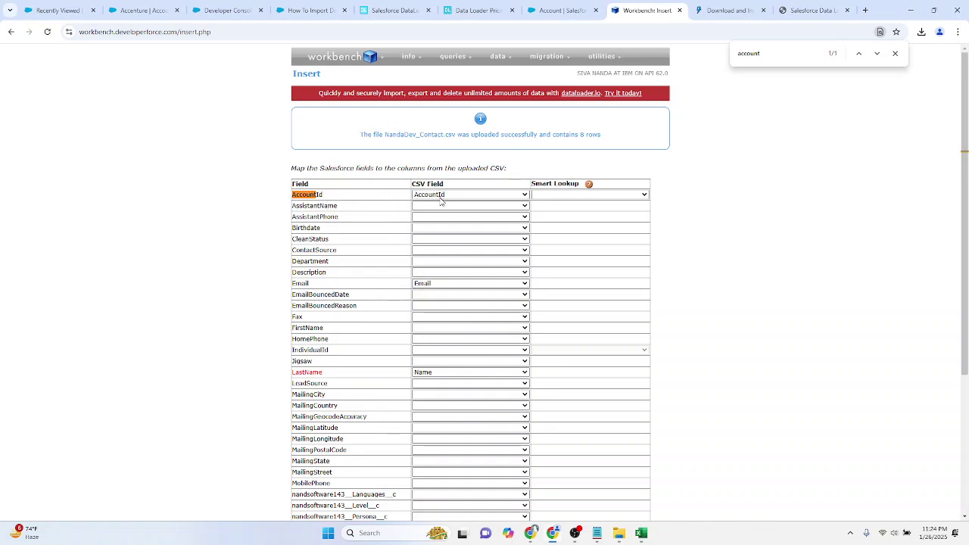
{"action": "left_click", "coordinate": [573, 196]}
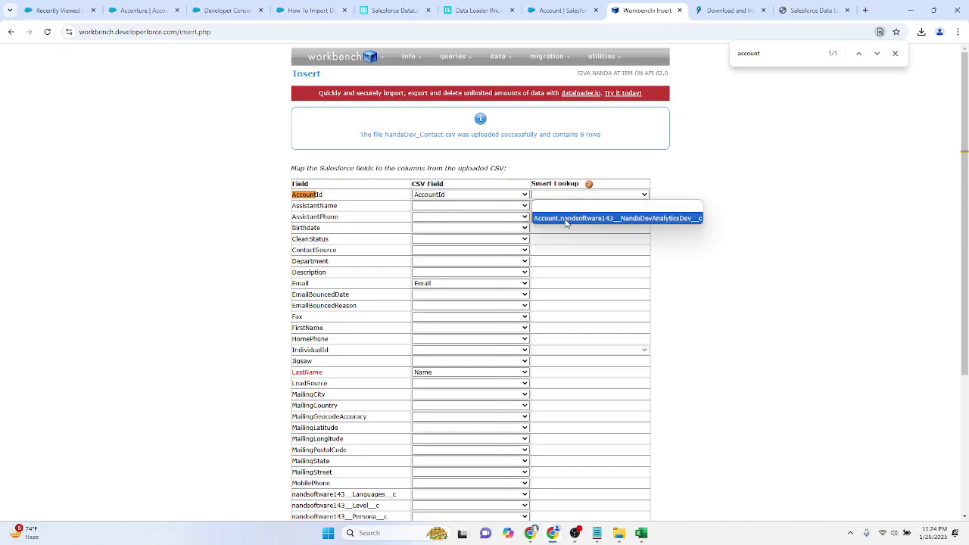
{"action": "key", "text": "alt+Tab"}
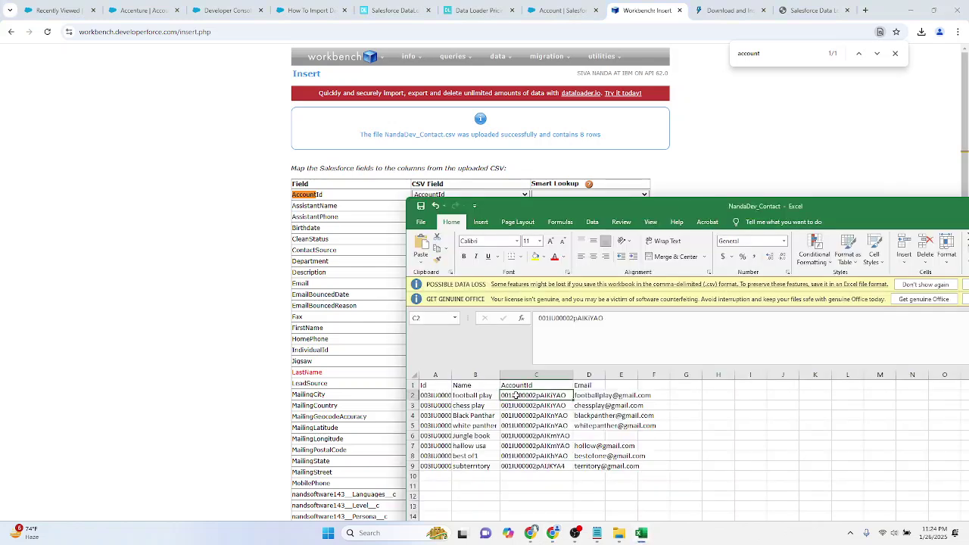
{"action": "left_click", "coordinate": [207, 309]}
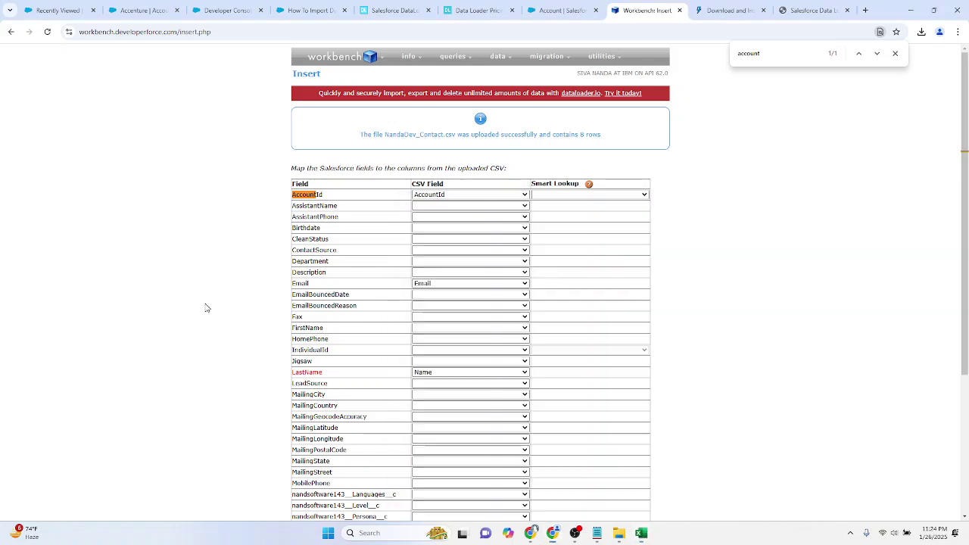
{"action": "left_click", "coordinate": [585, 196]}
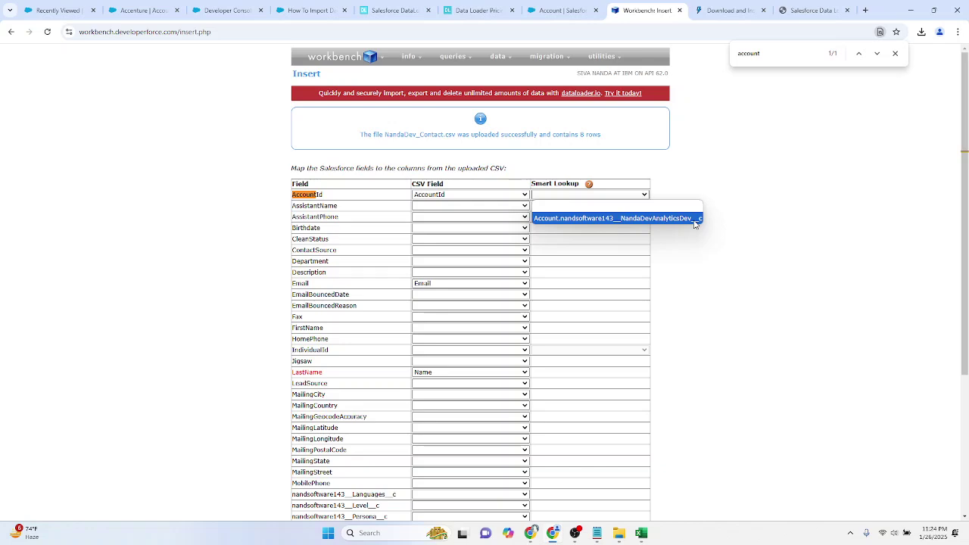
{"action": "left_click", "coordinate": [694, 218]}
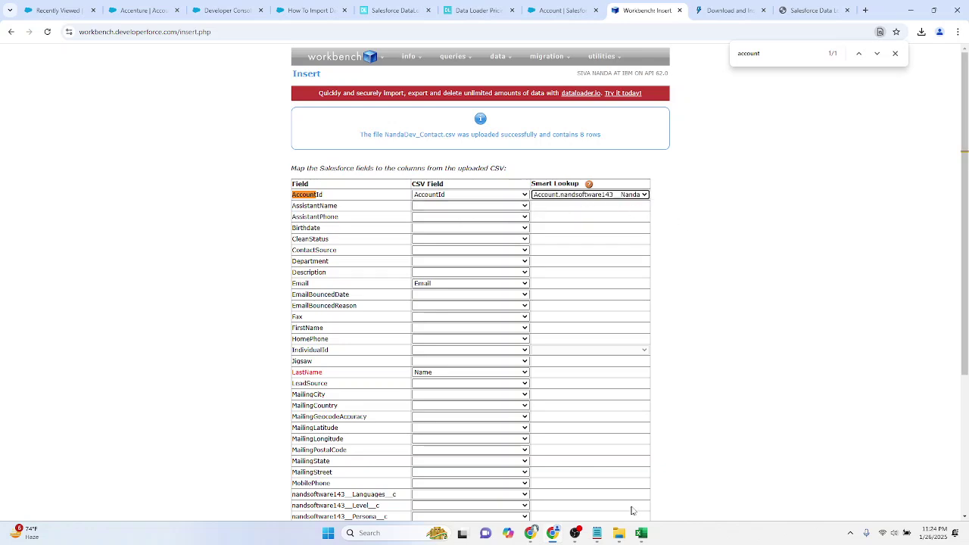
{"action": "left_click", "coordinate": [640, 532]}
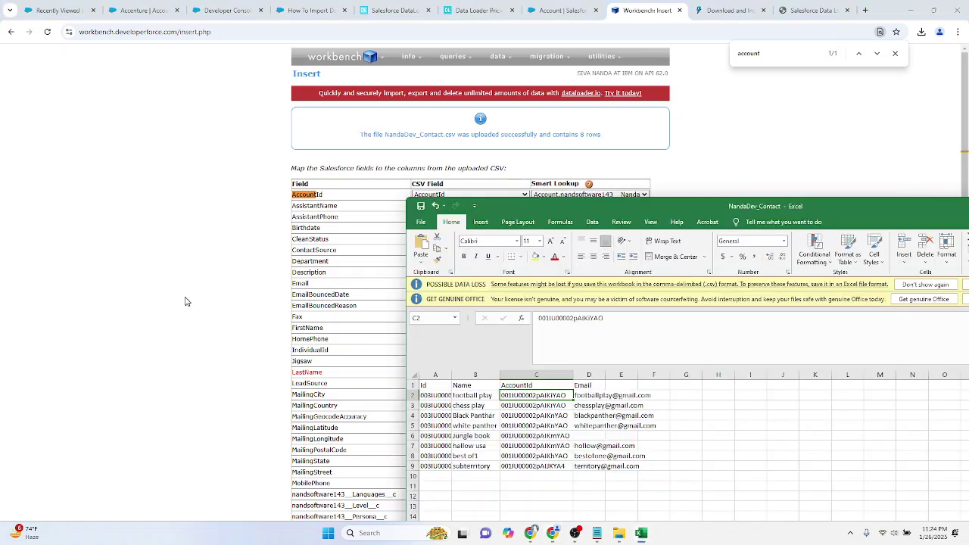
{"action": "left_click", "coordinate": [187, 299]}
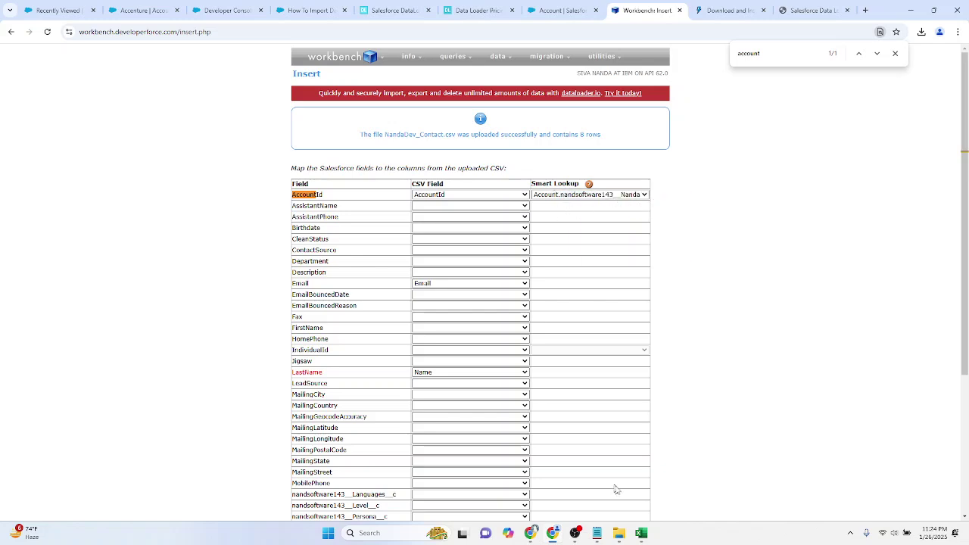
{"action": "left_click", "coordinate": [641, 539]}
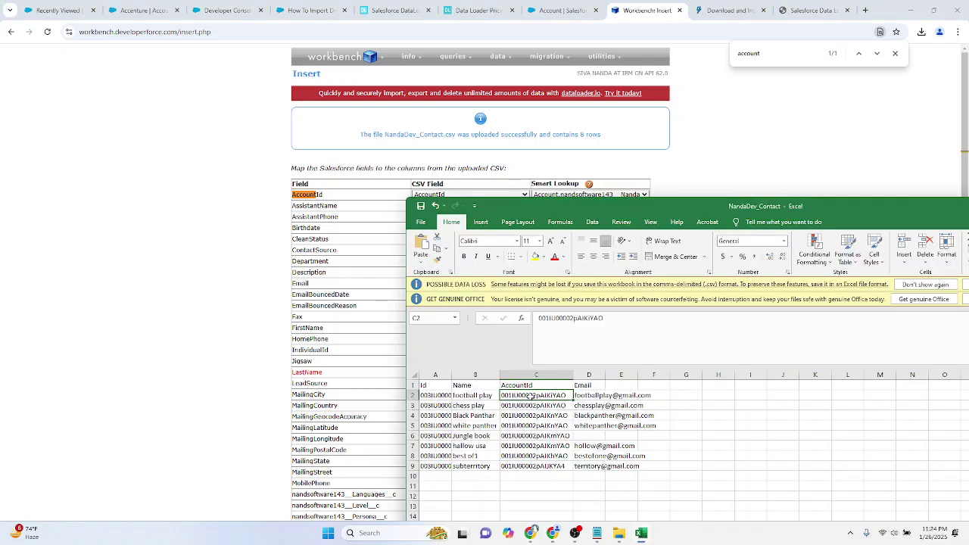
{"action": "left_click", "coordinate": [192, 340]}
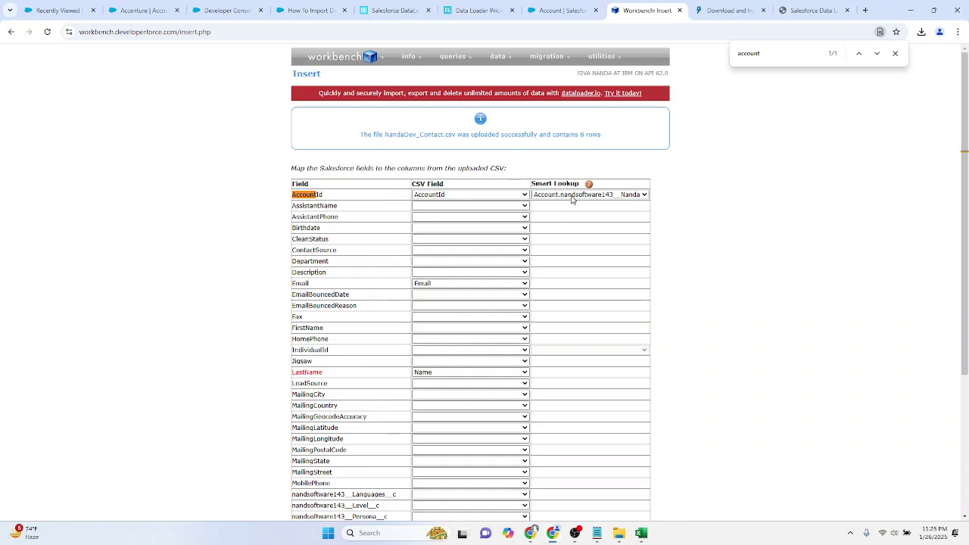
{"action": "left_click", "coordinate": [640, 533]}
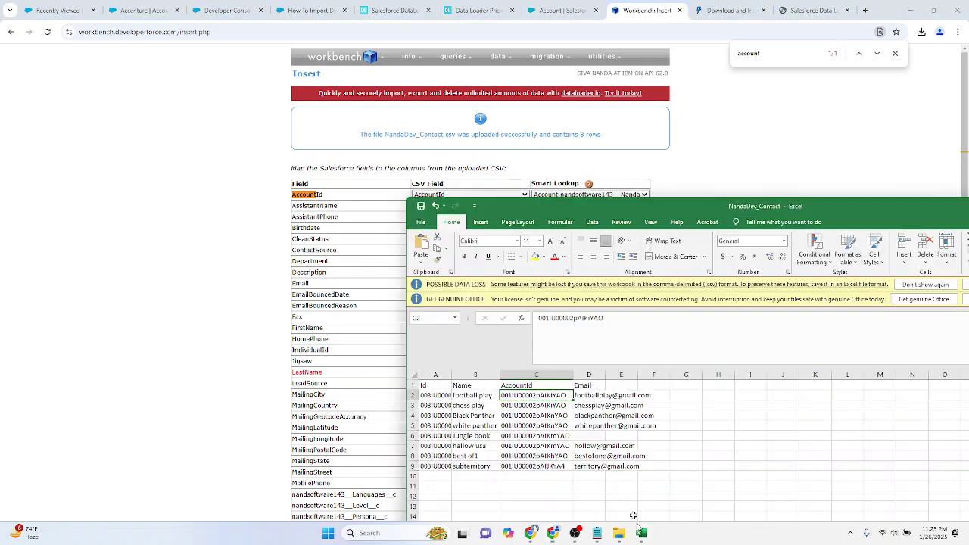
{"action": "left_click", "coordinate": [180, 331]}
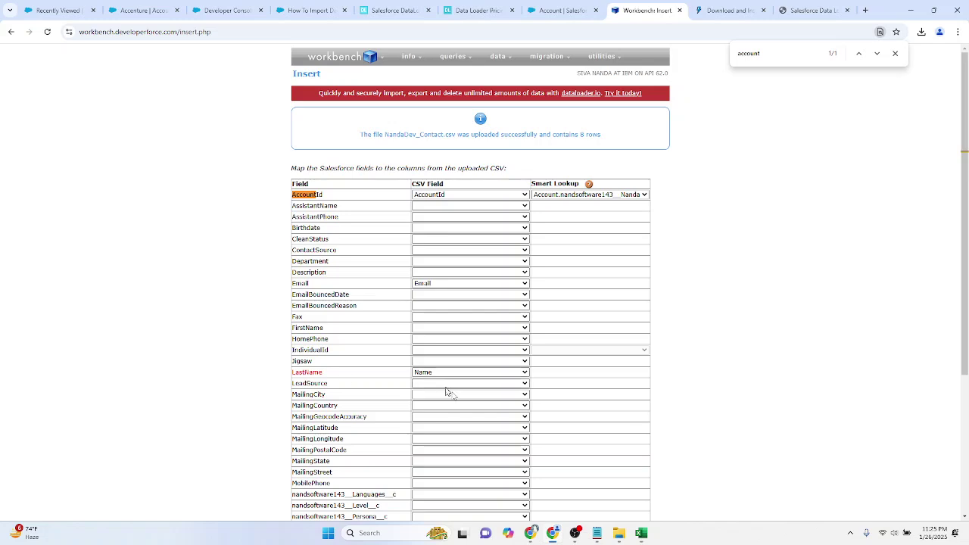
{"action": "left_click", "coordinate": [640, 532]}
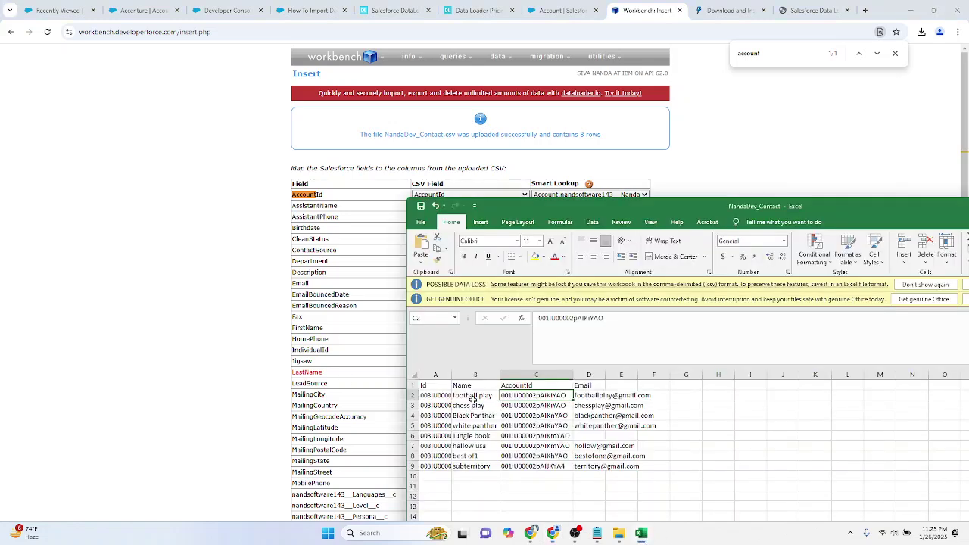
{"action": "left_click", "coordinate": [473, 395]}
{"action": "left_click", "coordinate": [195, 367]}
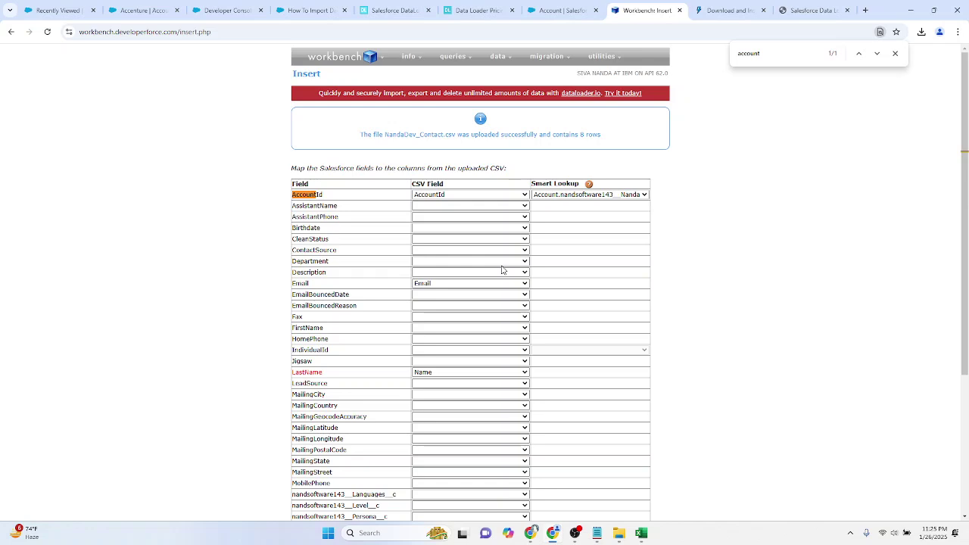
{"action": "left_click", "coordinate": [640, 533]}
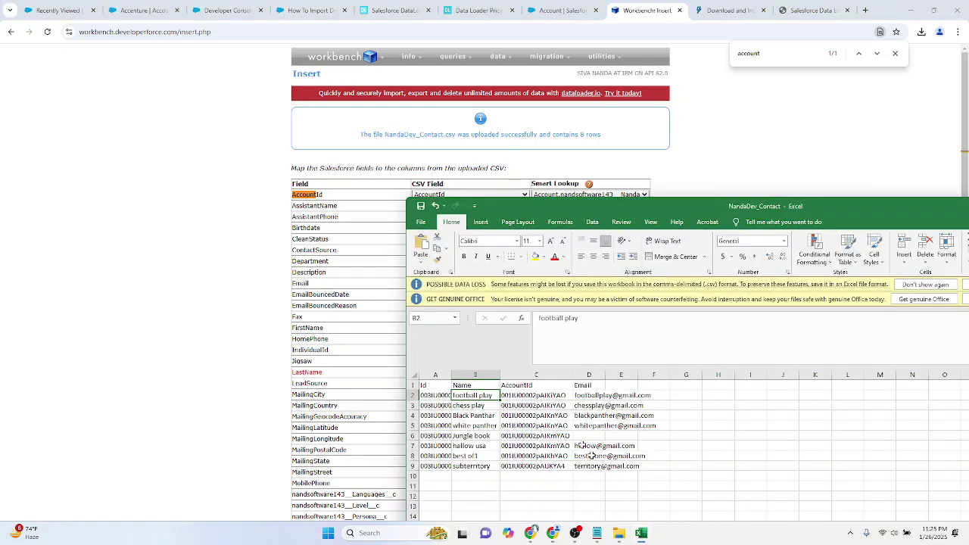
{"action": "left_click", "coordinate": [535, 394]}
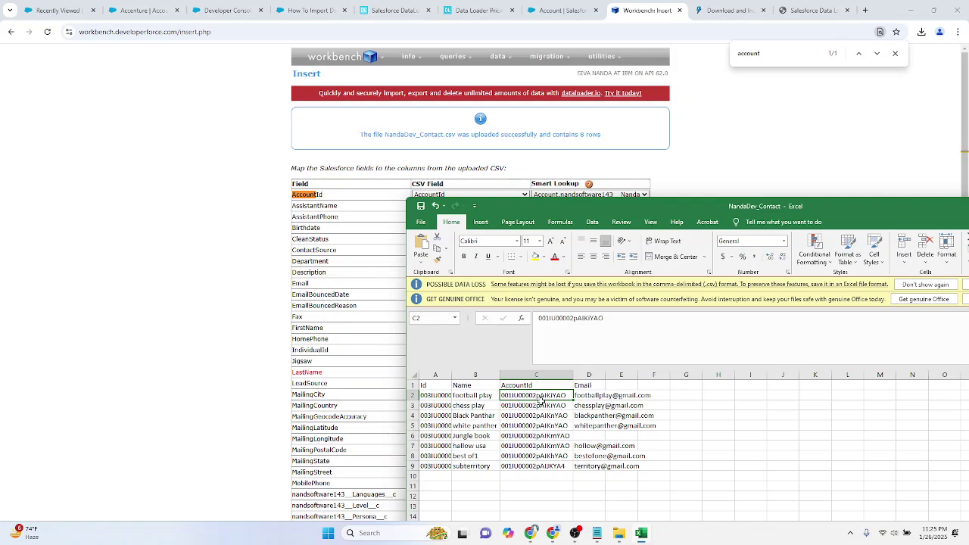
{"action": "left_click", "coordinate": [232, 330]}
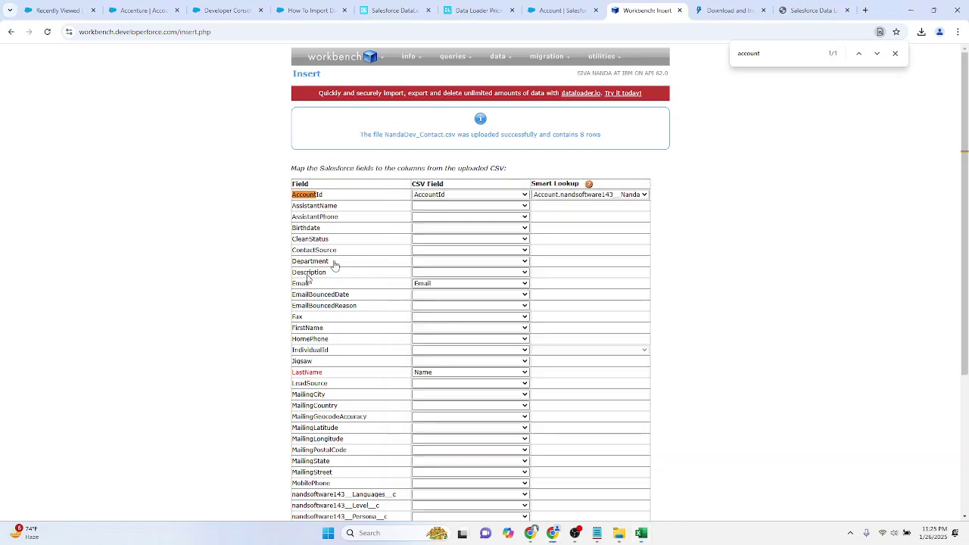
{"action": "left_click", "coordinate": [640, 534]}
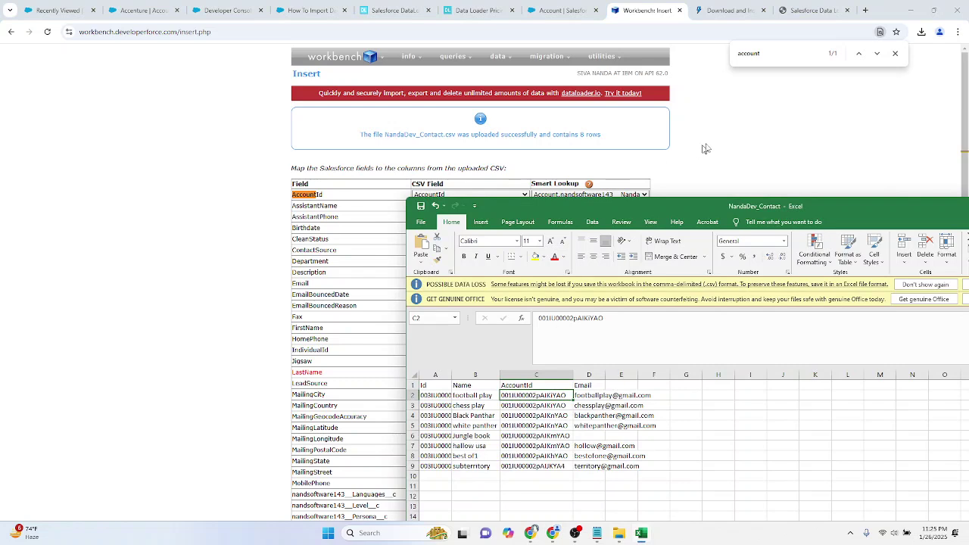
{"action": "left_click", "coordinate": [698, 151]}
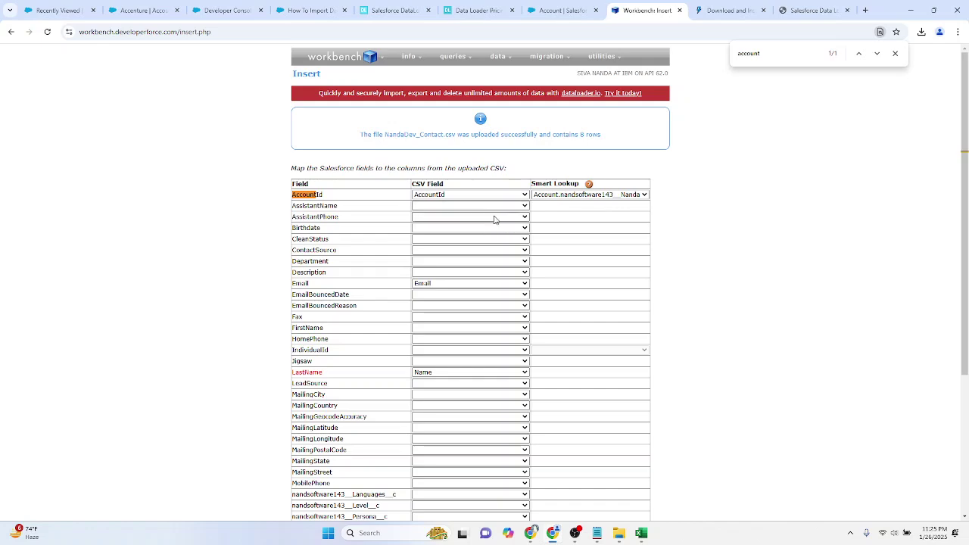
{"action": "scroll", "coordinate": [494, 219], "scroll_direction": "down", "scroll_amount": 3}
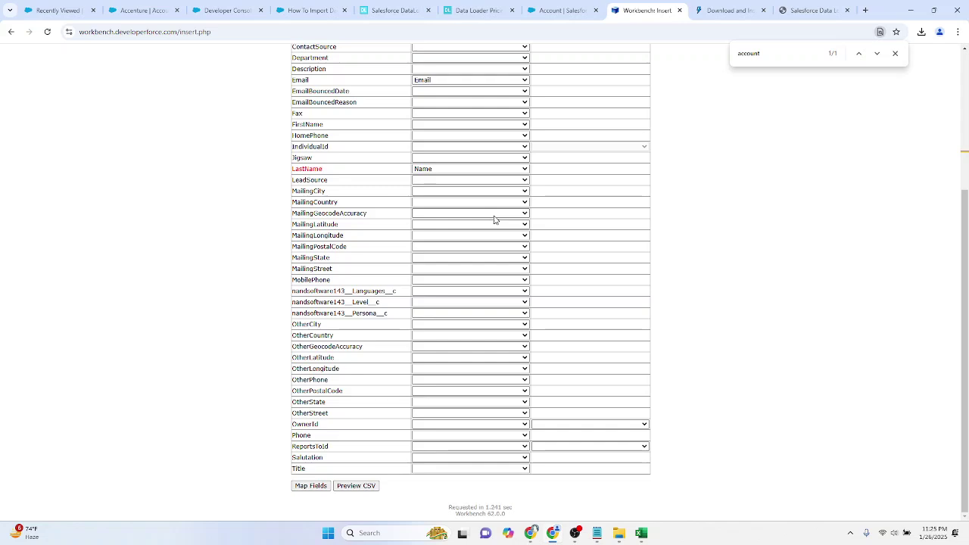
Step: Insert the 8 contacts and open the fourth created contact in Salesforce
{"action": "left_click", "coordinate": [312, 487]}
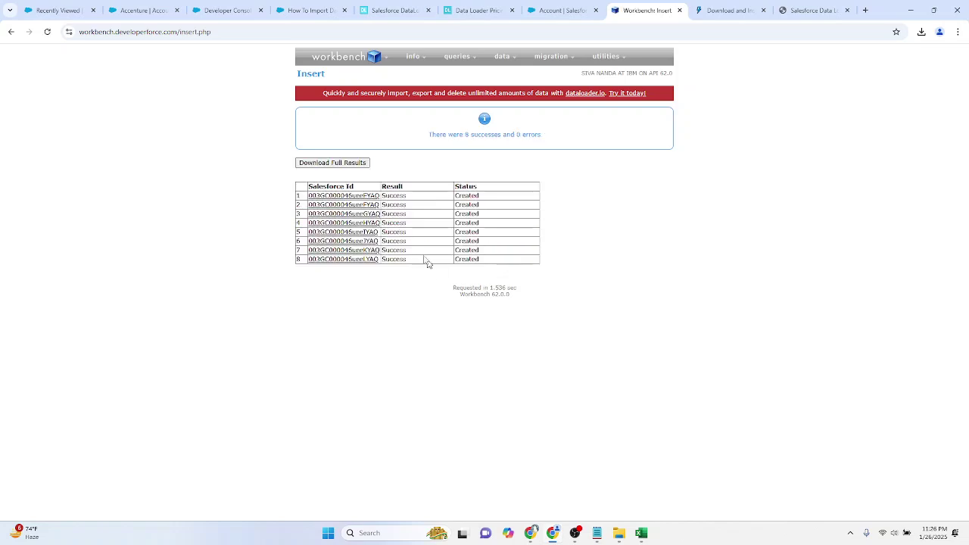
{"action": "mouse_move", "coordinate": [359, 204]}
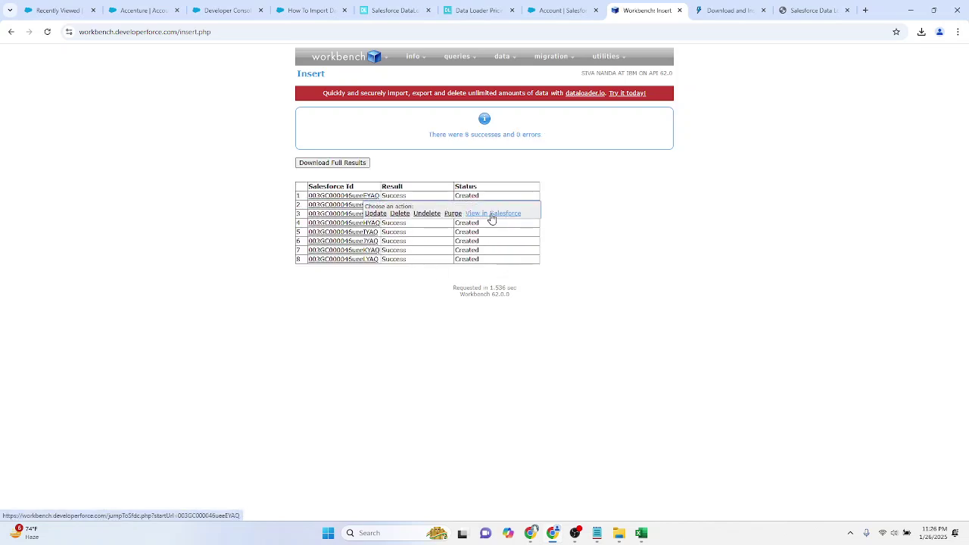
{"action": "mouse_move", "coordinate": [337, 227]}
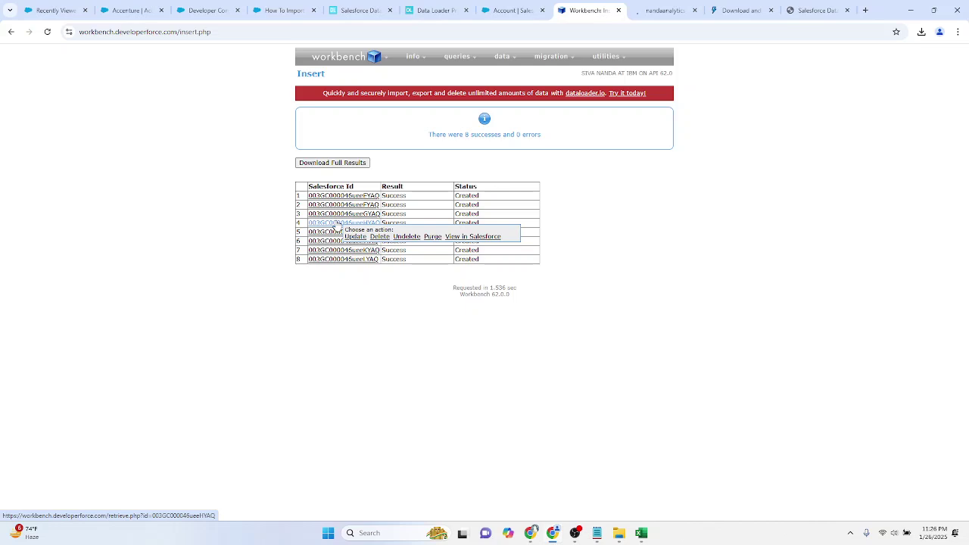
{"action": "left_click", "coordinate": [472, 237]}
{"action": "left_click", "coordinate": [534, 7]}
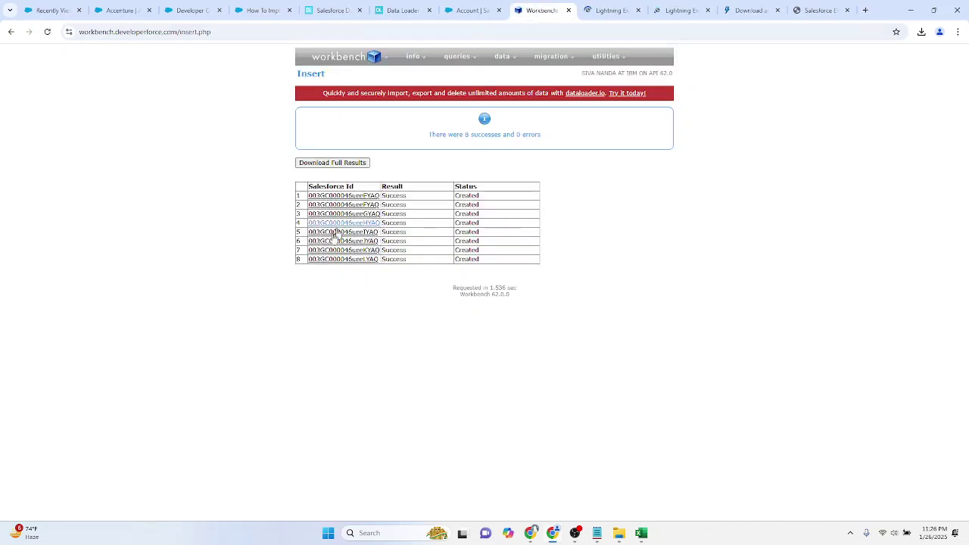
Step: Open the seventh and eighth created contacts in Salesforce
{"action": "mouse_move", "coordinate": [349, 256]}
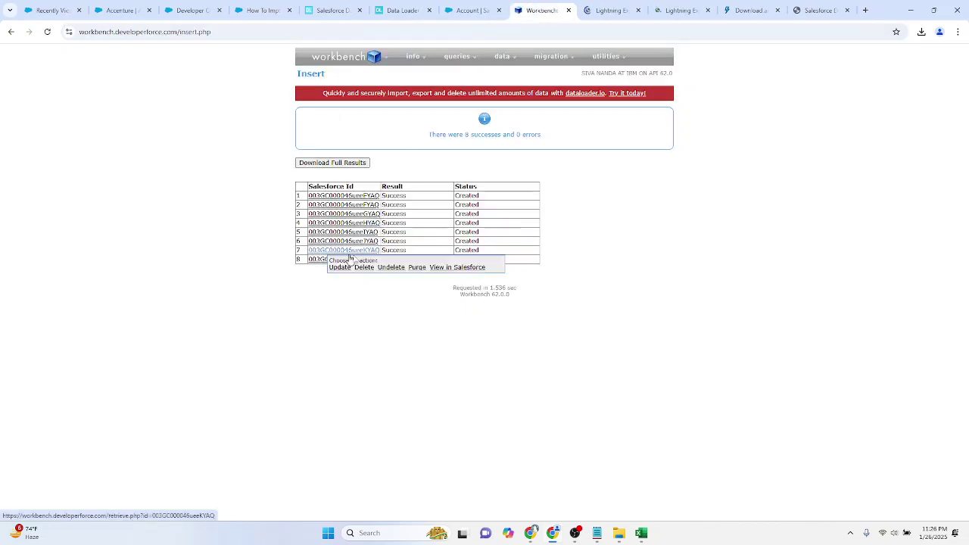
{"action": "left_click", "coordinate": [454, 268]}
{"action": "mouse_move", "coordinate": [317, 267]}
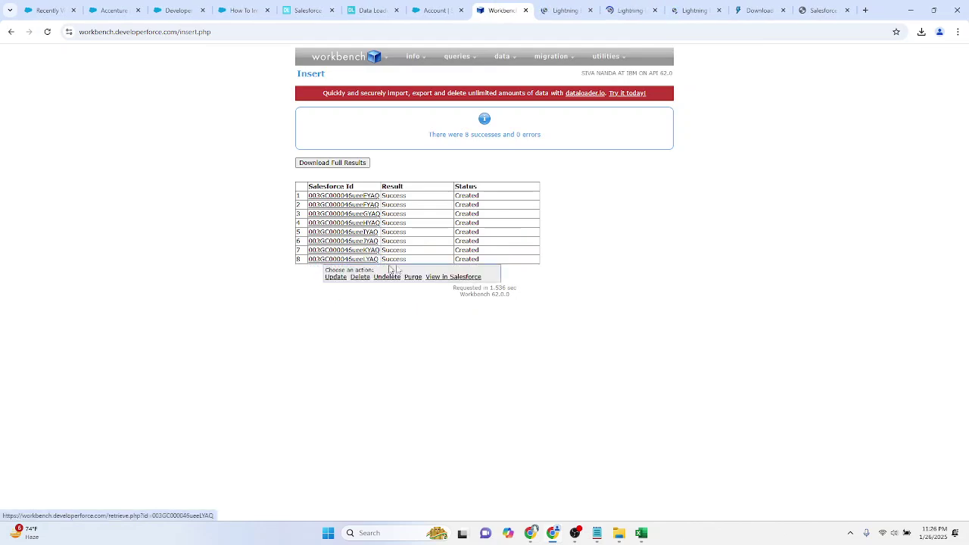
{"action": "left_click", "coordinate": [443, 277]}
Step: Check the Account Name on white panther, best of1 (Umbrella), subterritory (Learning Territories) and football play (Playground)
{"action": "left_click", "coordinate": [517, 7]}
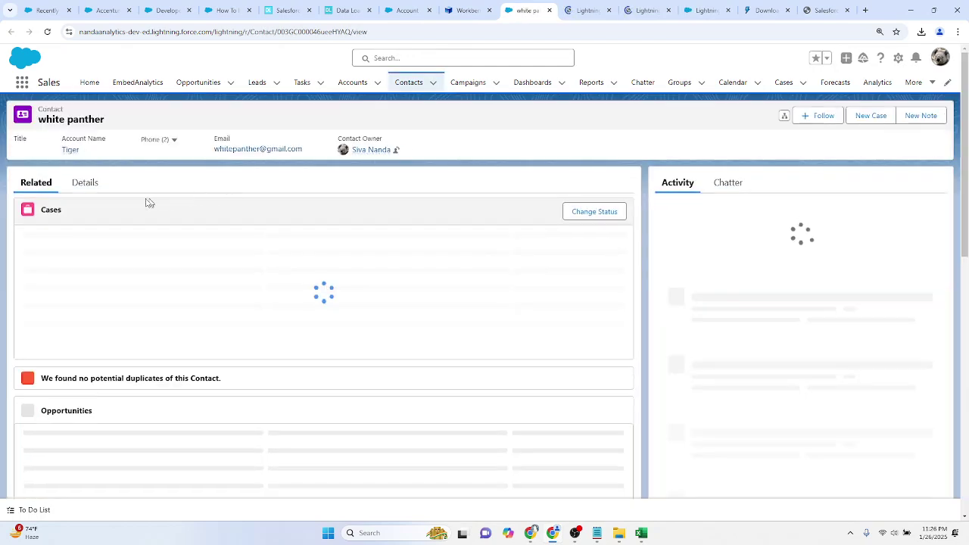
{"action": "left_click", "coordinate": [85, 182]}
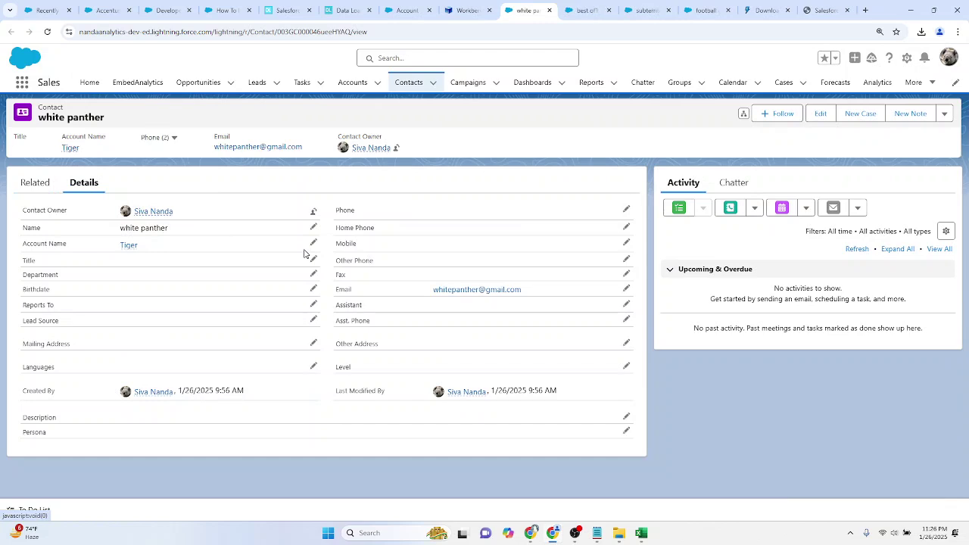
{"action": "left_click", "coordinate": [583, 9]}
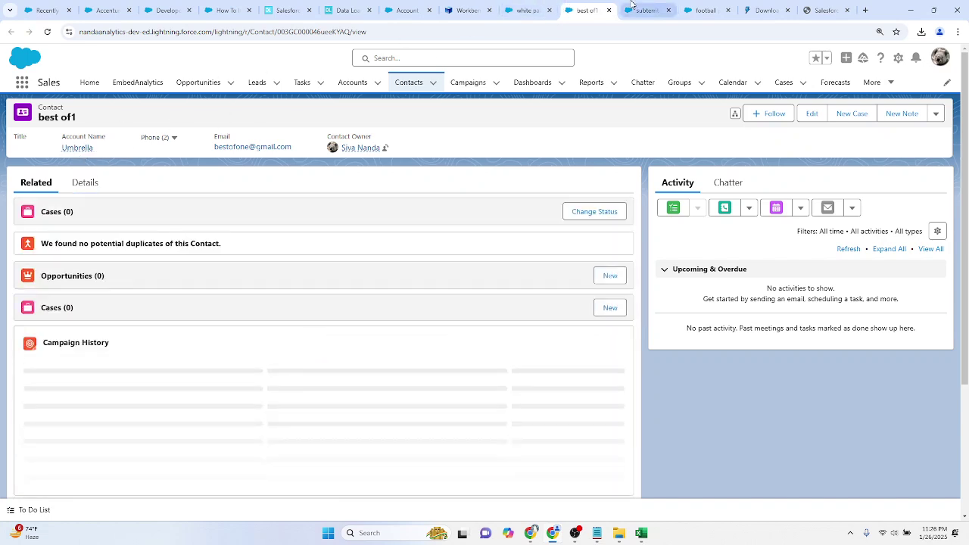
{"action": "key", "text": "ctrl+Tab"}
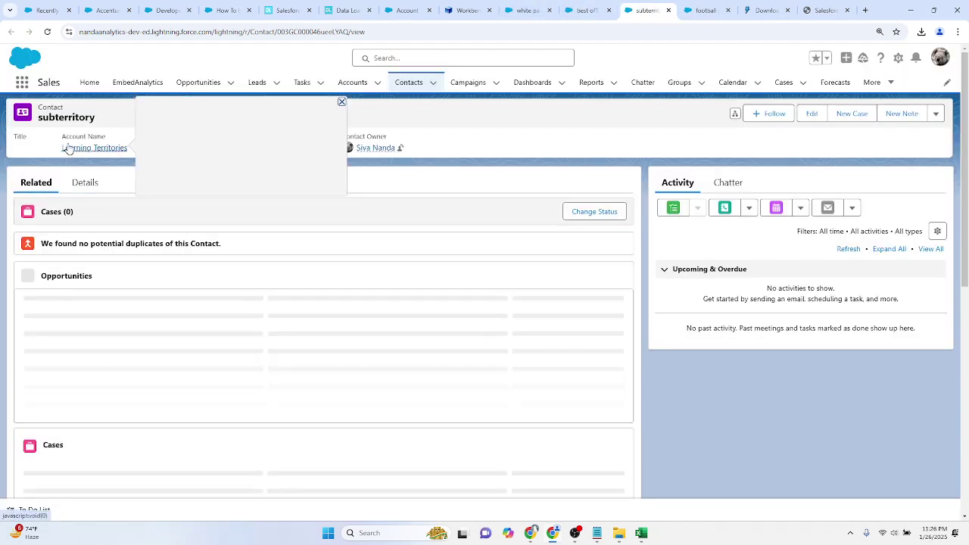
{"action": "left_click", "coordinate": [704, 6]}
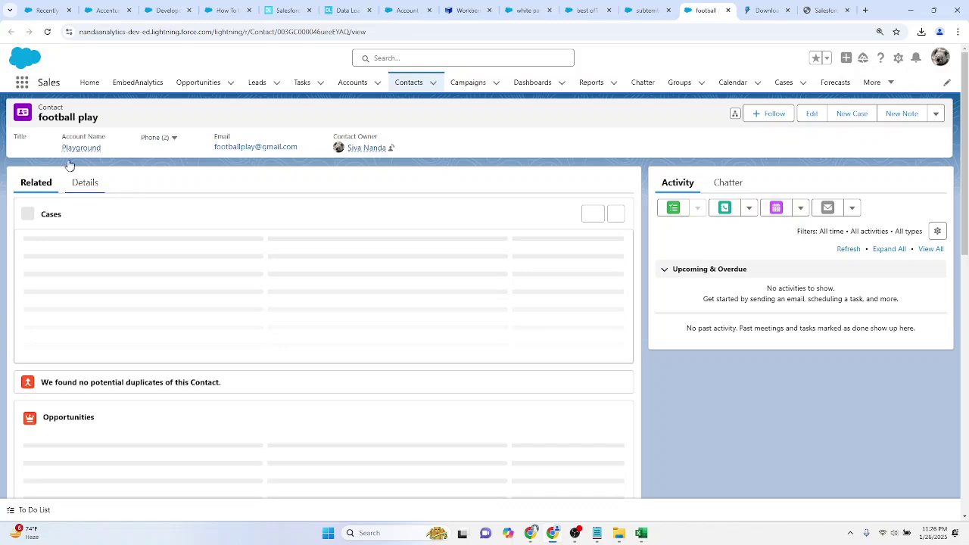